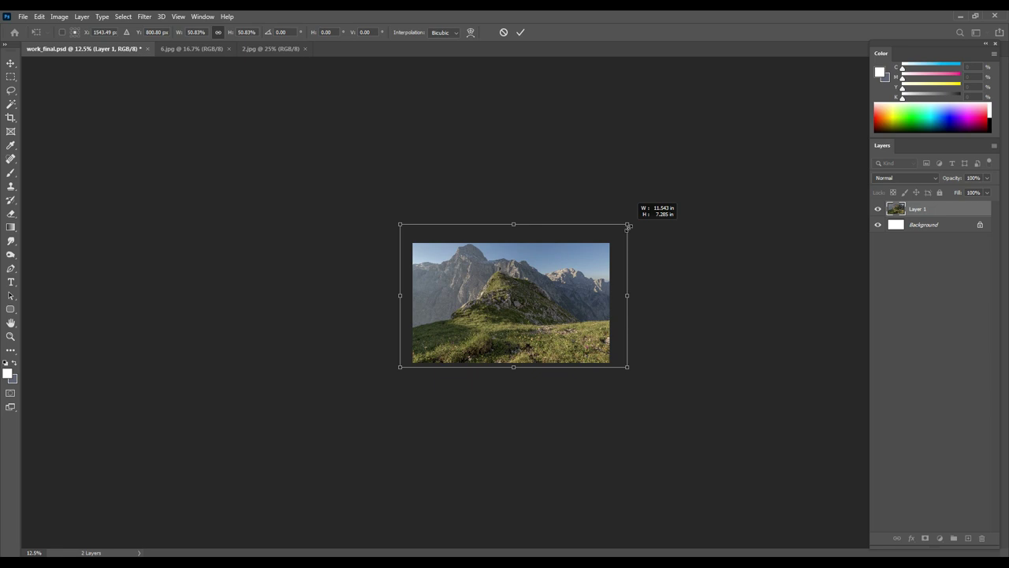
Step: Scale the mountain photo to fill the canvas, then warp it to sag the middle and bow the edges
drag(317, 420, 321, 418)
key(Return)
key(ctrl+t)
right_click(506, 223)
click(536, 298)
mouse_move(567, 304)
mouse_down()
mouse_move(569, 323)
mouse_move(384, 361)
mouse_up()
drag(288, 317, 288, 263)
drag(670, 323, 652, 360)
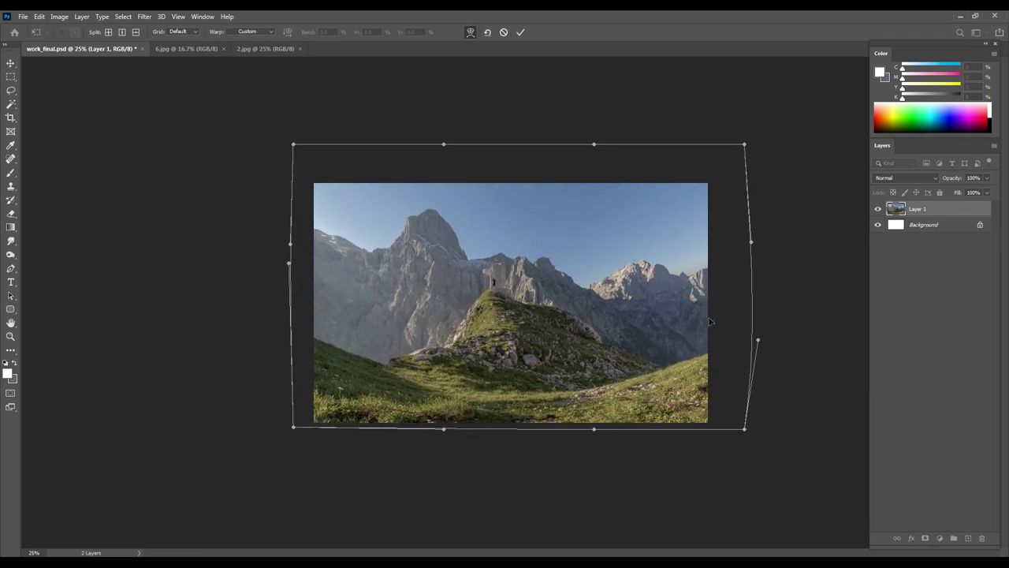
key(ctrl+h)
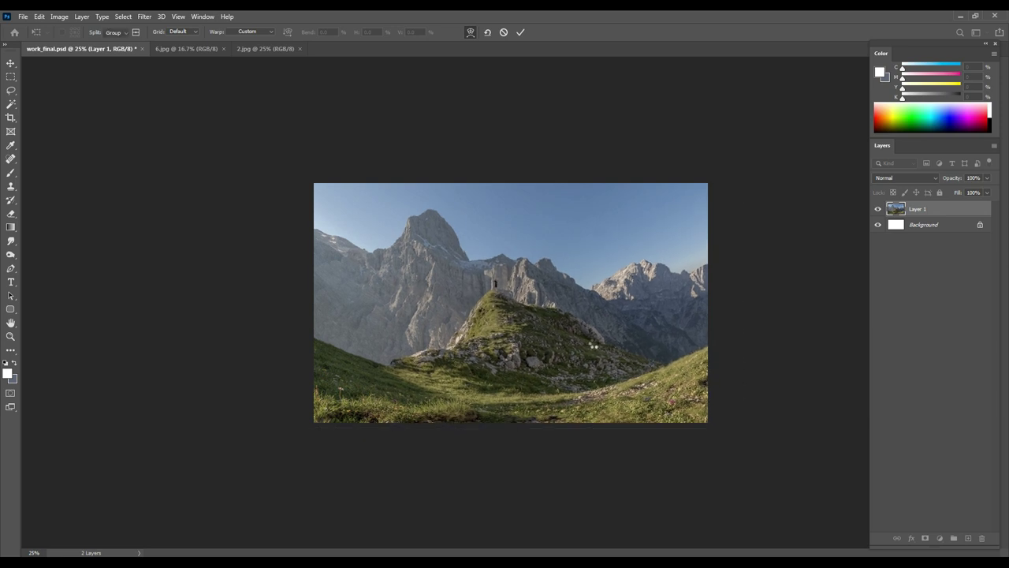
Step: Copy the selected lower slopes to a new Layer 2 and remove the original mountain layer
key(Return)
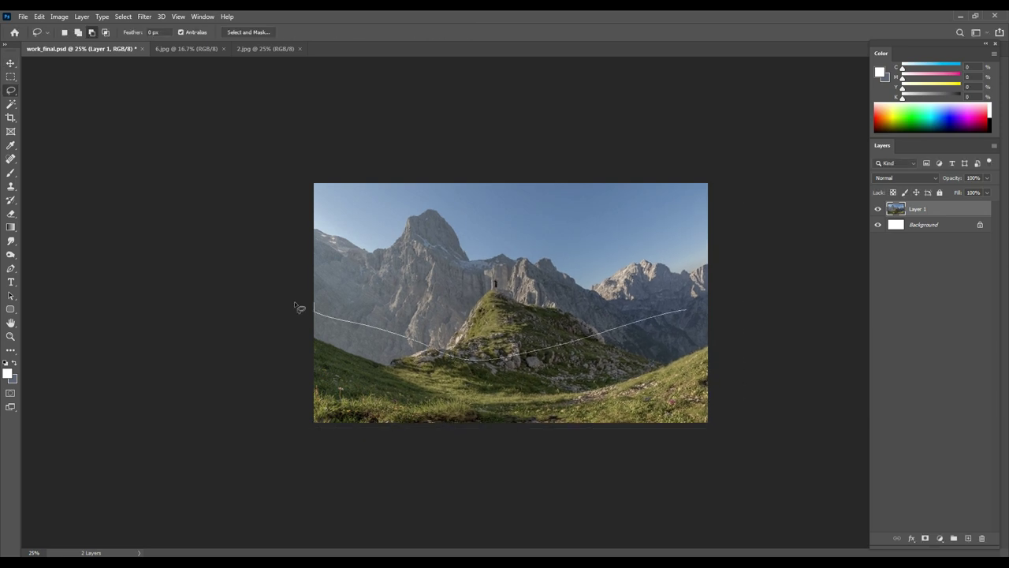
key(ctrl+j)
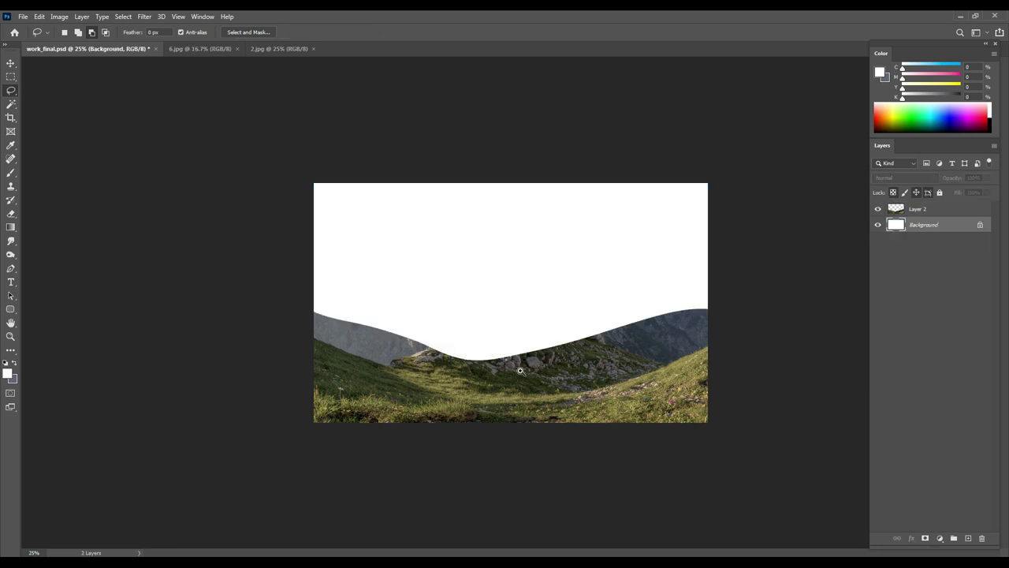
key(ctrl+plus)
Step: Try a soft round eraser to fade the mountain and ridge toward white along the wavy edge
key(e)
right_click(394, 272)
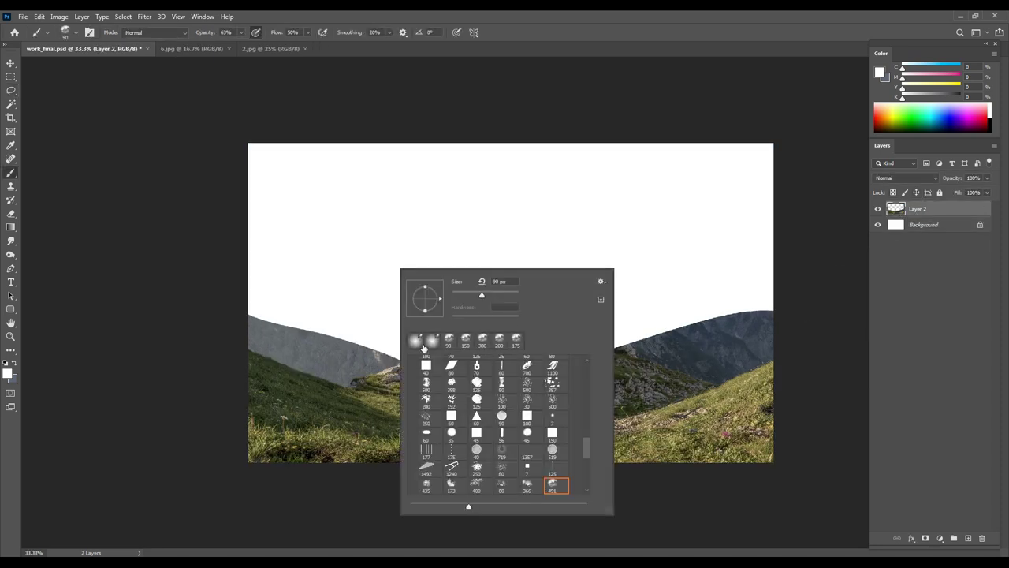
double_click(422, 347)
drag(300, 331, 385, 358)
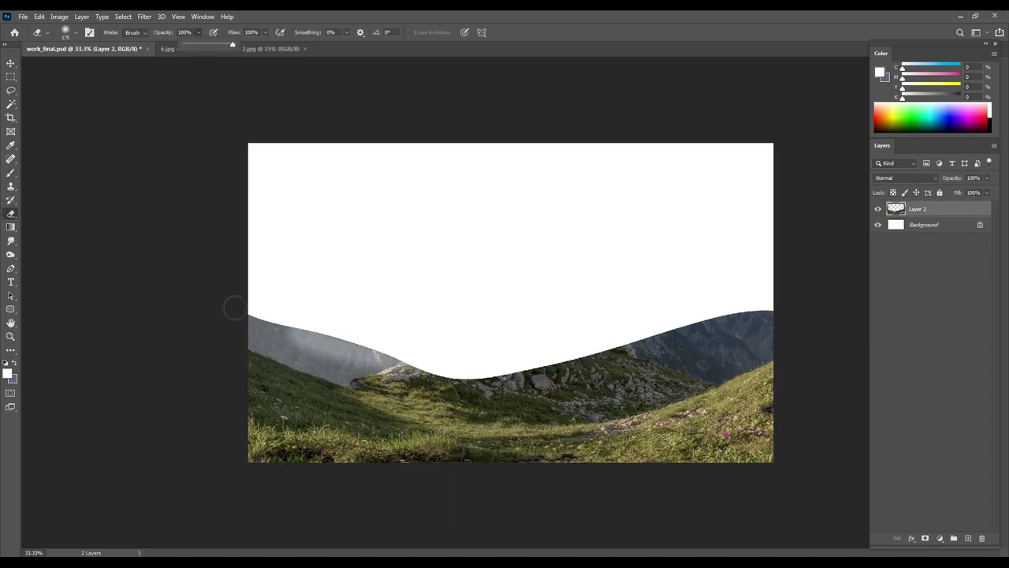
drag(234, 308, 376, 371)
key(bracketright)
key(bracketright)
key(bracketright)
mouse_move(242, 327)
mouse_down()
mouse_move(401, 351)
mouse_move(441, 335)
mouse_move(402, 365)
mouse_move(358, 376)
mouse_move(562, 388)
mouse_move(737, 339)
mouse_move(694, 386)
mouse_up()
key(bracketleft)
key(bracketleft)
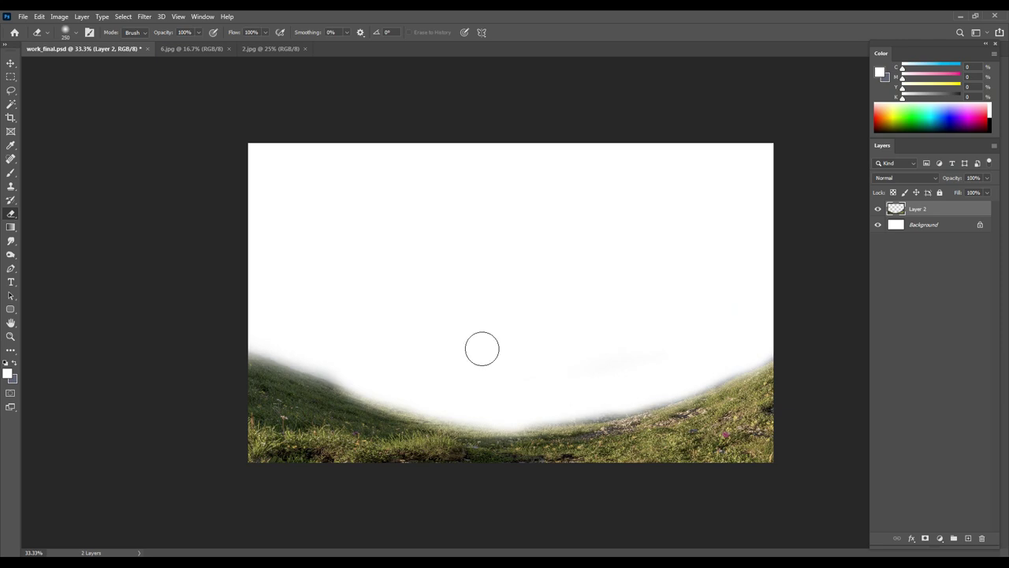
Step: Zoom in and choose a grass-shaped brush tip from the presets
key(ctrl+plus)
right_click(439, 346)
scroll(618, 476, down, 5)
scroll(619, 476, down, 3)
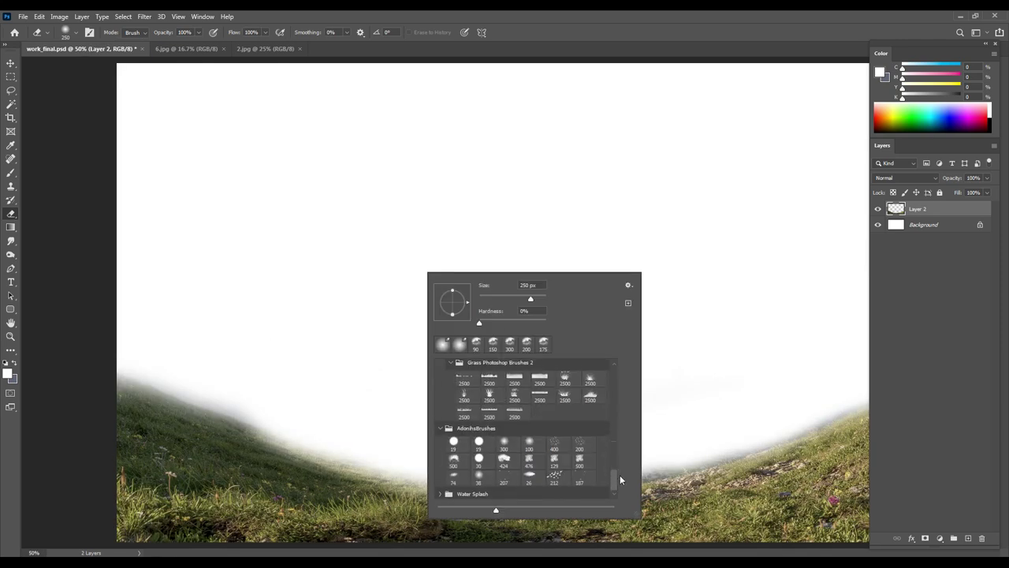
scroll(619, 474, up, 1)
double_click(570, 412)
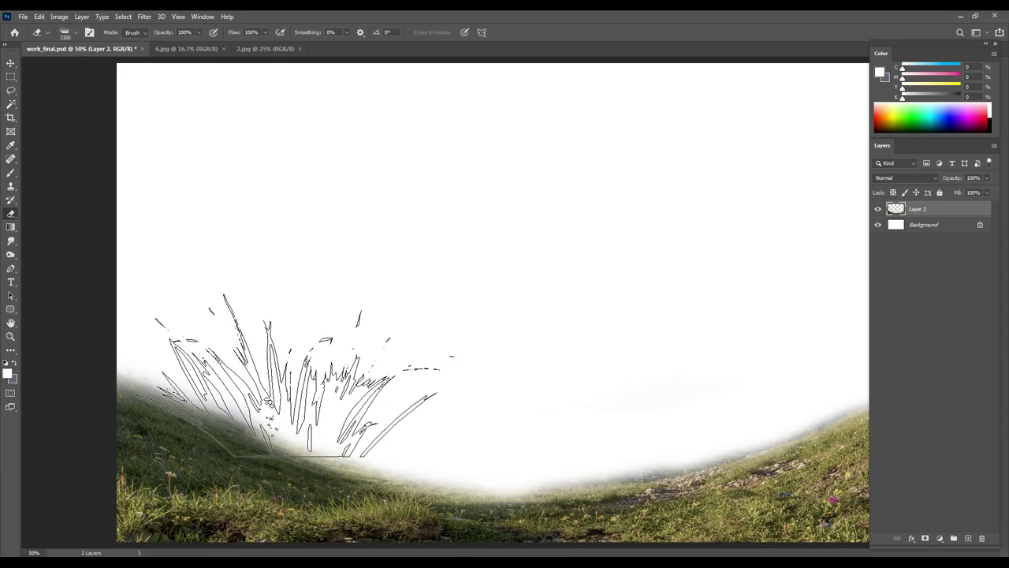
Step: Undo the two erase strokes and add a layer mask to Layer 2
key(ctrl+z)
key(ctrl+z)
key(ctrl+z)
key(ctrl+z)
key(ctrl+z)
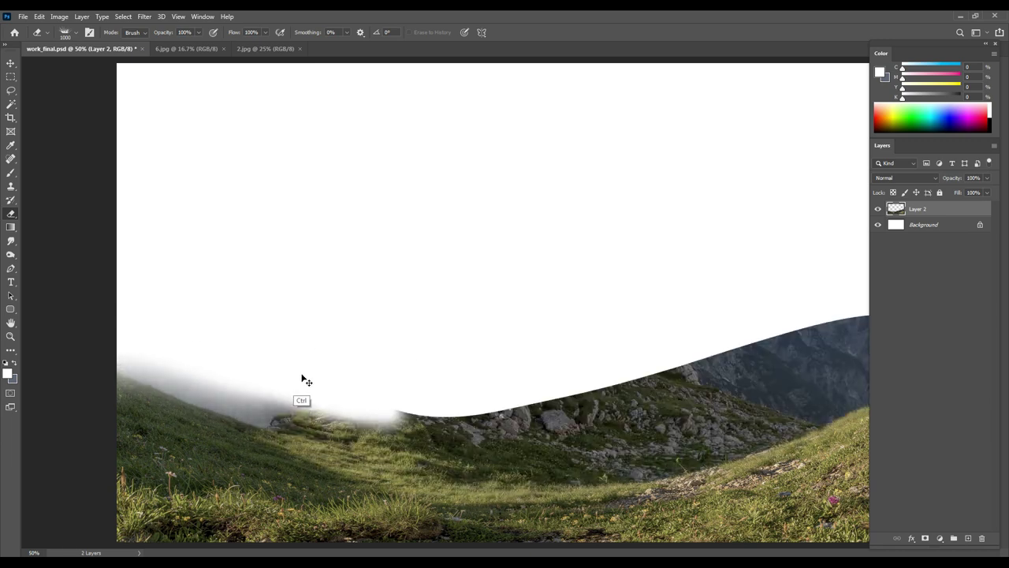
key(ctrl+z)
key(ctrl+z)
click(925, 538)
Step: Fade the left slope and the right mountain into soft white mist
key(b)
right_click(493, 358)
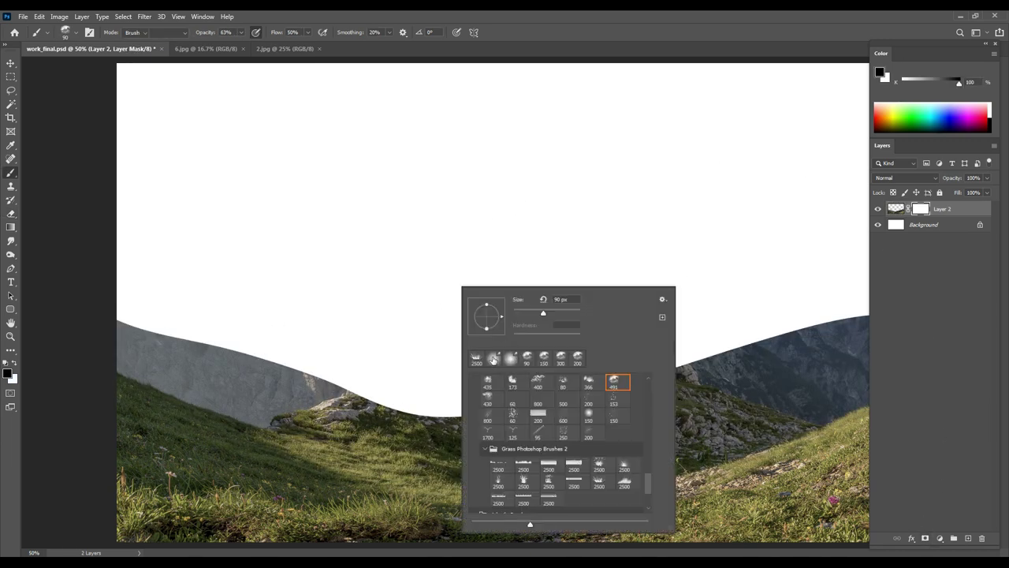
key(e)
key(x)
mouse_move(153, 289)
mouse_down()
mouse_move(135, 302)
mouse_move(169, 331)
mouse_move(506, 383)
mouse_up()
key(Tab)
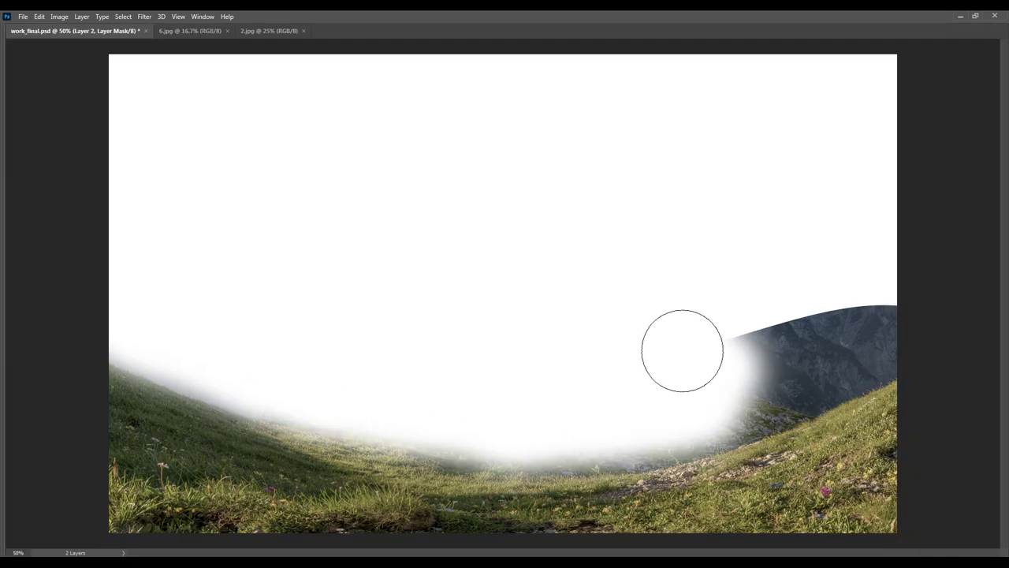
key(ctrl+minus)
key(Tab)
drag(777, 300, 513, 323)
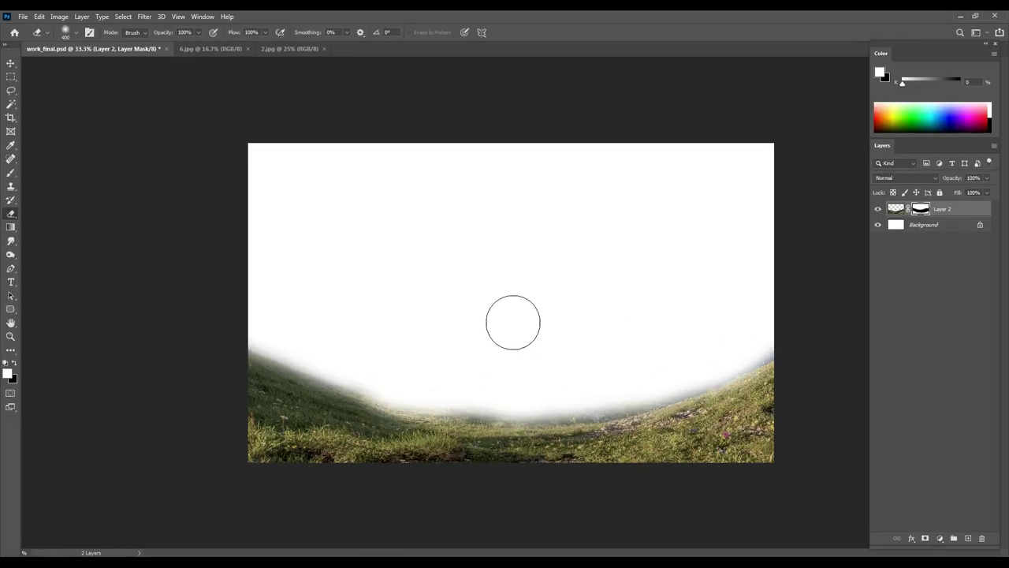
Step: Choose a large grass brush, shrink it, and zoom in on the hillside
right_click(488, 243)
click(638, 421)
key(Return)
key(x)
key(bracketleft)
key(bracketleft)
key(bracketleft)
key(ctrl+plus)
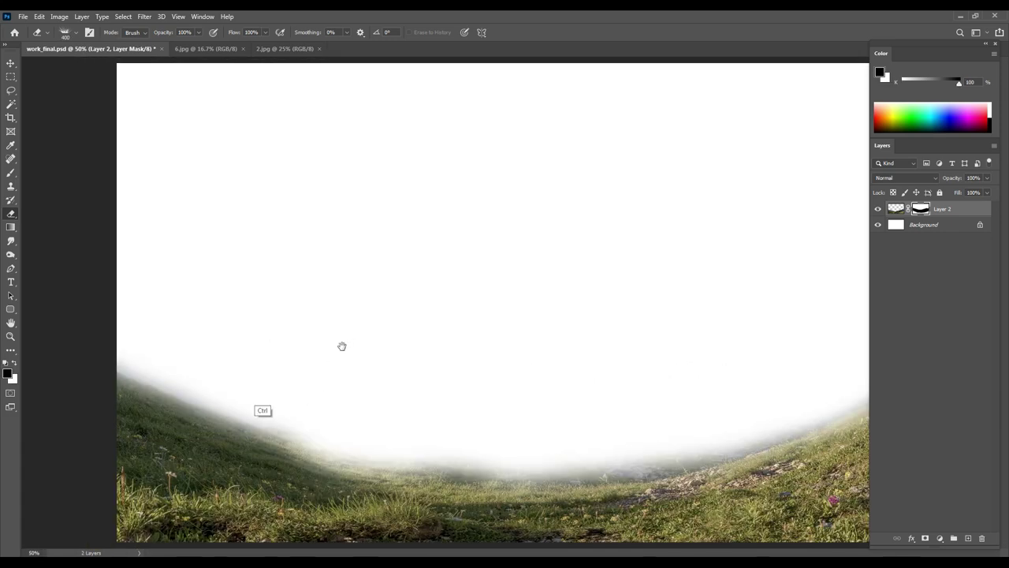
key(ctrl+plus)
Step: Paint in white with the grass brush to reveal grass blades along the hillside edge
key(b)
right_click(328, 307)
key(Return)
key(bracketleft)
key(bracketleft)
key(bracketleft)
key(bracketleft)
key(bracketleft)
key(bracketleft)
key(bracketleft)
key(bracketleft)
key(x)
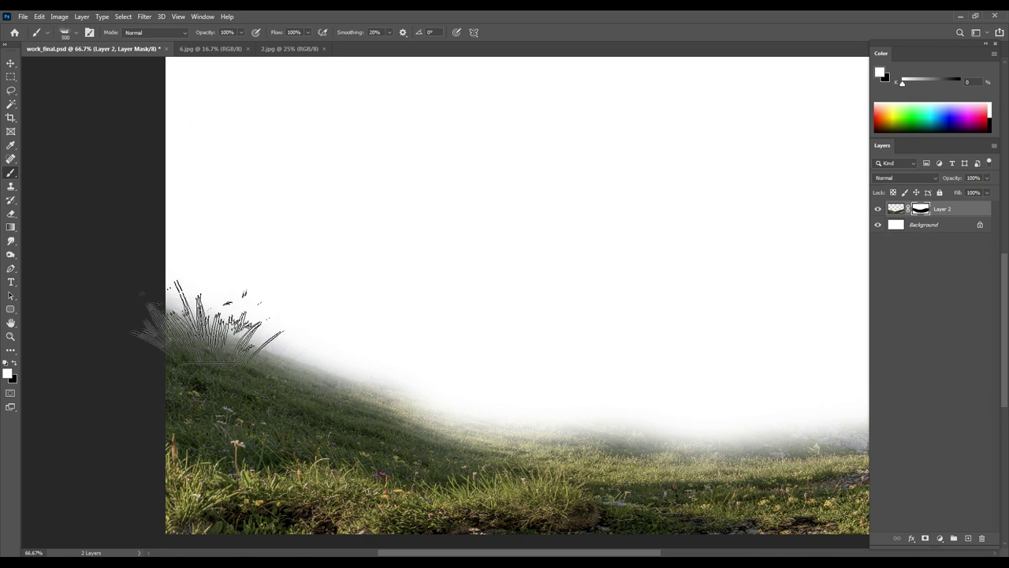
right_click(236, 309)
click(193, 319)
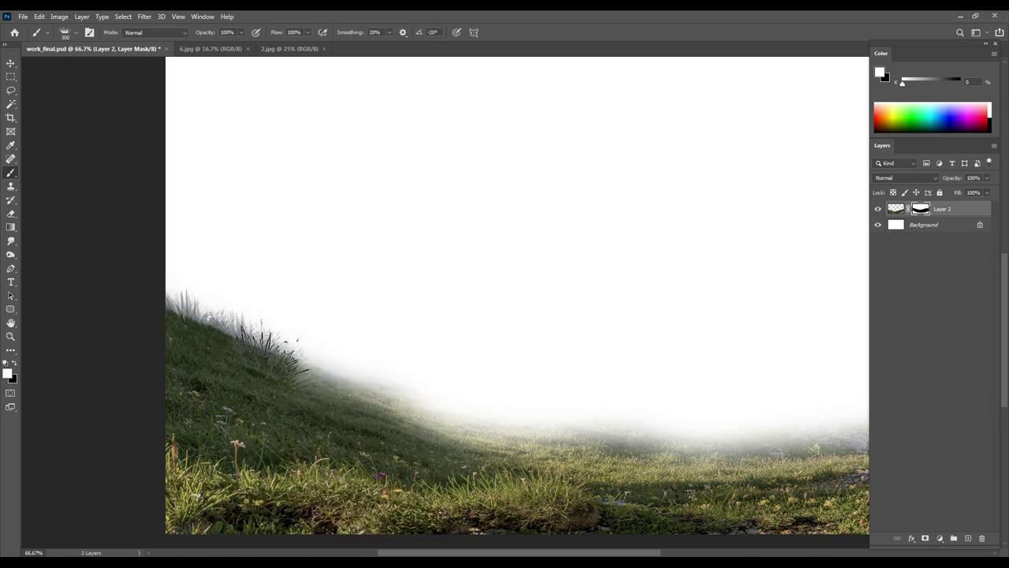
mouse_move(268, 315)
mouse_down()
mouse_move(282, 338)
mouse_move(237, 326)
mouse_move(384, 387)
mouse_move(201, 335)
mouse_move(308, 394)
mouse_up()
key(bracketleft)
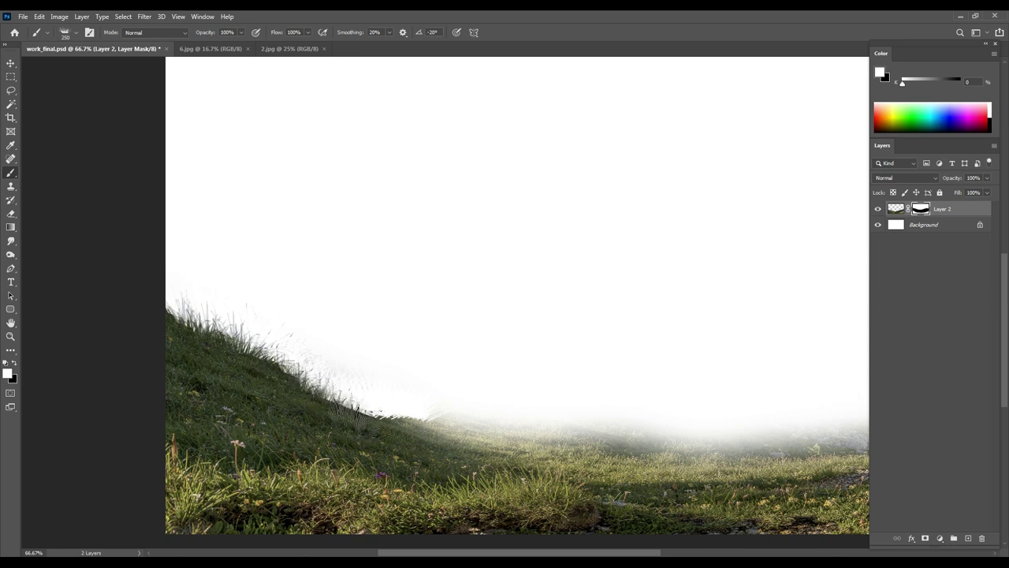
Step: With a slightly smaller grass brush, reveal grass along the hill's fog line
scroll(400, 426, down, 1)
scroll(399, 426, right, 3)
right_click(448, 376)
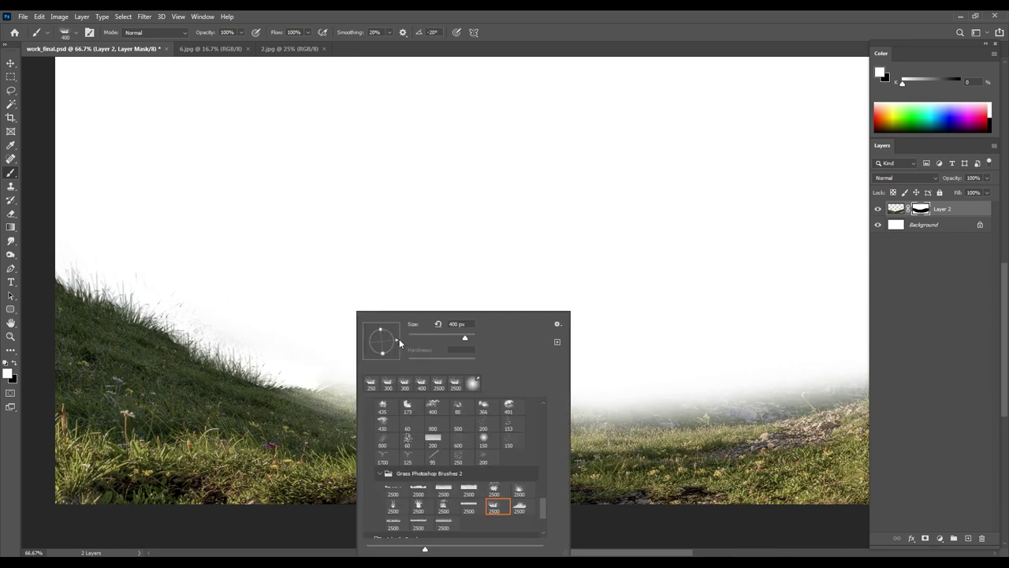
key(Return)
key(bracketleft)
drag(371, 409, 442, 420)
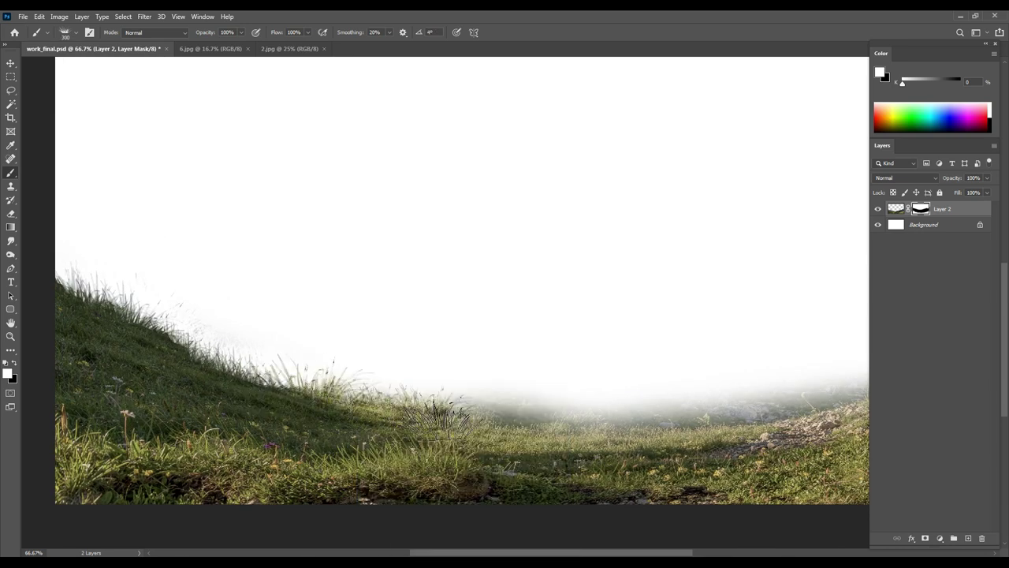
key(ctrl+minus)
key(ctrl+minus)
key(ctrl+plus)
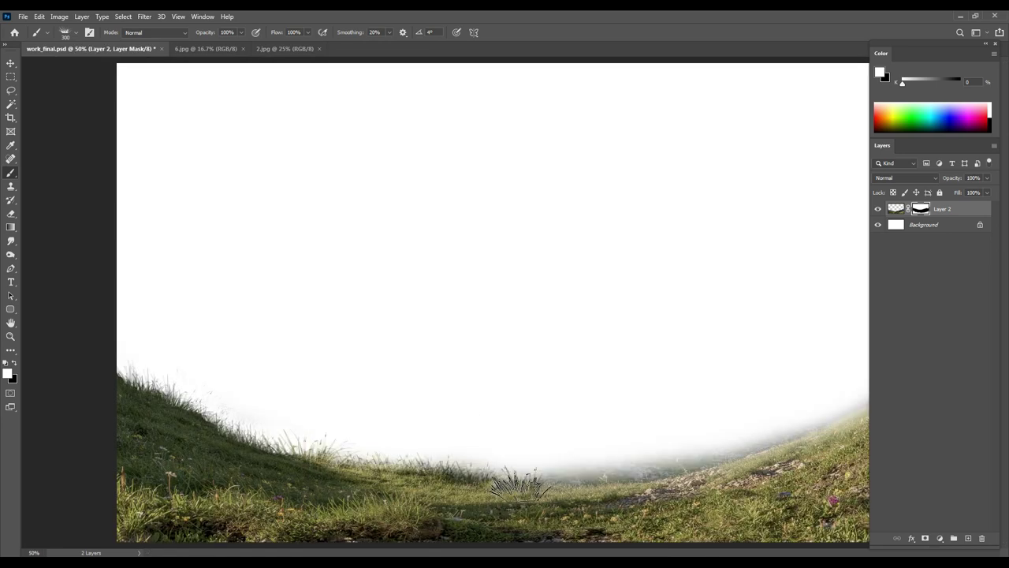
Step: Switch to a different small grass brush and paint grass blades along the valley floor
right_click(652, 288)
scroll(757, 426, down, 1)
double_click(793, 451)
key(bracketleft)
key(bracketleft)
key(bracketleft)
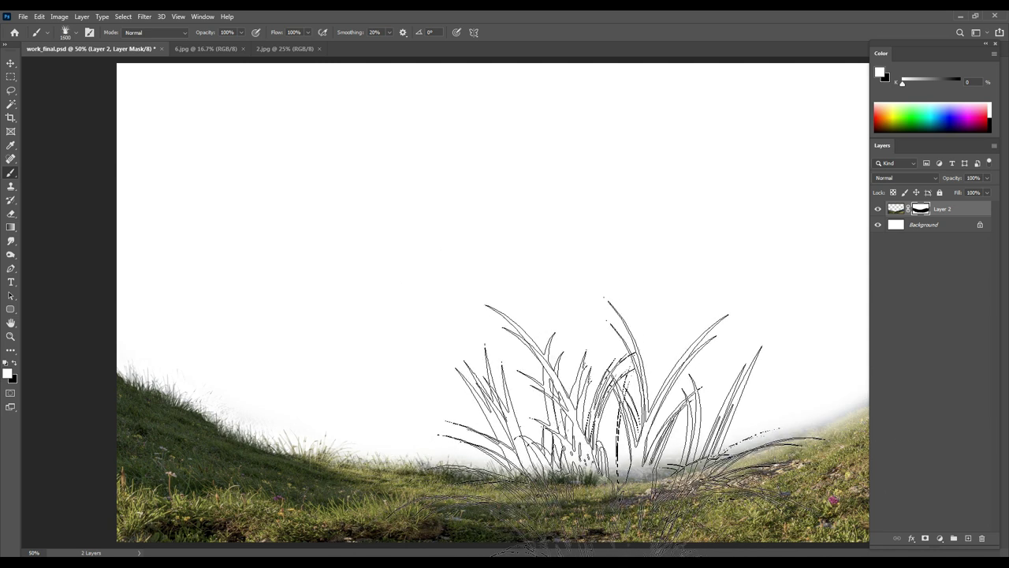
drag(532, 441, 526, 447)
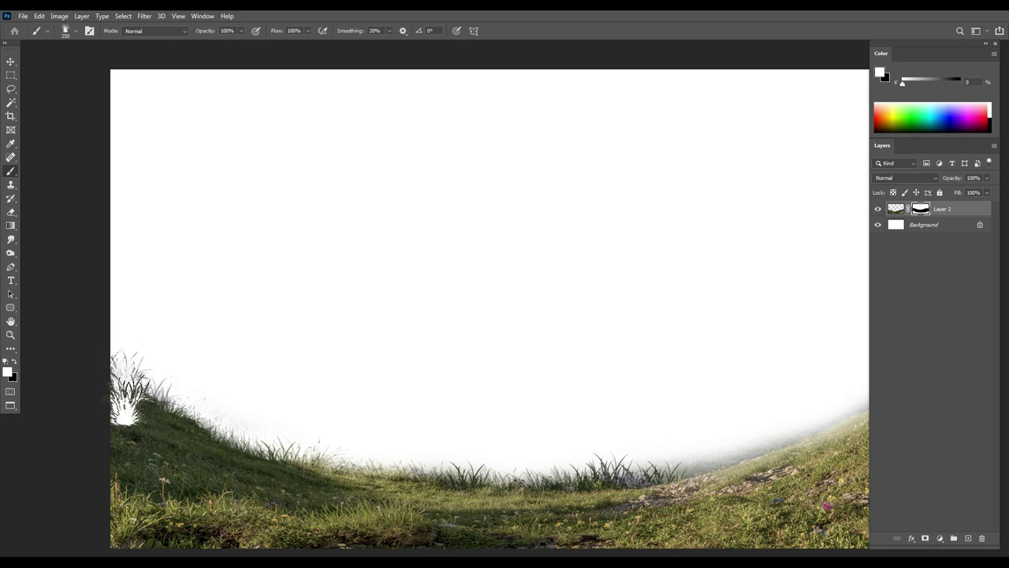
scroll(504, 445, right, 5)
scroll(505, 445, down, 2)
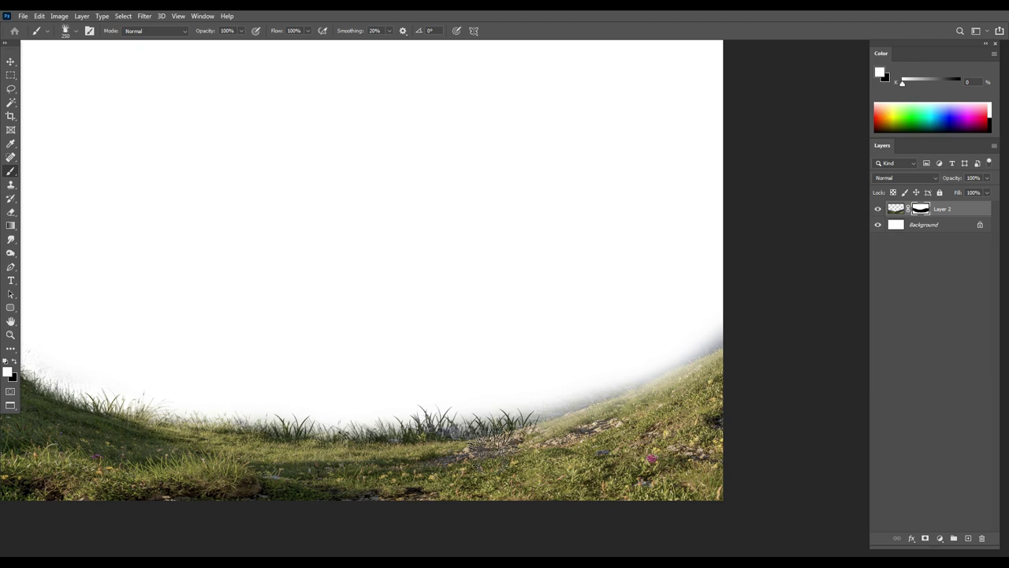
Step: Tilt another grass brush tip to 20° and paint grass blades along the right slope edge
right_click(602, 388)
double_click(726, 495)
key(bracketleft)
key(bracketleft)
key(bracketleft)
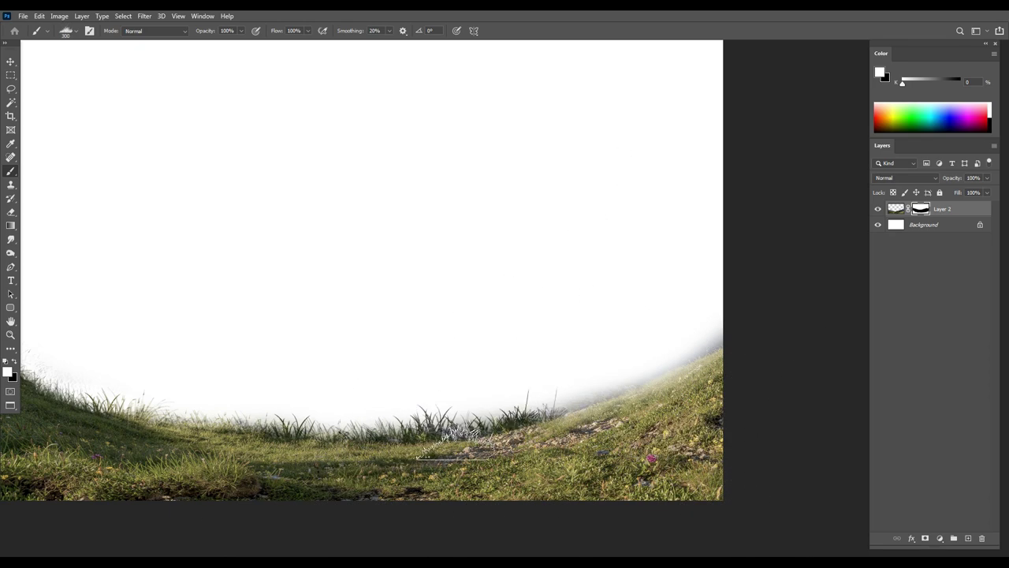
right_click(636, 311)
drag(666, 339, 679, 334)
key(Return)
drag(668, 386, 754, 343)
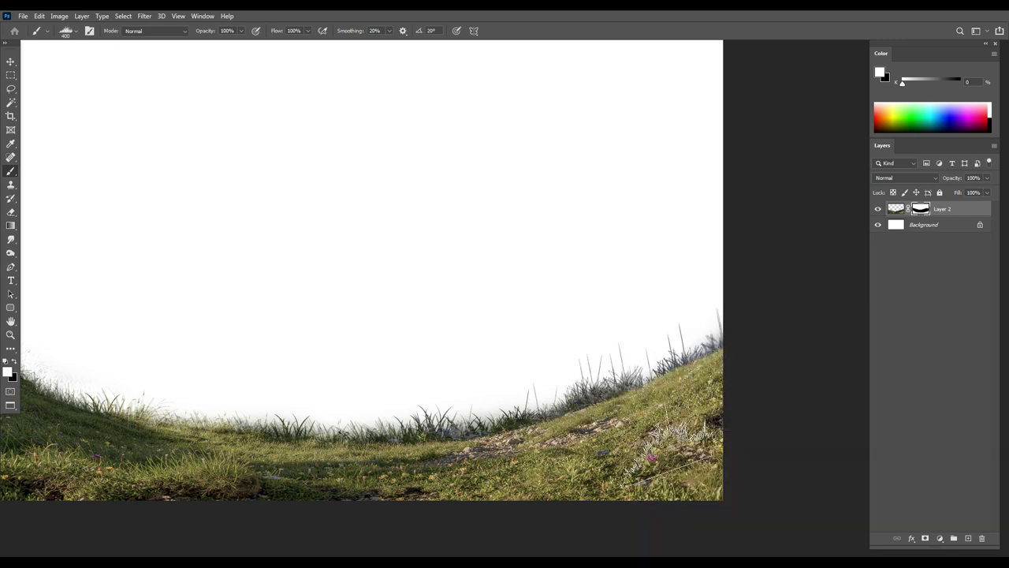
scroll(481, 331, down, 5)
drag(482, 331, 523, 321)
scroll(522, 322, up, 2)
Step: Close the 2.jpg window and save the composite
key(v)
key(f)
key(f)
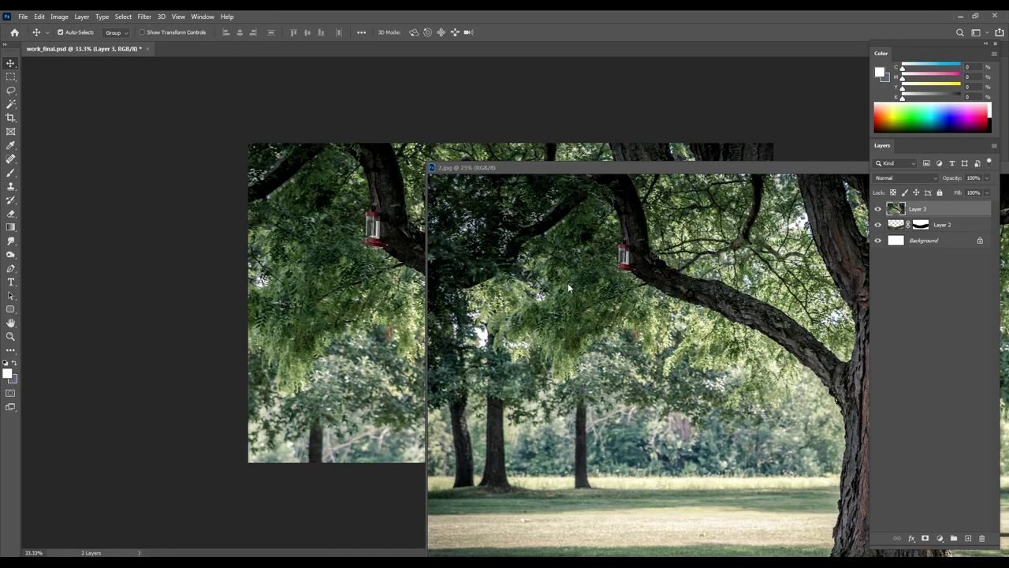
key(ctrl+w)
key(ctrl+s)
Step: Enlarge the tree photo over the canvas's left side and flip it horizontally
key(ctrl+minus)
key(ctrl+t)
mouse_move(196, 142)
mouse_down()
mouse_move(529, 364)
mouse_move(210, 113)
mouse_up()
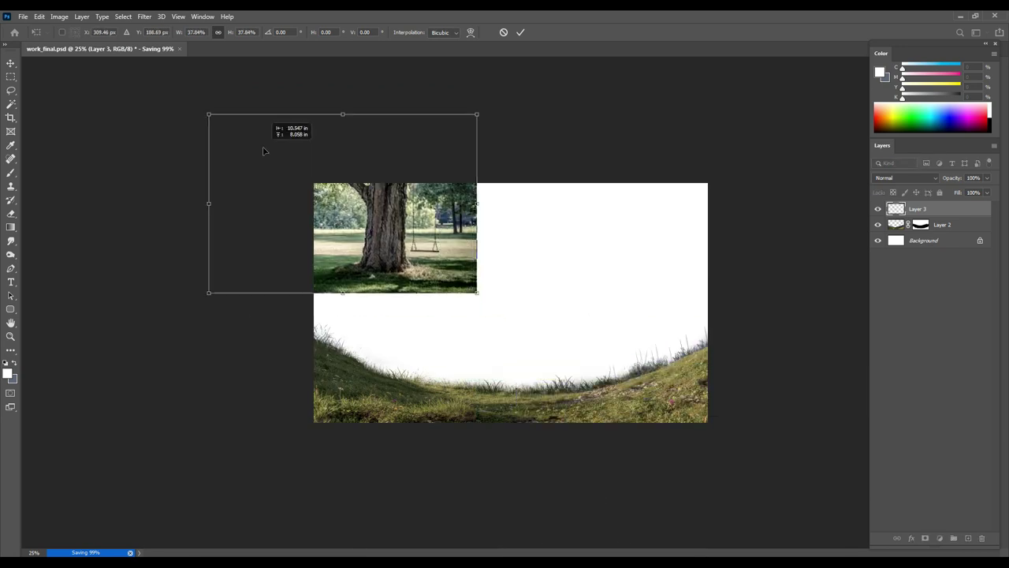
drag(344, 202, 347, 292)
drag(478, 203, 593, 128)
right_click(480, 268)
click(510, 445)
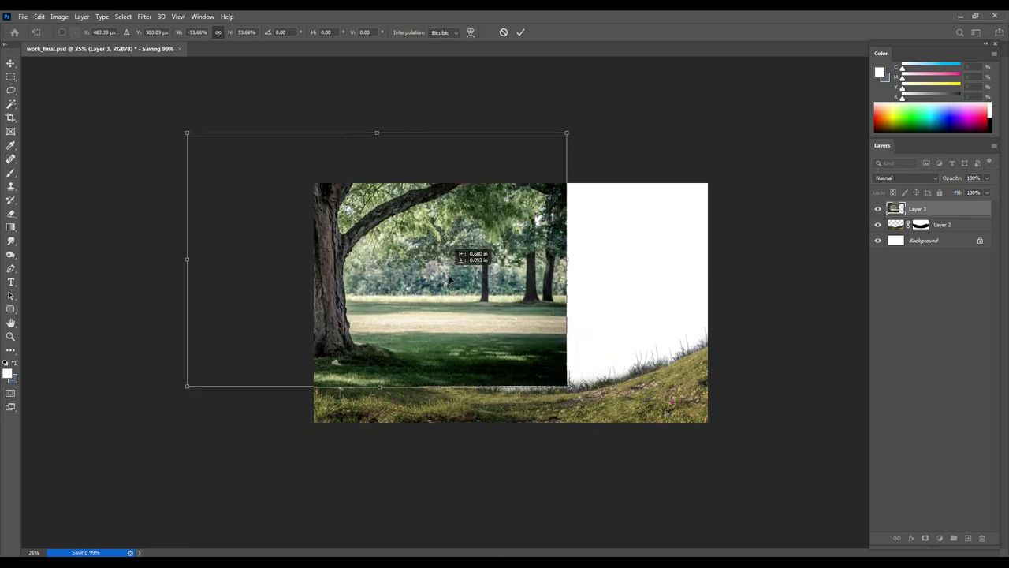
drag(476, 278, 490, 283)
Step: Scale, slightly rotate and reposition the tree, commit the transform, and reshape it to fit
mouse_move(610, 135)
mouse_down()
mouse_move(739, 169)
mouse_move(581, 131)
mouse_up()
mouse_move(597, 218)
mouse_down()
mouse_move(577, 242)
mouse_move(594, 203)
mouse_move(615, 232)
mouse_up()
drag(654, 146, 625, 140)
drag(560, 228, 573, 214)
key(Return)
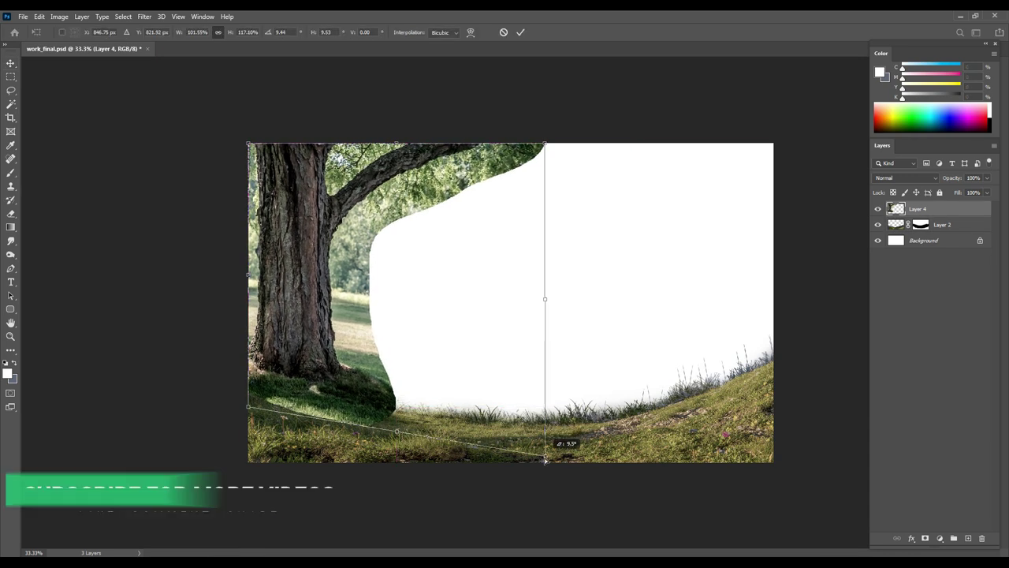
drag(347, 388, 398, 436)
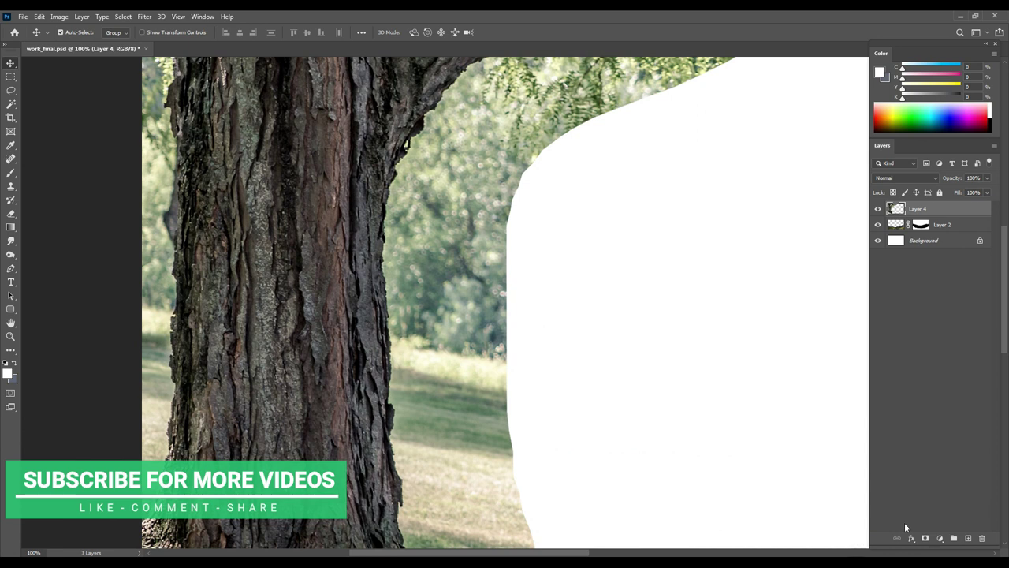
Step: Set up a small soft round brush painting in black
key(b)
right_click(392, 237)
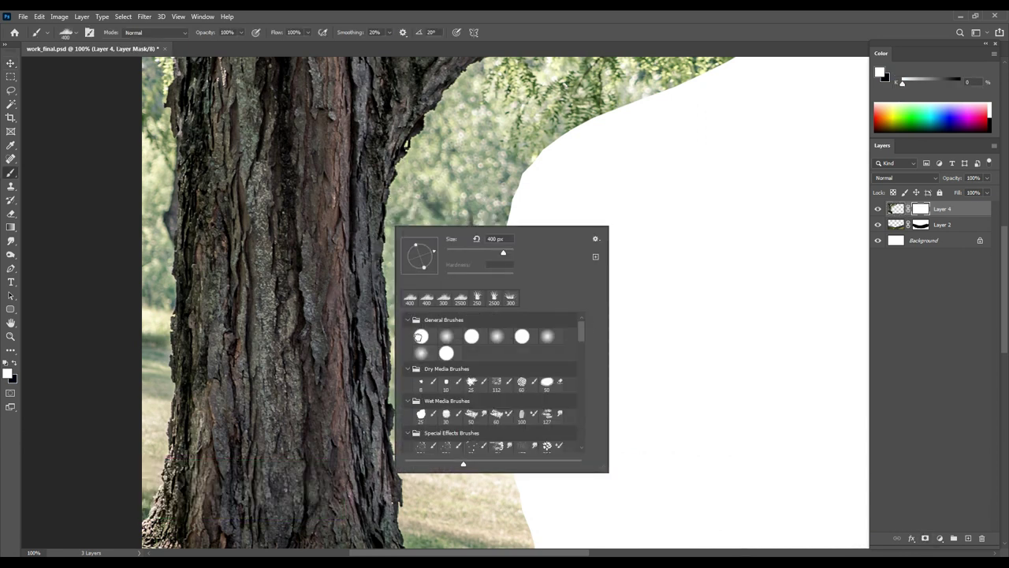
mouse_move(490, 273)
mouse_down()
mouse_move(446, 275)
mouse_move(498, 238)
mouse_up()
key(x)
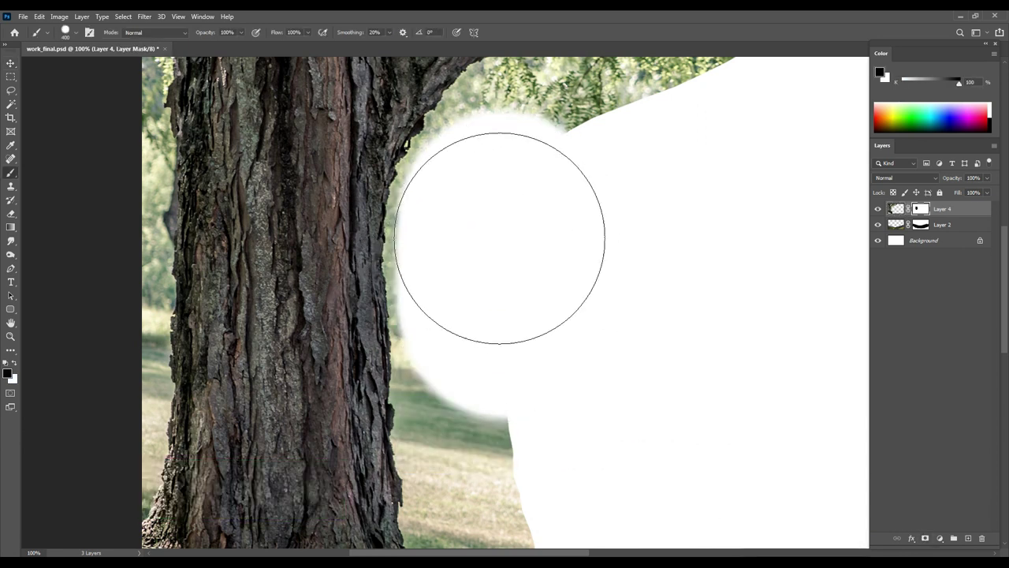
right_click(619, 331)
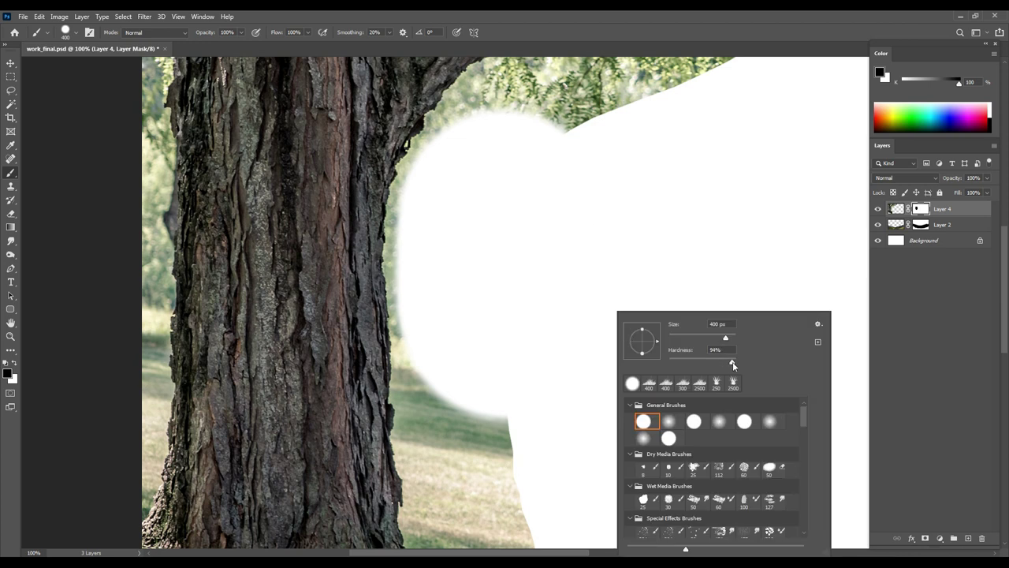
key(Return)
key(bracketleft)
key(bracketleft)
key(bracketleft)
key(bracketleft)
key(bracketleft)
key(bracketleft)
key(bracketleft)
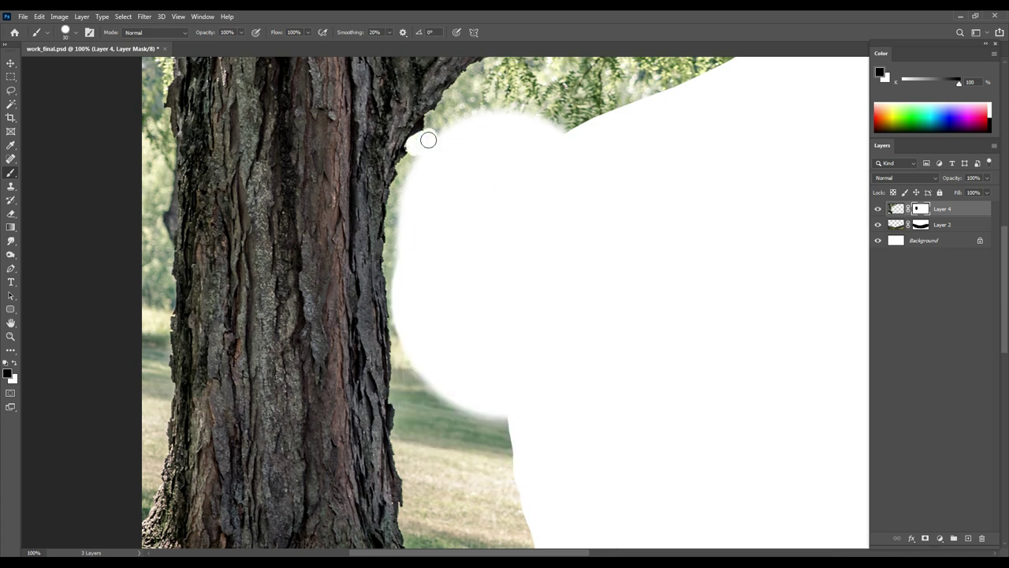
Step: Squash the brush tip into a tilted ellipse and enlarge it slightly
right_click(516, 168)
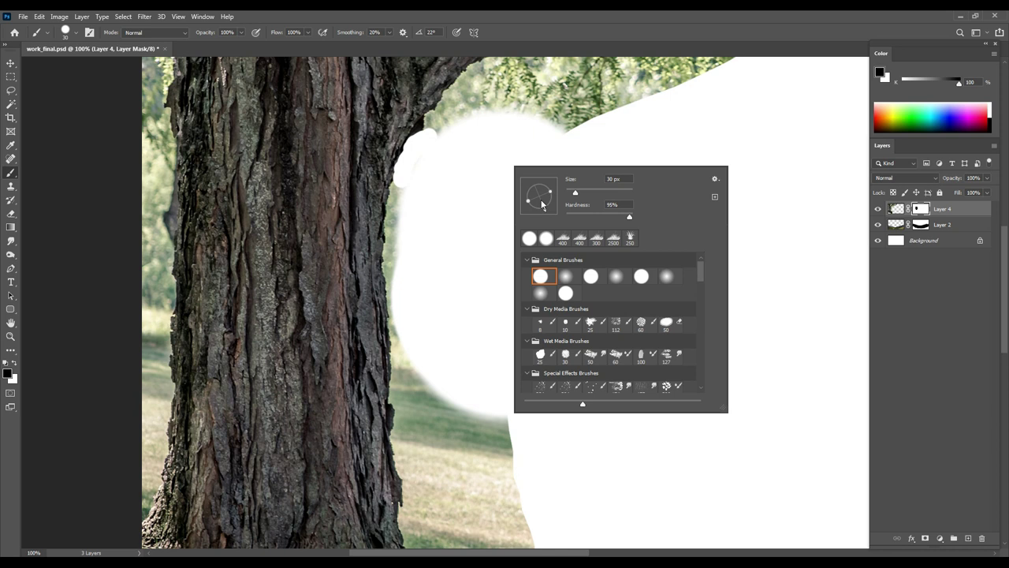
drag(544, 209, 540, 202)
key(Return)
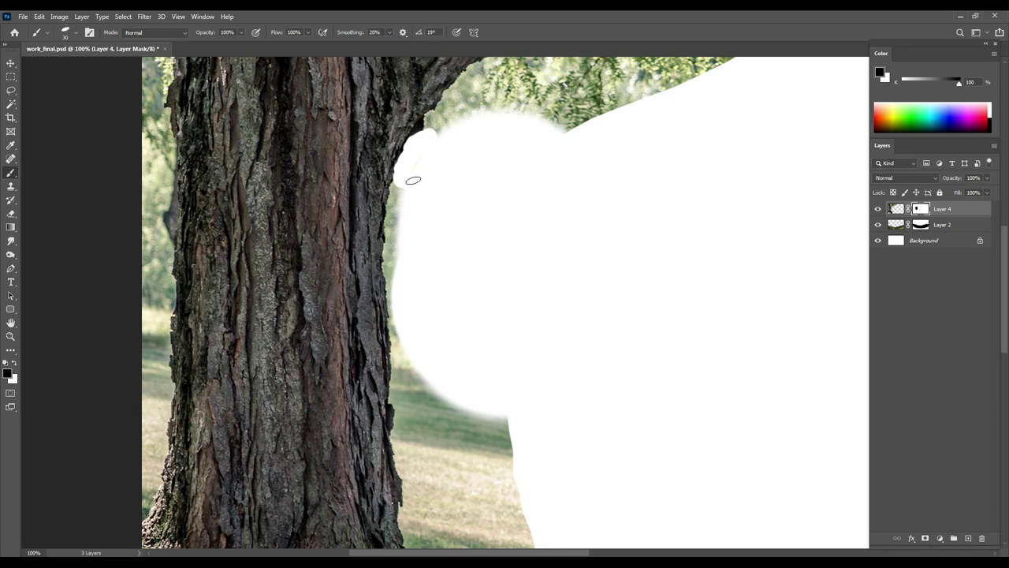
key(bracketright)
key(bracketright)
right_click(473, 225)
key(Return)
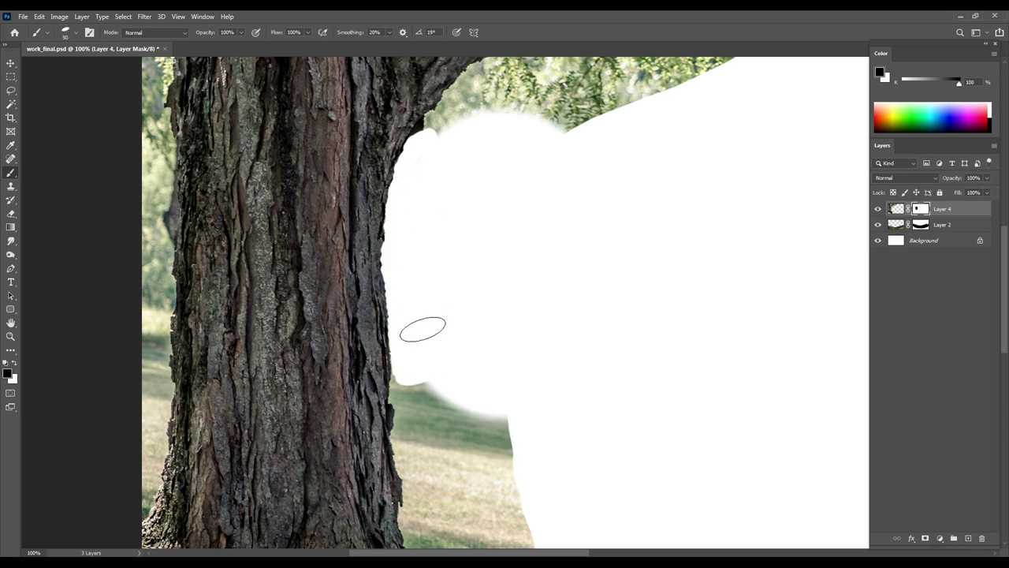
Step: Mask out the foliage along the trunk edge, beside the trunk top, and under the branch
drag(387, 248, 387, 266)
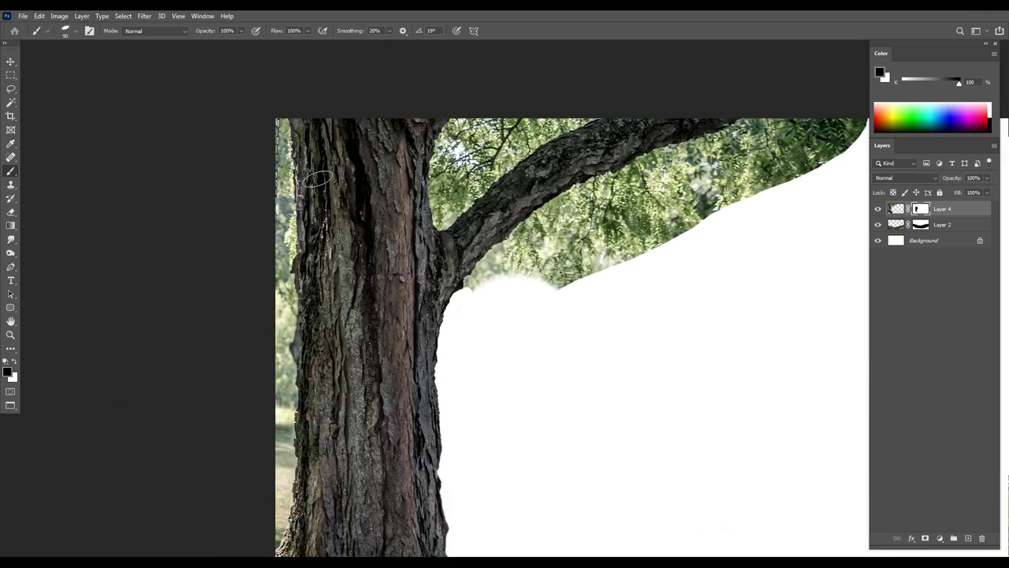
drag(285, 131, 268, 115)
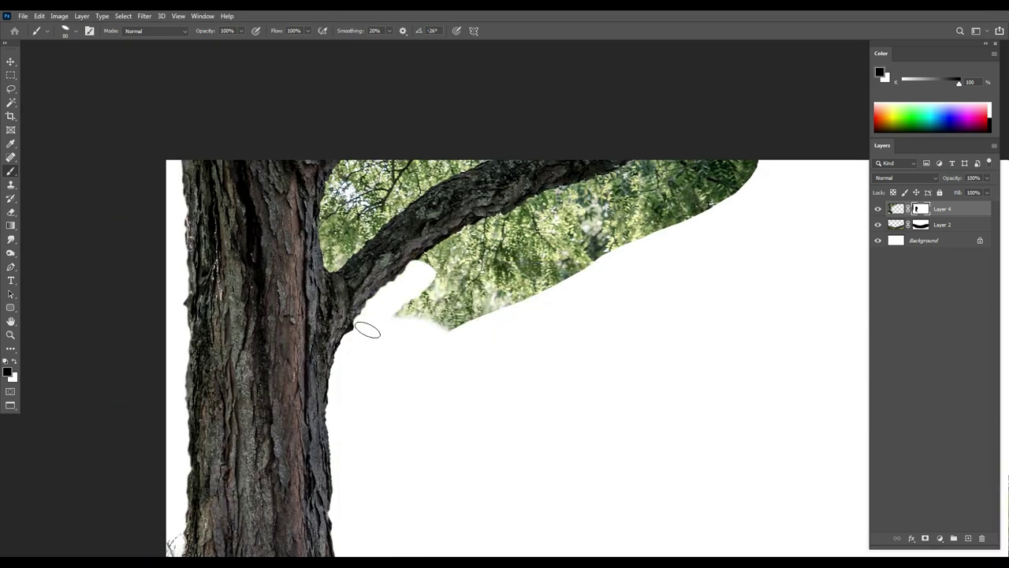
drag(368, 330, 441, 273)
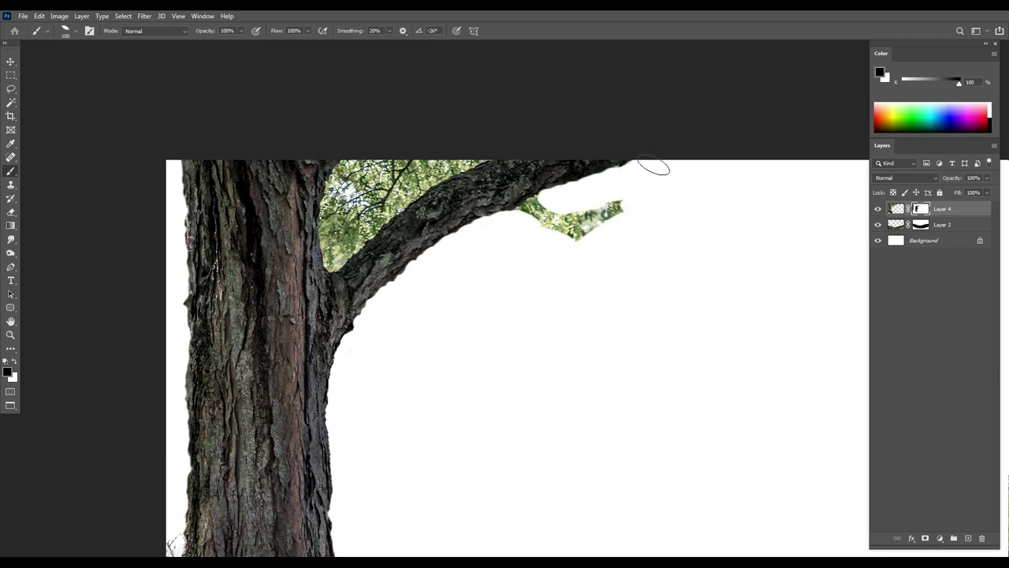
key(bracketleft)
key(bracketleft)
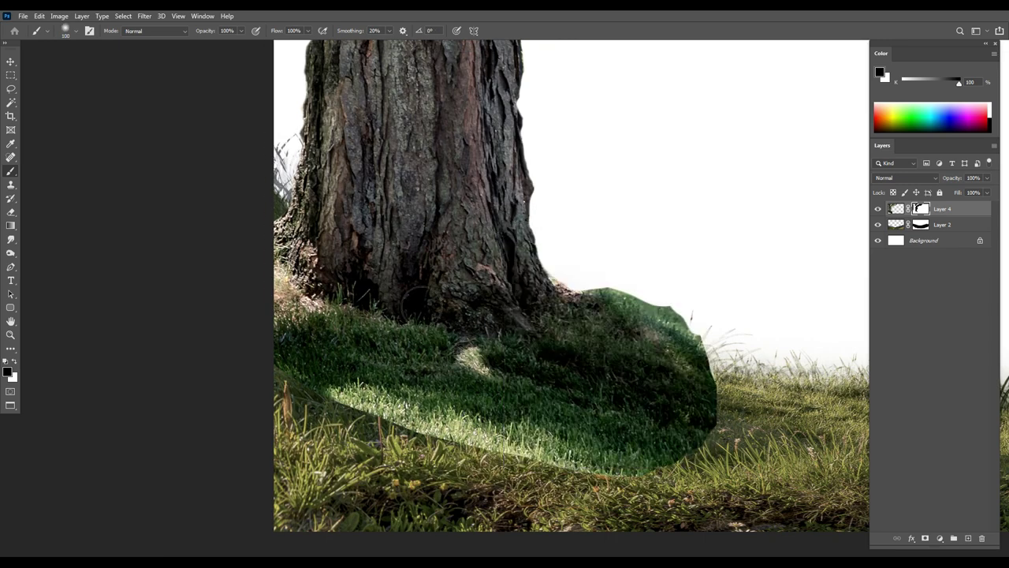
Step: Blend away the bright grass patch by the trunk and shift Color Balance midtones toward yellow
drag(240, 351, 306, 387)
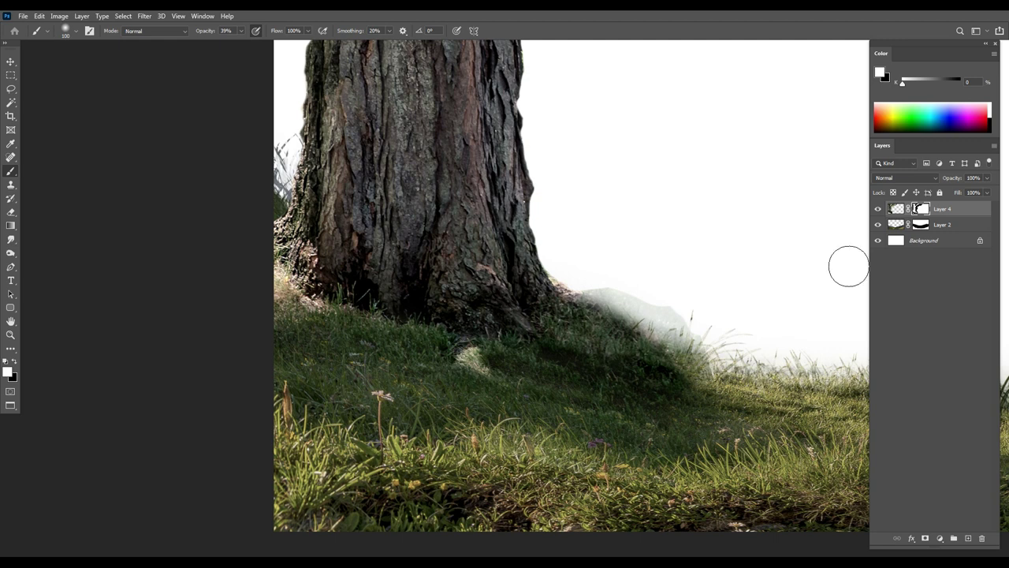
key(ctrl+b)
drag(631, 156, 623, 157)
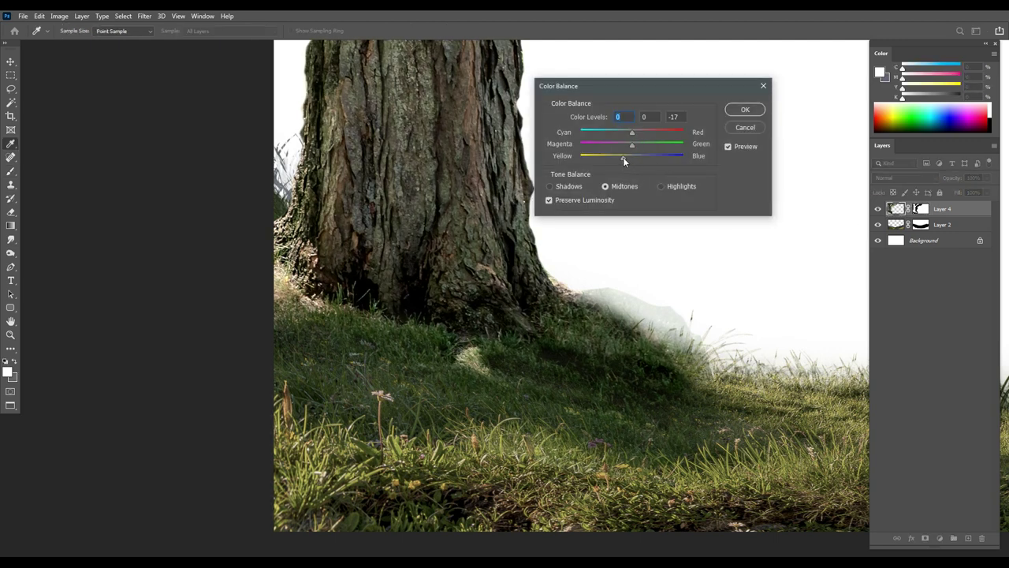
key(Return)
Step: Return to the Brush and browse the brush presets
key(b)
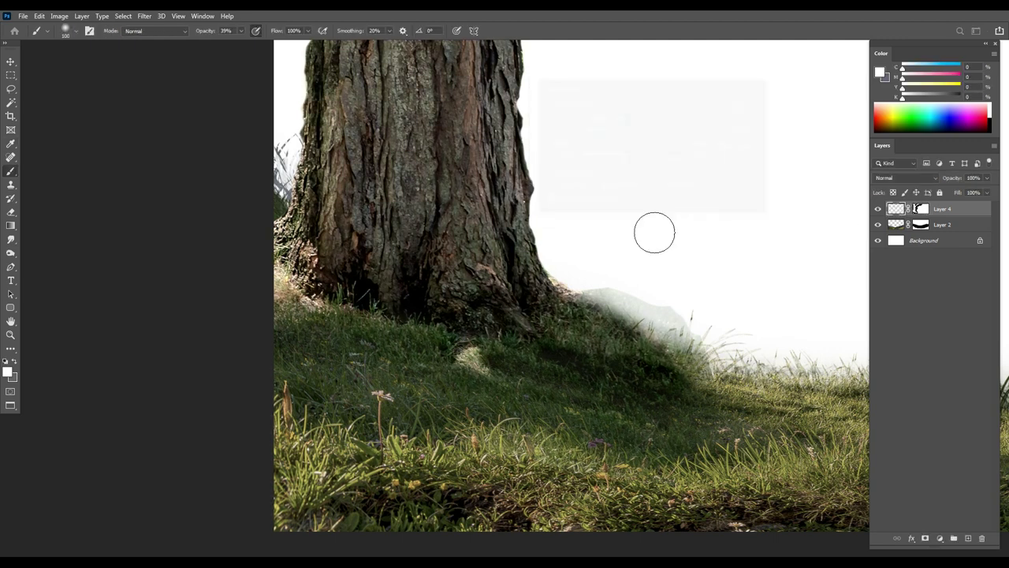
right_click(681, 220)
scroll(746, 391, down, 3)
Step: Pick a grass-blade brush from the presets and size it down
scroll(743, 385, down, 3)
scroll(738, 378, down, 3)
scroll(732, 369, down, 3)
scroll(732, 369, down, 2)
scroll(734, 370, down, 3)
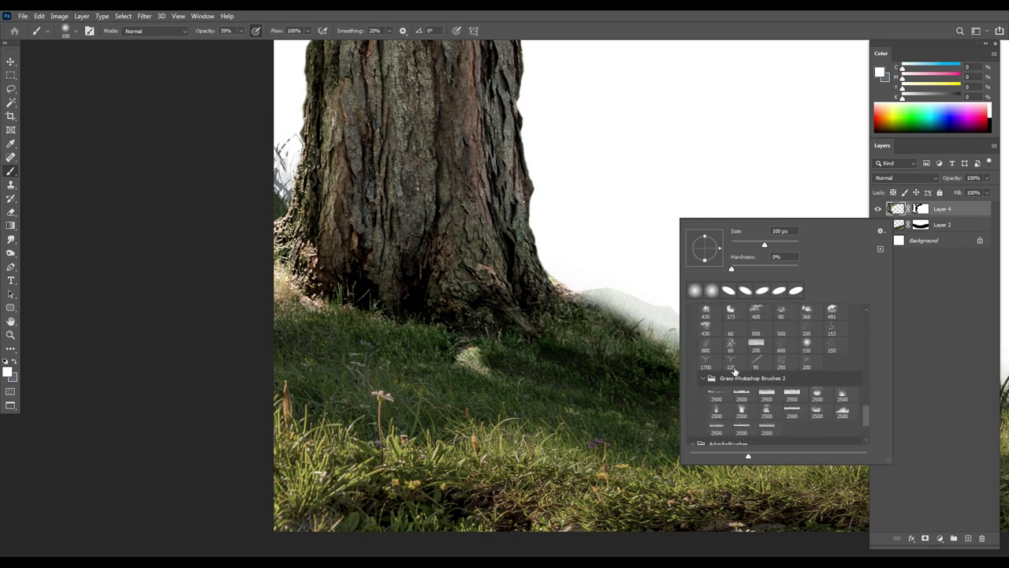
click(742, 409)
key(Return)
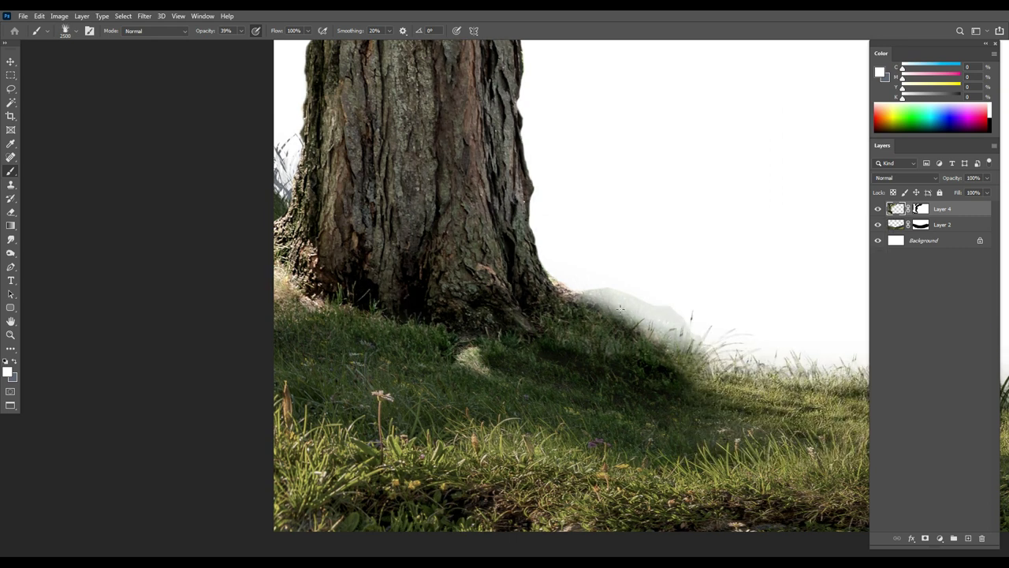
key(bracketleft)
key(bracketleft)
key(bracketleft)
key(bracketleft)
key(bracketleft)
key(bracketleft)
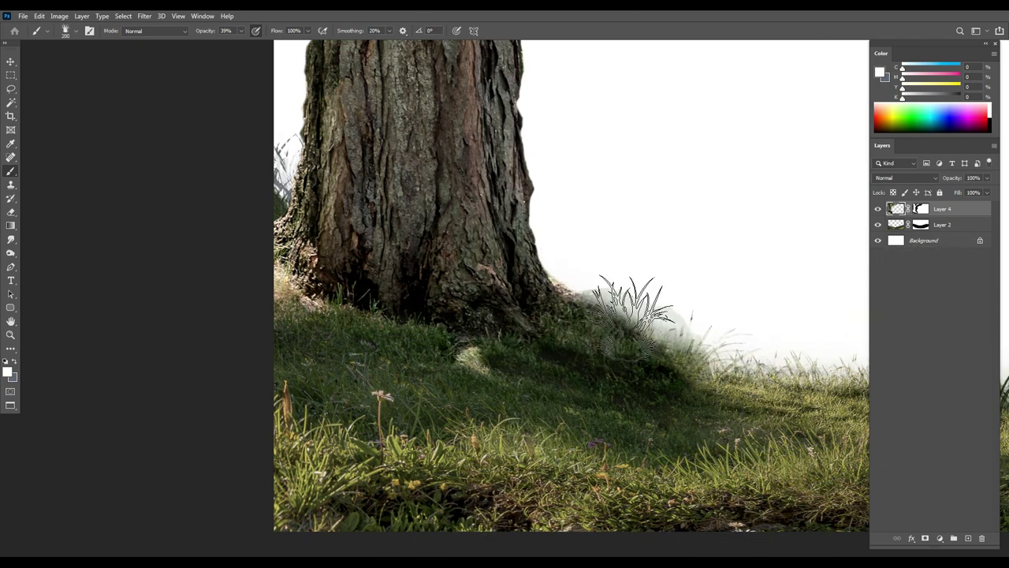
alt+click(622, 349)
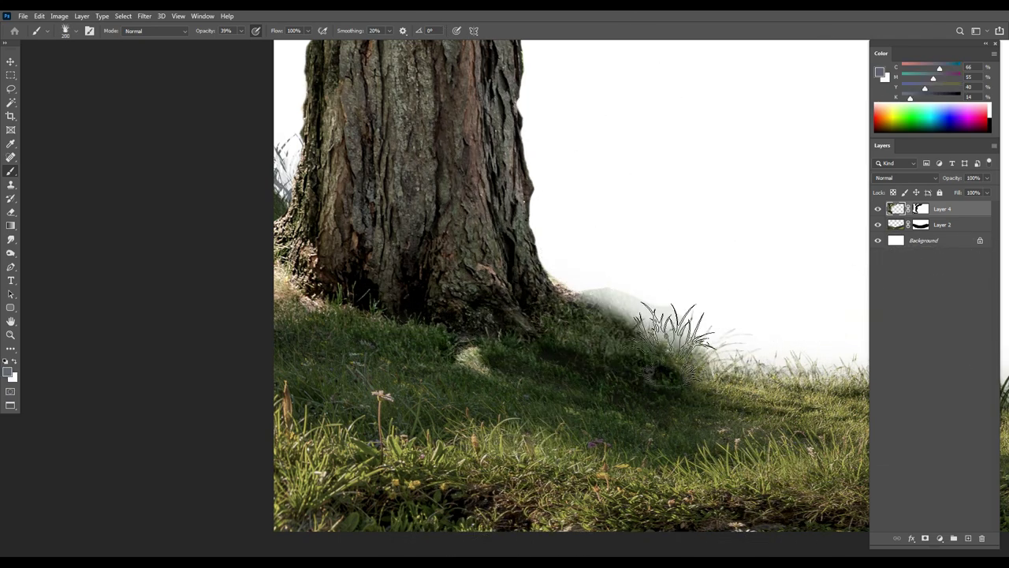
Step: On Layer 4's mask, paint the grass edge with a 200 px grass brush in black and white
click(921, 209)
key(bracketright)
key(bracketright)
key(x)
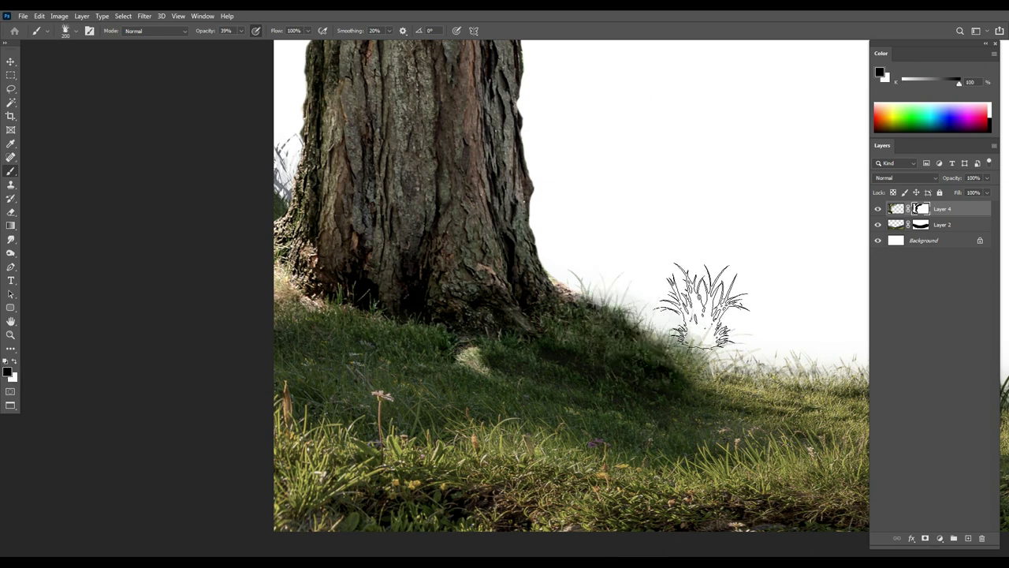
key(x)
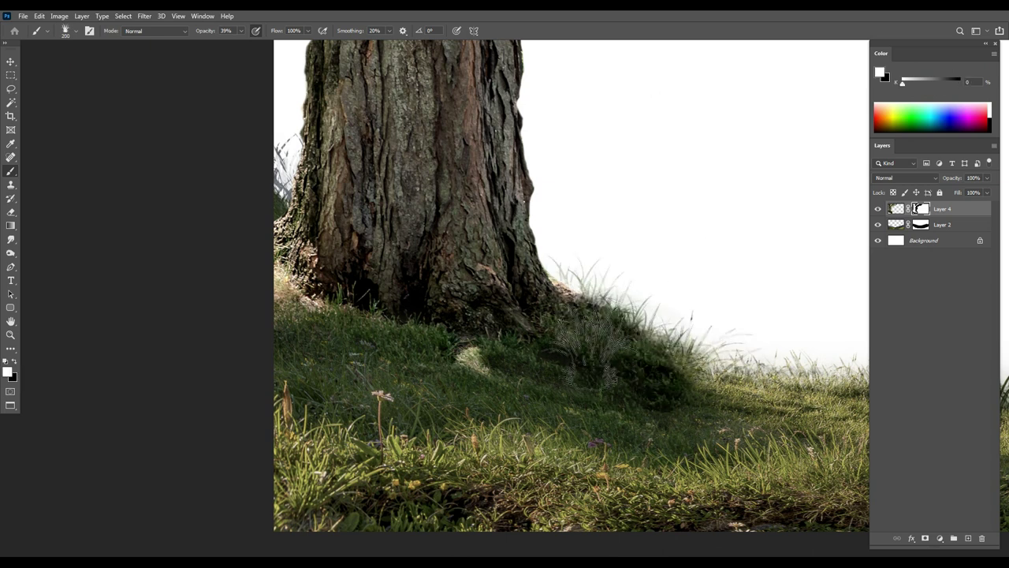
key(x)
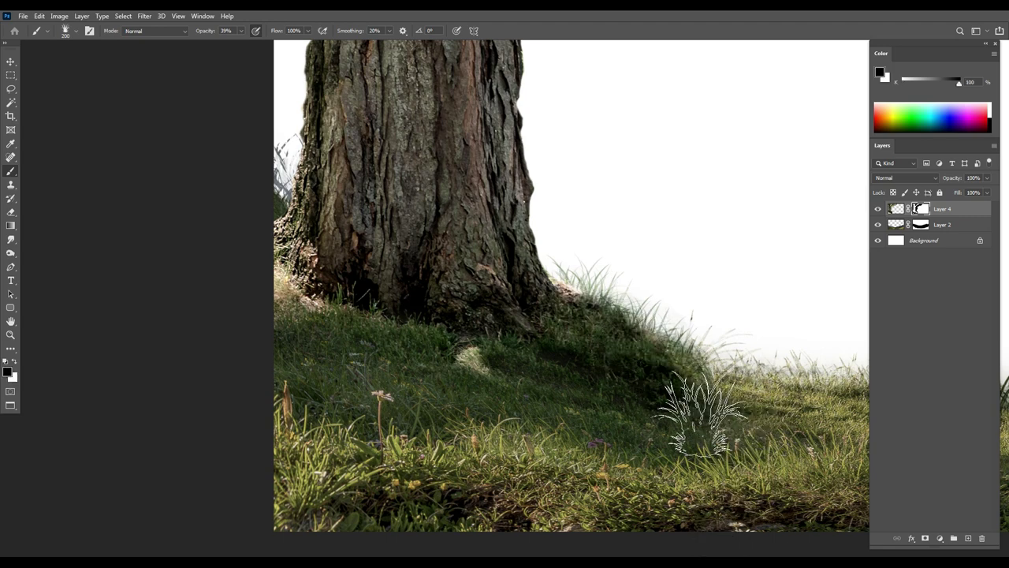
key(ctrl+minus)
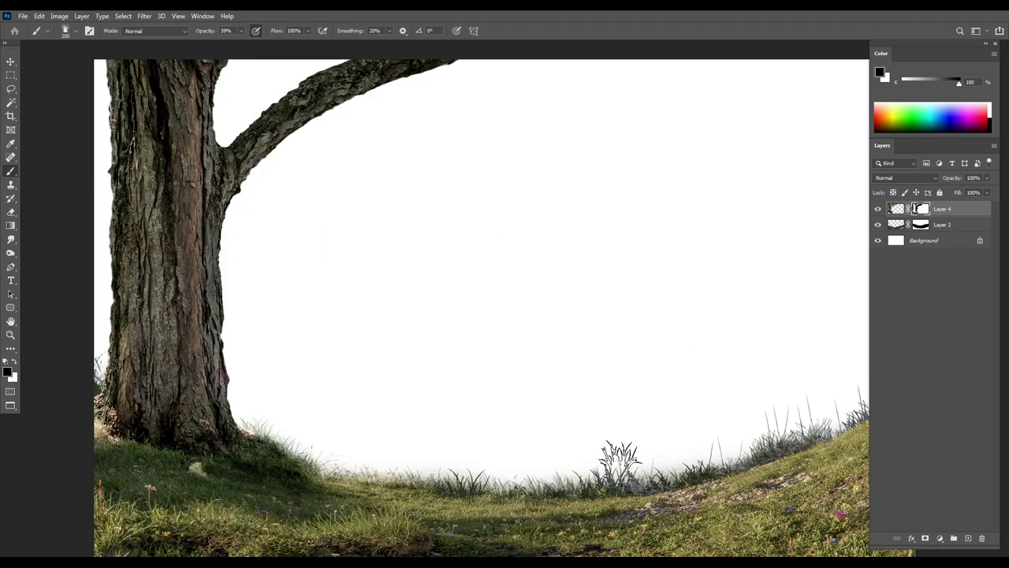
Step: Darken the grassy hill (Layer 2) with a clipped Levels adjustment at output white 84
key(v)
click(942, 224)
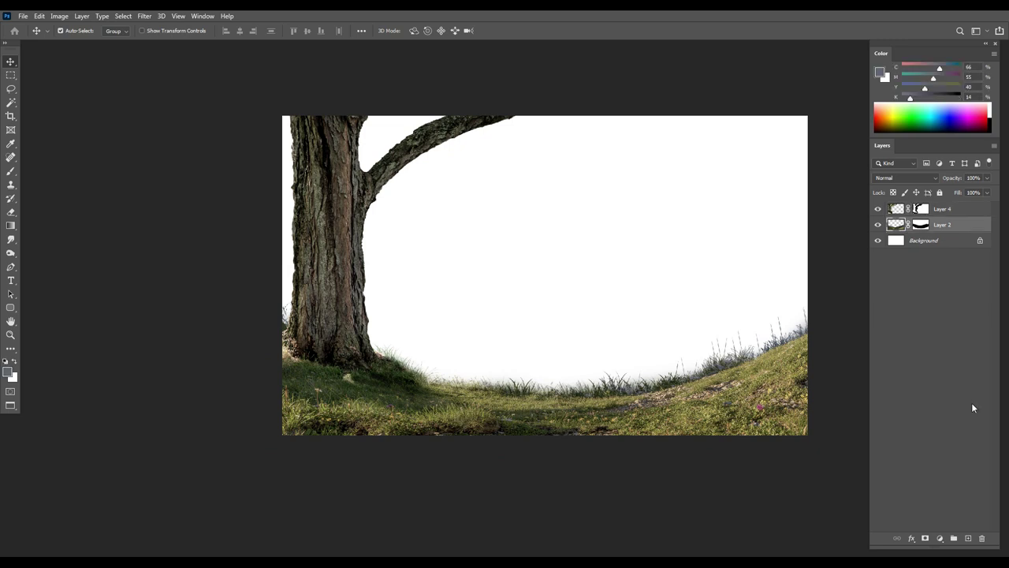
click(939, 538)
click(962, 397)
drag(893, 245, 809, 247)
click(903, 90)
Step: Add a Levels adjustment clipped to the tree layer (Layer 4) with output white 122
click(946, 209)
click(940, 537)
click(962, 396)
click(829, 279)
drag(894, 241, 836, 240)
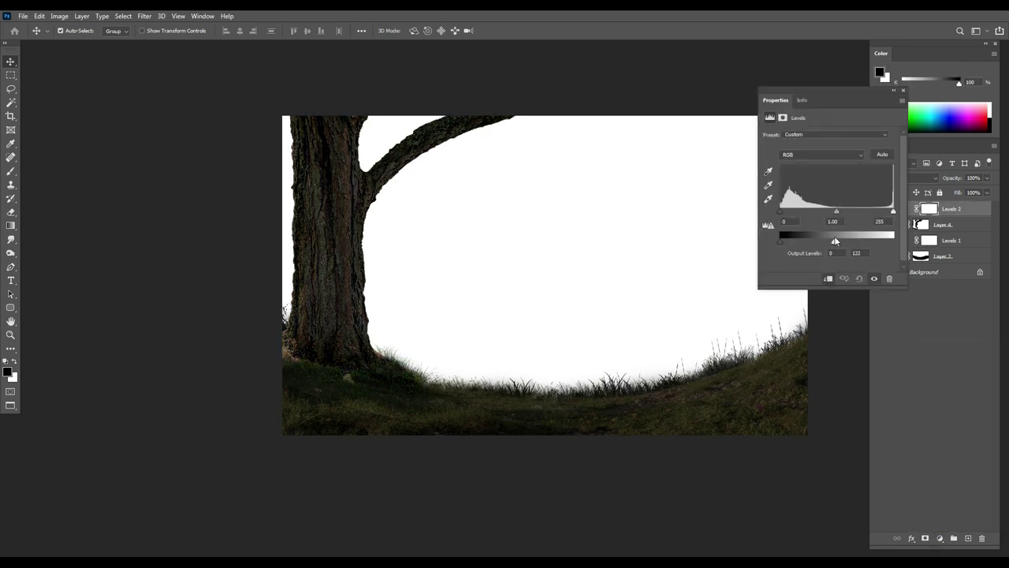
click(902, 92)
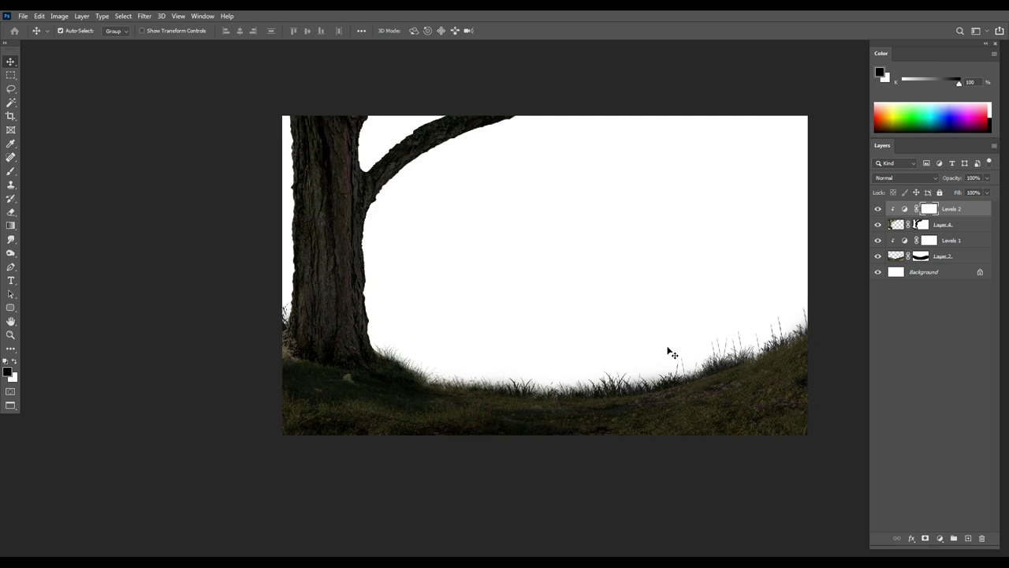
Step: Switch to the Brush tool and pick a brush preset
key(b)
right_click(550, 219)
double_click(583, 402)
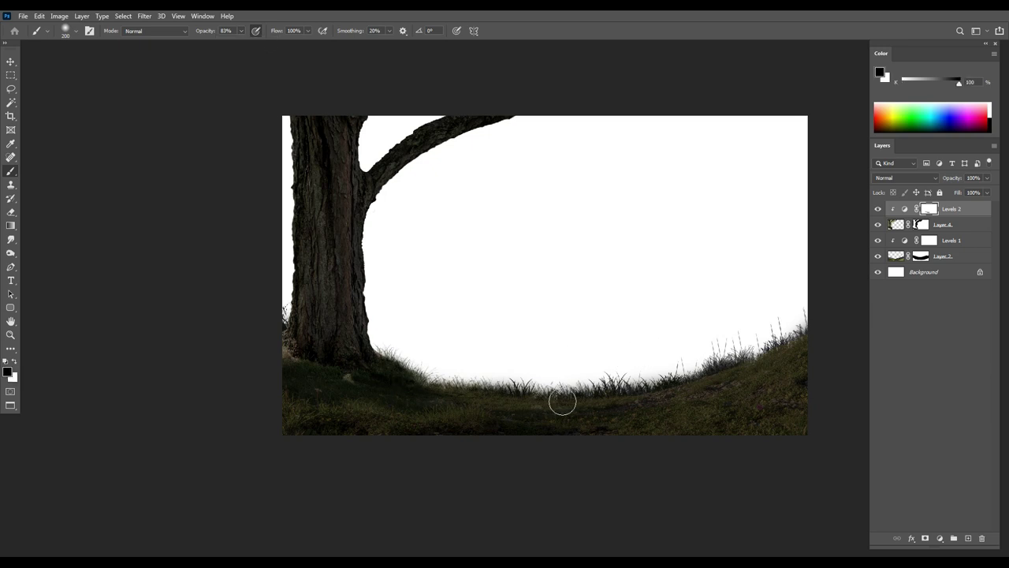
Step: Try test strokes on the grass and first Levels masks, undoing both
click(920, 256)
drag(418, 394, 625, 400)
key(ctrl+z)
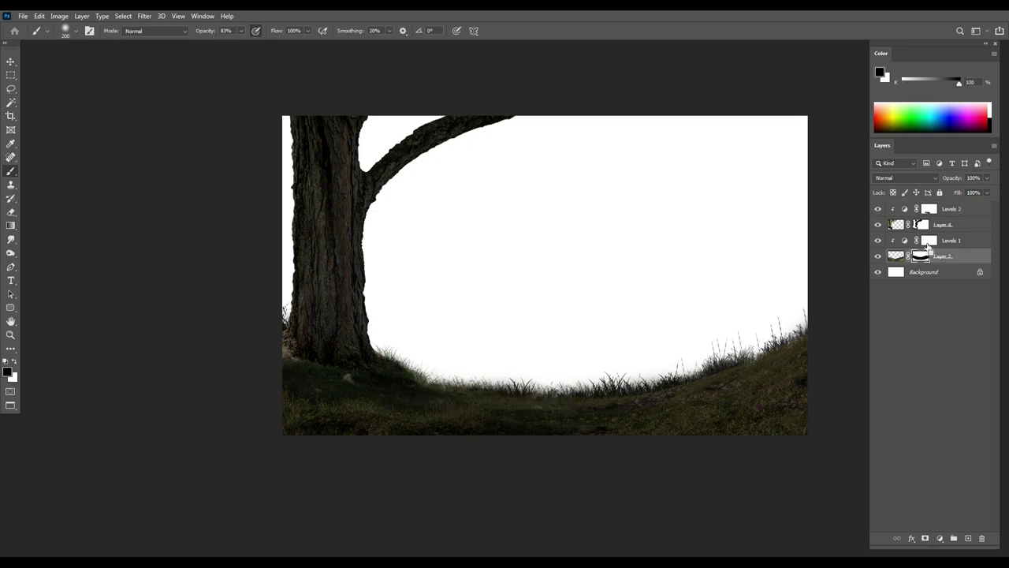
click(929, 241)
drag(434, 410, 536, 414)
key(ctrl+z)
Step: Shrink the brush, choose a grass preset and paint grass back along the right hill
key(bracketleft)
key(bracketleft)
key(bracketleft)
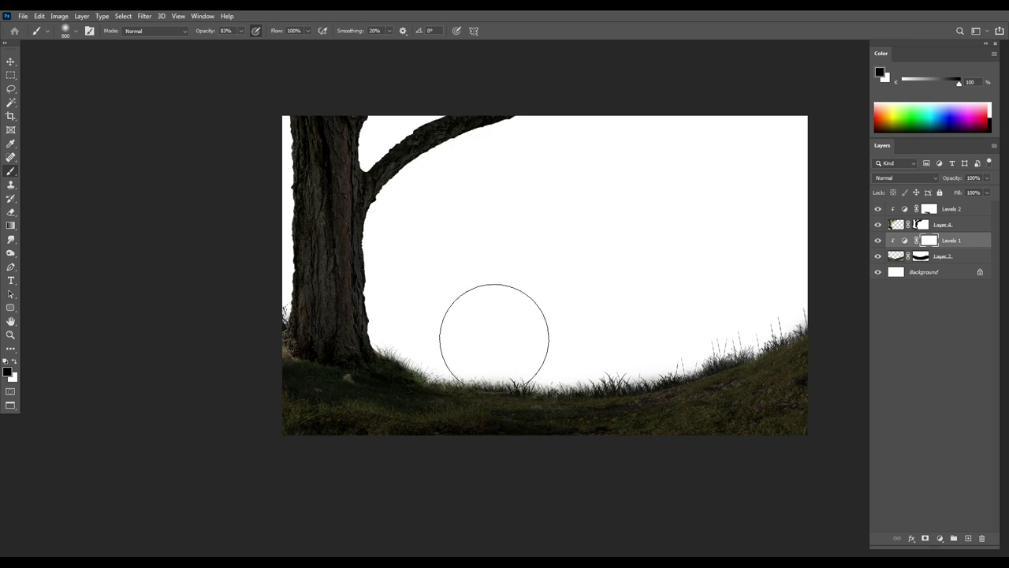
key(F5)
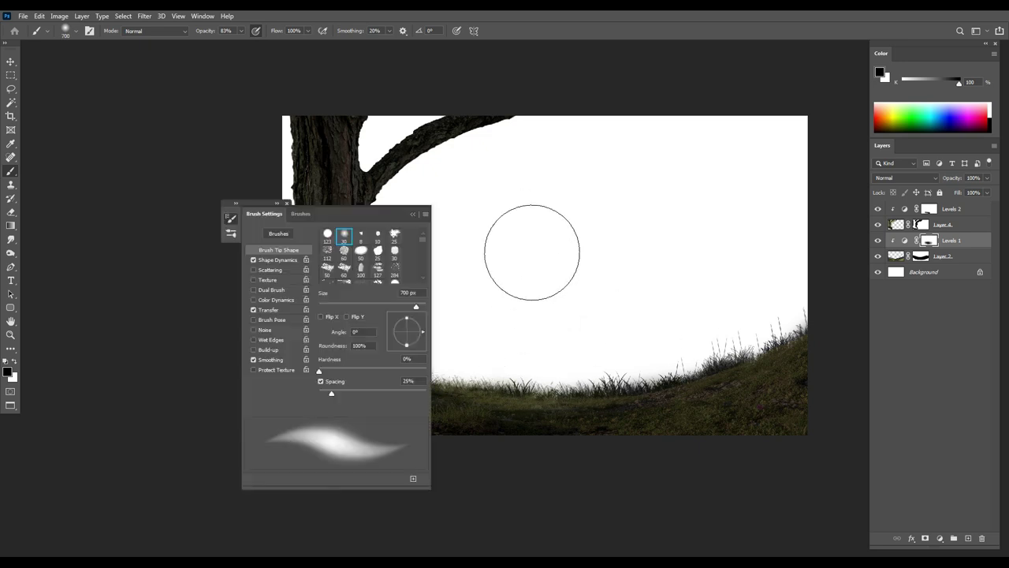
key(F5)
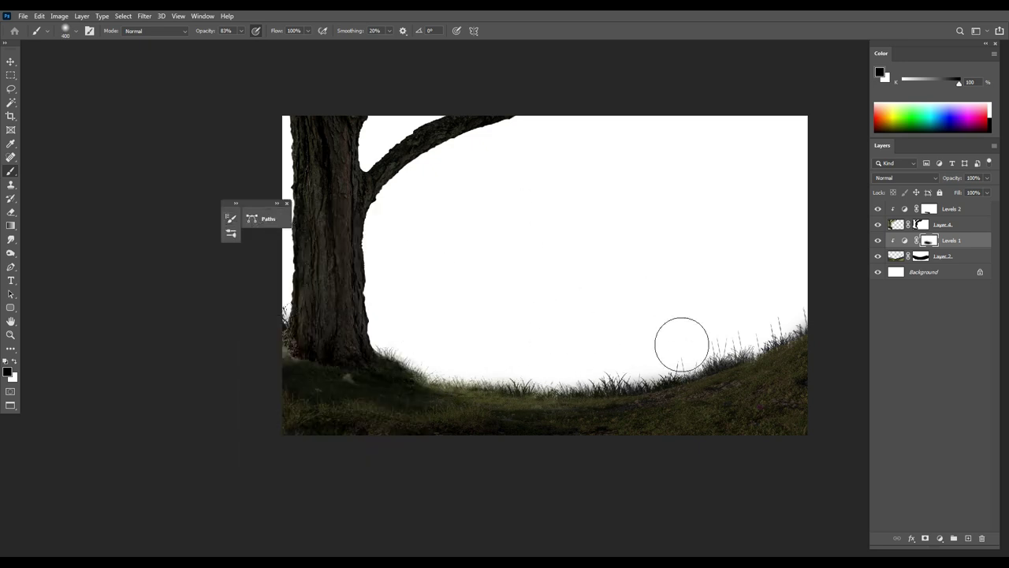
key(bracketleft)
key(bracketleft)
right_click(584, 339)
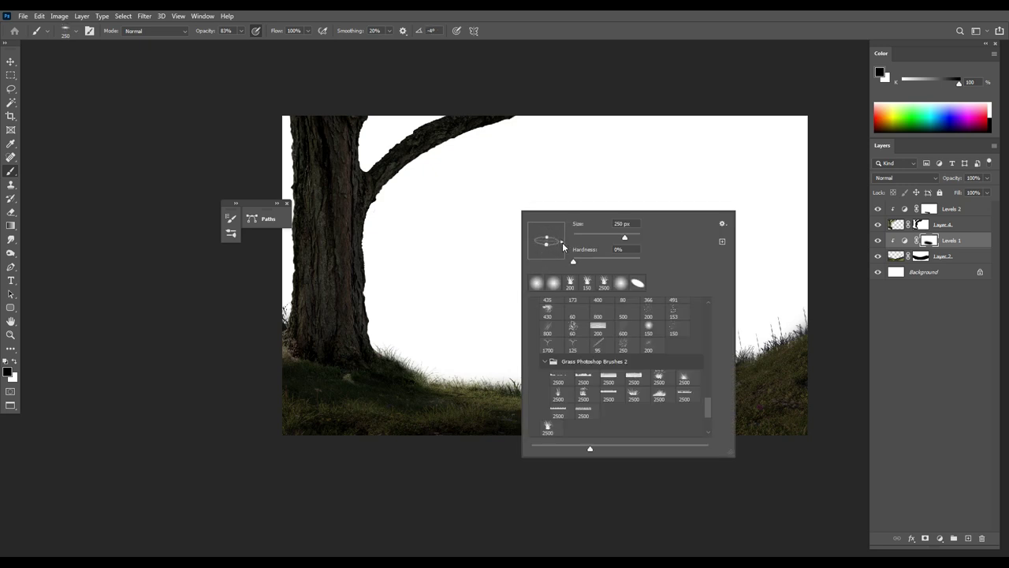
key(Return)
key(bracketleft)
mouse_move(561, 404)
mouse_down()
mouse_move(779, 389)
mouse_move(722, 419)
mouse_up()
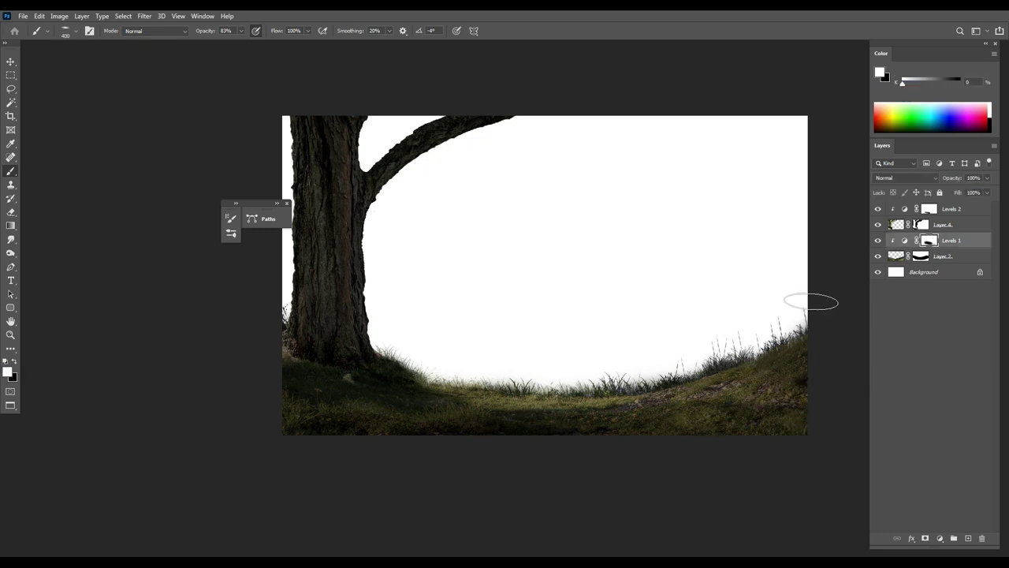
Step: Paint over grass near the right hill in the swapped colour, then target the Levels 2 layer
key(x)
drag(763, 390, 792, 390)
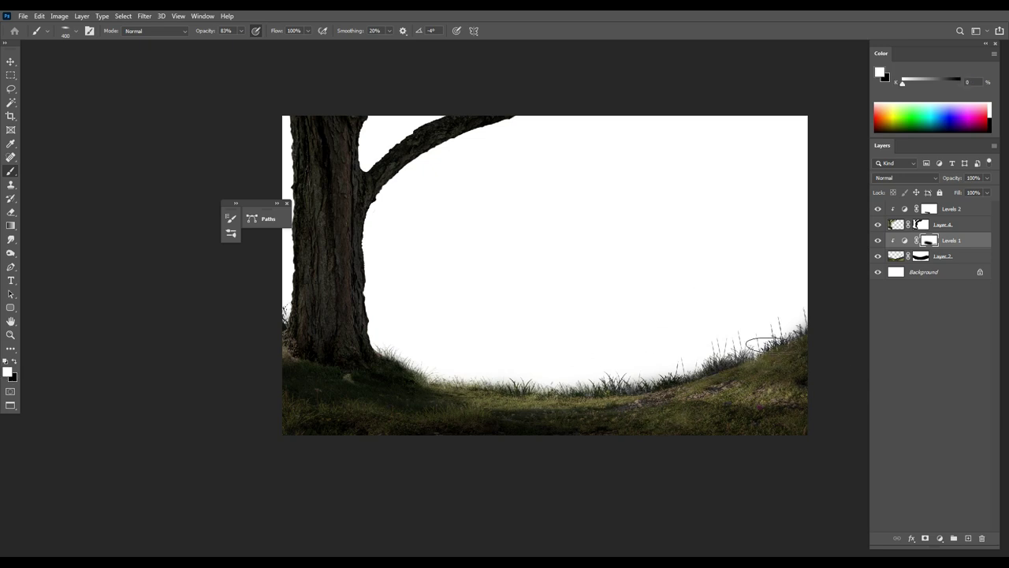
key(alt+bracketright)
key(alt+bracketright)
right_click(458, 268)
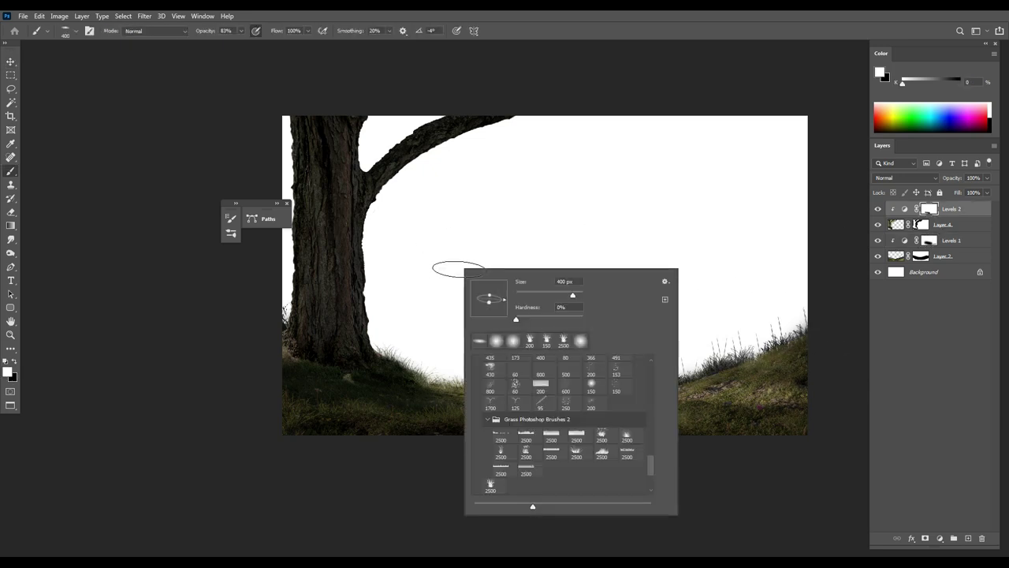
key(Return)
key(x)
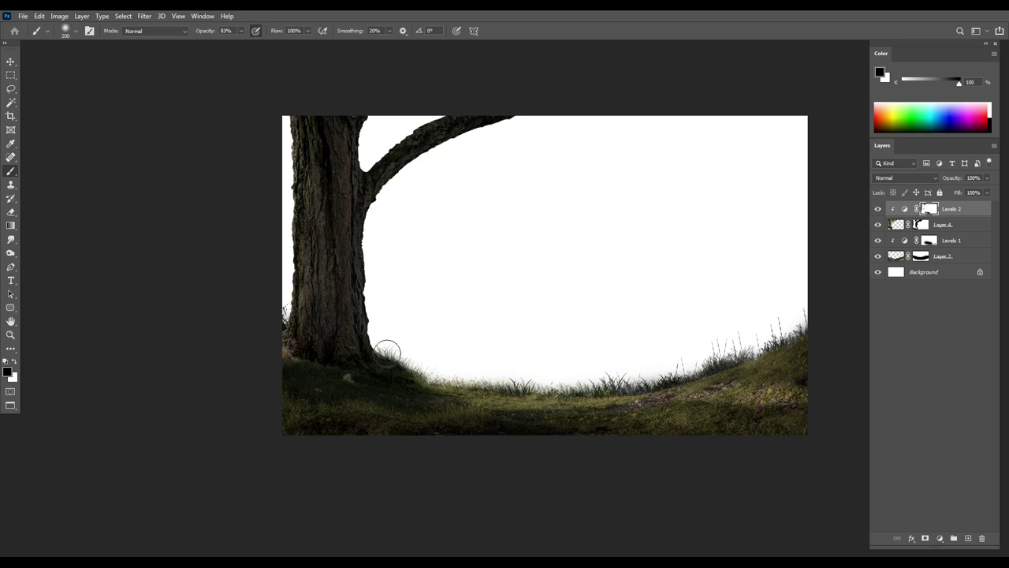
key(f)
key(f)
key(ctrl+minus)
key(ctrl+plus)
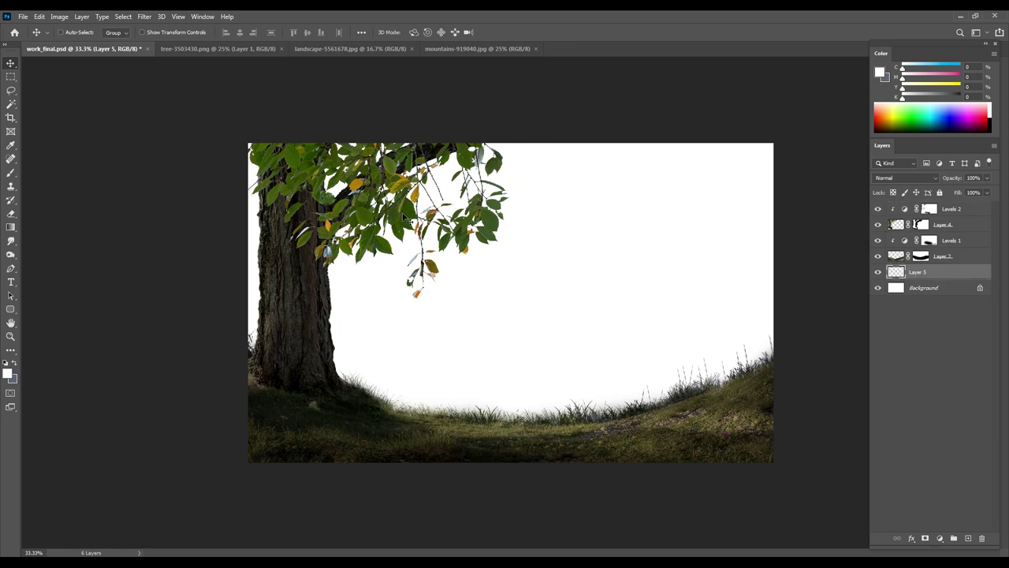
Step: Scale, rotate and move the leaves onto the tree branch
key(ctrl+t)
drag(523, 295, 384, 155)
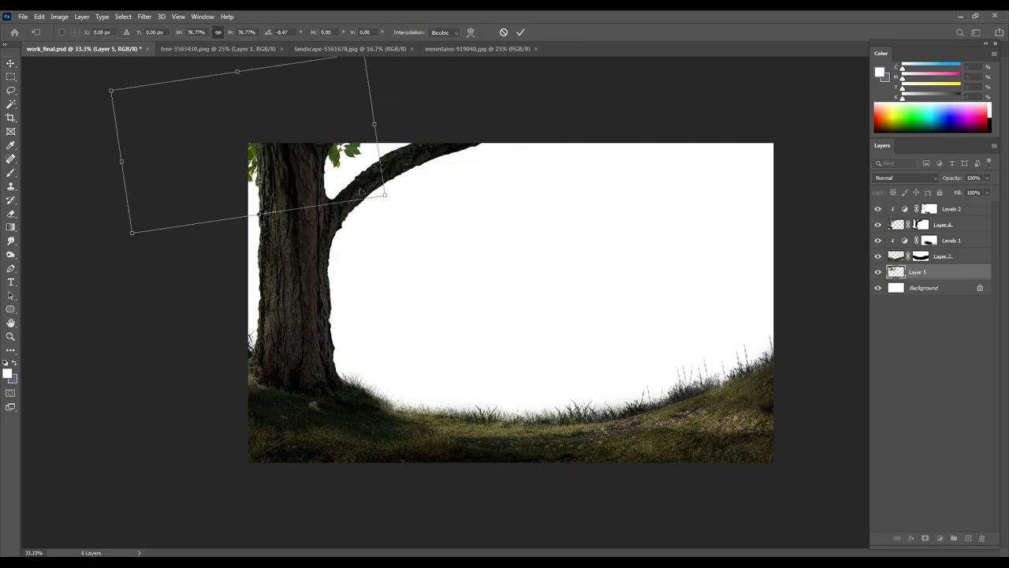
mouse_move(201, 132)
mouse_down()
mouse_move(382, 170)
mouse_move(434, 155)
mouse_up()
key(Return)
Step: Duplicate the leaves twice, placing copies along the branch and at the trunk's top-left
key(ctrl+j)
key(ctrl+t)
mouse_move(520, 197)
mouse_down()
mouse_move(477, 146)
mouse_move(465, 187)
mouse_move(236, 153)
mouse_up()
key(Return)
key(l)
key(ctrl+j)
key(ctrl+t)
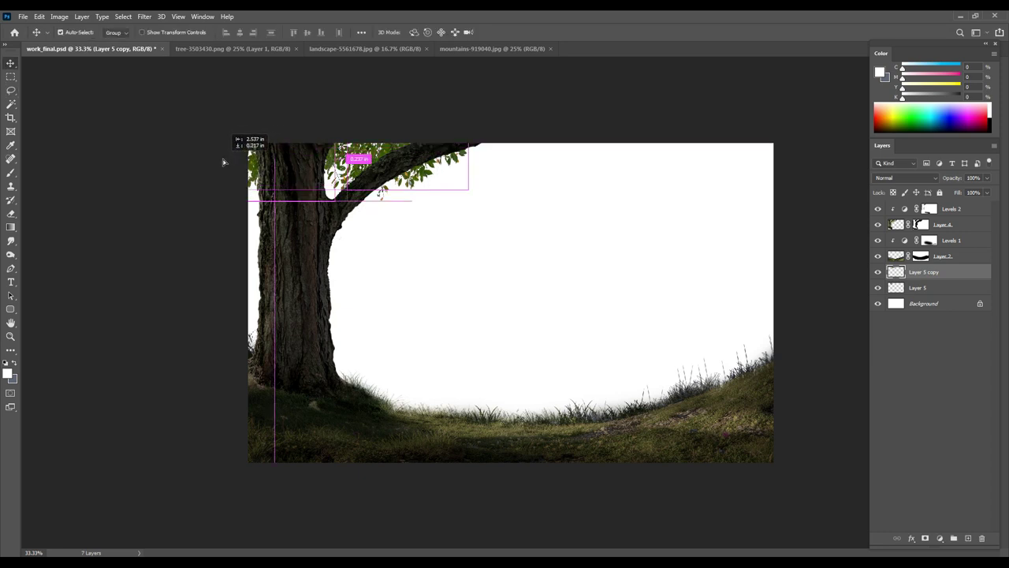
drag(228, 119, 209, 103)
key(Return)
Step: Duplicate another leaf copy, flip it, and rotate and widen it along the branch
key(ctrl+j)
key(ctrl+t)
drag(252, 154, 466, 145)
right_click(491, 152)
click(529, 329)
drag(506, 189, 572, 152)
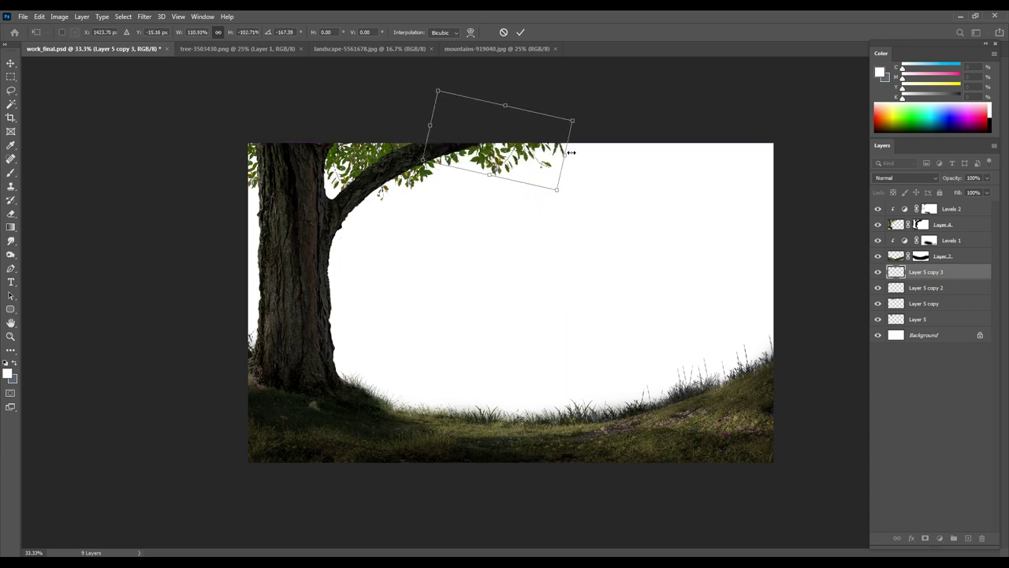
key(Return)
Step: Add one more leaf copy, moved lower and rotated to follow the branch
key(ctrl+j)
key(ctrl+t)
drag(496, 138, 461, 170)
drag(525, 213, 505, 229)
key(Return)
Step: Duplicate the leaves again and move Layer 5 copy 5 down the layer stack
key(ctrl+j)
key(ctrl+minus)
key(ctrl+plus)
key(ctrl+plus)
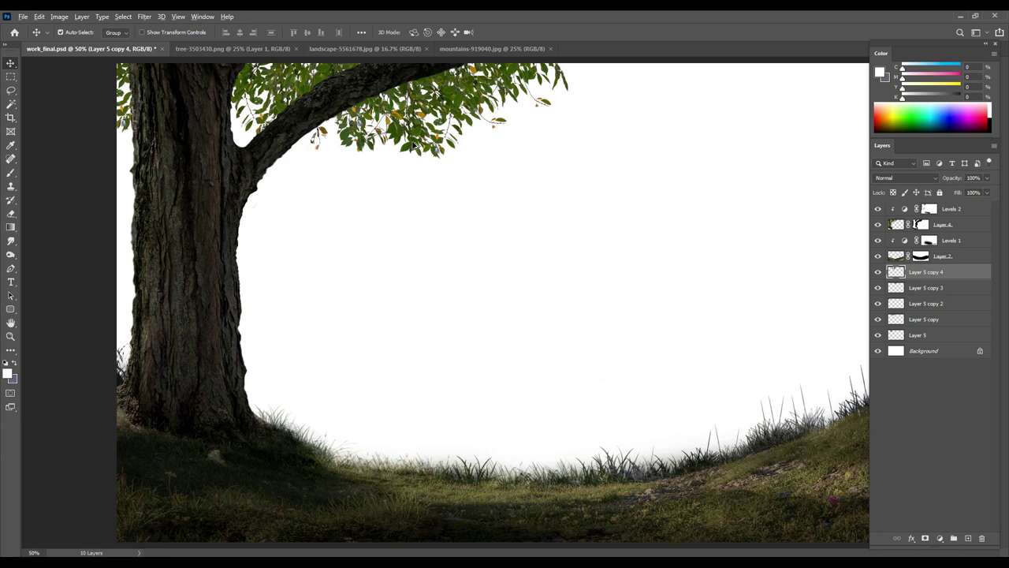
key(ctrl+t)
key(Escape)
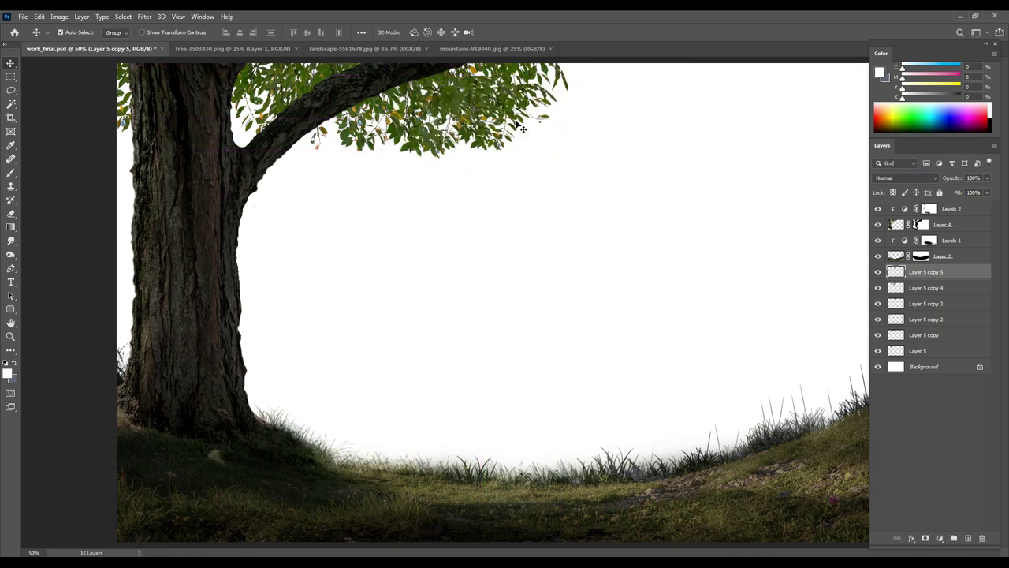
key(ctrl+shift+bracketleft)
key(ctrl+minus)
Step: Duplicate Layer 5 copy 3, then flip and nudge the copy up and right
key(alt+bracketright)
key(alt+bracketright)
key(alt+bracketright)
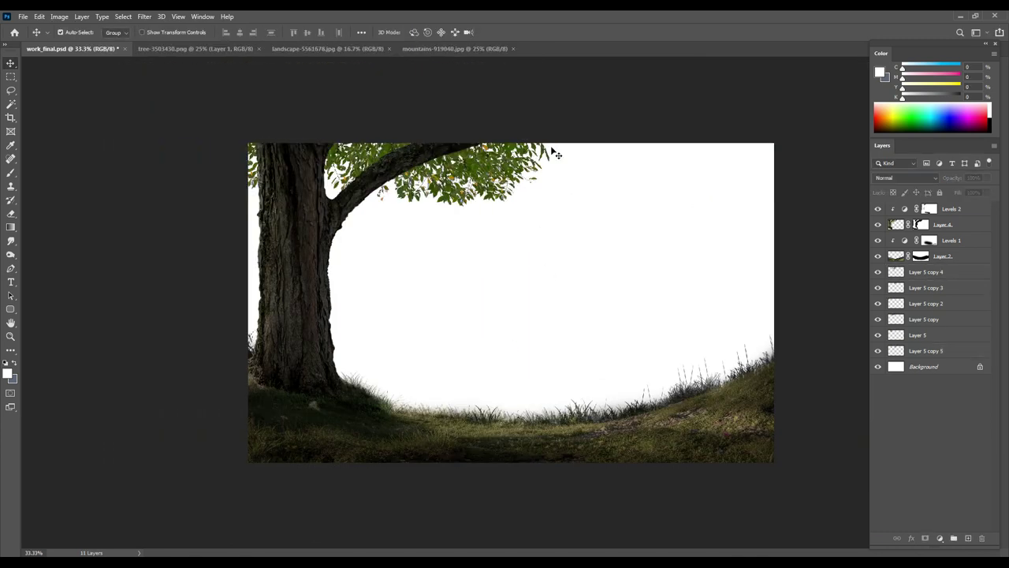
key(ctrl+j)
key(ctrl+t)
mouse_move(592, 154)
mouse_down()
mouse_move(635, 134)
mouse_move(578, 146)
mouse_up()
right_click(576, 150)
click(597, 335)
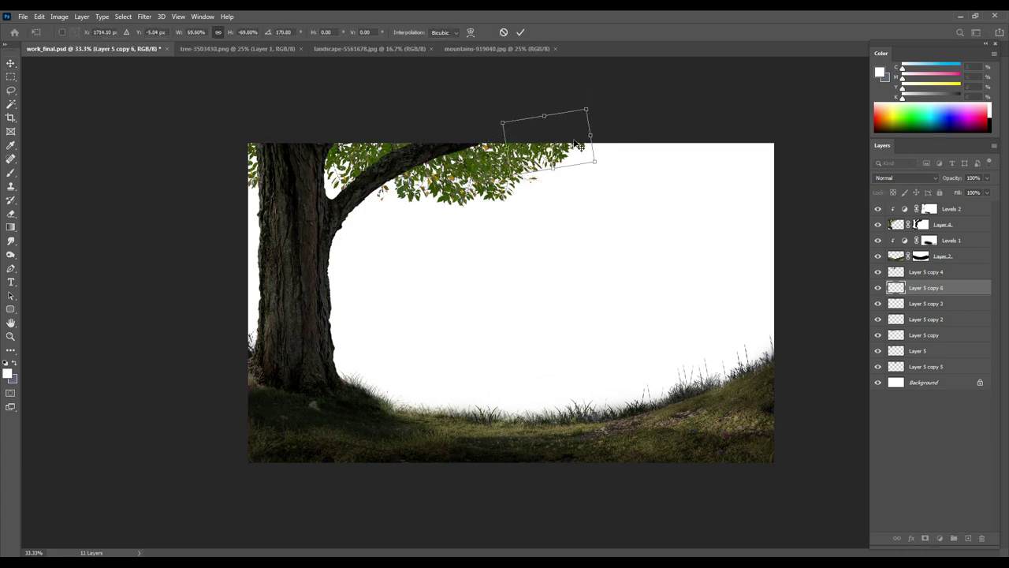
key(Return)
Step: Merge the leaf layers into one and darken them with a Levels adjustment
click(926, 272)
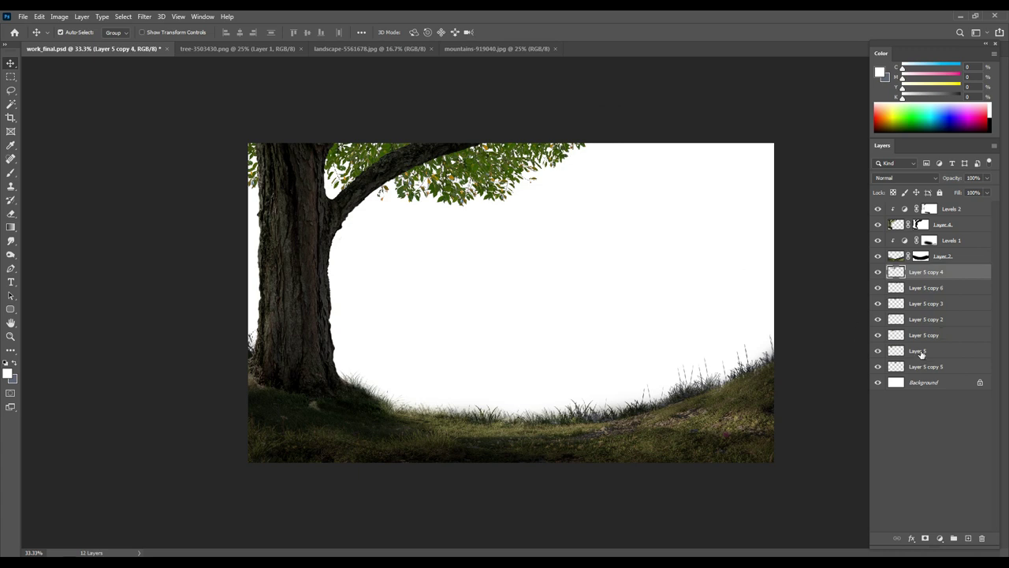
shift+click(918, 351)
key(ctrl+e)
click(940, 538)
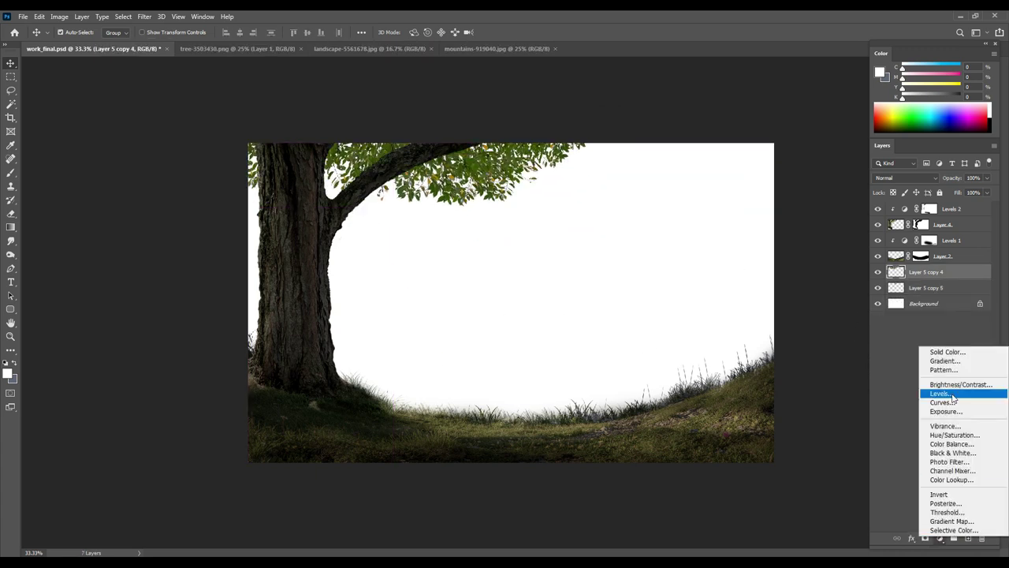
click(946, 394)
drag(893, 236, 827, 243)
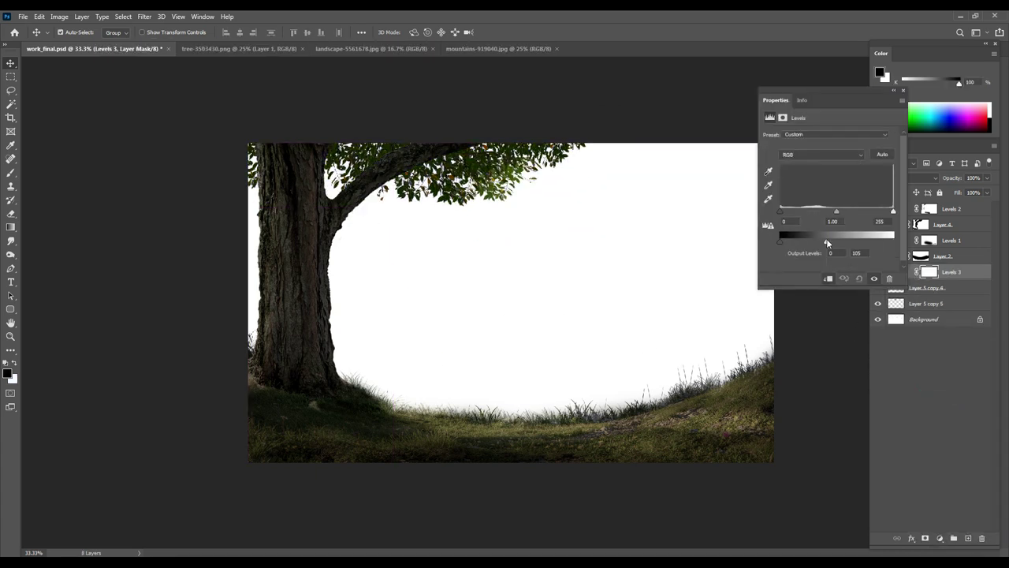
click(903, 92)
Step: Merge Layer 5 copy 5 into the leaves, set Levels 3 output to 87, and close the tree photo
click(914, 287)
key(ctrl+e)
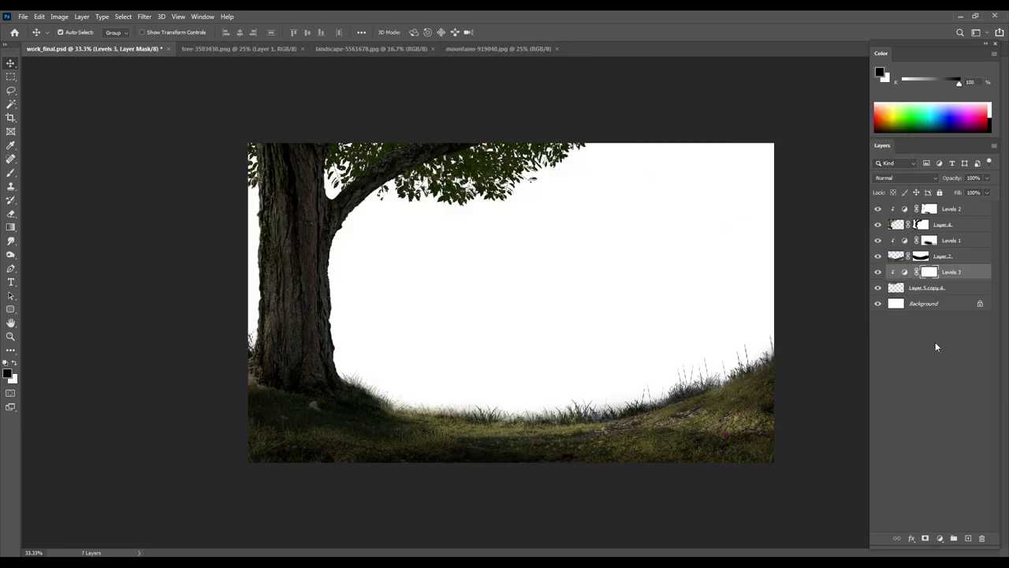
double_click(913, 272)
drag(828, 243, 816, 240)
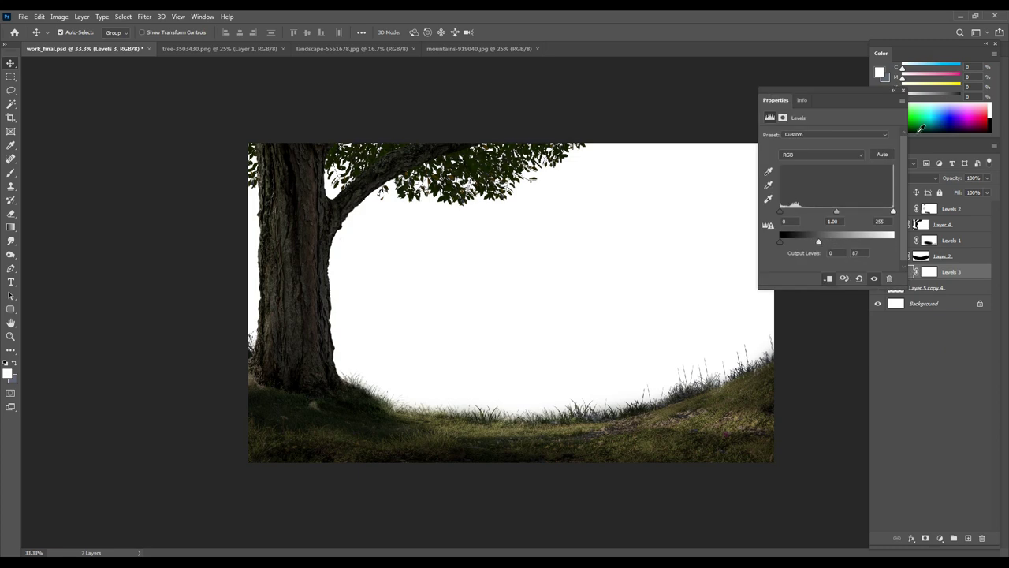
click(902, 92)
click(230, 49)
key(ctrl+w)
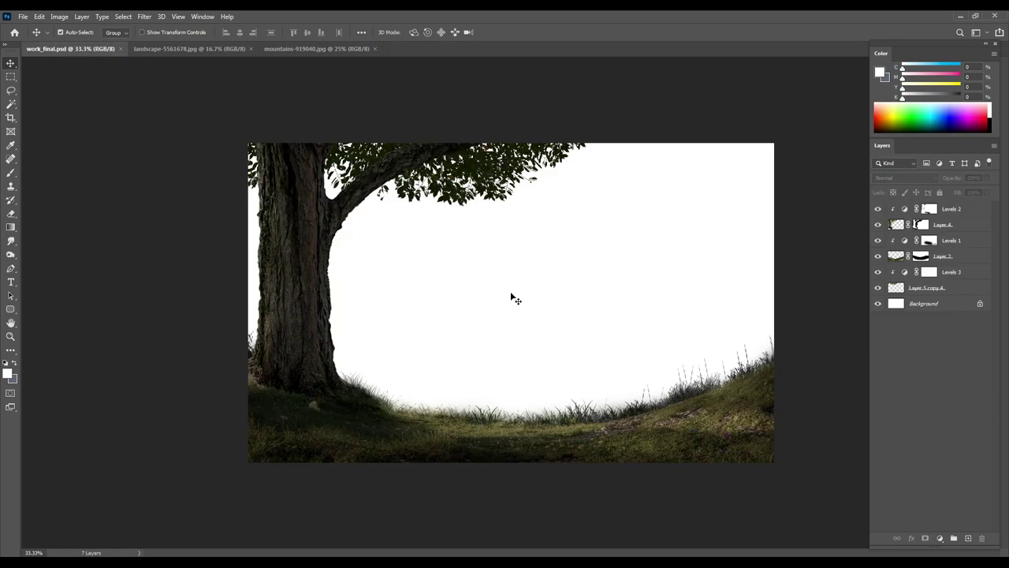
Step: Bring the tree into the composite and scale it down onto the lower-right hill
click(191, 48)
drag(512, 300, 79, 49)
click(272, 49)
key(ctrl+t)
drag(270, 93, 669, 334)
mouse_move(728, 300)
mouse_down()
mouse_move(580, 272)
mouse_move(686, 312)
mouse_move(646, 290)
mouse_up()
key(ctrl+shift+bracketleft)
key(ctrl+plus)
key(ctrl+minus)
key(ctrl+minus)
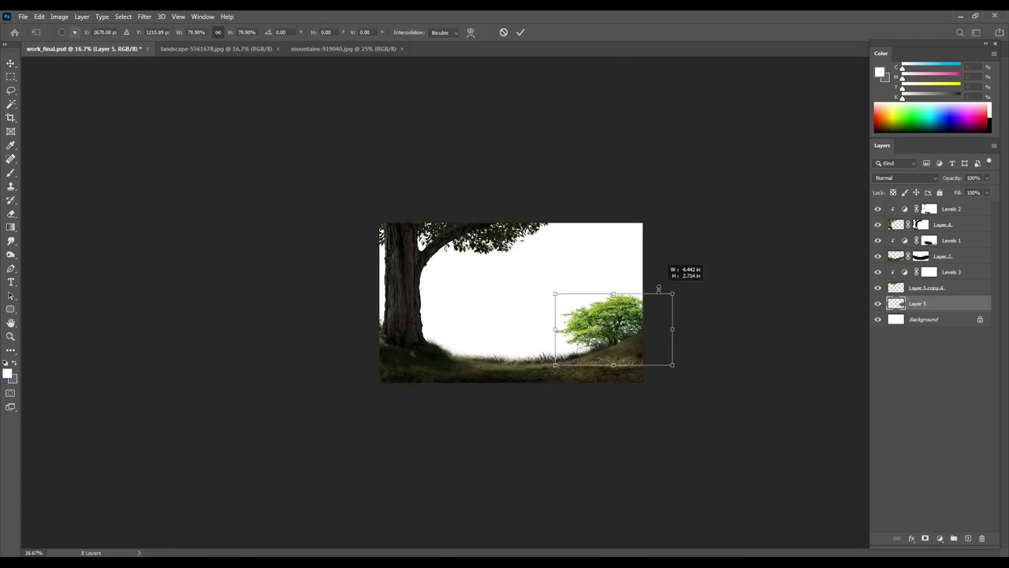
key(Return)
key(ctrl+plus)
key(ctrl+plus)
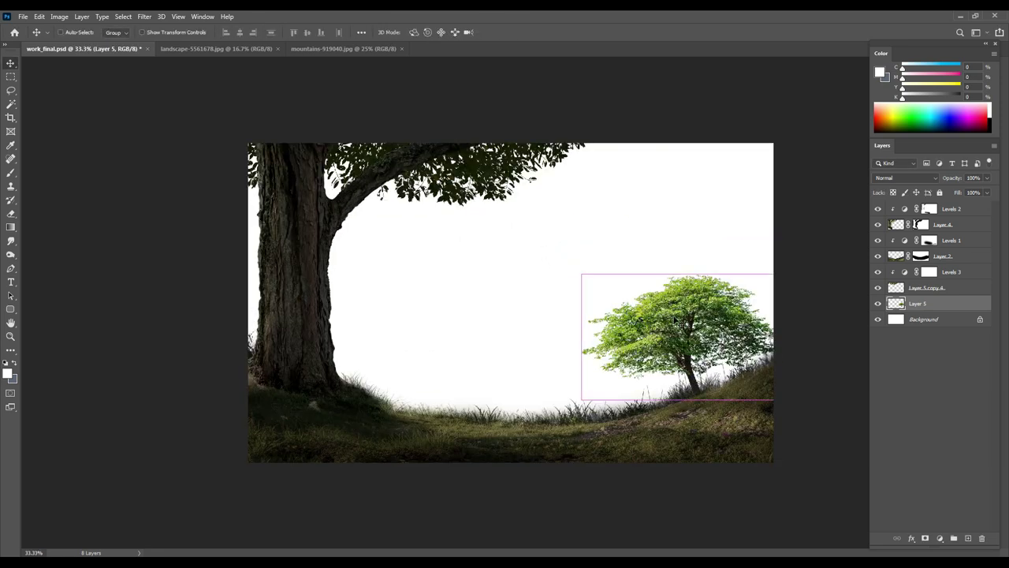
Step: Adjust the small tree's Color Balance and darken it with a Levels adjustment at output 80
key(ctrl+b)
drag(622, 156, 637, 157)
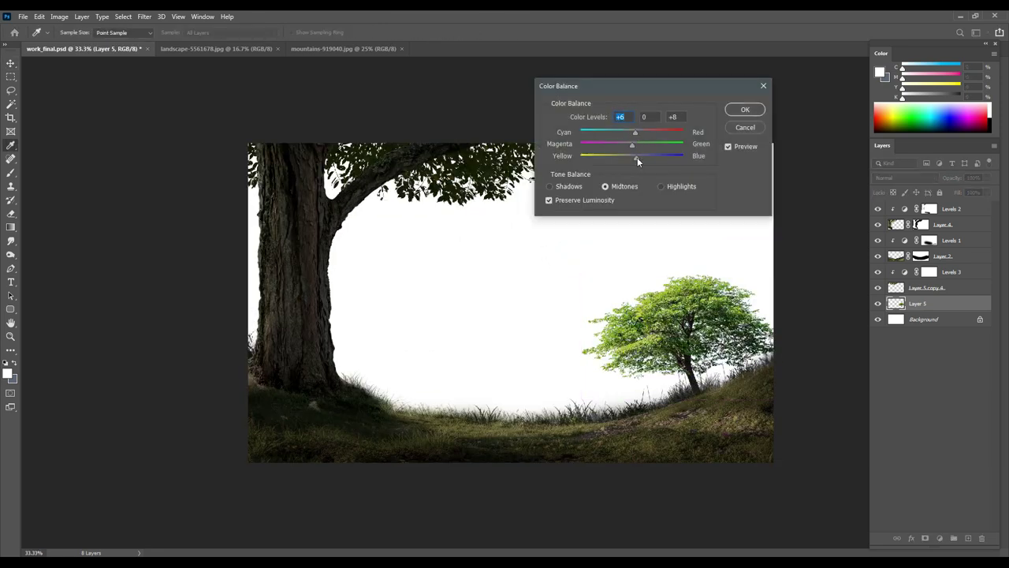
key(Return)
click(939, 538)
click(936, 396)
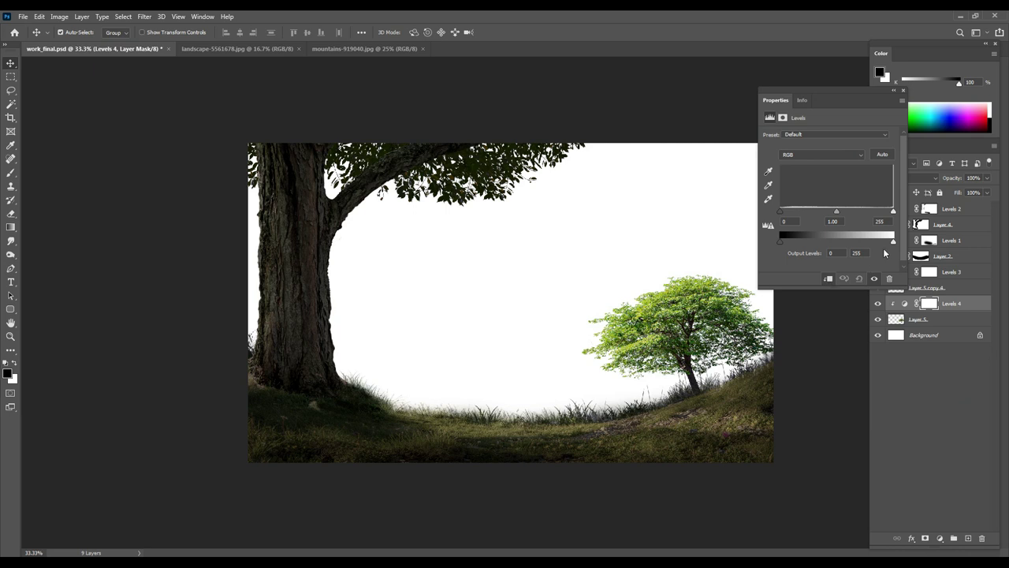
drag(893, 241, 816, 245)
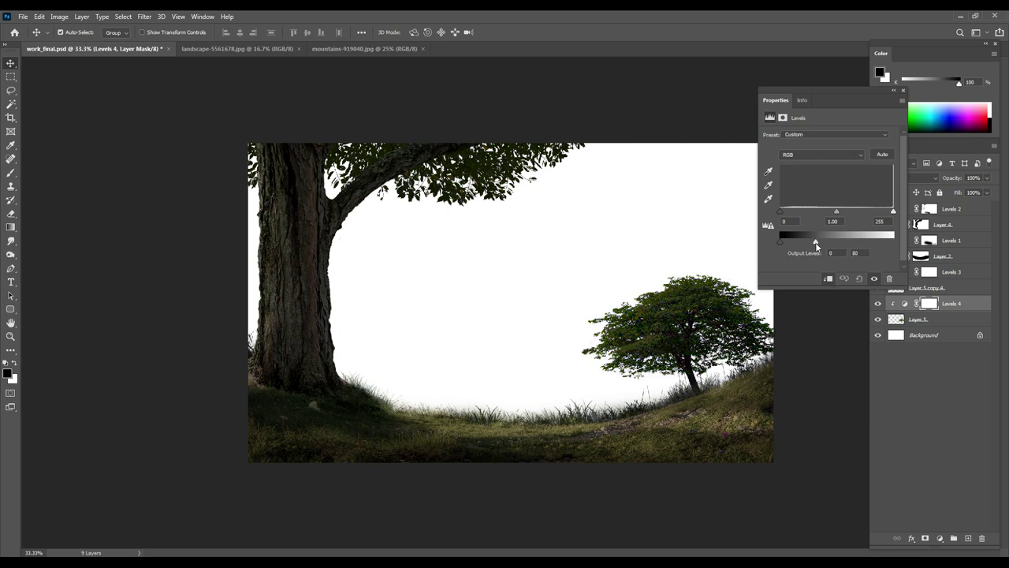
click(903, 95)
click(215, 49)
key(ctrl+shift+Tab)
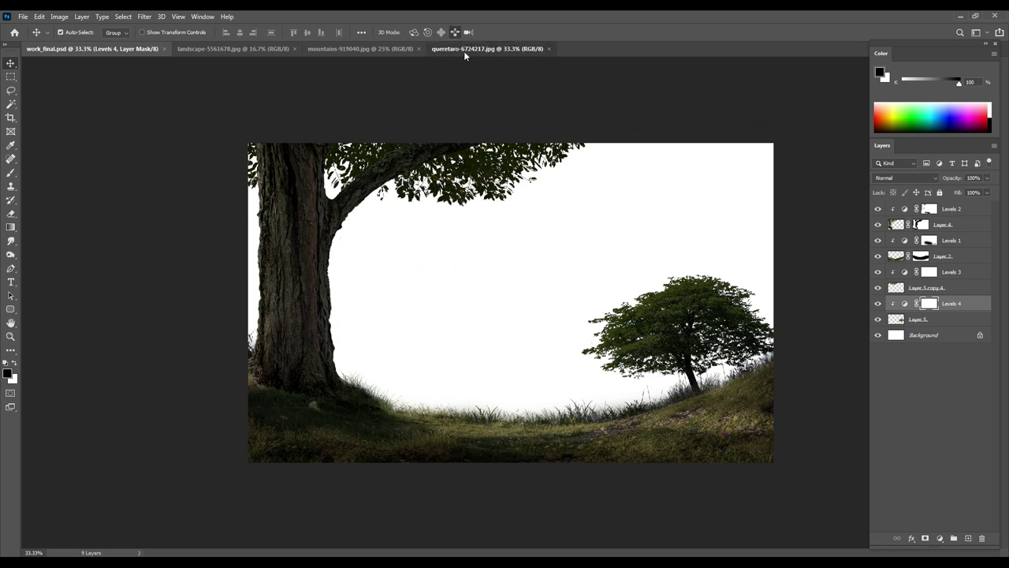
Step: Bring the queretaro mountain photo into the composite and close the source photo
click(464, 51)
click(120, 53)
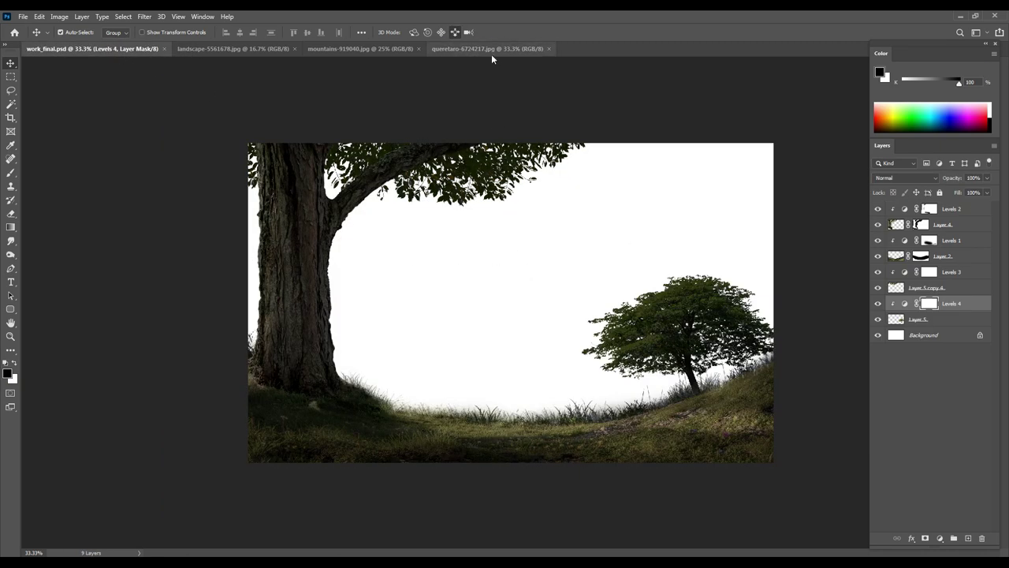
click(464, 49)
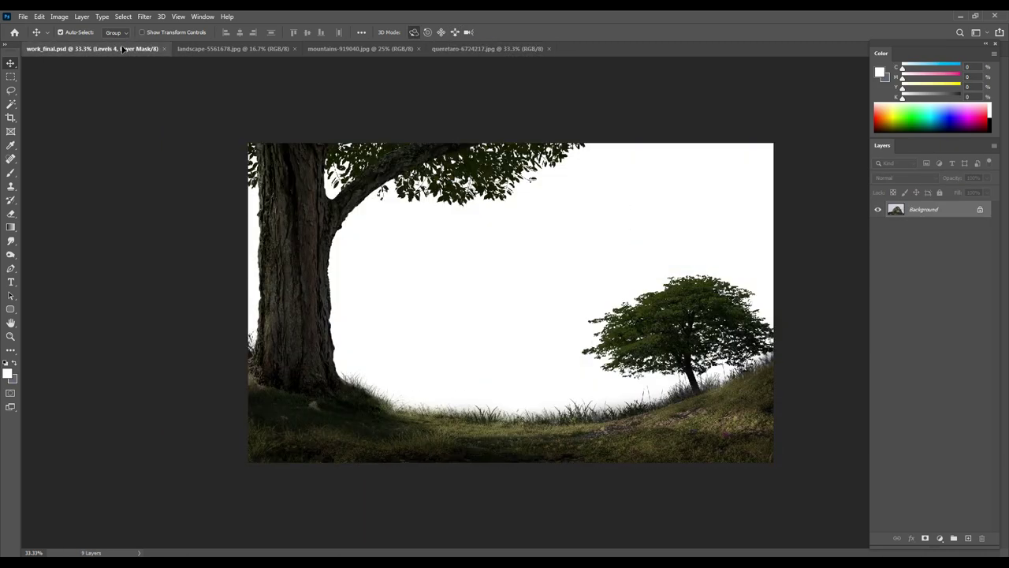
drag(405, 131, 473, 260)
click(473, 49)
key(ctrl+w)
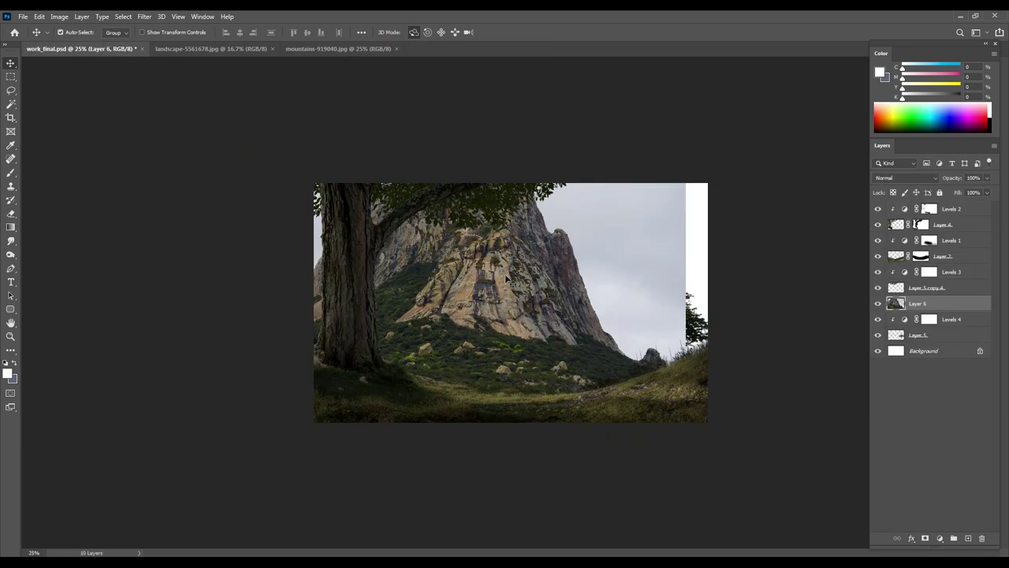
Step: Flip the mountain horizontally, scale it, and shift it right beside the tree
key(ctrl+t)
mouse_move(751, 113)
mouse_down()
mouse_move(714, 138)
mouse_move(729, 146)
mouse_up()
right_click(635, 246)
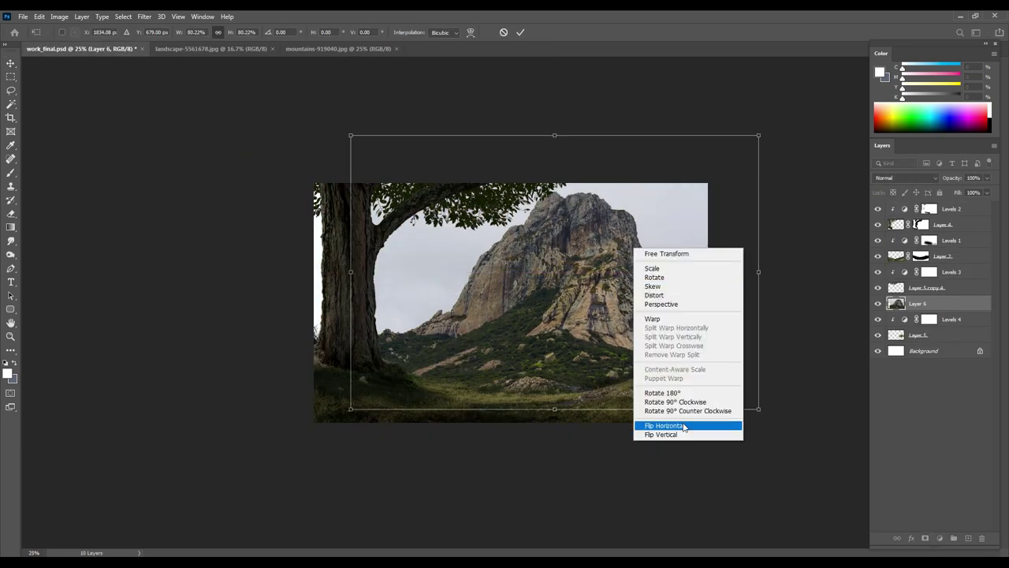
click(674, 423)
drag(536, 281, 676, 294)
mouse_move(491, 147)
mouse_down()
mouse_move(597, 196)
mouse_move(491, 263)
mouse_move(522, 280)
mouse_up()
key(Return)
Step: Mask out the pale sky above the mountain with the Magic Wand and save
key(w)
click(469, 265)
alt+click(925, 536)
key(ctrl+s)
Step: Refine the mountain mask in Select and Mask with 1 px radius, outputting to a new document
right_click(920, 306)
click(926, 380)
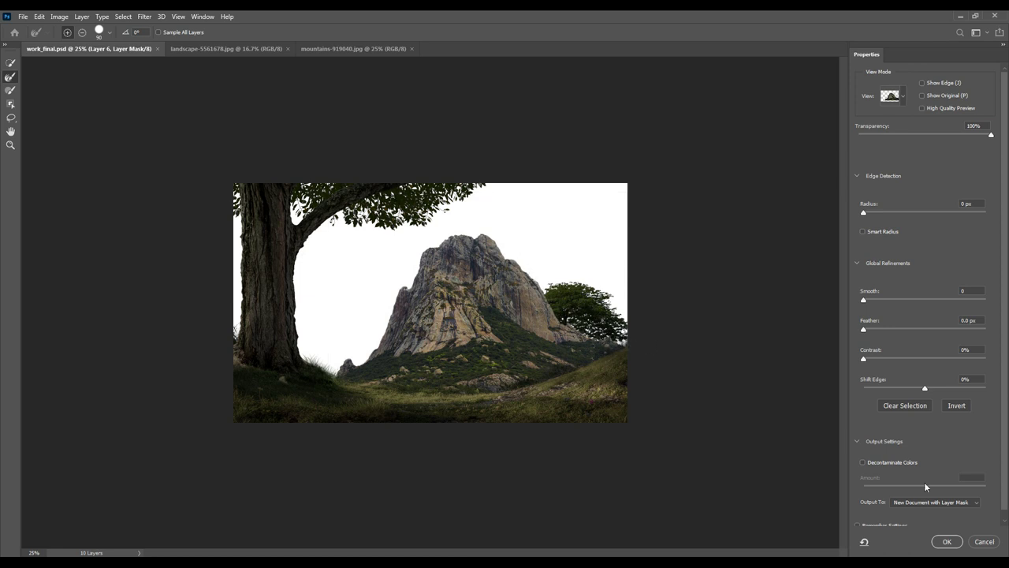
scroll(925, 487, down, 1)
scroll(945, 328, up, 1)
click(858, 176)
click(861, 204)
click(860, 203)
click(854, 175)
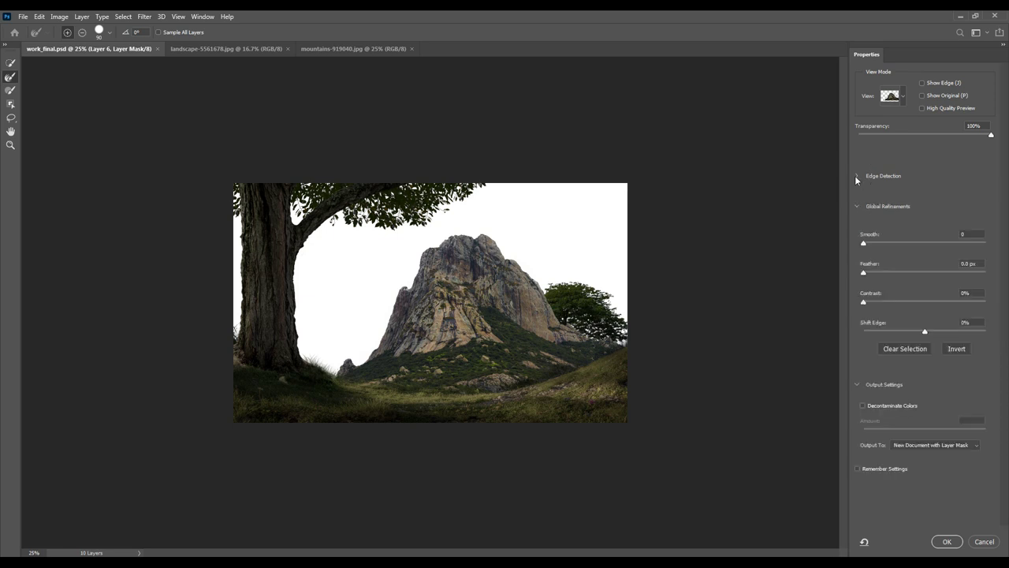
click(946, 542)
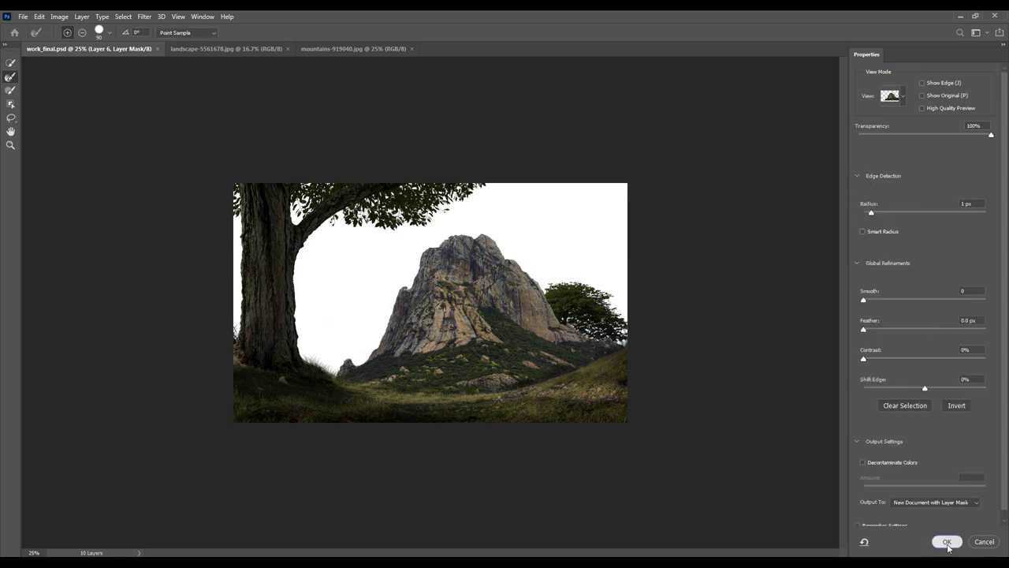
Step: Bring the rock cutout into work_final, flip it horizontally, and place it right, below the tree layer
key(ctrl+minus)
drag(544, 308, 584, 275)
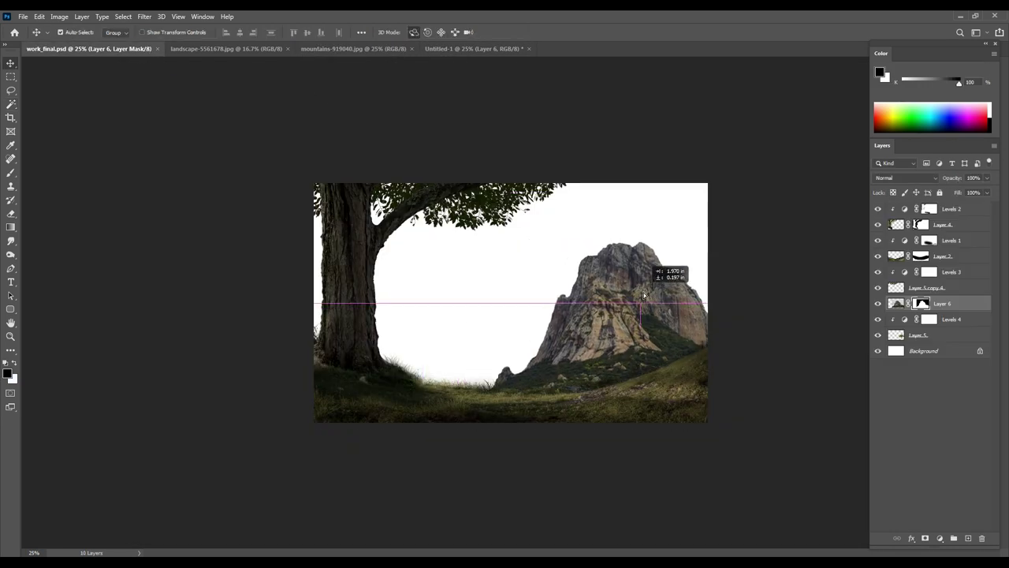
key(ctrl+t)
right_click(615, 341)
click(638, 515)
mouse_move(442, 183)
mouse_down()
mouse_move(540, 221)
mouse_move(424, 117)
mouse_up()
key(Return)
key(ctrl+bracketleft)
key(ctrl+bracketleft)
drag(666, 317, 713, 325)
Step: Warp the rock cliff so its top curves leftward over the arch
key(ctrl+t)
right_click(628, 263)
click(645, 336)
mouse_move(608, 287)
mouse_down()
mouse_move(643, 364)
mouse_move(708, 208)
mouse_up()
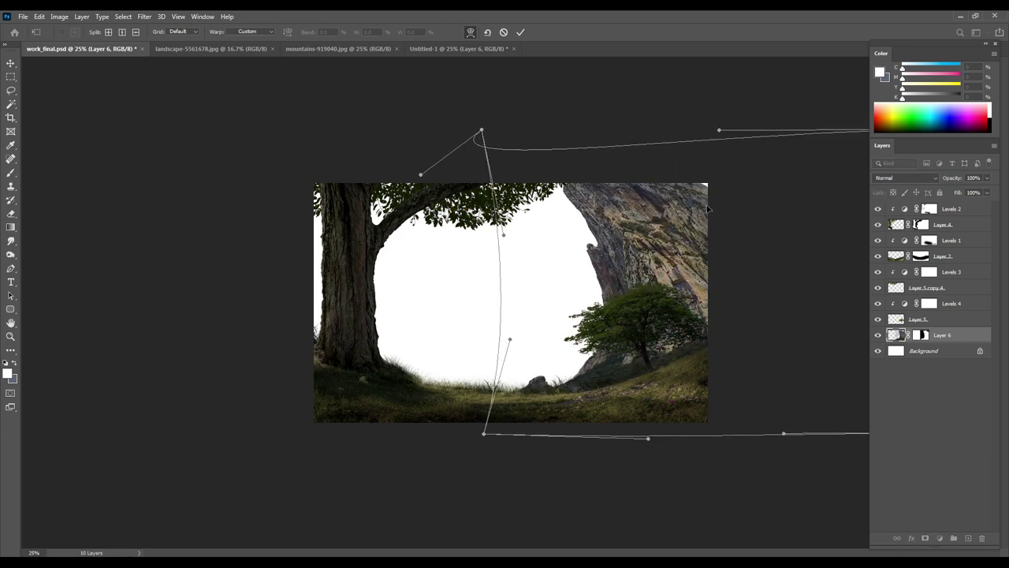
key(Return)
key(ctrl+z)
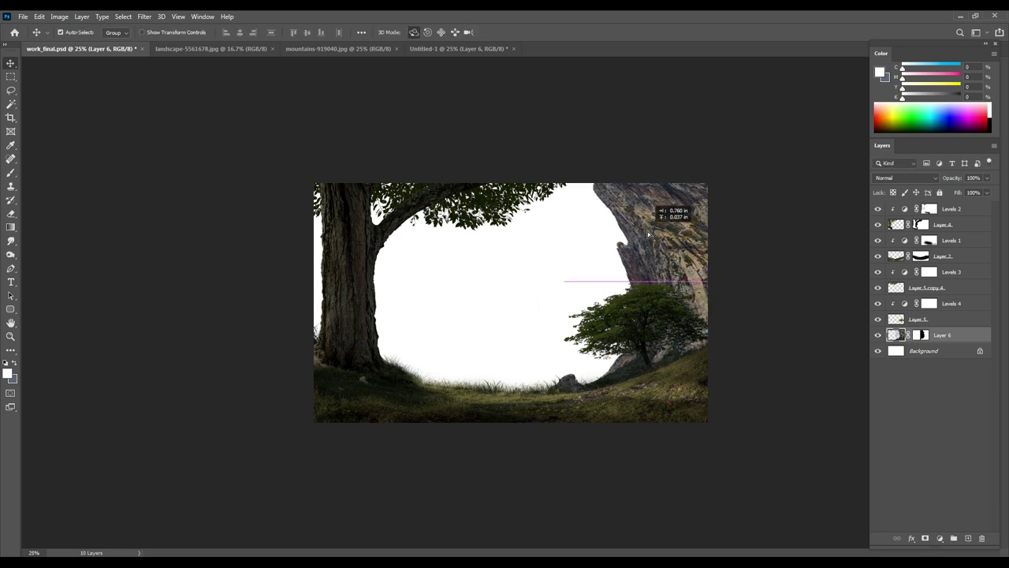
drag(669, 220, 652, 342)
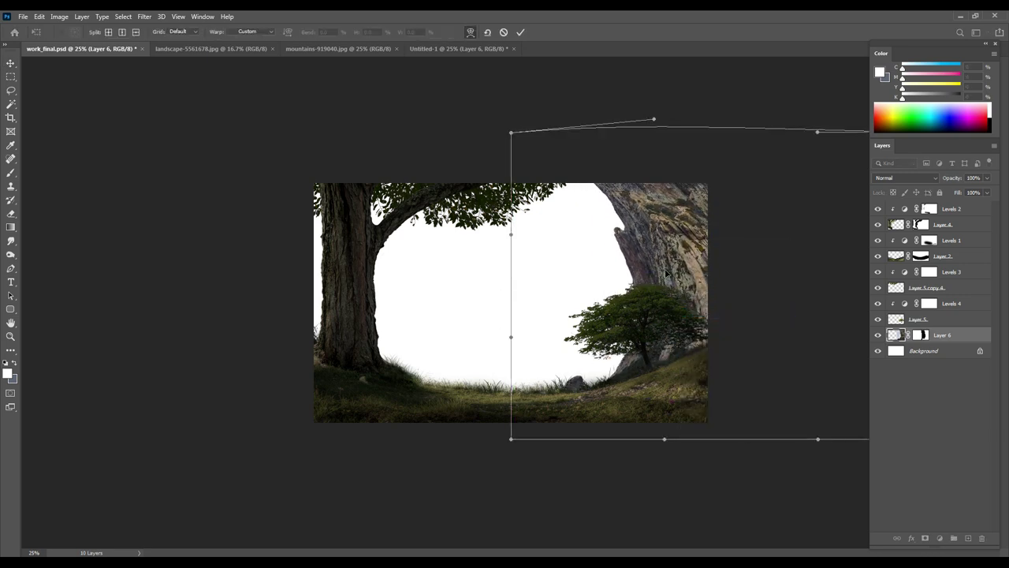
mouse_move(687, 251)
mouse_down()
mouse_move(565, 177)
mouse_move(541, 316)
mouse_up()
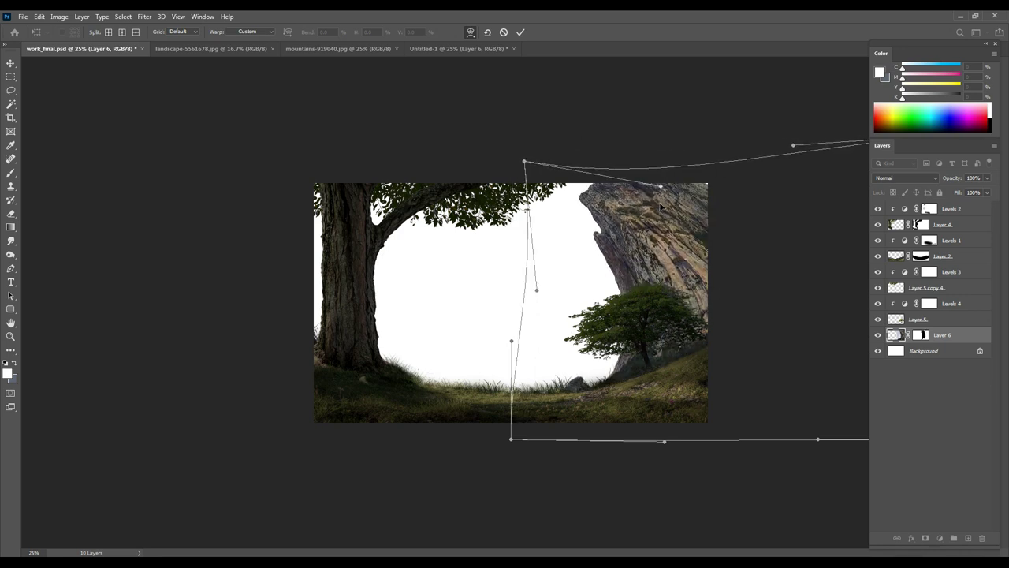
key(Return)
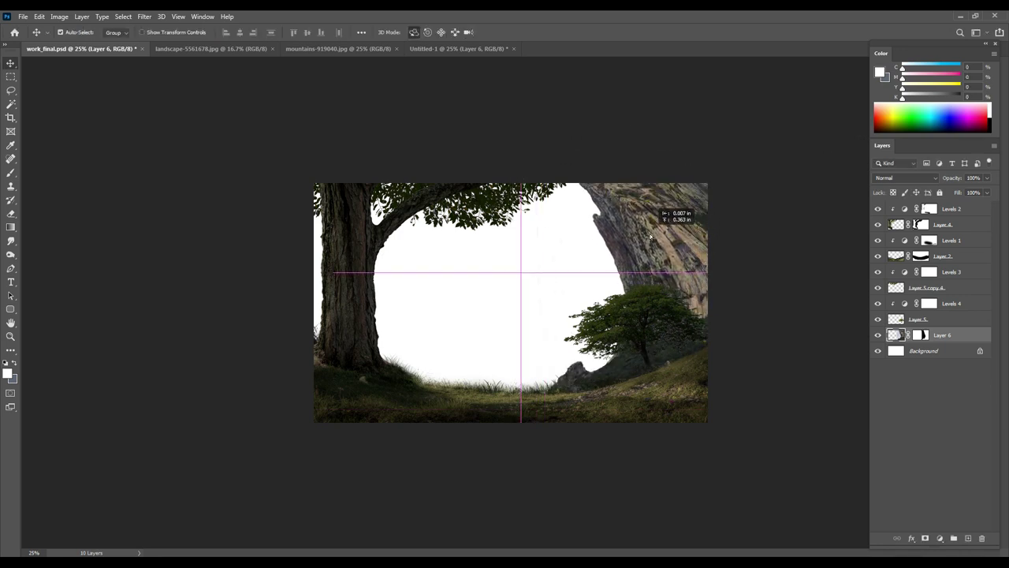
Step: Darken the cliff with a clipped Levels layer and paint its mask
click(940, 537)
click(941, 393)
drag(893, 241, 824, 242)
click(828, 277)
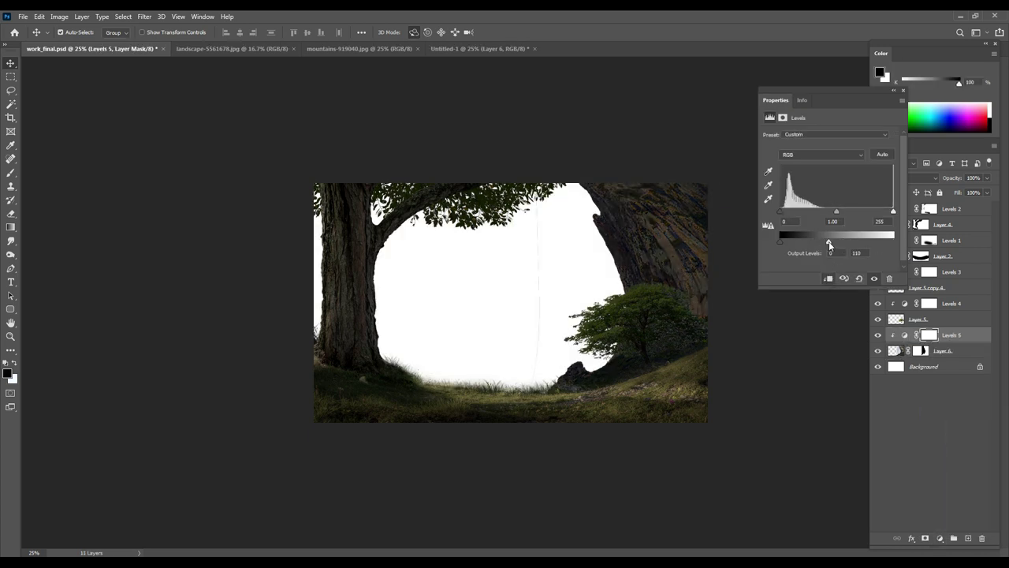
click(902, 90)
click(914, 352)
key(b)
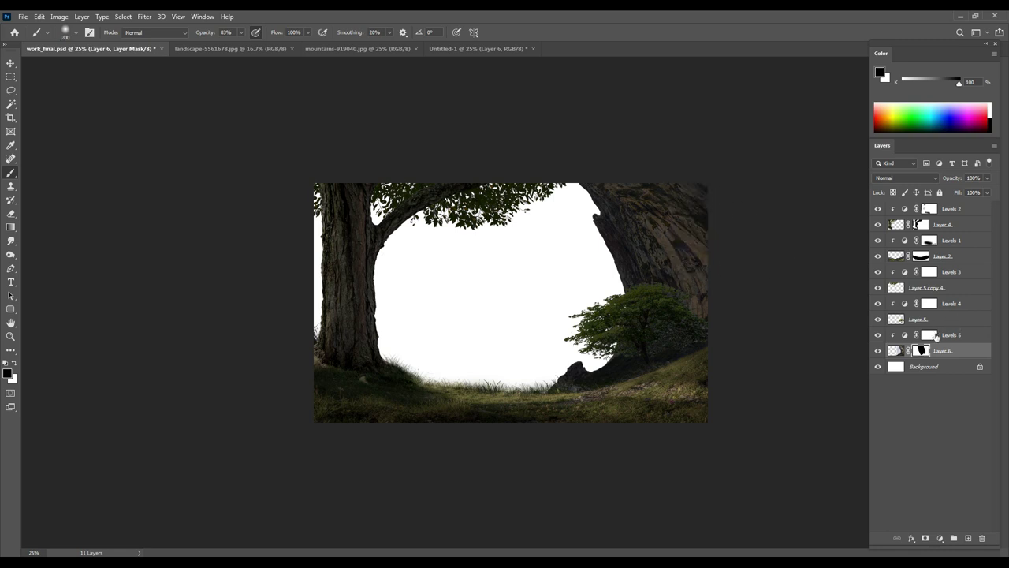
click(929, 335)
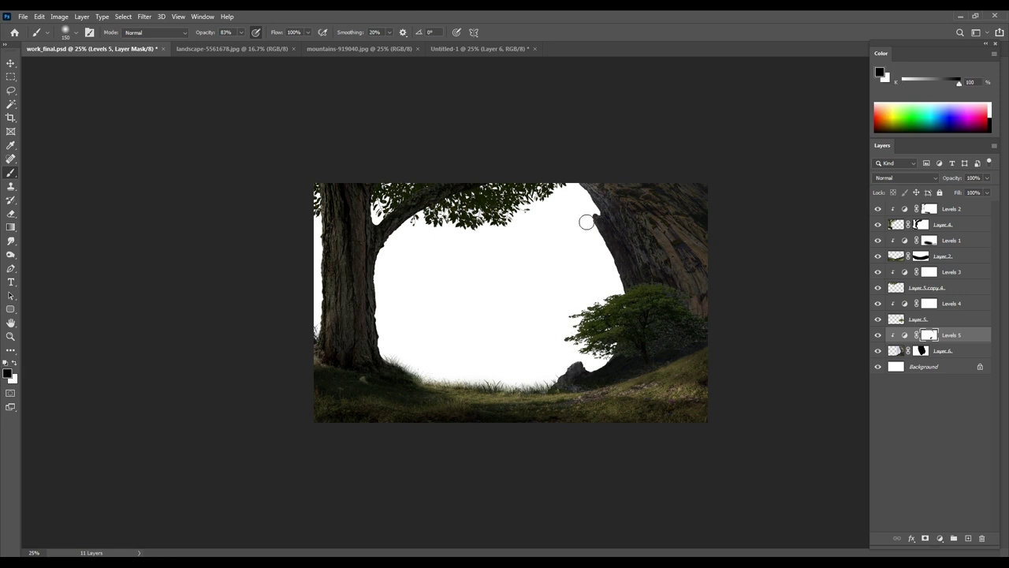
Step: Rotate the small tree slightly with Free Transform
key(v)
ctrl+click(608, 278)
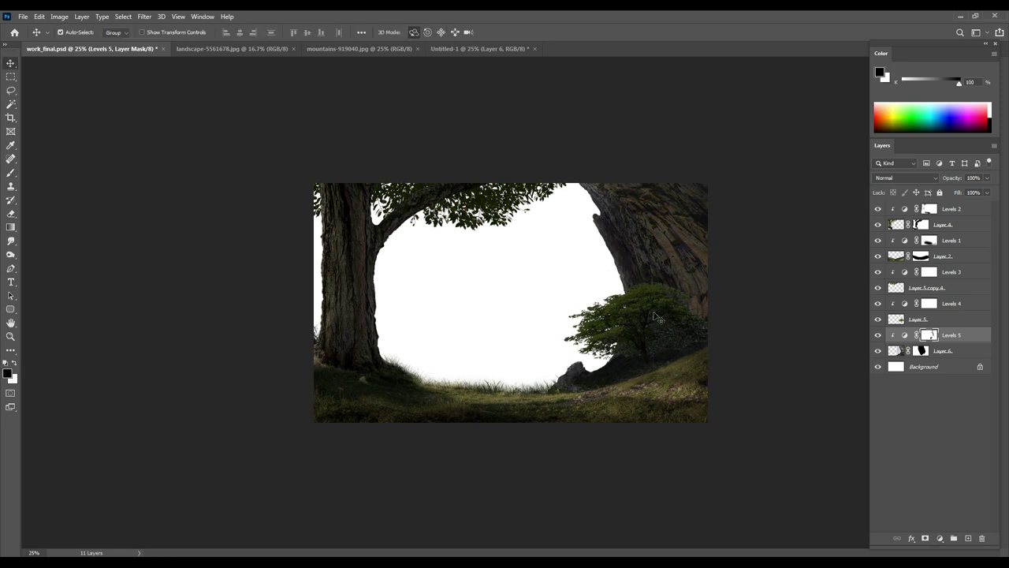
key(ctrl+t)
drag(590, 295, 757, 299)
key(Return)
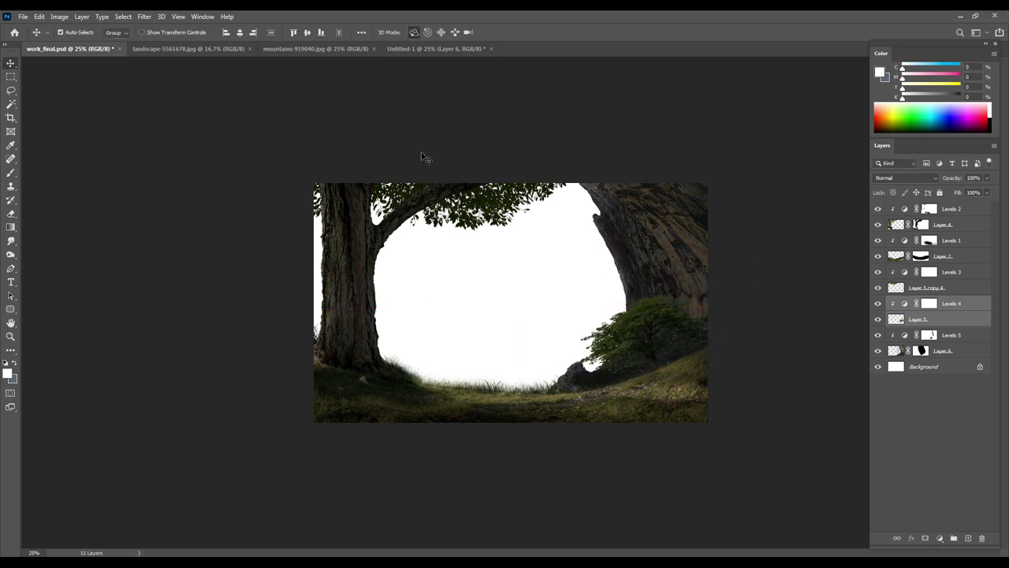
Step: Close the cutout document, then bring the green mountains photo in and scale it into the tree arch
click(436, 48)
click(490, 48)
click(302, 49)
key(ctrl+minus)
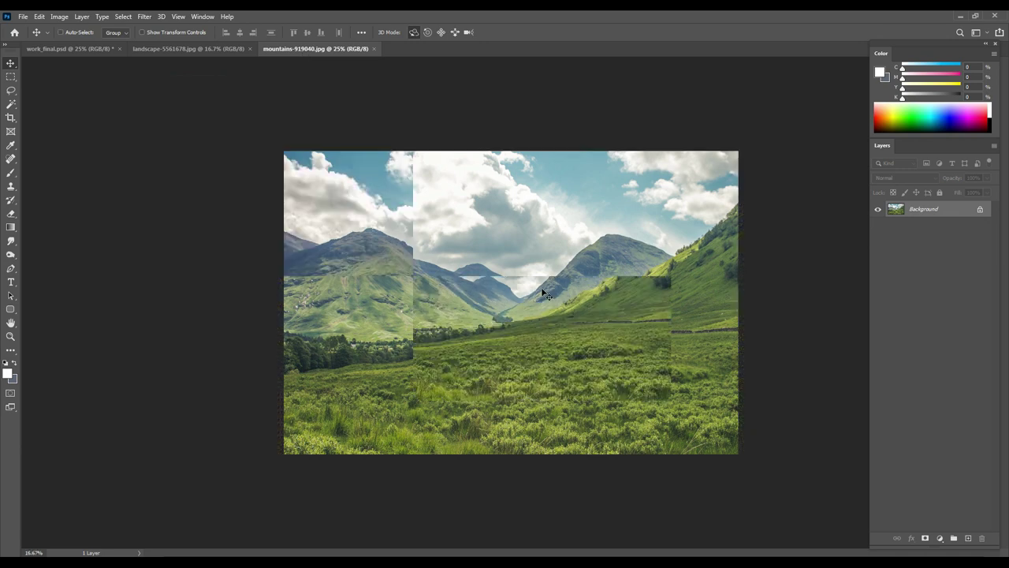
key(ctrl+minus)
drag(118, 53, 469, 259)
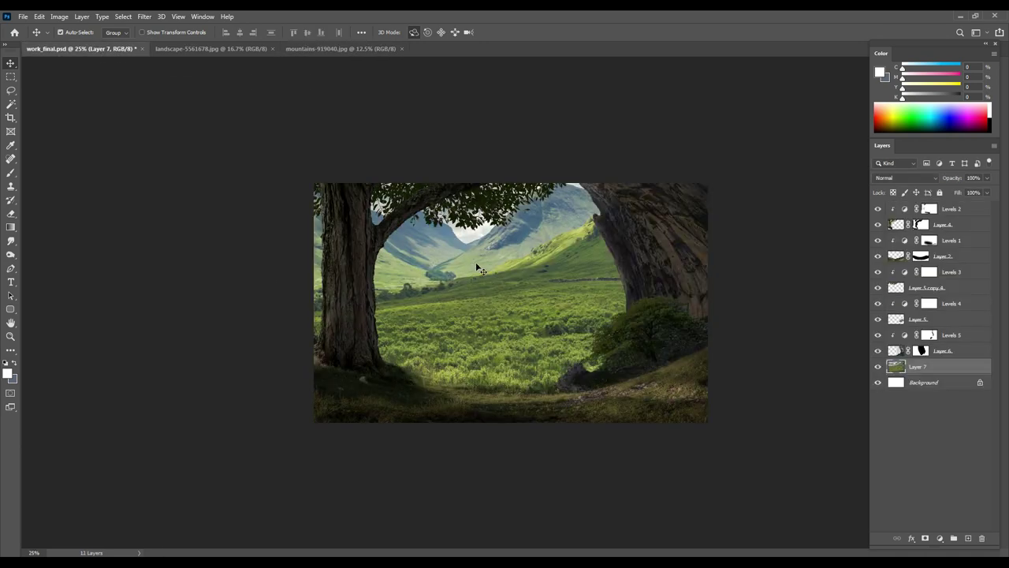
key(ctrl+t)
mouse_move(792, 476)
mouse_down()
mouse_move(430, 257)
mouse_move(658, 335)
mouse_up()
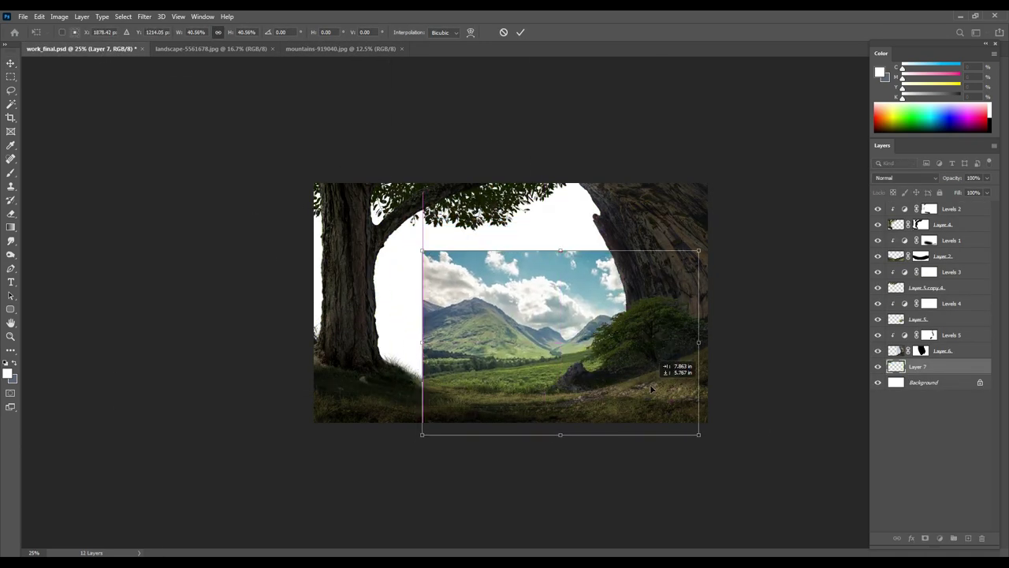
drag(666, 264, 685, 282)
drag(659, 241, 638, 253)
key(Return)
Step: Quick Select the sky, mask it off the mountains layer, and refine the mask edges
key(w)
key(shift+w)
key(shift+w)
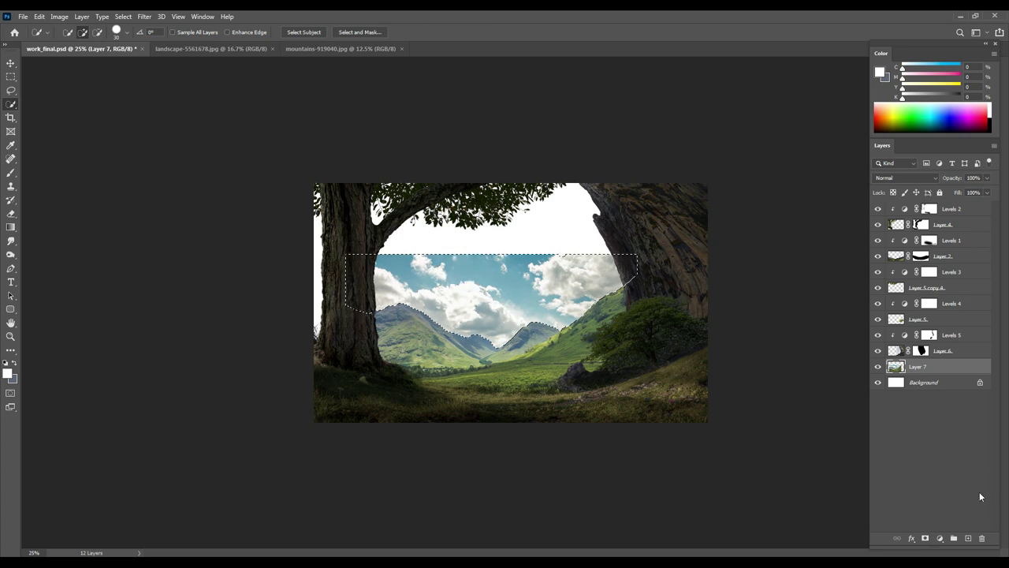
alt+click(924, 537)
double_click(919, 367)
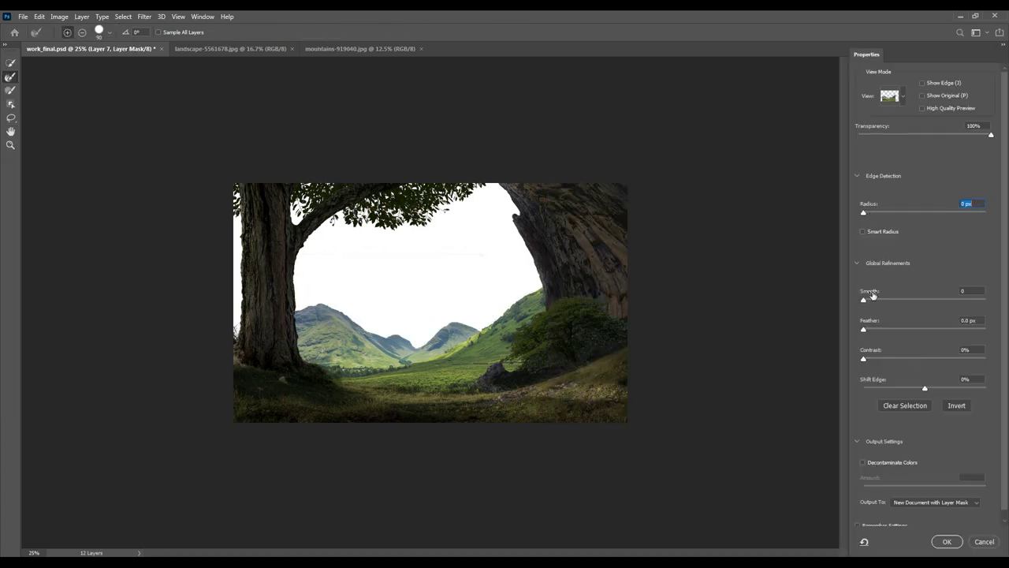
click(946, 541)
Step: Close the untitled document without saving and close the green mountains photo
key(ctrl+w)
click(509, 222)
key(v)
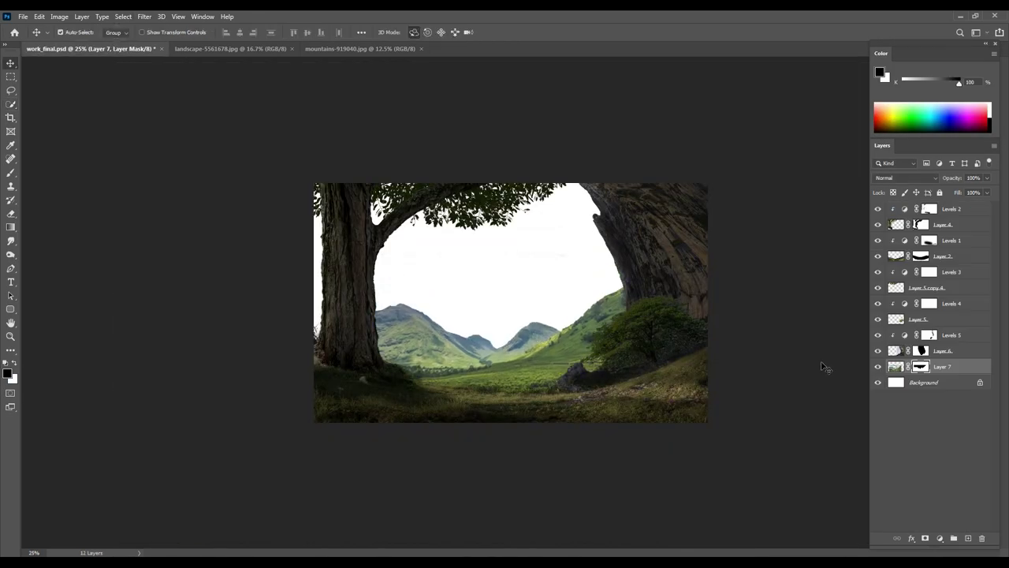
click(421, 48)
click(232, 48)
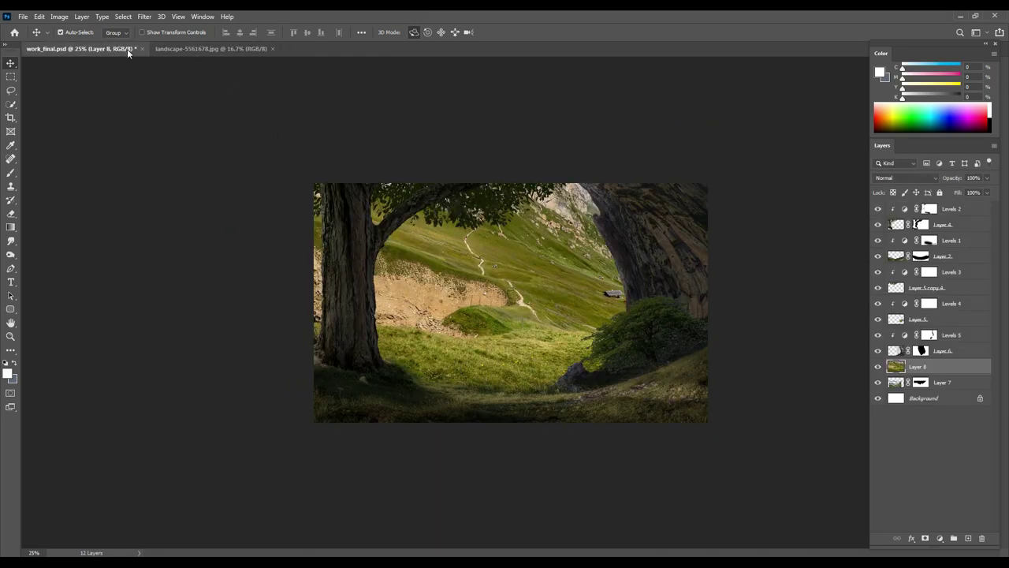
Step: Bring the grassy landscape into the composite and shift its colour balance away from red
drag(105, 51, 536, 262)
key(ctrl+b)
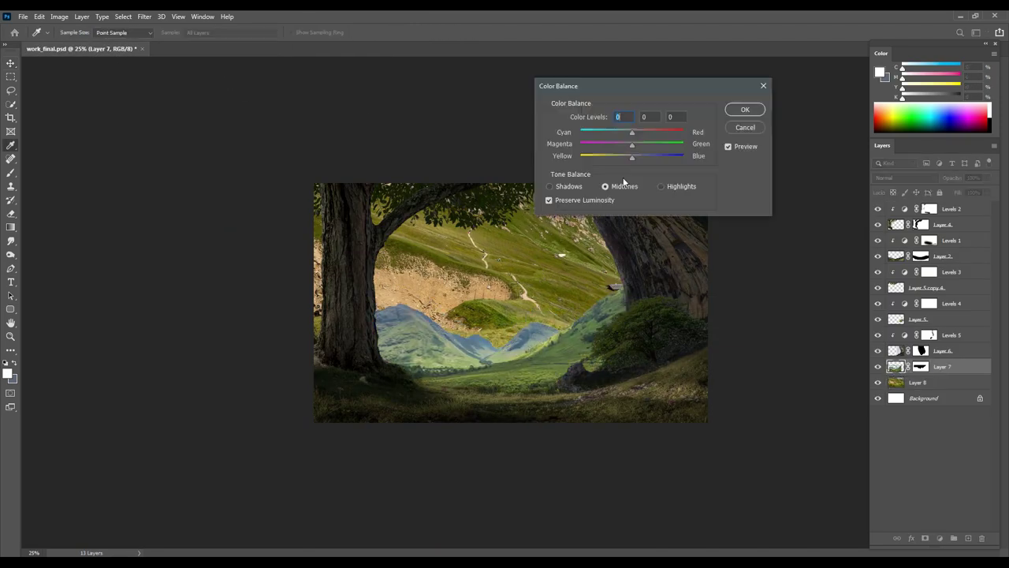
drag(646, 135, 642, 134)
click(744, 109)
Step: Flip the landscape horizontally, shrink it, and position it within the arch
key(alt+bracketleft)
key(ctrl+t)
mouse_move(303, 158)
mouse_down()
mouse_move(562, 305)
mouse_move(514, 344)
mouse_move(598, 355)
mouse_up()
right_click(513, 343)
click(556, 523)
drag(737, 203, 657, 255)
mouse_move(625, 284)
mouse_down()
mouse_move(579, 261)
mouse_move(589, 266)
mouse_up()
key(Return)
drag(530, 292, 570, 293)
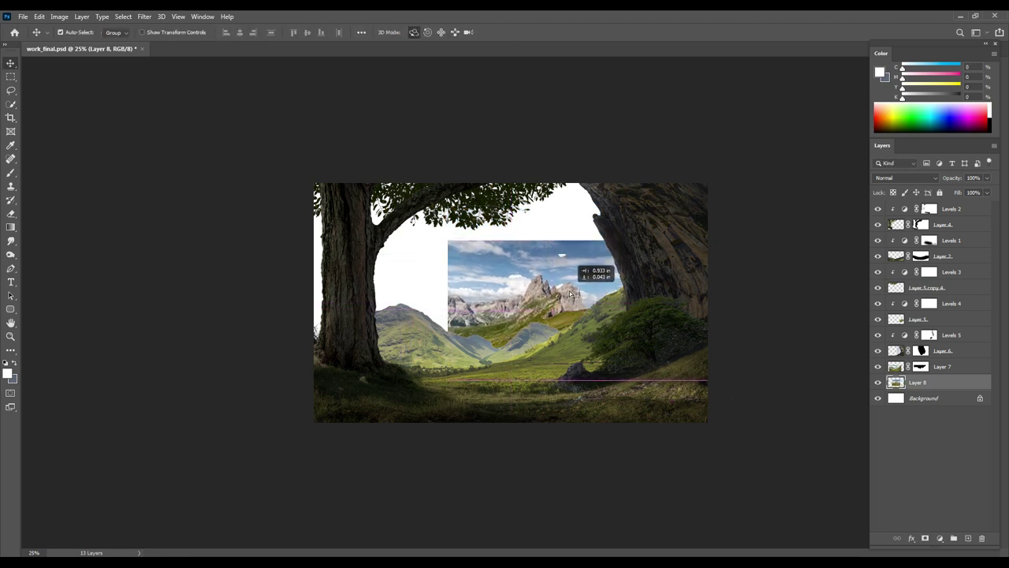
Step: Lasso the landscape's sky and delete it
key(ctrl+plus)
key(l)
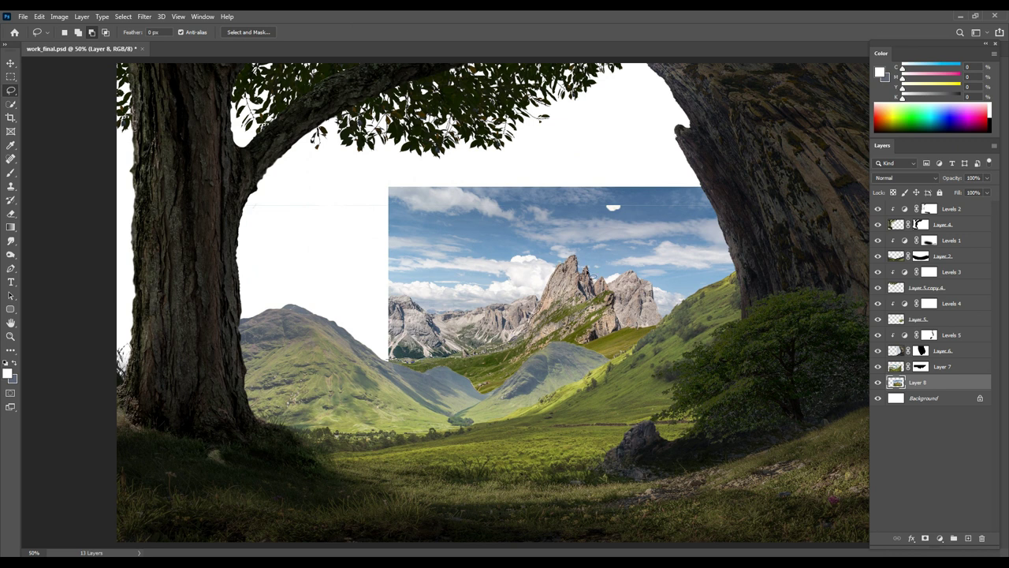
drag(227, 206, 386, 359)
key(Delete)
key(ctrl+d)
key(v)
Step: Paint black on the green mountains mask and nudge the rocky peak into place
key(ctrl+minus)
ctrl+click(475, 326)
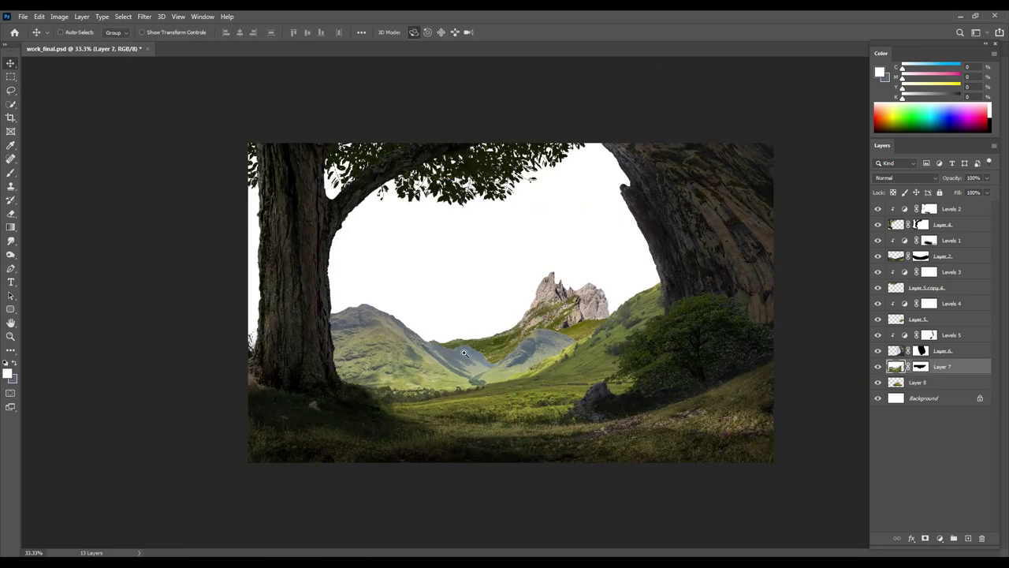
key(ctrl+plus)
key(ctrl+backslash)
key(b)
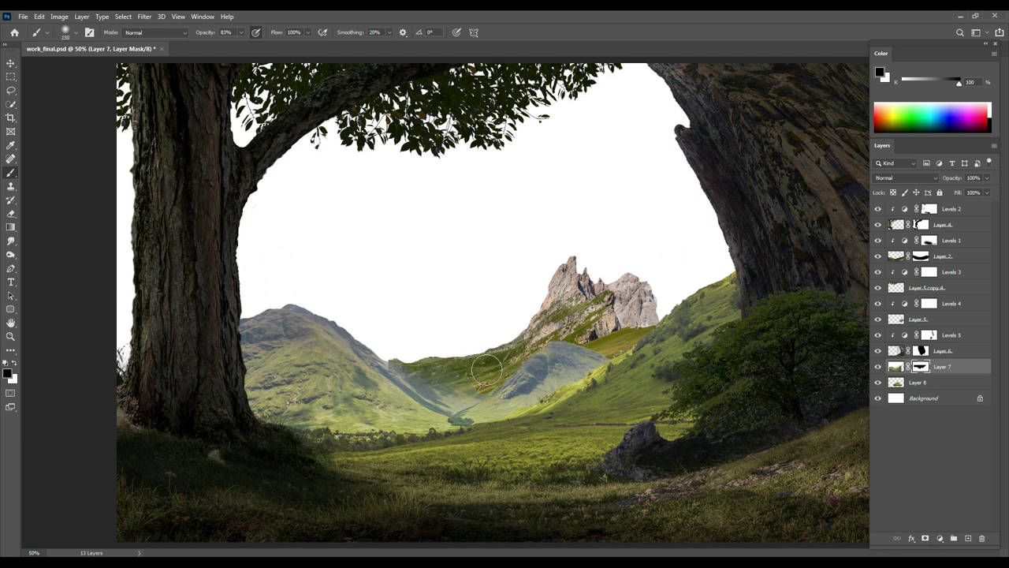
key(v)
drag(639, 293, 631, 298)
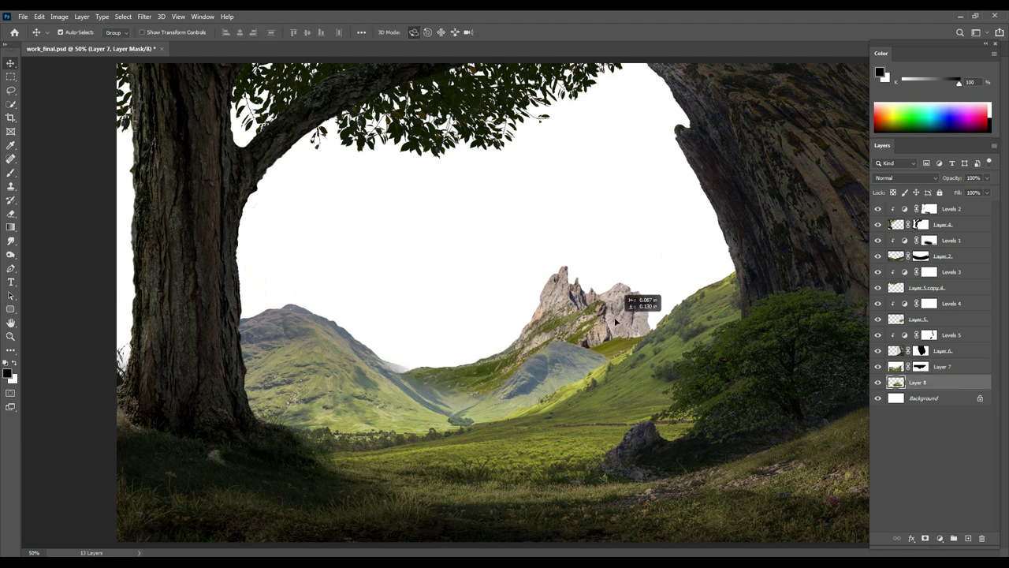
Step: Add a Levels layer brightening the hillside: midtones 2.04, input white 213
click(939, 537)
click(942, 396)
drag(837, 212, 808, 213)
drag(893, 240, 880, 242)
click(903, 92)
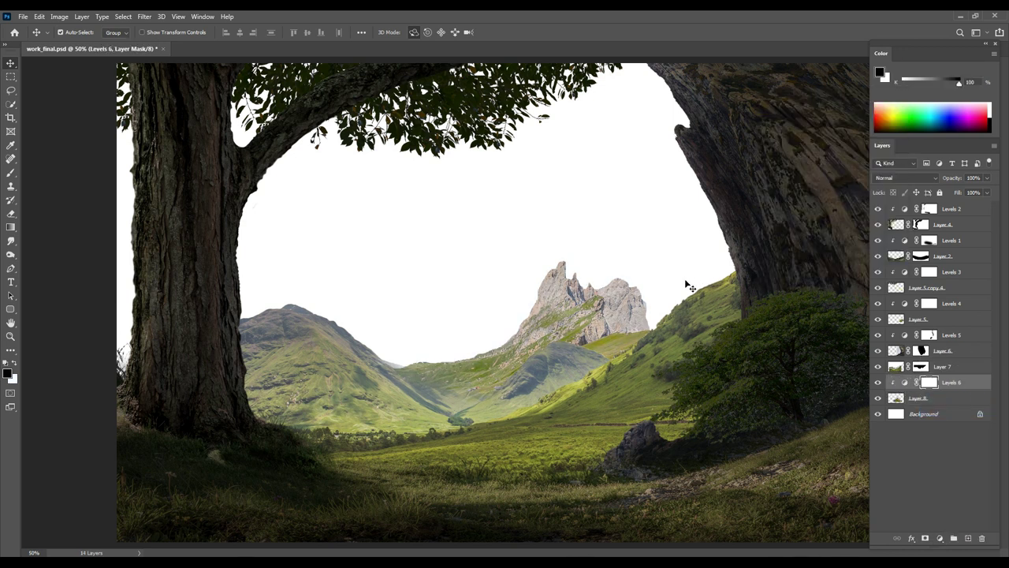
key(ctrl+minus)
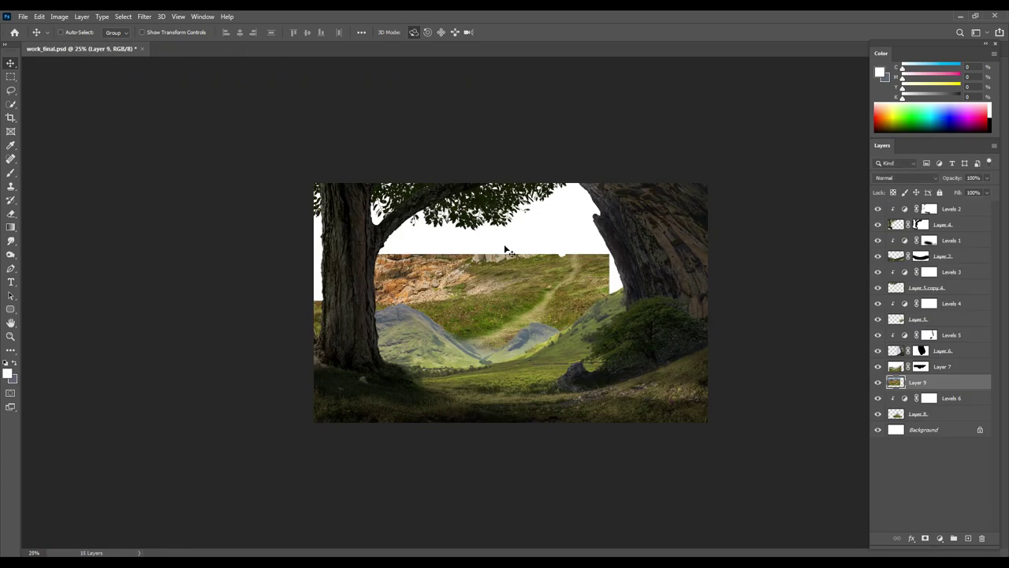
Step: Magic Wand the white sky, fill it, then delete the top band to reveal the sky
key(w)
key(shift+w)
click(551, 226)
key(Delete)
key(ctrl+d)
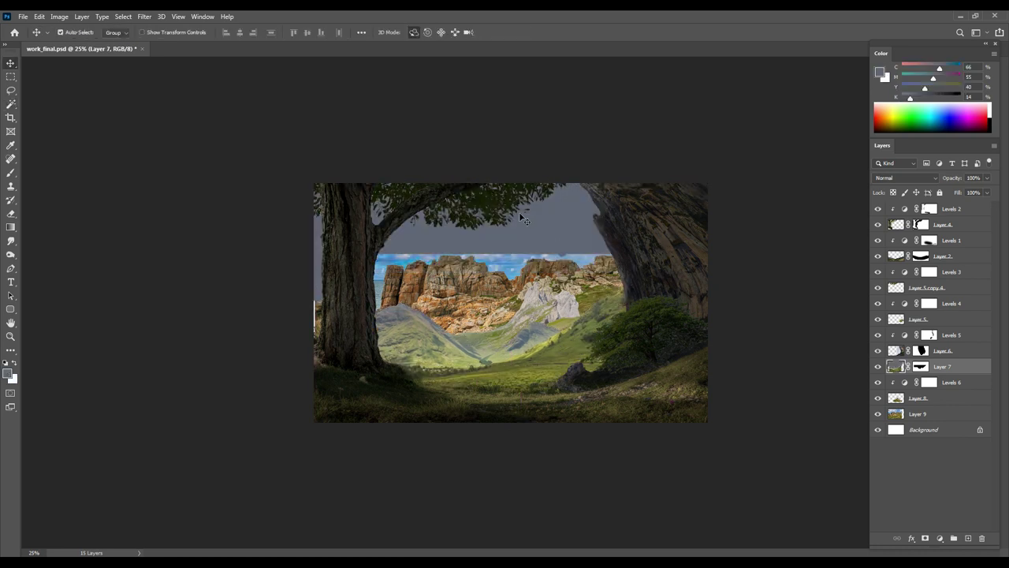
click(554, 228)
key(ctrl+d)
key(m)
drag(247, 151, 767, 285)
key(Delete)
key(ctrl+d)
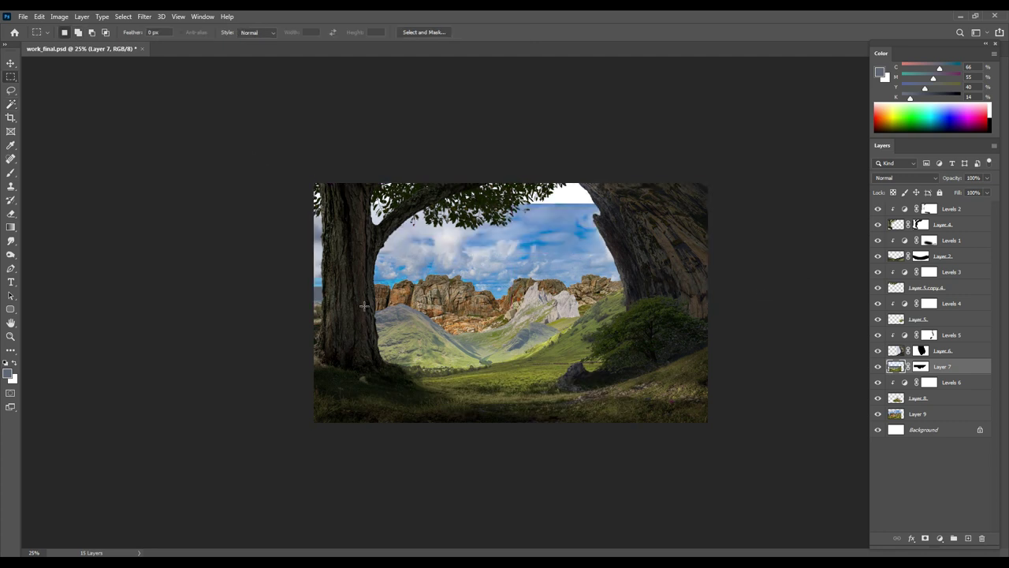
key(l)
Step: Enlarge the rocky landscape on Layer 9 and move it behind the valley
click(917, 413)
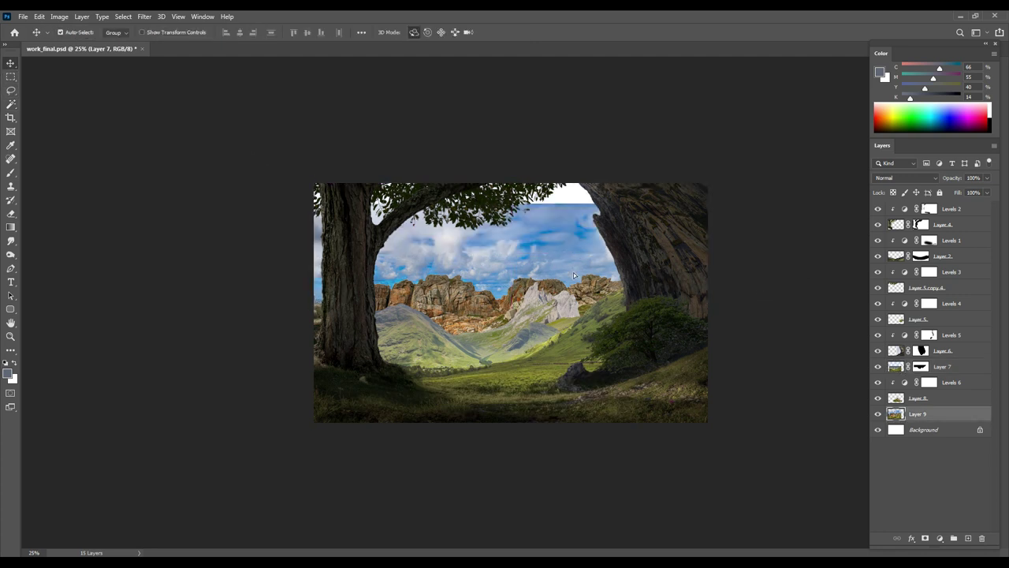
key(ctrl+t)
drag(653, 231, 757, 165)
drag(717, 227, 708, 243)
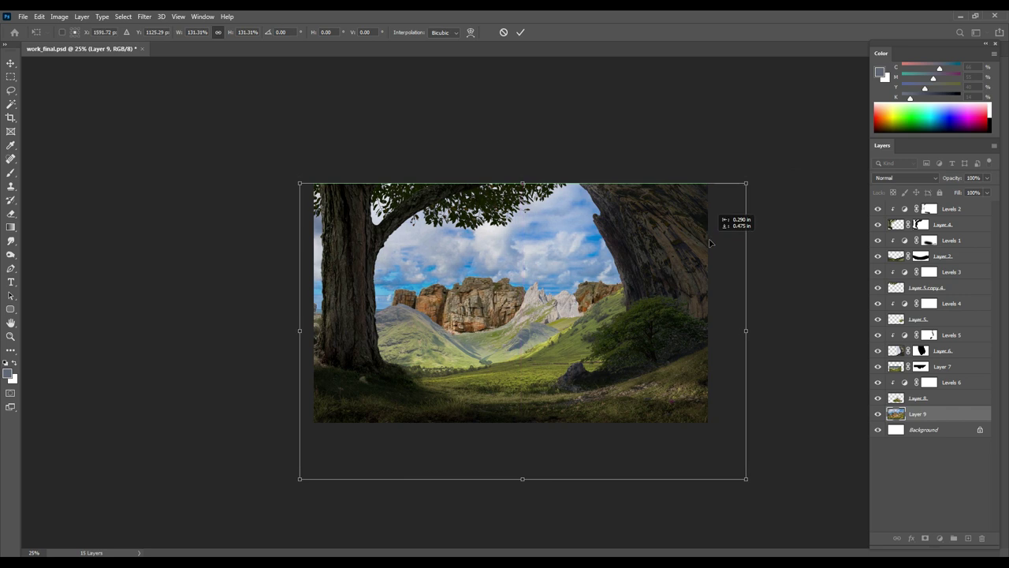
drag(522, 477, 521, 498)
mouse_move(746, 330)
mouse_down()
mouse_move(777, 330)
mouse_move(669, 345)
mouse_up()
key(Return)
Step: Content-Aware Scale the empty top strip upward to fill the gap
key(m)
drag(237, 120, 741, 262)
key(ctrl+alt+shift+c)
drag(511, 184, 512, 169)
key(Return)
key(ctrl+d)
key(v)
Step: Set Layer 9's midtone colour balance to −18, +5, −22 and save the document
key(ctrl+b)
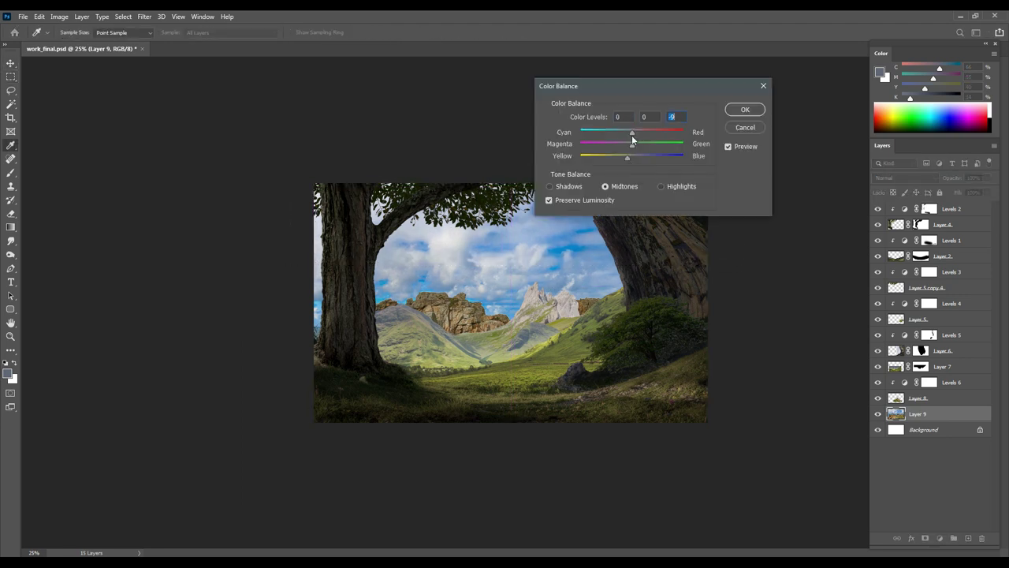
drag(649, 156, 621, 158)
key(Return)
key(ctrl+t)
key(Return)
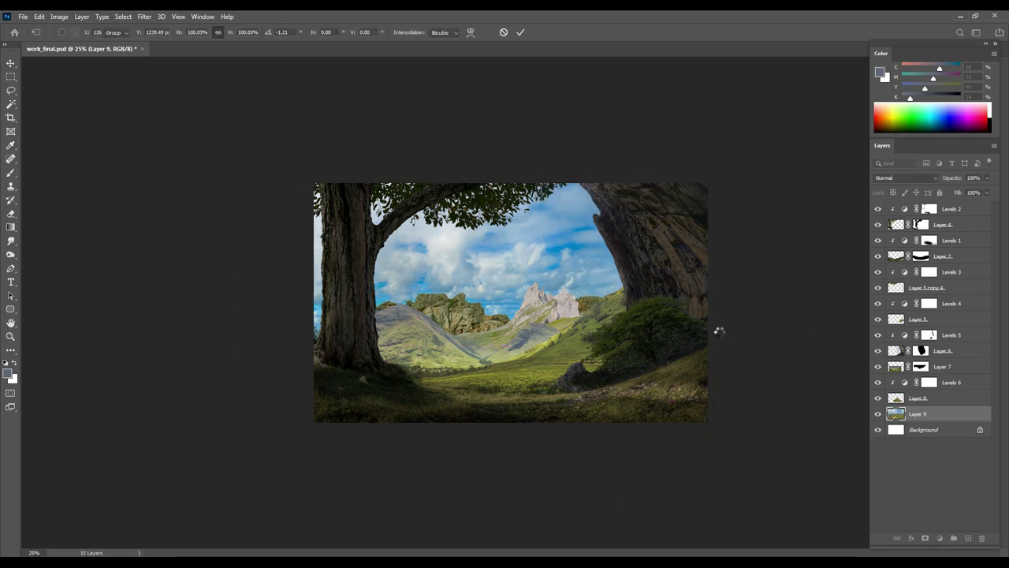
key(ctrl+s)
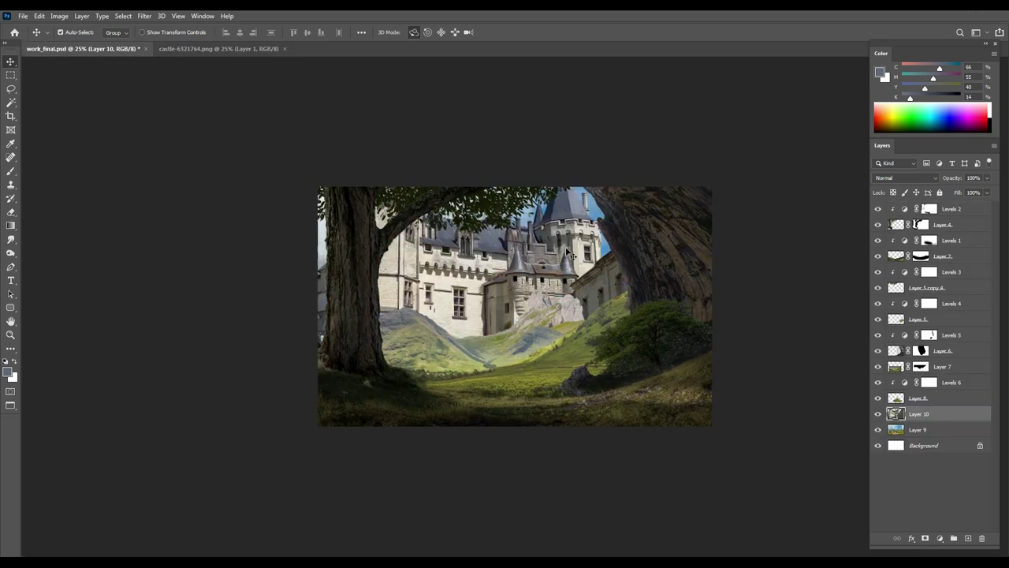
Step: Shrink the castle to about 44%, flip it horizontally, and move it into the arch
key(ctrl+t)
drag(693, 421, 665, 364)
mouse_move(504, 252)
mouse_down()
mouse_move(596, 247)
mouse_move(586, 256)
mouse_up()
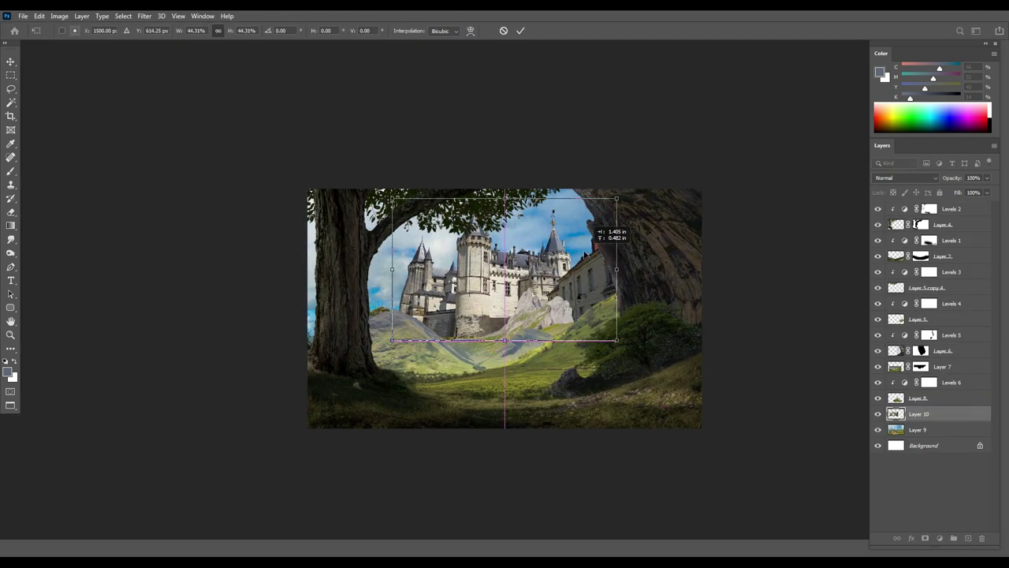
right_click(551, 282)
click(599, 459)
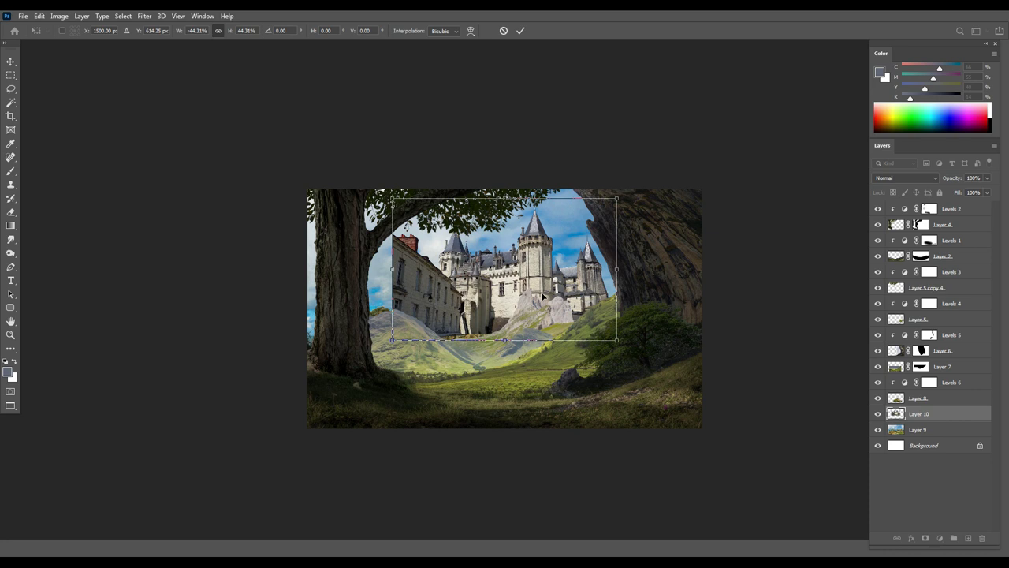
drag(540, 294, 509, 302)
drag(587, 237, 595, 210)
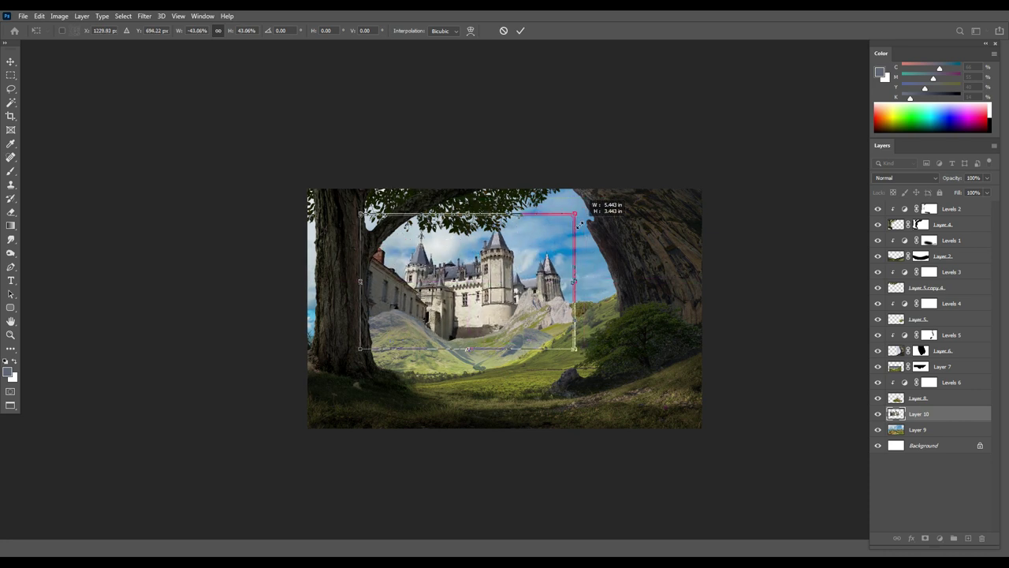
key(Return)
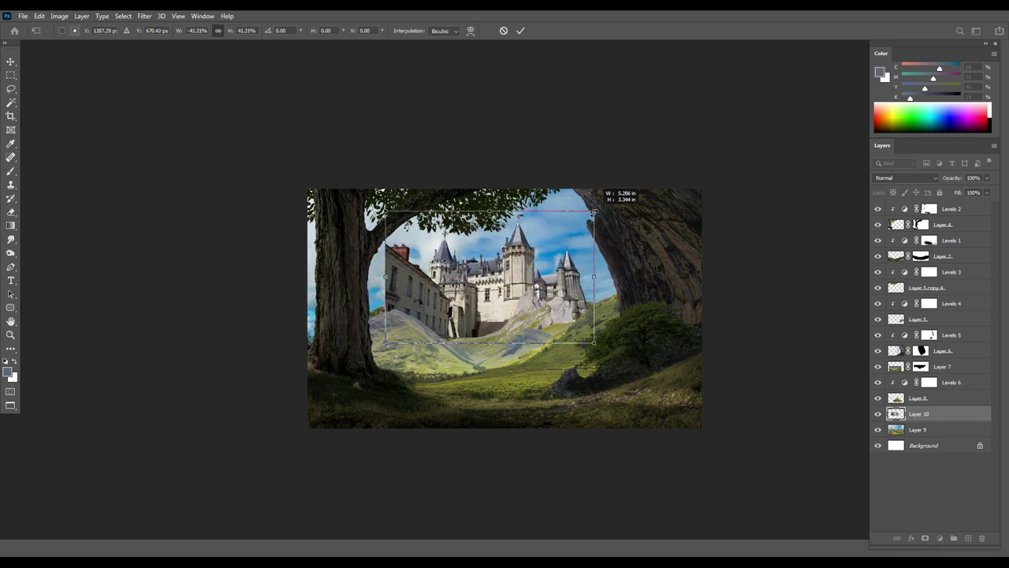
Step: Marquee and delete the castle's left-hand building, then reposition the trimmed castle
key(m)
key(ctrl+plus)
drag(304, 155, 419, 394)
key(Return)
key(Delete)
key(Return)
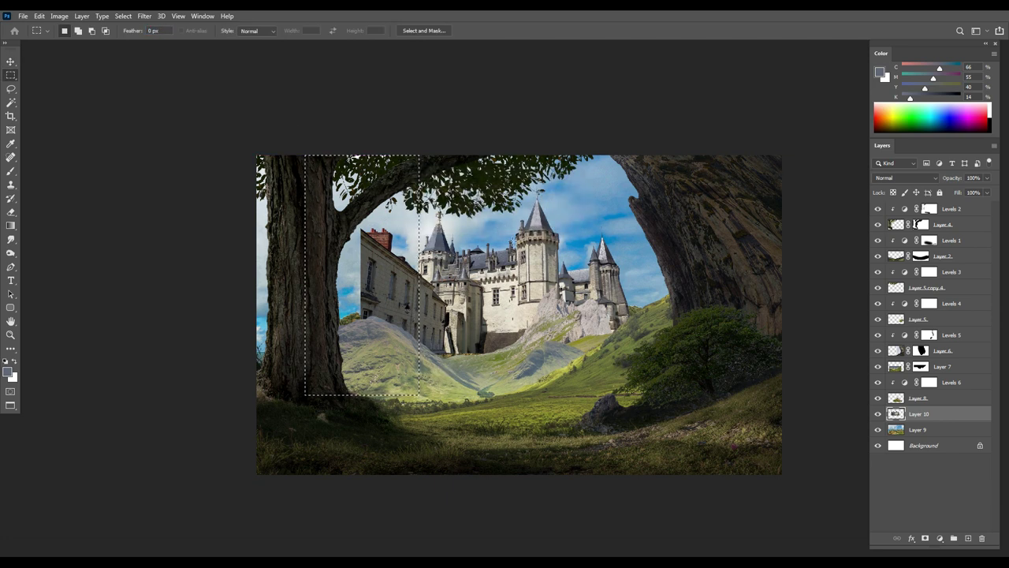
key(Delete)
key(ctrl+d)
key(v)
drag(524, 286, 535, 277)
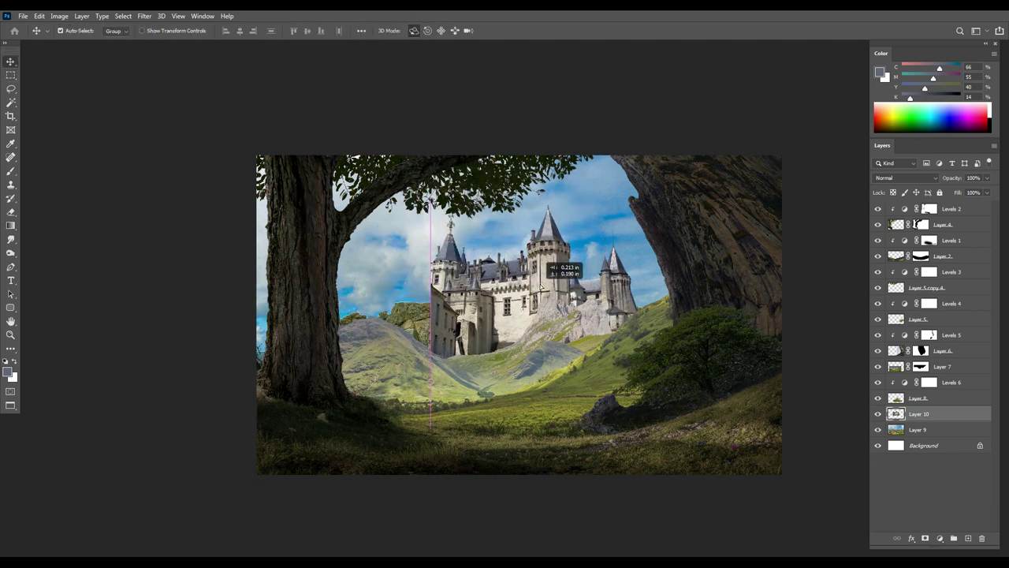
Step: Rescale the castle to about 83%, then duplicate it onto the left hillside
key(ctrl+t)
drag(653, 193, 615, 222)
drag(602, 256, 636, 251)
key(Return)
key(ctrl+j)
drag(578, 274, 423, 260)
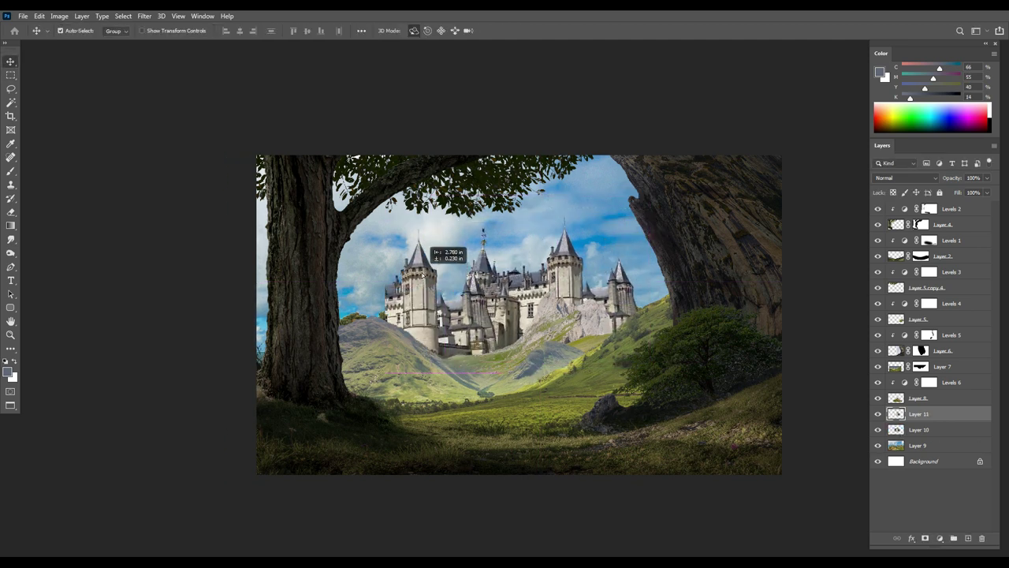
Step: Trace the hill contour over the castle copy with the Pen tool and convert it to a selection
scroll(339, 298, up, 3)
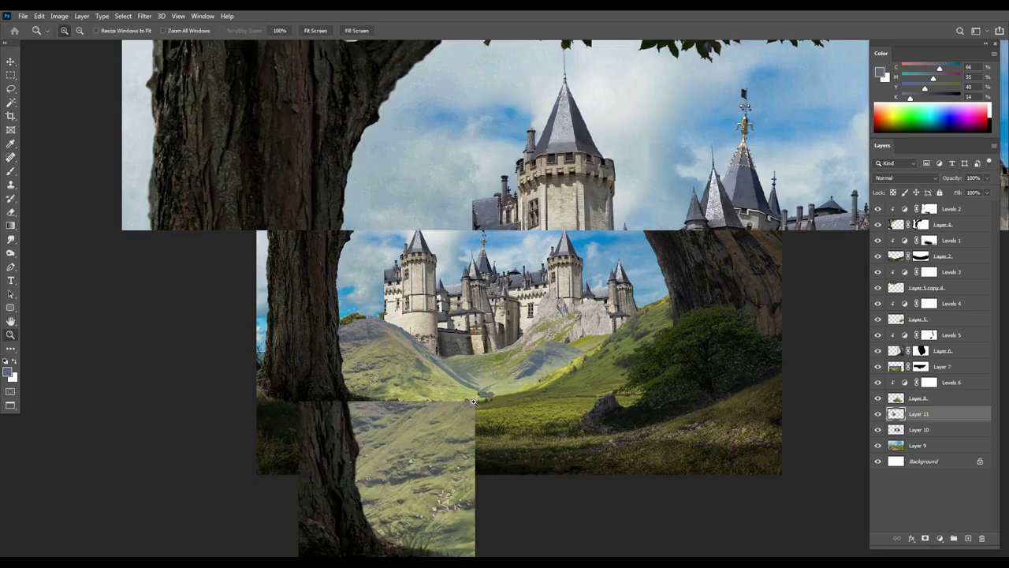
key(p)
scroll(525, 200, up, 2)
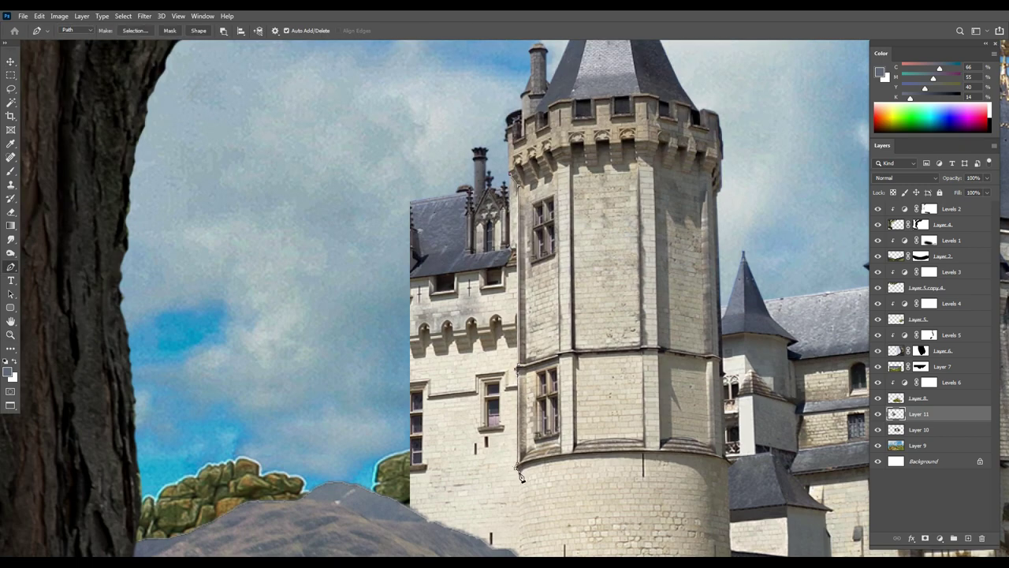
scroll(520, 476, down, 1)
scroll(514, 449, down, 3)
scroll(376, 143, down, 2)
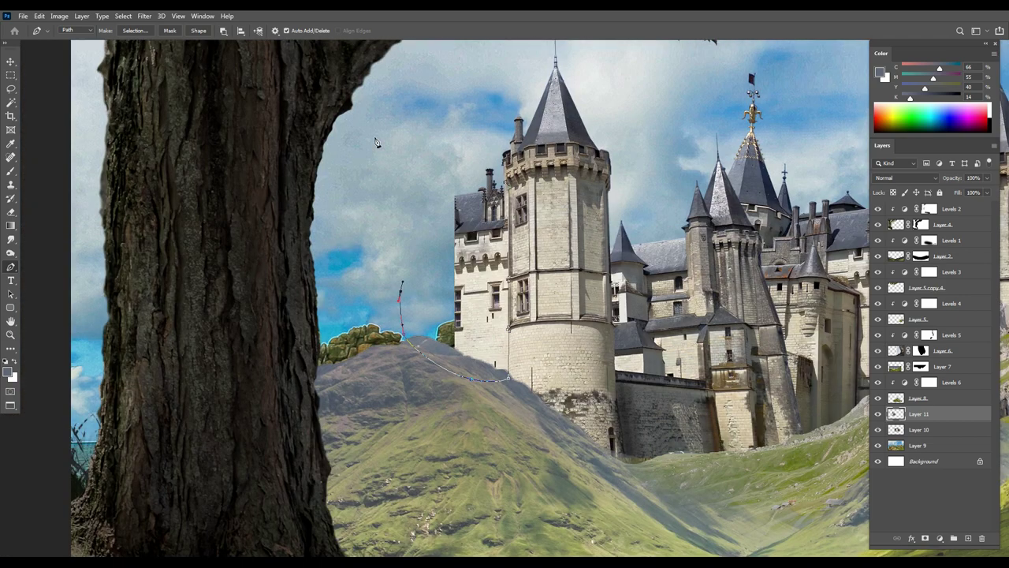
key(ctrl+Return)
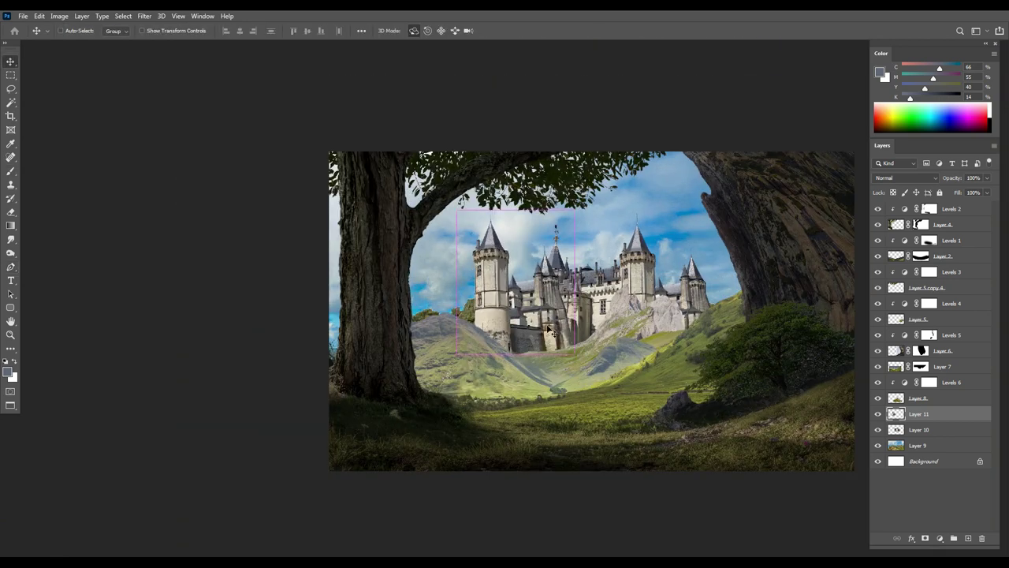
Step: Skew the castle slightly, then drag a duplicate left and down as Layer 11 copy
key(ctrl+t)
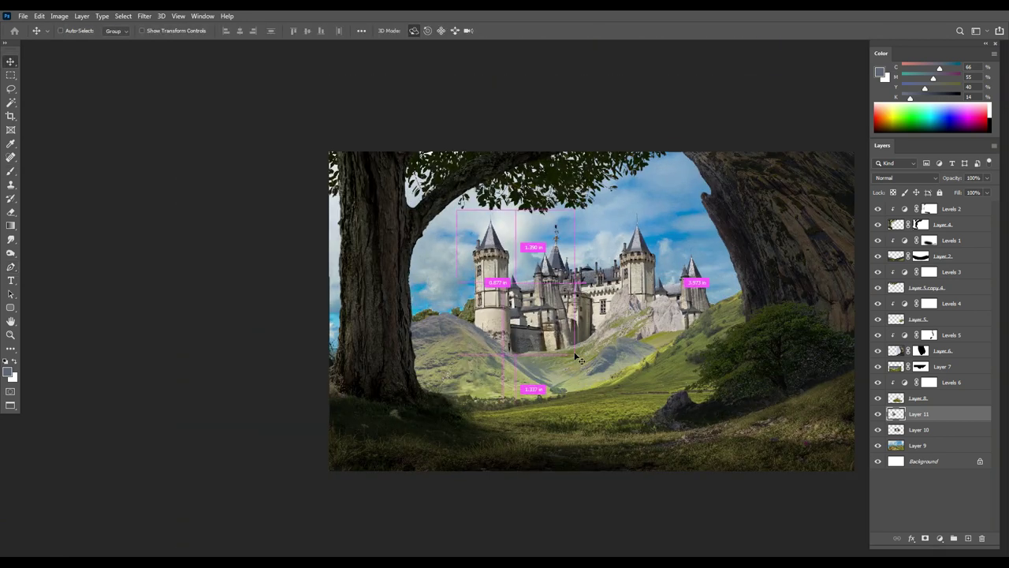
drag(578, 211, 584, 208)
drag(575, 353, 572, 355)
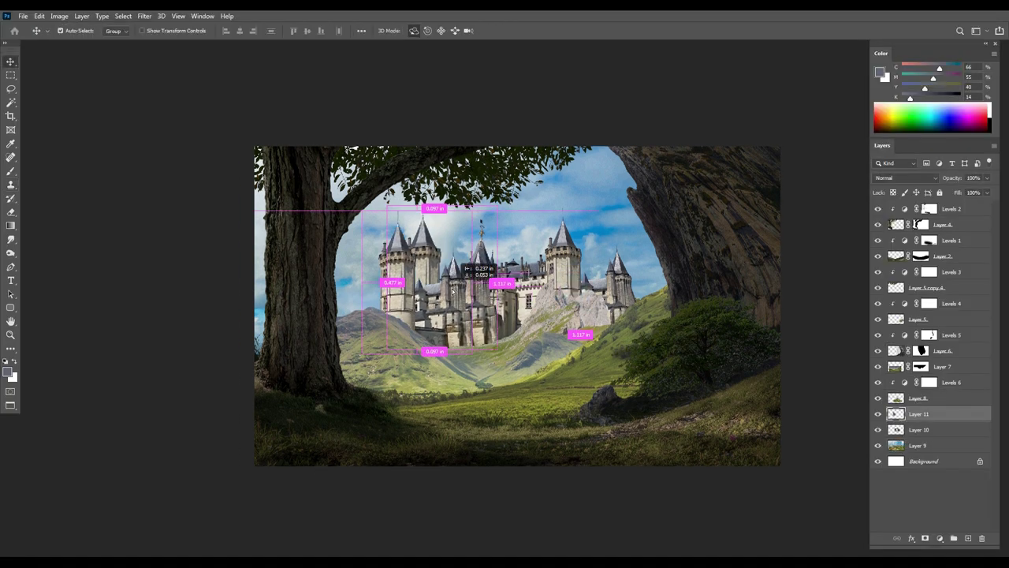
drag(453, 291, 410, 297)
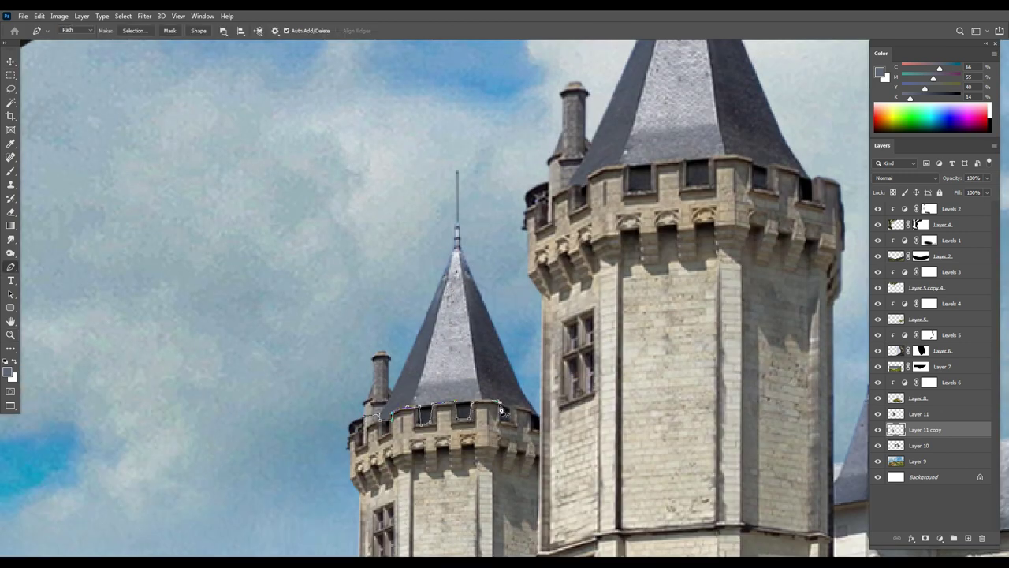
Step: Delete the left tower's conical roof using the roof path's selection
key(ctrl+Return)
key(Delete)
key(ctrl+d)
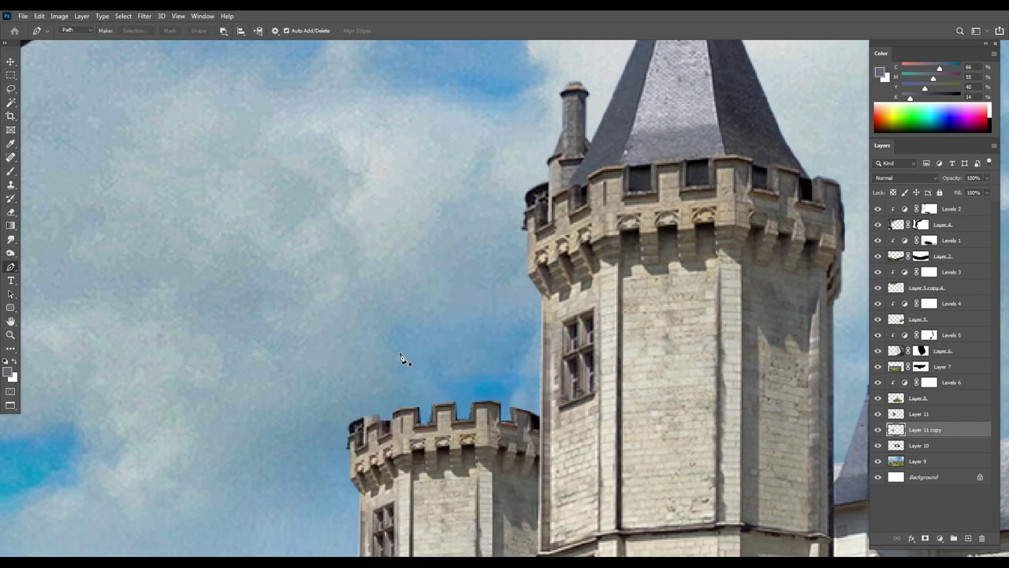
key(ctrl+0)
Step: Resize the left tower slightly with Free Transform
key(ctrl+t)
drag(432, 312, 426, 298)
key(Return)
key(ctrl+minus)
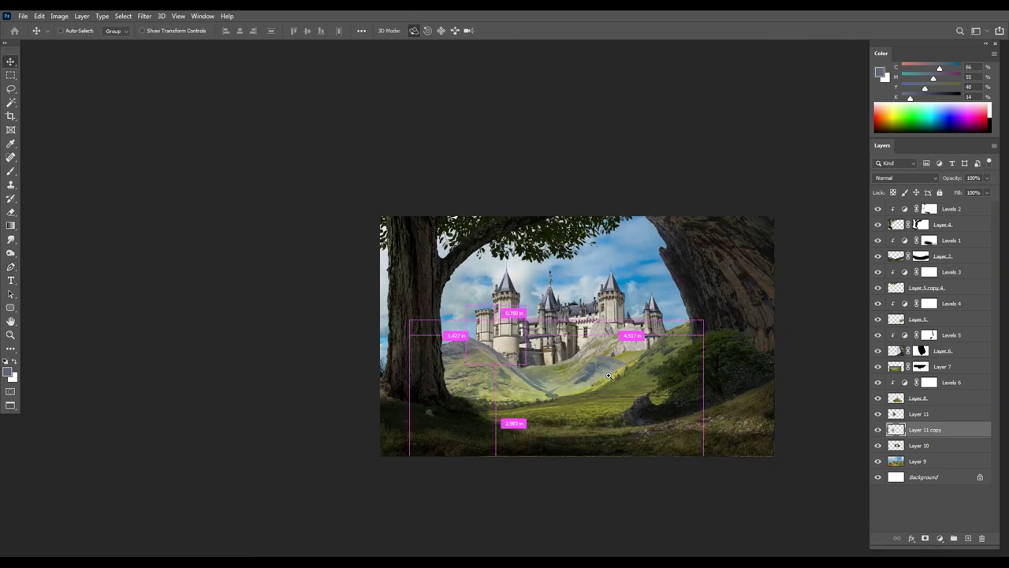
key(ctrl+plus)
Step: Merge Layer 10 and the castle copies into Layer 11 and enlarge the castle slightly
ctrl+click(448, 312)
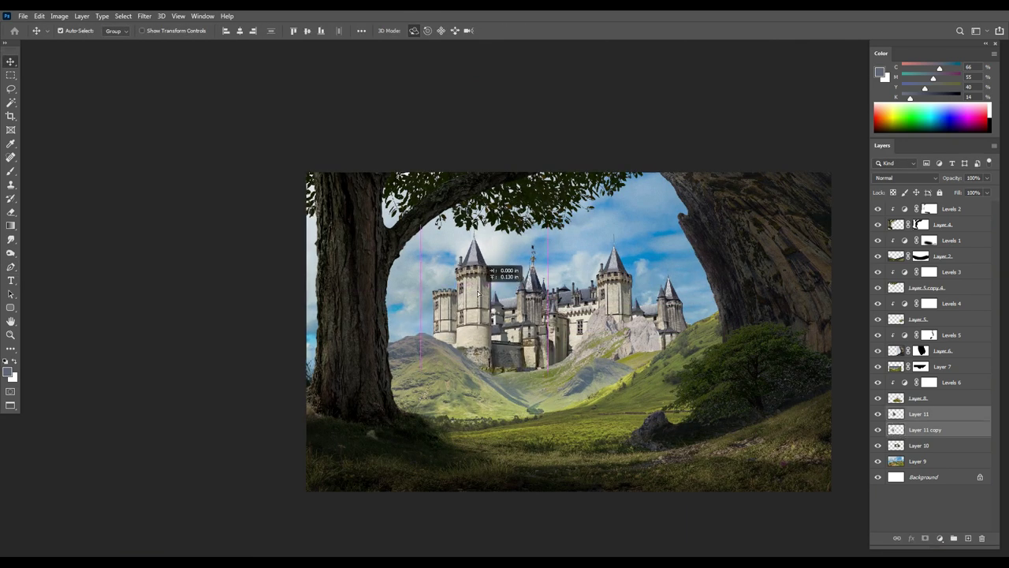
ctrl+shift+click(622, 290)
key(ctrl+e)
key(ctrl+plus)
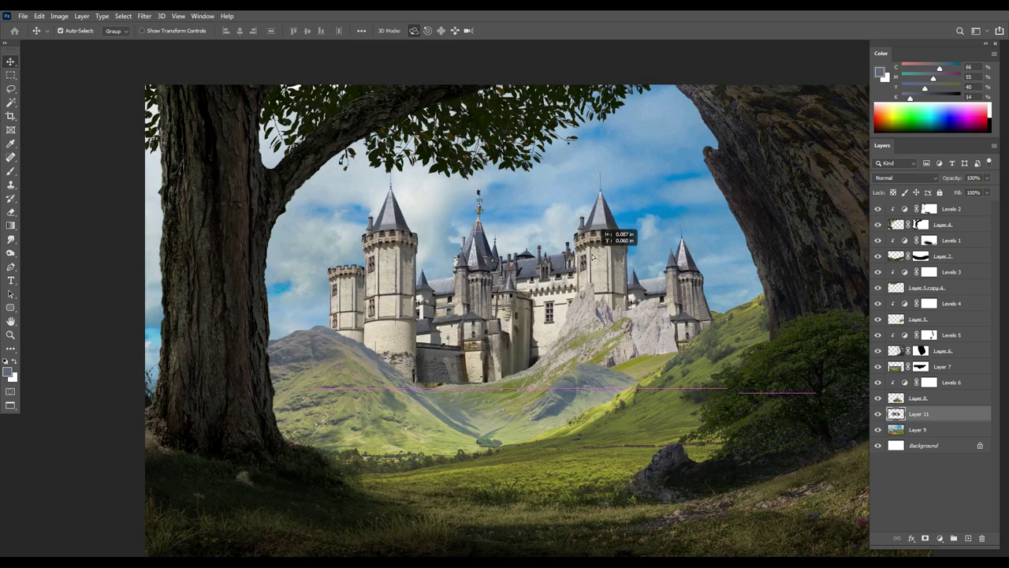
key(ctrl+minus)
key(ctrl+minus)
key(ctrl+t)
drag(609, 235, 614, 230)
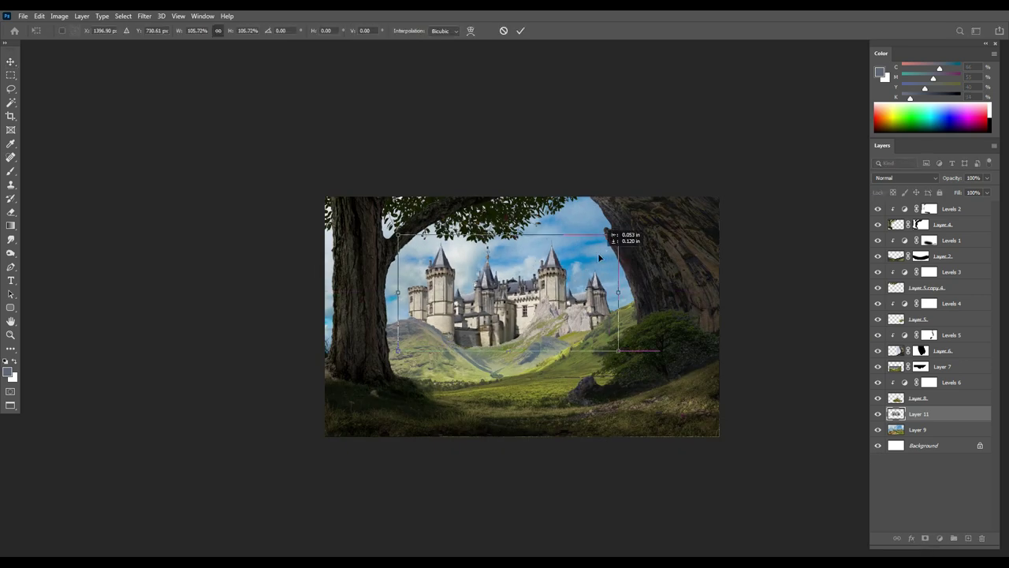
key(Return)
Step: Add a Levels adjustment above the grassy hill layer
click(566, 343)
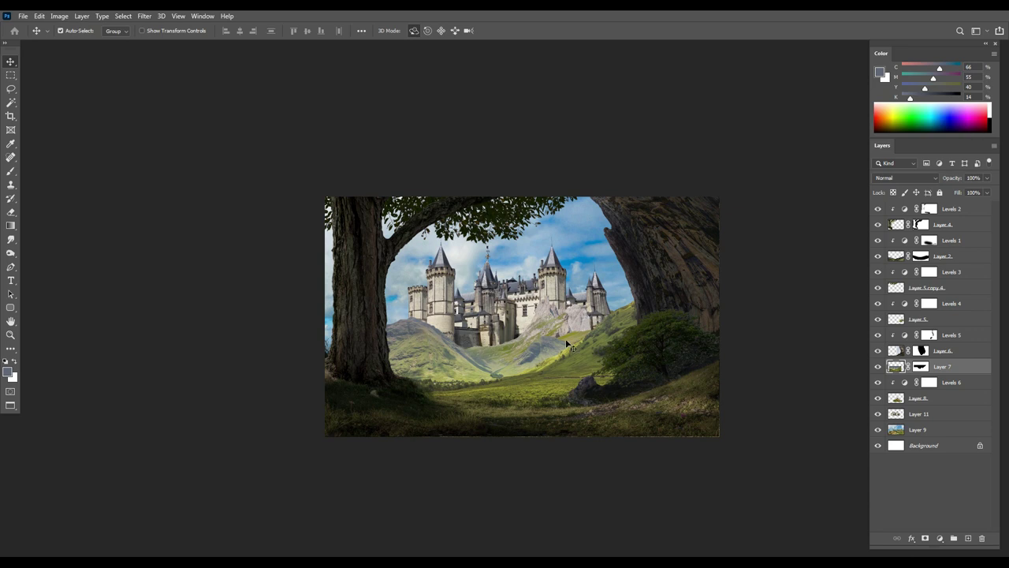
click(939, 537)
click(906, 391)
Step: Lower the hill Levels output white, copy it onto Layer 8, and darken that further
mouse_move(893, 241)
mouse_down()
mouse_move(836, 241)
mouse_move(821, 211)
mouse_move(828, 242)
mouse_up()
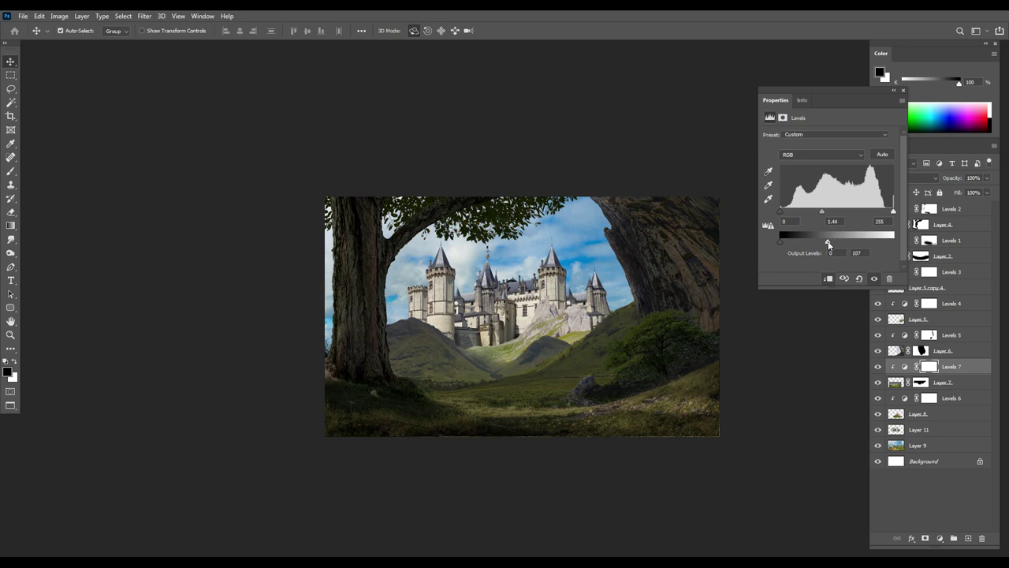
mouse_move(918, 413)
mouse_down()
mouse_move(912, 367)
mouse_move(915, 405)
mouse_up()
drag(828, 241, 824, 214)
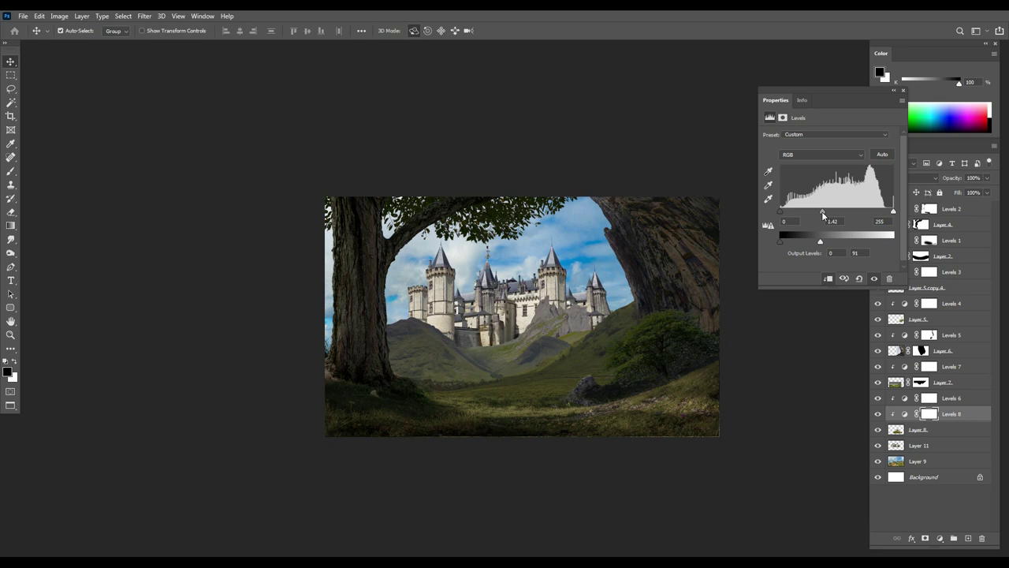
click(894, 93)
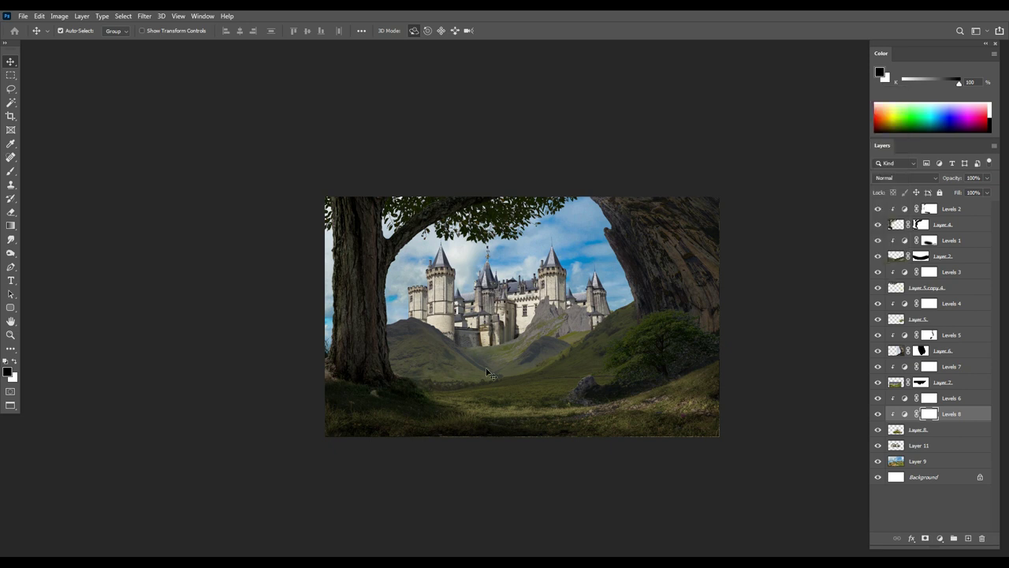
Step: Add a Levels adjustment clipped to Layer 11 with lowered output white to dim the castle
click(918, 444)
click(939, 537)
click(946, 397)
click(827, 279)
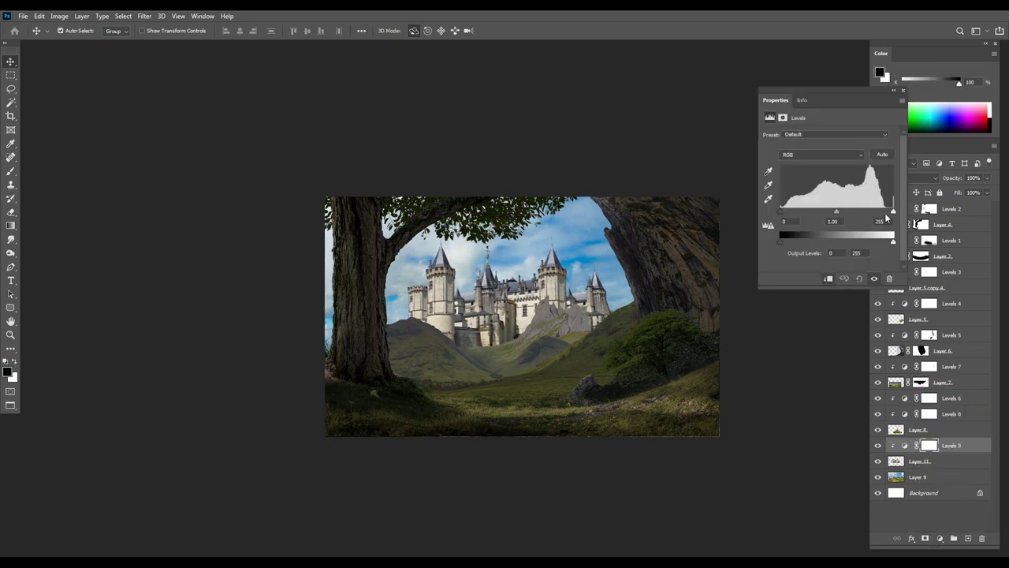
mouse_move(894, 241)
mouse_down()
mouse_move(830, 243)
mouse_move(811, 213)
mouse_up()
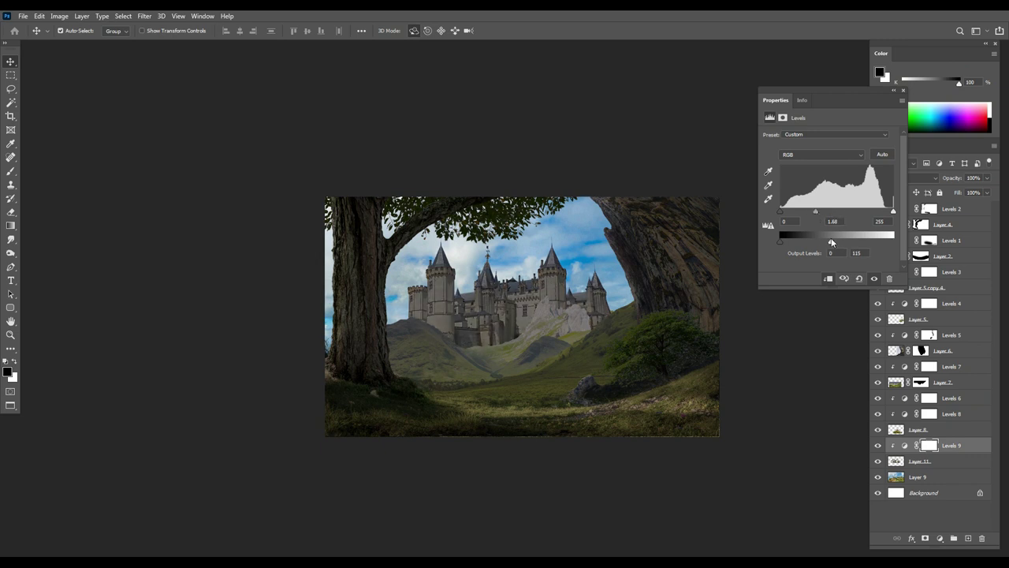
click(833, 149)
Step: Add Selective Color above Layer 9 with Cyans set to −24 cyan, +6 magenta
click(918, 477)
click(938, 538)
click(950, 523)
click(838, 146)
click(820, 171)
mouse_move(828, 189)
mouse_down()
mouse_move(767, 191)
mouse_move(831, 189)
mouse_move(798, 168)
mouse_move(813, 168)
mouse_up()
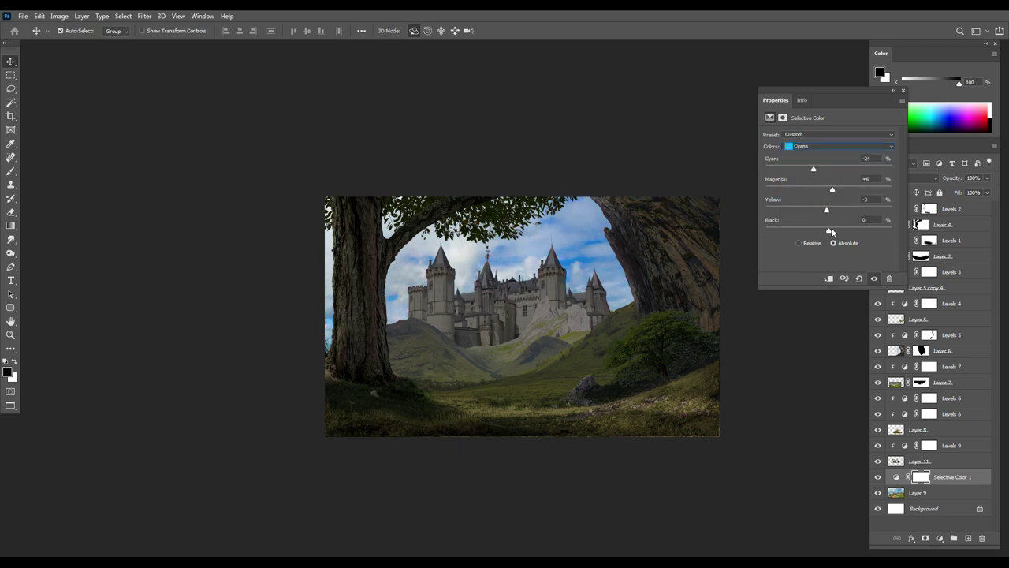
Step: Reduce cyan in the Selective Color Neutrals for a slight yellow tint
click(838, 146)
click(812, 213)
mouse_move(829, 171)
mouse_down()
mouse_move(820, 170)
mouse_move(826, 190)
mouse_up()
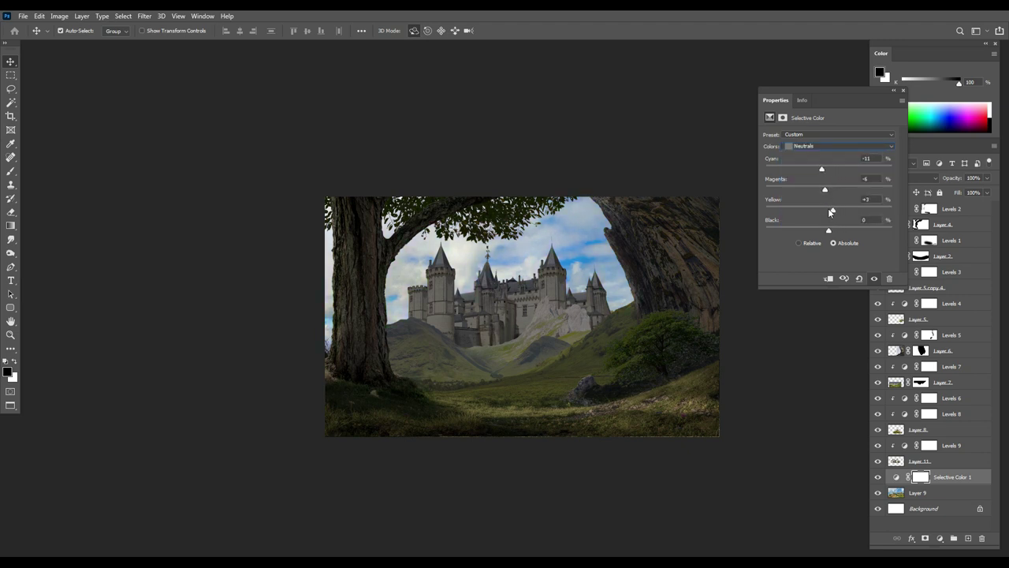
click(902, 90)
Step: Add a Hue/Saturation adjustment layer with Saturation lowered to -39
click(940, 537)
click(958, 434)
drag(807, 197, 804, 195)
click(903, 91)
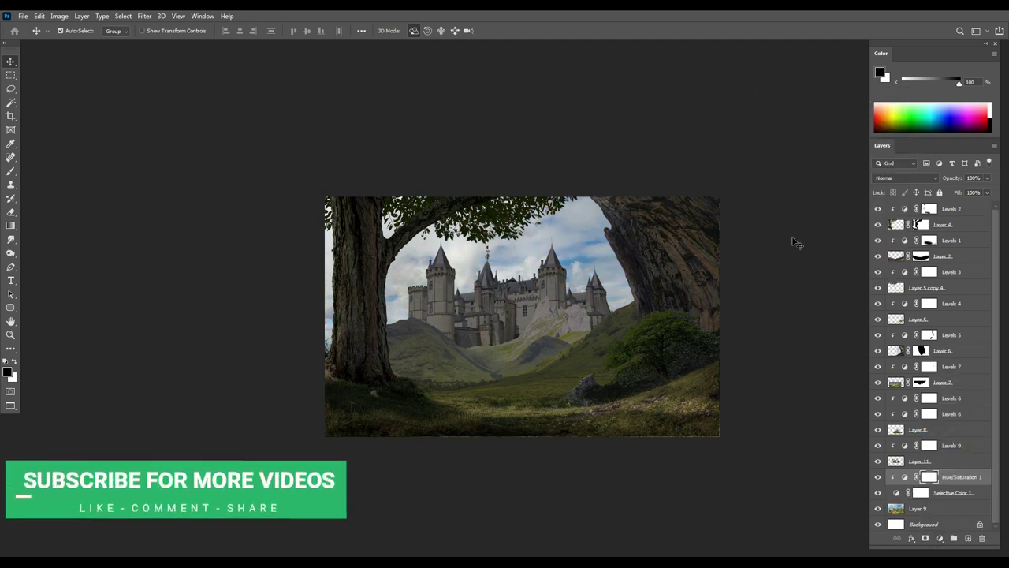
Step: Add a layer mask to Layer 11 and pick the 500 px soft brush
key(ctrl+plus)
scroll(560, 250, up, 1)
click(918, 461)
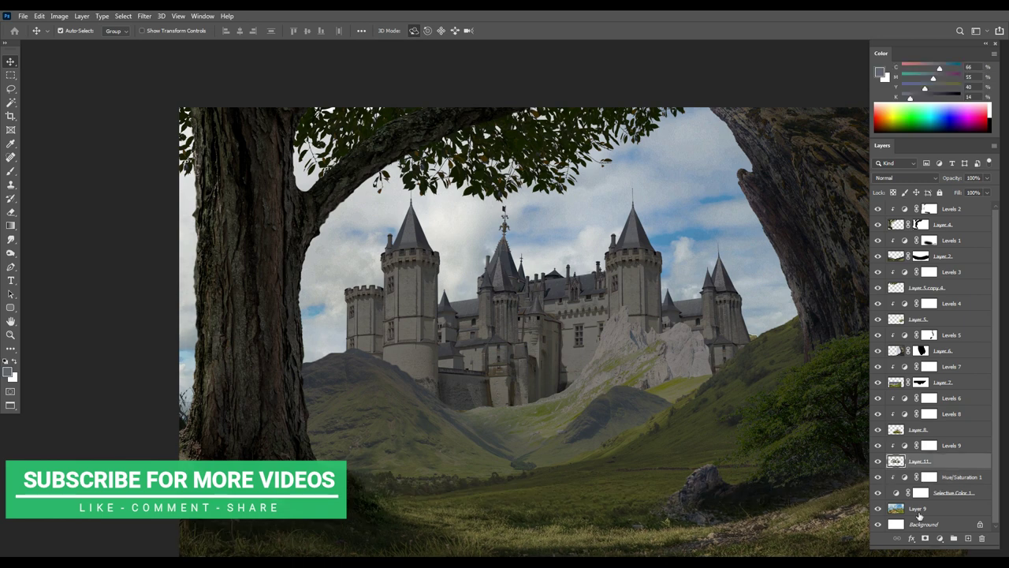
click(925, 539)
key(b)
scroll(619, 245, up, 1)
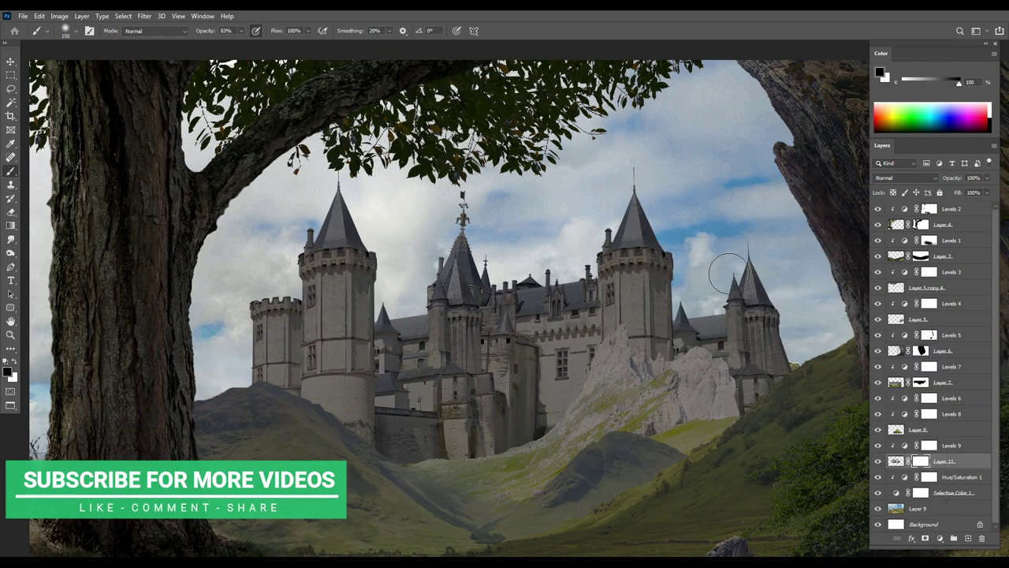
right_click(728, 272)
scroll(813, 394, down, 3)
click(887, 457)
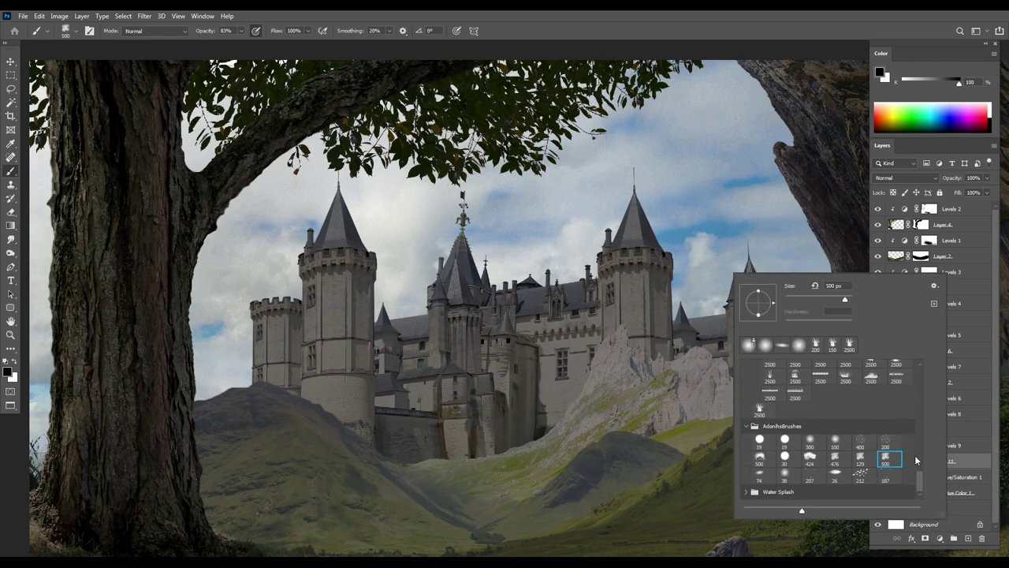
key(Return)
scroll(620, 241, up, 1)
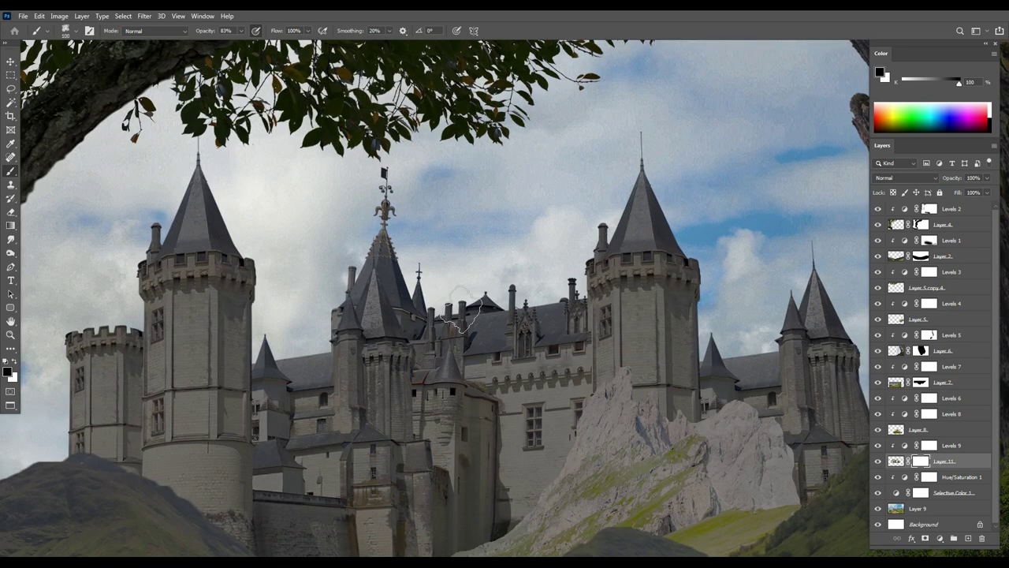
Step: Paint soft mist into the mask over the left turret, central spire, right tower cone and left tower
drag(620, 240, 605, 236)
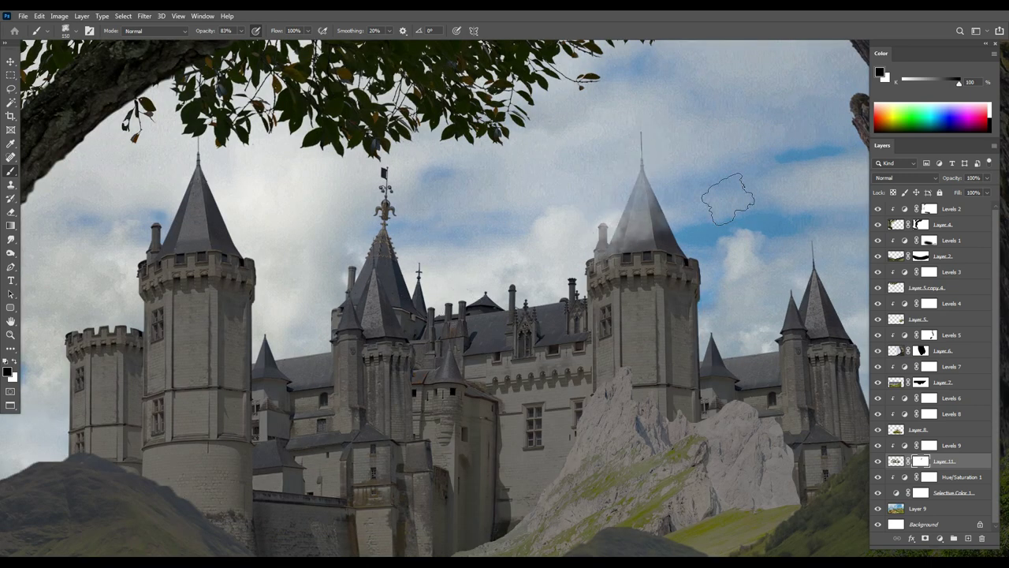
scroll(646, 138, down, 2)
key(bracketright)
drag(420, 251, 396, 242)
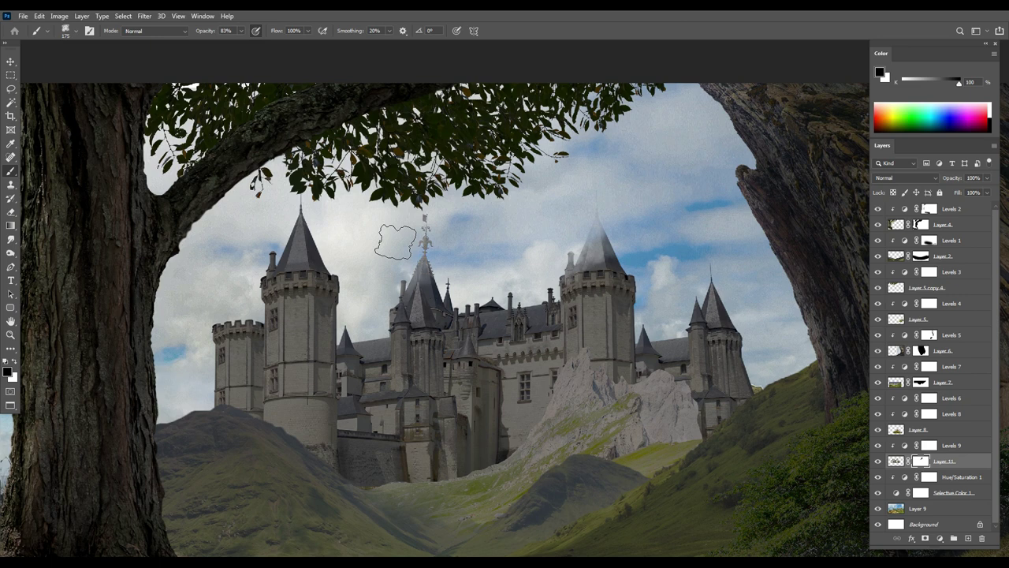
drag(766, 270, 795, 355)
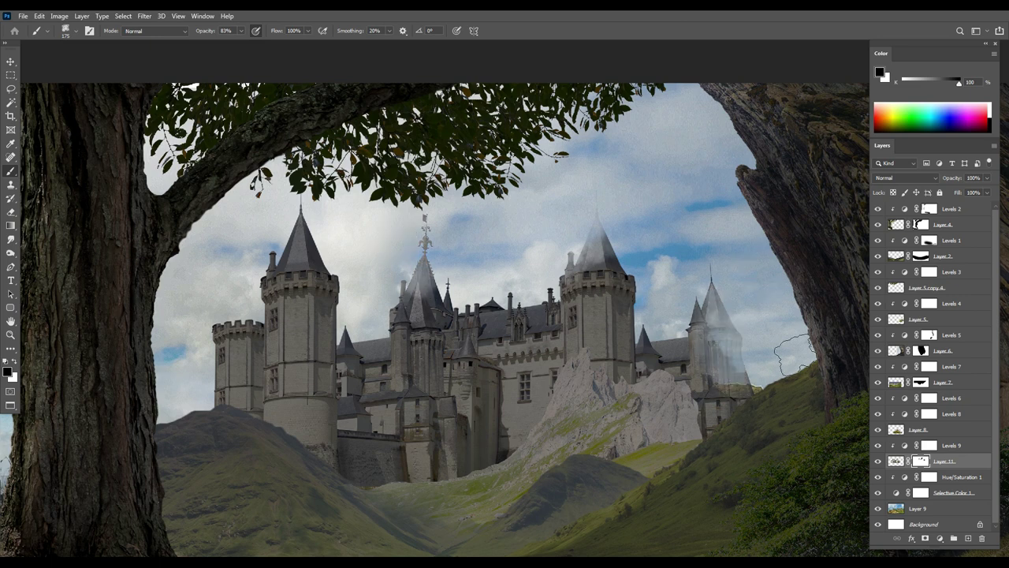
scroll(749, 347, down, 1)
key(x)
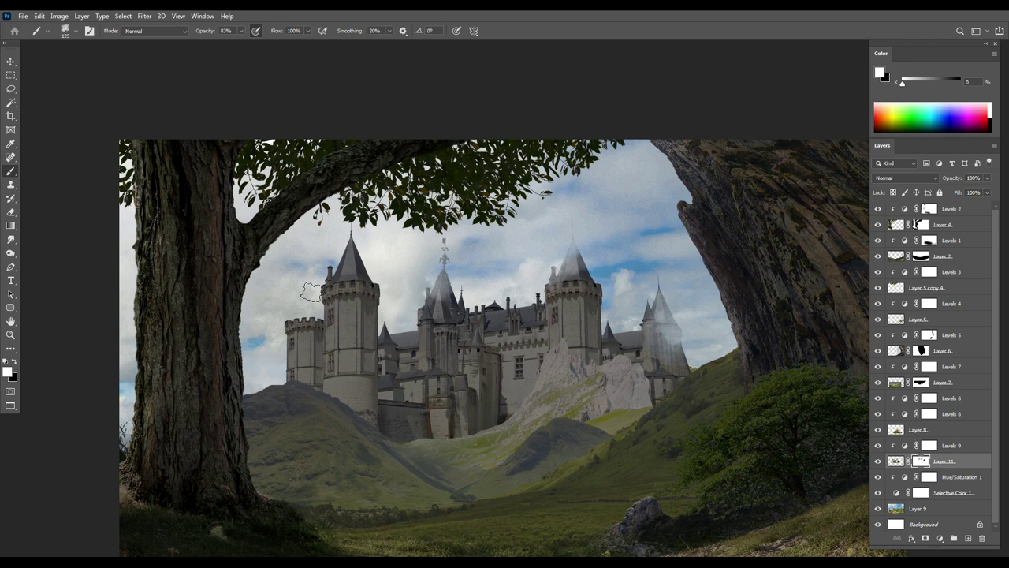
key(x)
drag(250, 364, 327, 351)
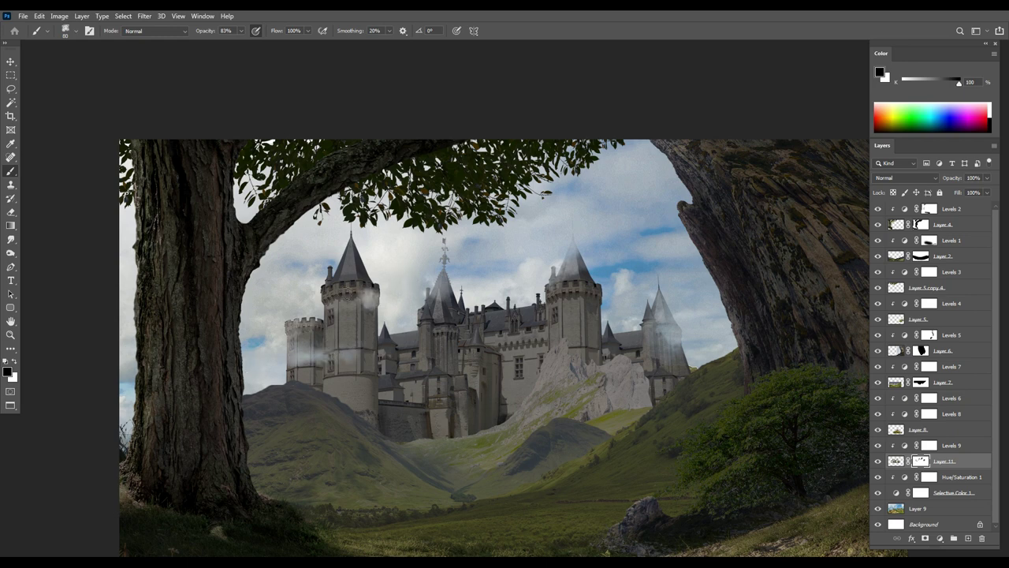
scroll(532, 326, down, 3)
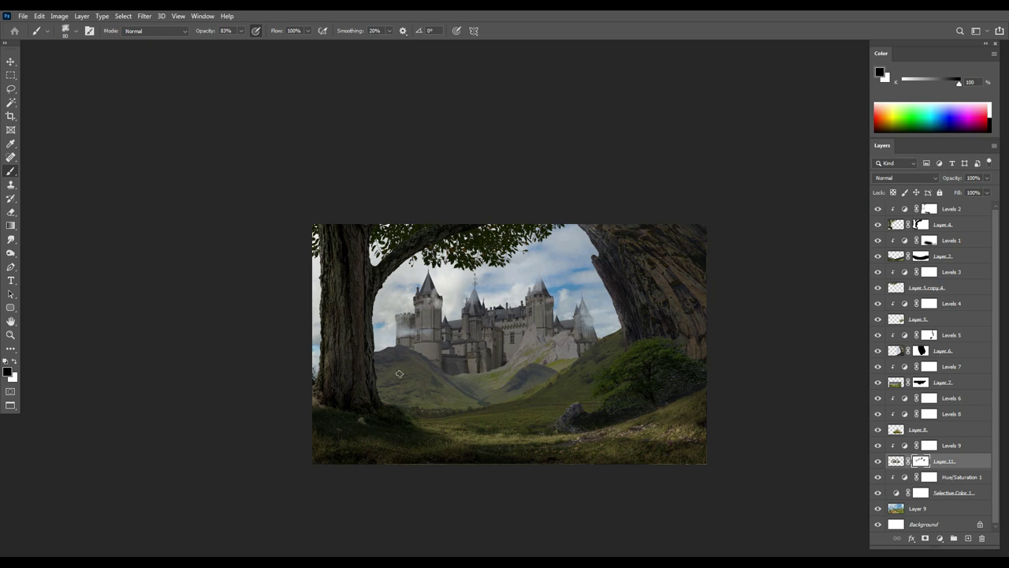
scroll(503, 321, up, 2)
scroll(502, 320, up, 2)
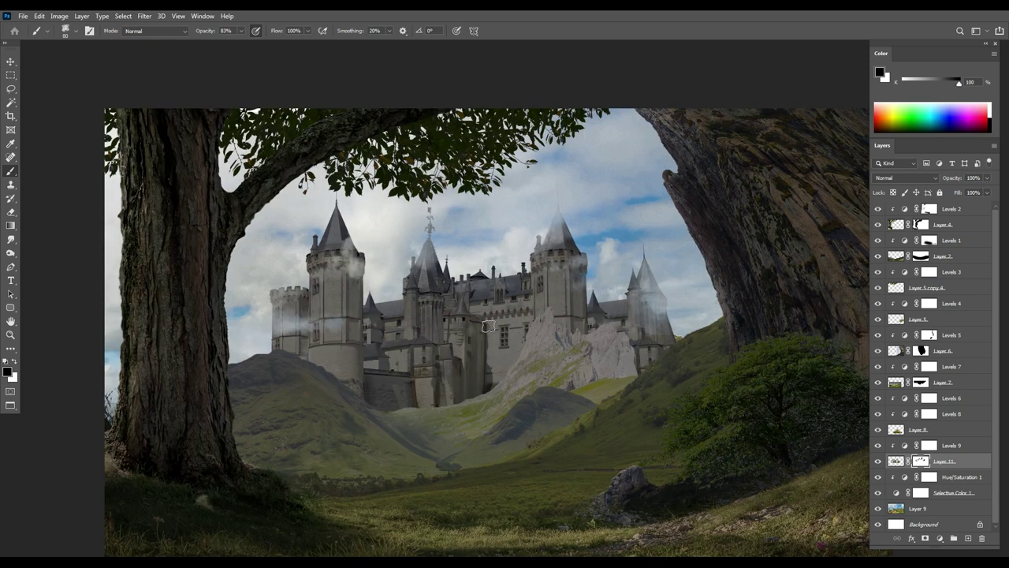
scroll(319, 336, up, 2)
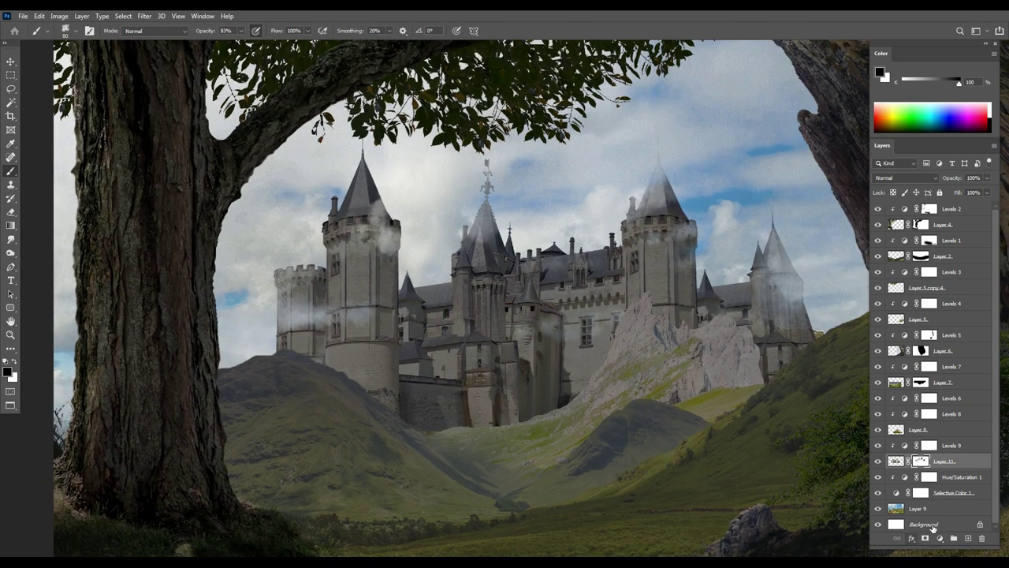
Step: Add a Levels 10 adjustment with output white lowered to 146 to darken the castle
click(939, 538)
click(942, 398)
drag(893, 236, 846, 245)
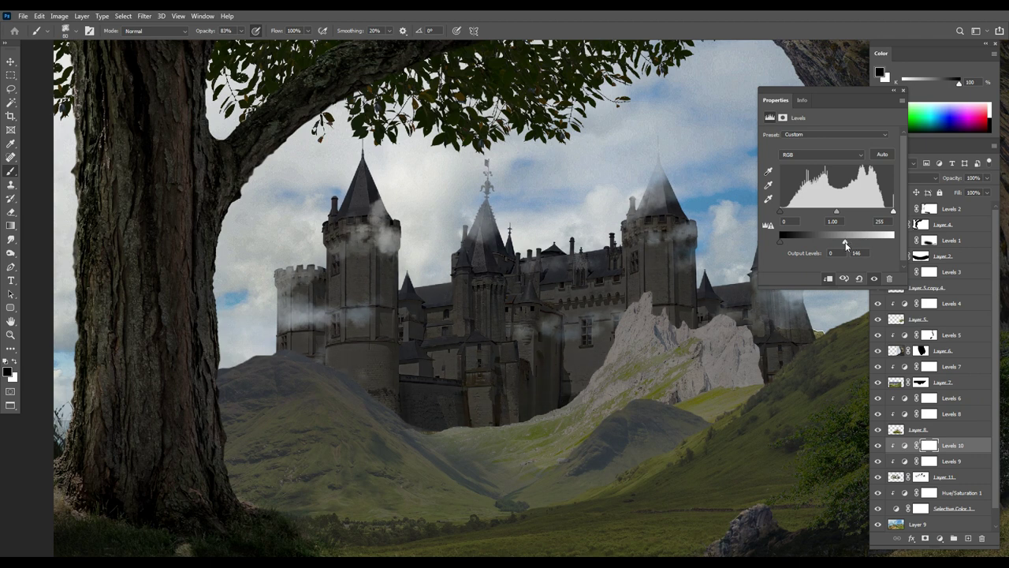
click(904, 92)
Step: Choose a round brush at 100% opacity, show Brush Settings, and switch to full-screen view
right_click(797, 337)
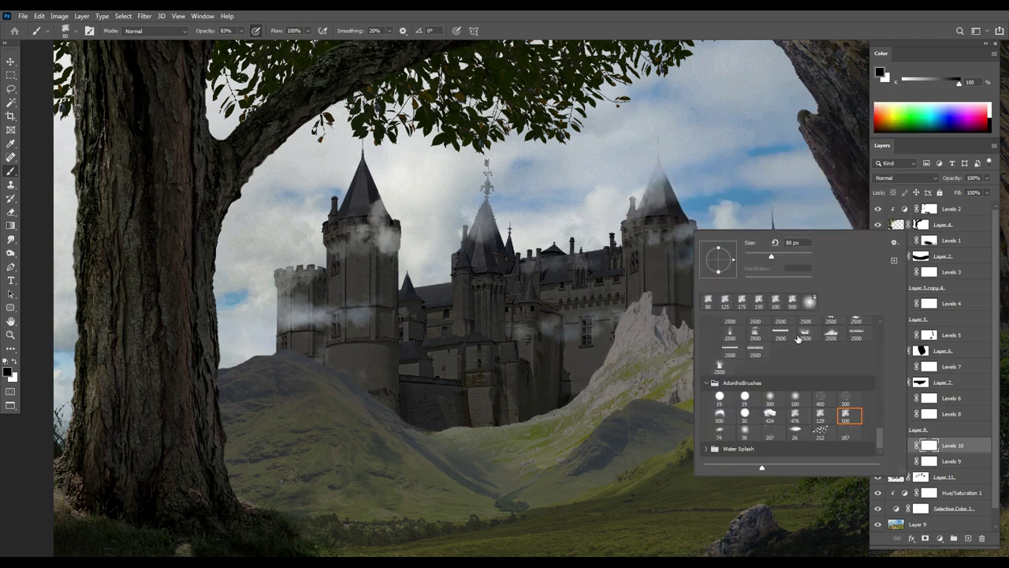
scroll(816, 338, up, 3)
double_click(748, 340)
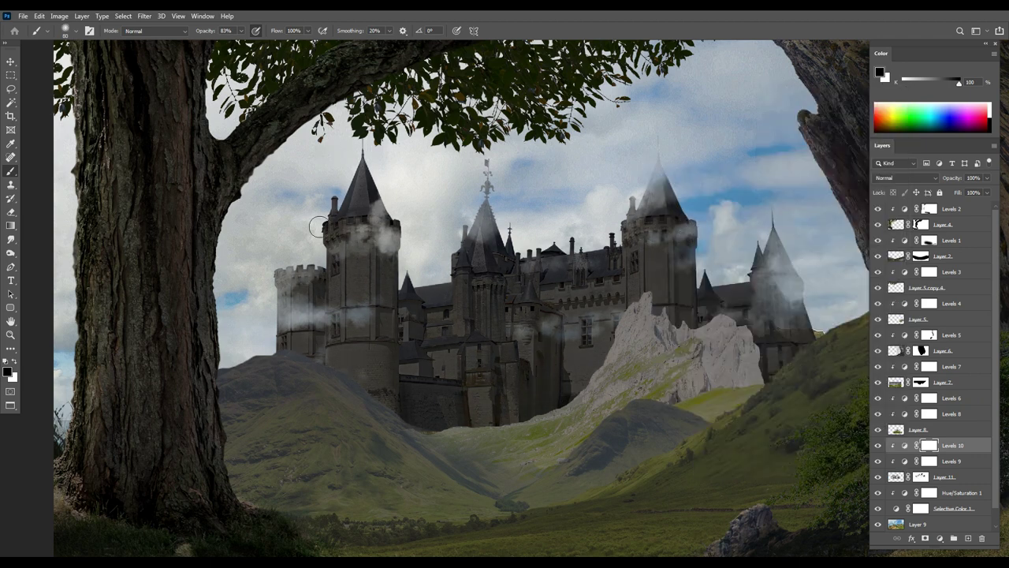
drag(238, 30, 252, 43)
right_click(424, 202)
key(Escape)
scroll(347, 197, up, 2)
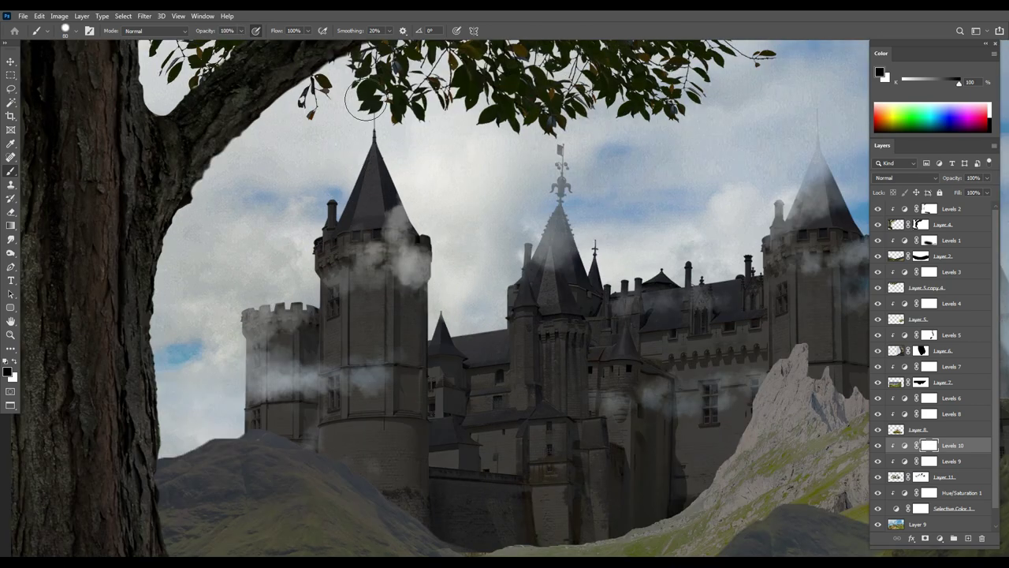
key(F5)
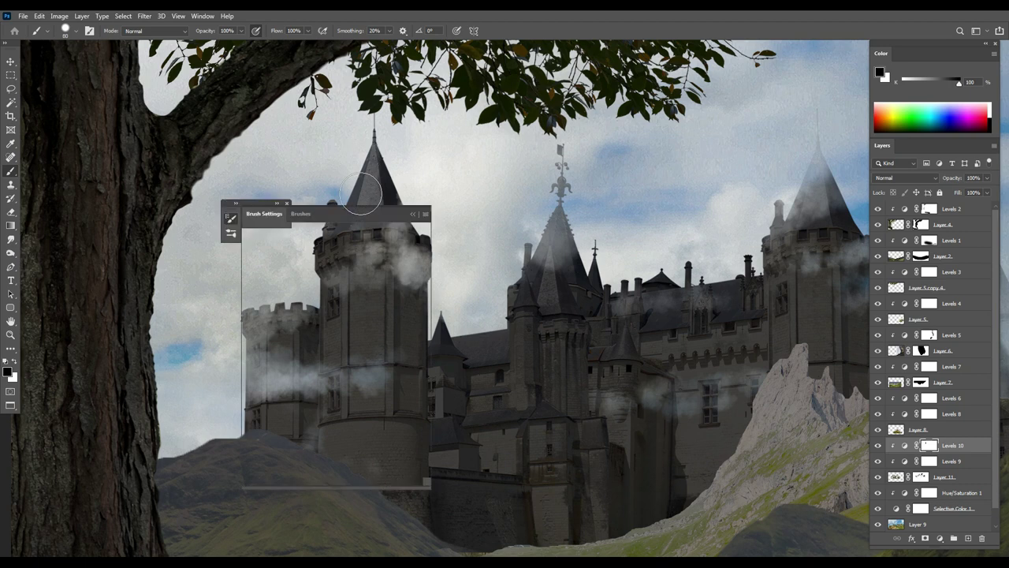
key(f)
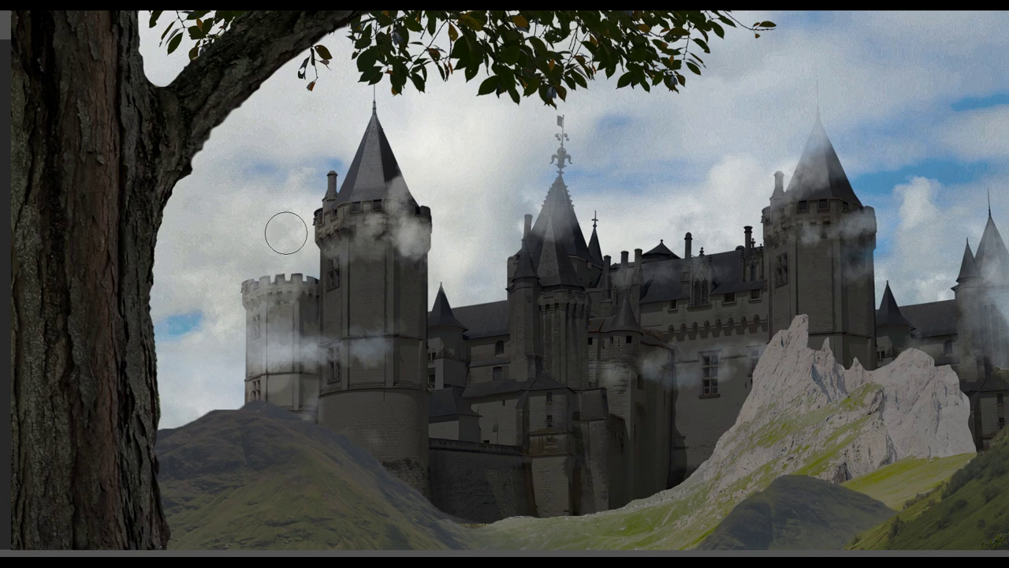
Step: Paint soft mist over the main tower's face, tower-top windows, left side and small turret
key(f)
key(f)
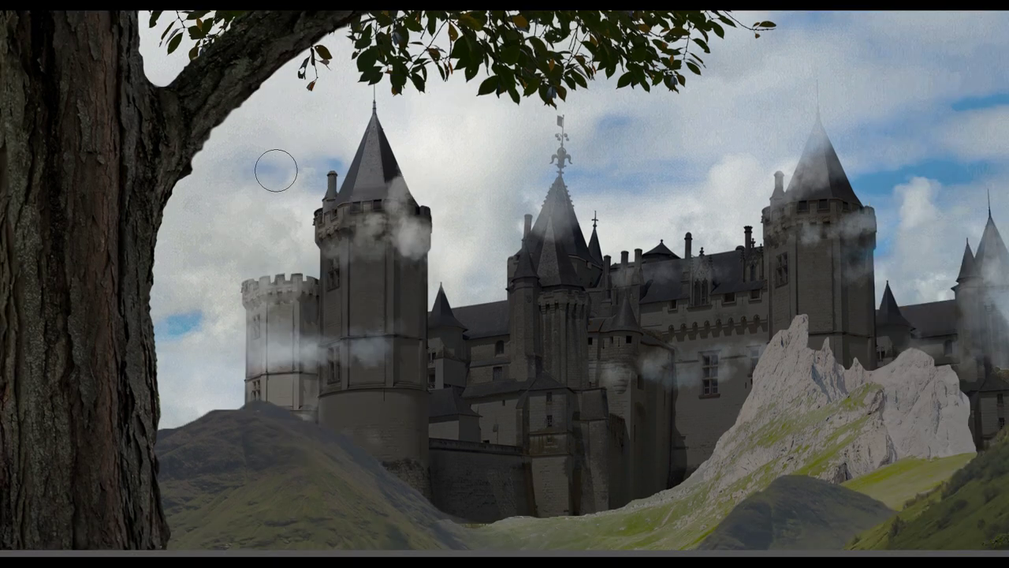
drag(336, 211, 339, 429)
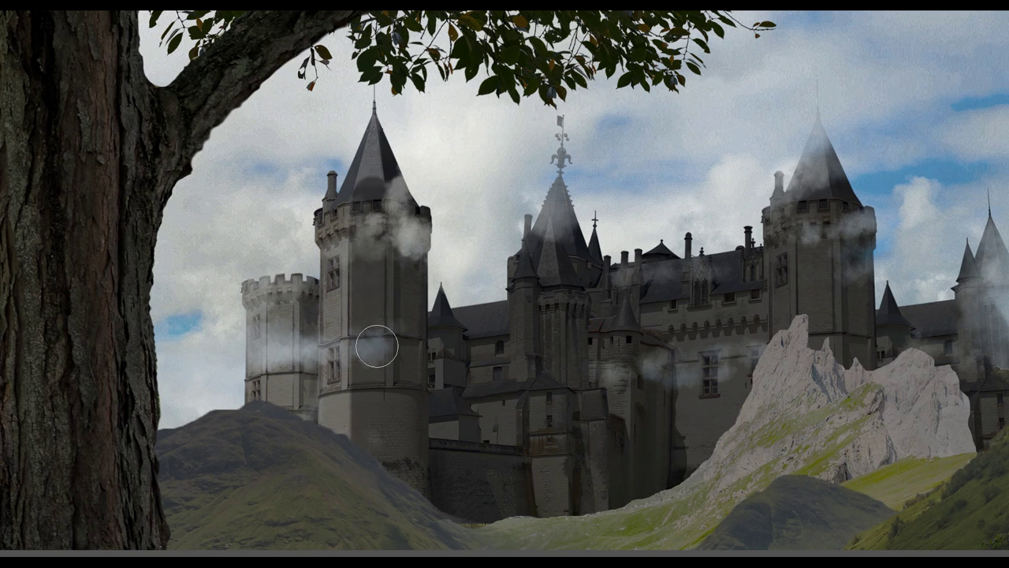
drag(371, 207, 376, 223)
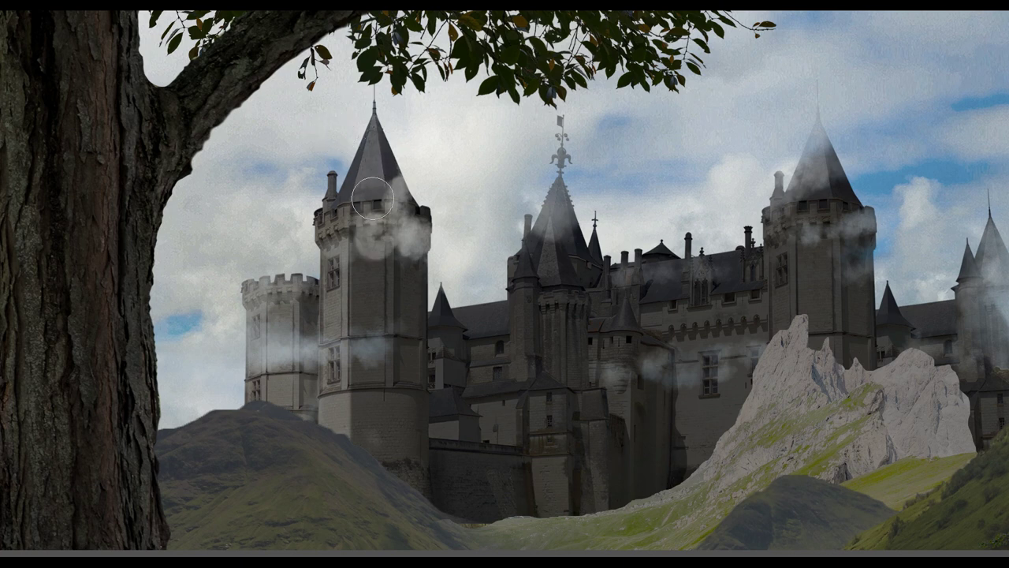
key(ctrl)
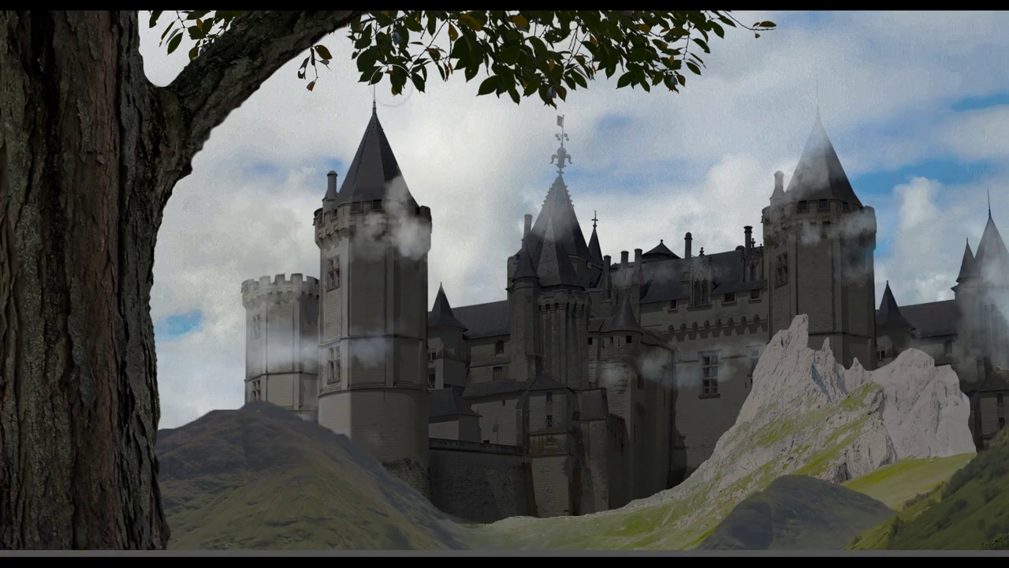
drag(366, 241, 365, 311)
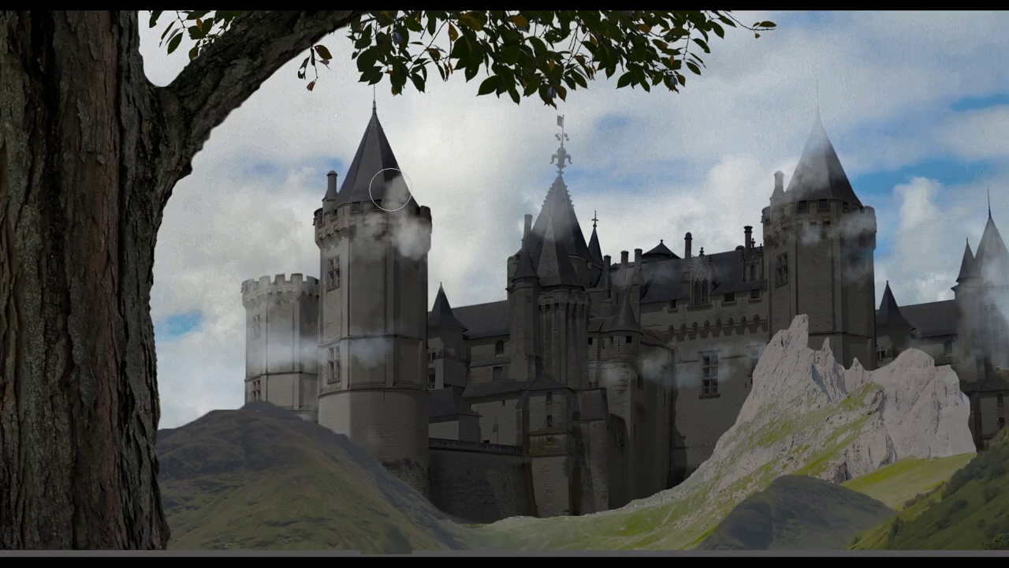
drag(439, 284, 438, 385)
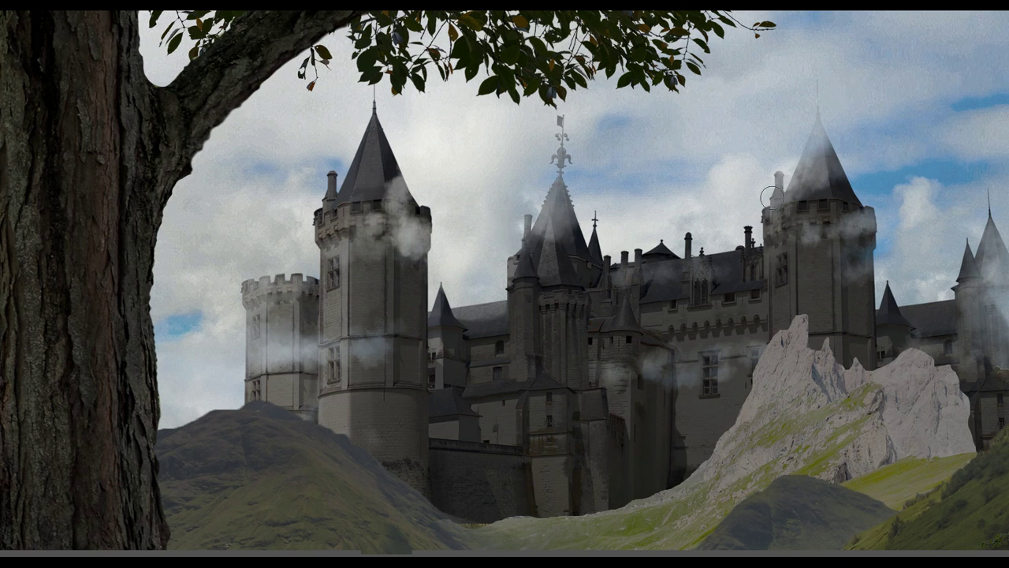
Step: Brighten mist on the right tower's spire and clear haze from the roof and tower beside the rock
mouse_move(772, 197)
mouse_down()
mouse_move(815, 264)
mouse_move(838, 275)
mouse_up()
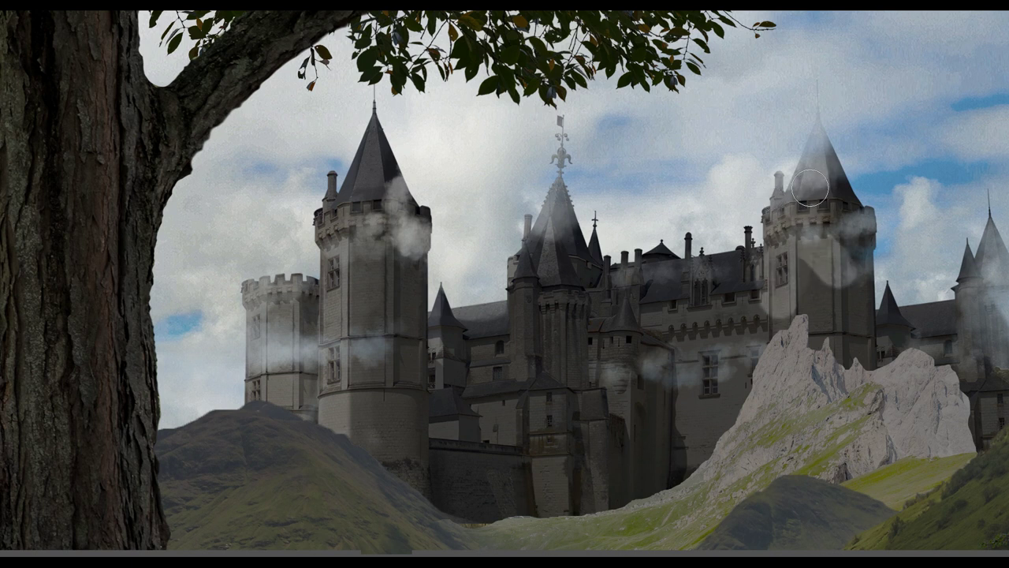
drag(647, 285, 673, 312)
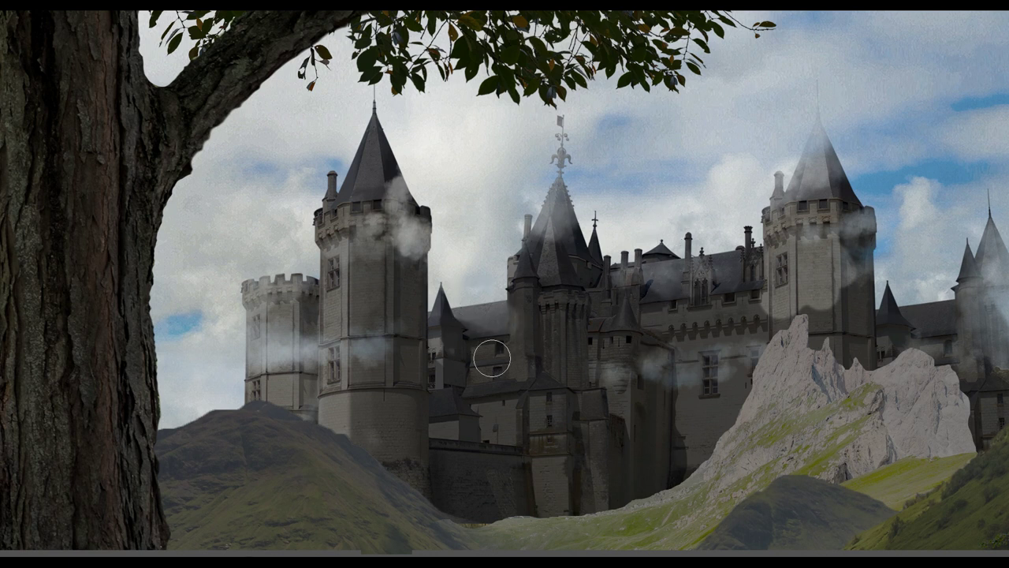
mouse_move(523, 355)
mouse_down()
mouse_move(611, 331)
mouse_move(542, 292)
mouse_up()
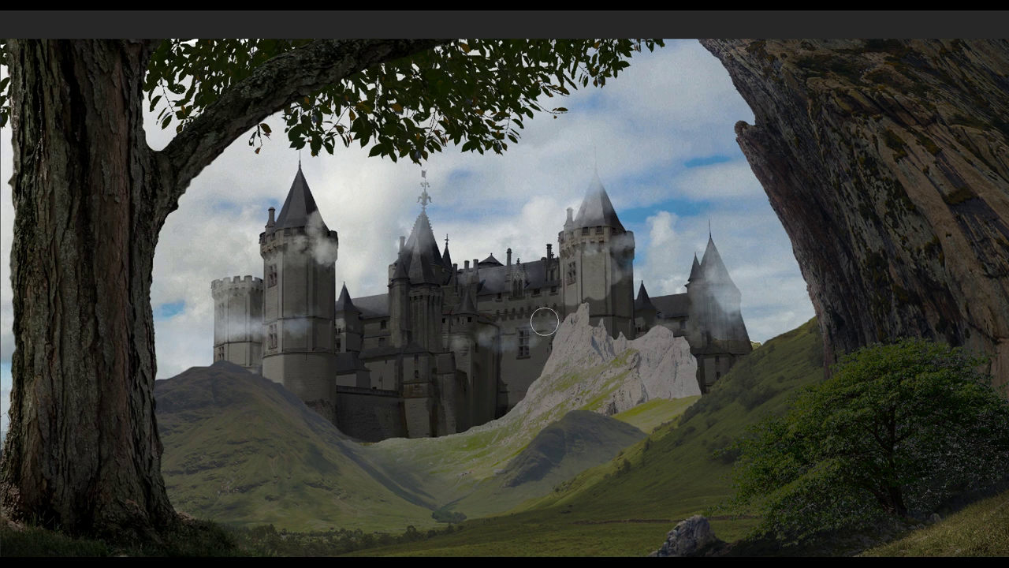
mouse_move(598, 308)
mouse_down()
mouse_move(618, 321)
mouse_move(564, 270)
mouse_up()
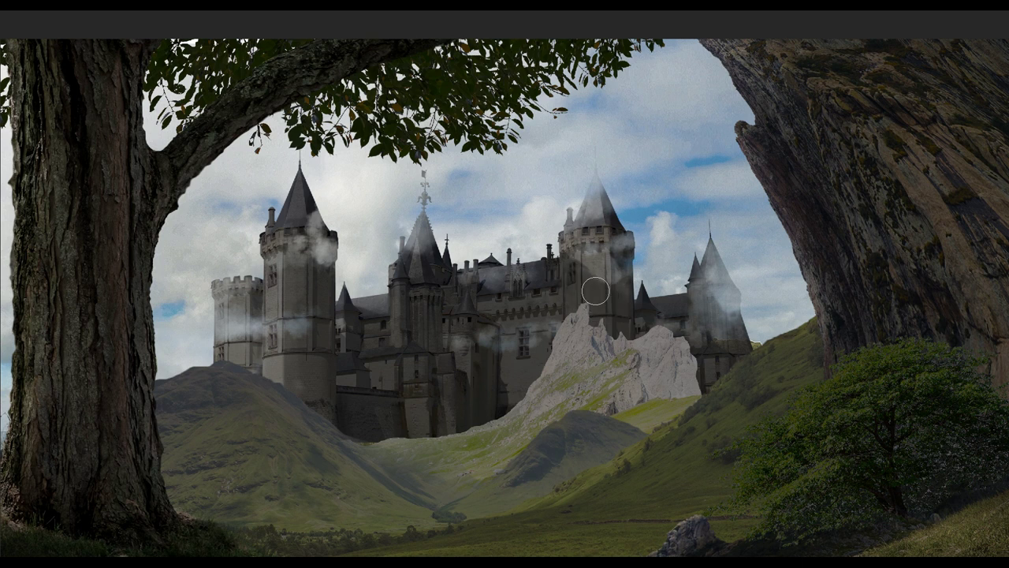
key(bracketright)
key(bracketright)
key(bracketright)
key(ctrl+minus)
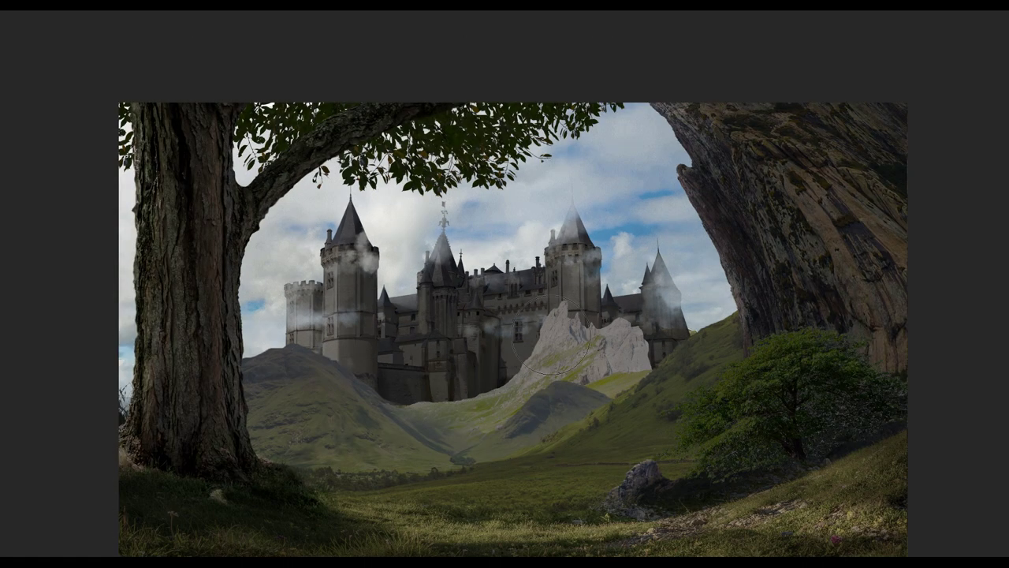
Step: Compare Levels 9 on and off, then target its mask with a soft brush
key(ctrl+minus)
key(Tab)
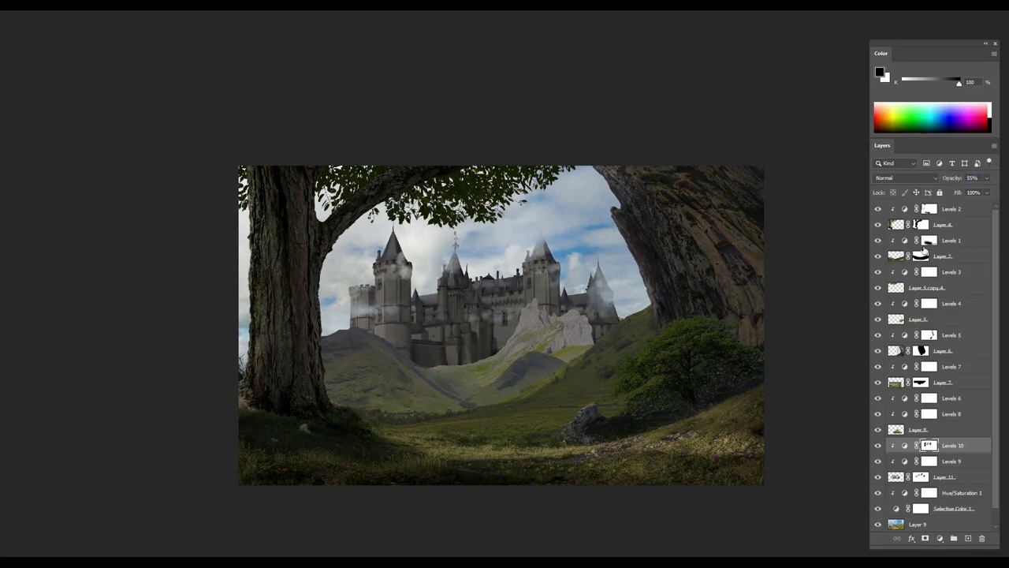
click(878, 461)
click(878, 462)
click(929, 461)
key(ctrl+plus)
key(ctrl+plus)
right_click(462, 270)
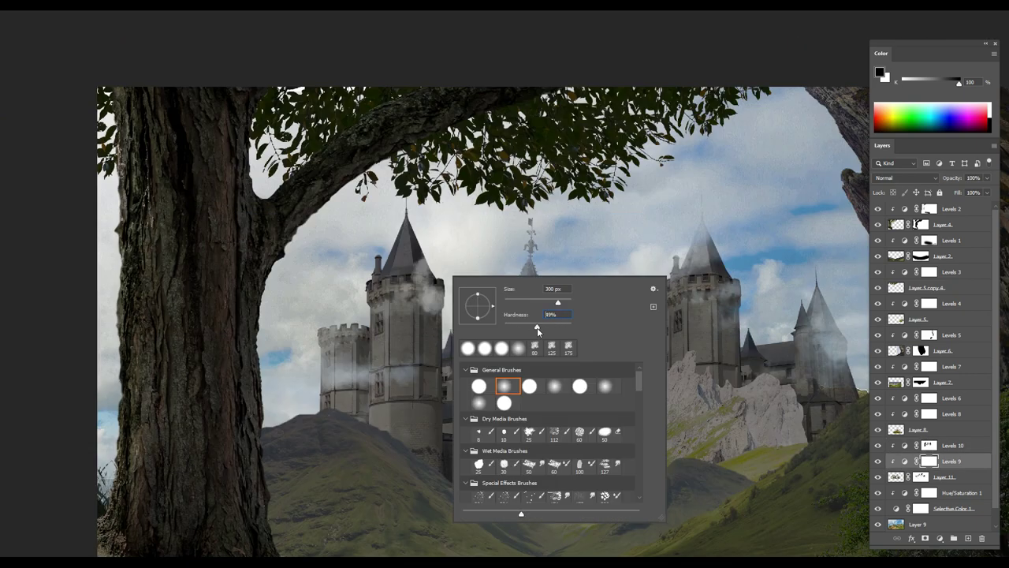
key(Return)
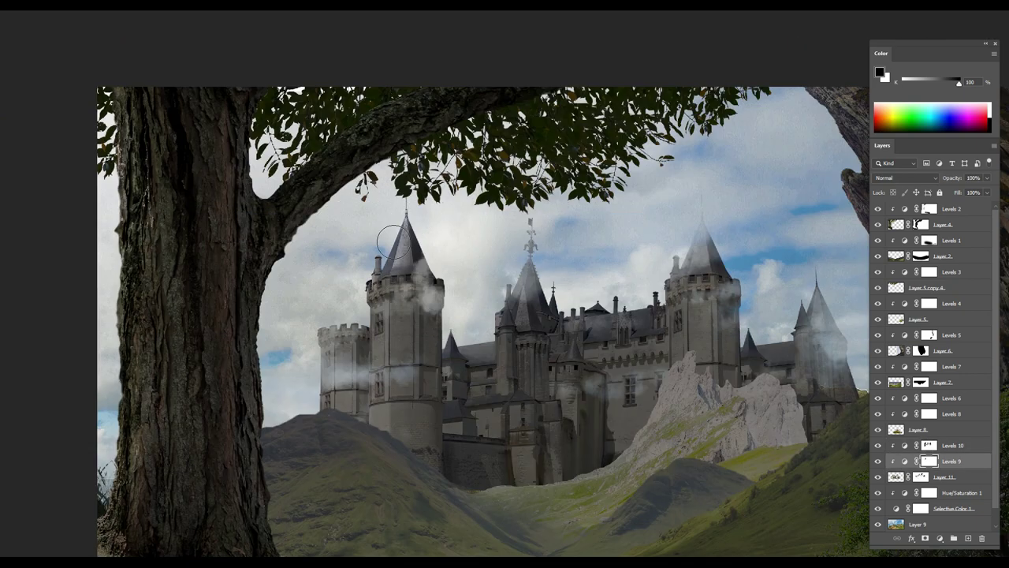
Step: Paint Levels 9's mask to spare the main tower and adjacent wall, then add empty Layer 12
drag(360, 266, 350, 293)
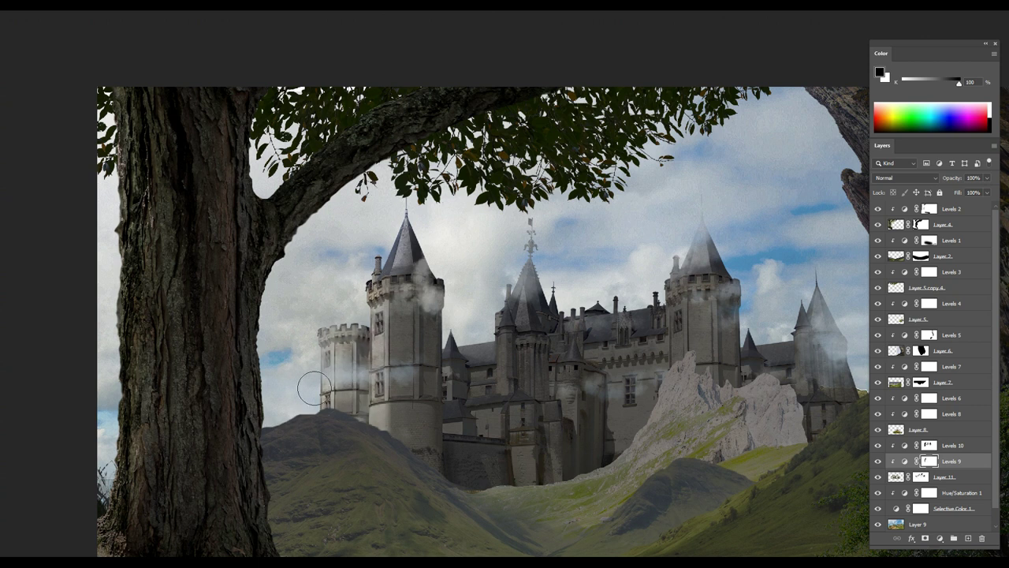
key(x)
drag(409, 314, 403, 441)
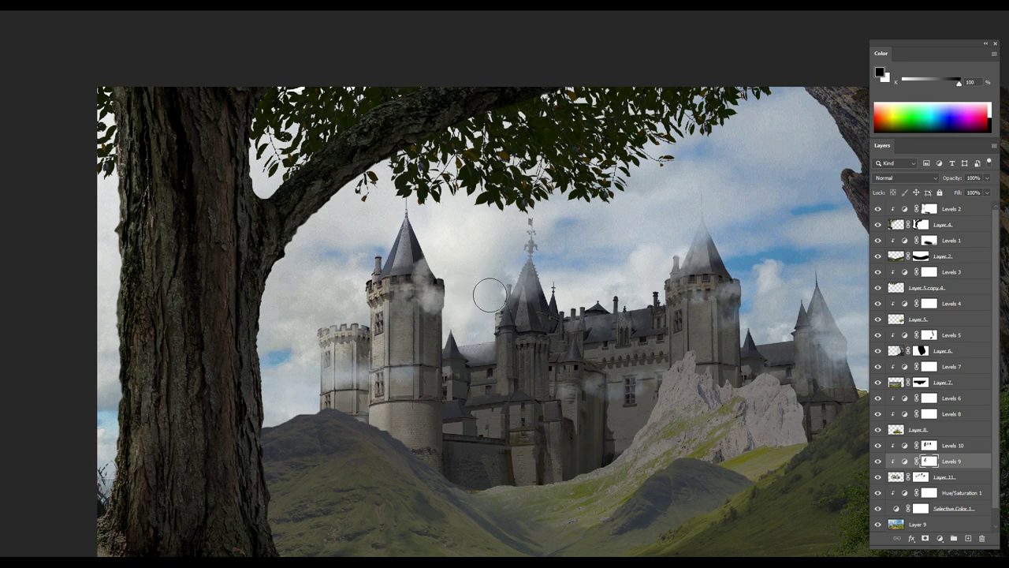
drag(483, 308, 486, 375)
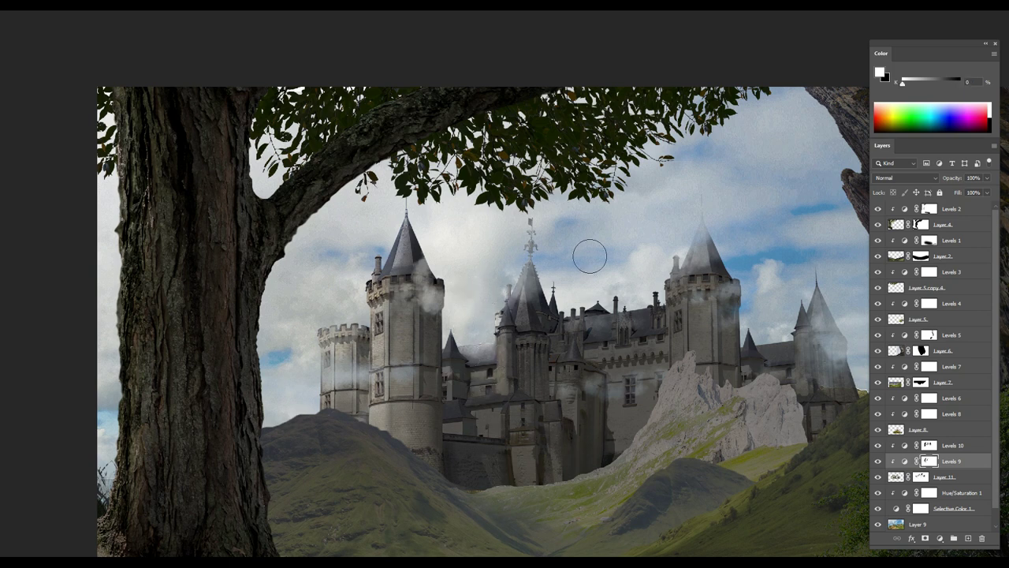
key(ctrl+minus)
key(x)
key(bracketright)
key(bracketright)
key(bracketright)
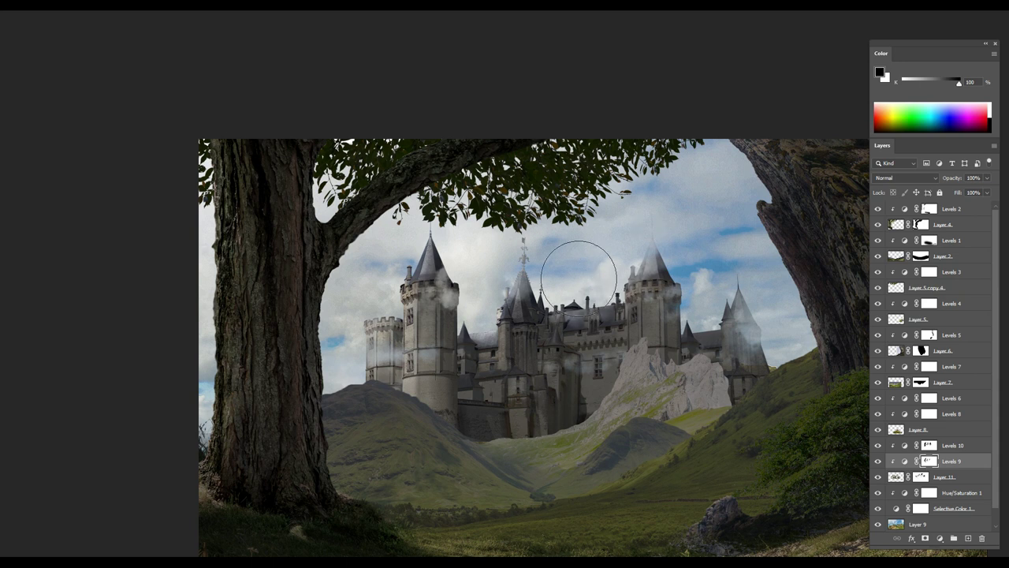
key(x)
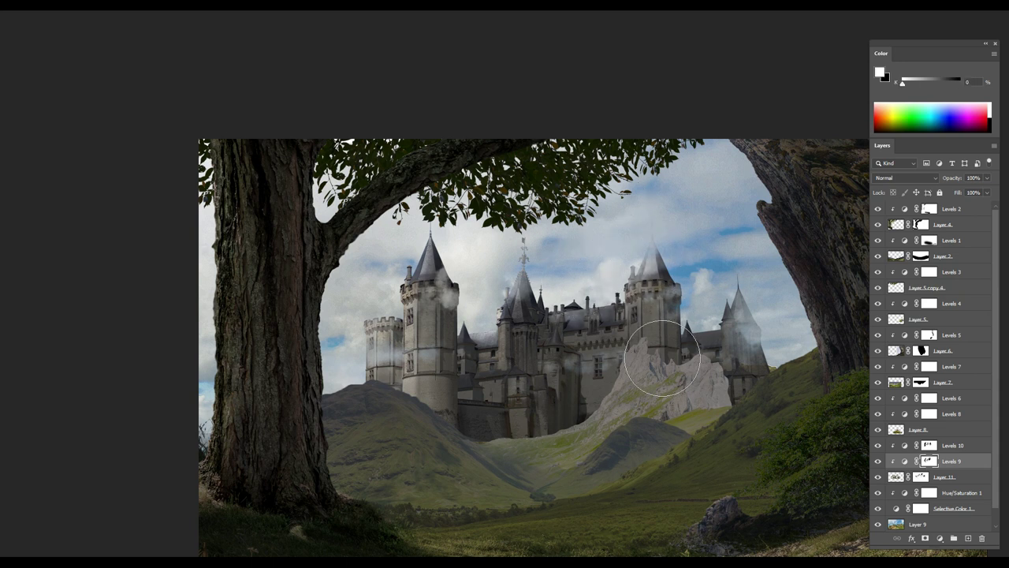
key(ctrl+shift+alt+n)
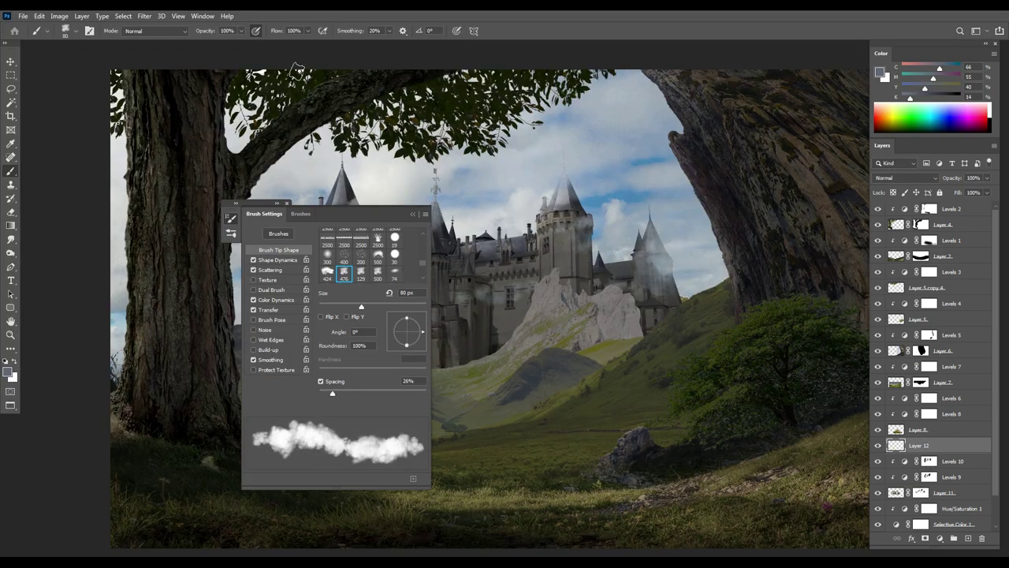
Step: Sample a light grey and paint 48%-opacity, 500 px cloud mist across the castle base on Layer 12
drag(241, 31, 199, 44)
click(415, 215)
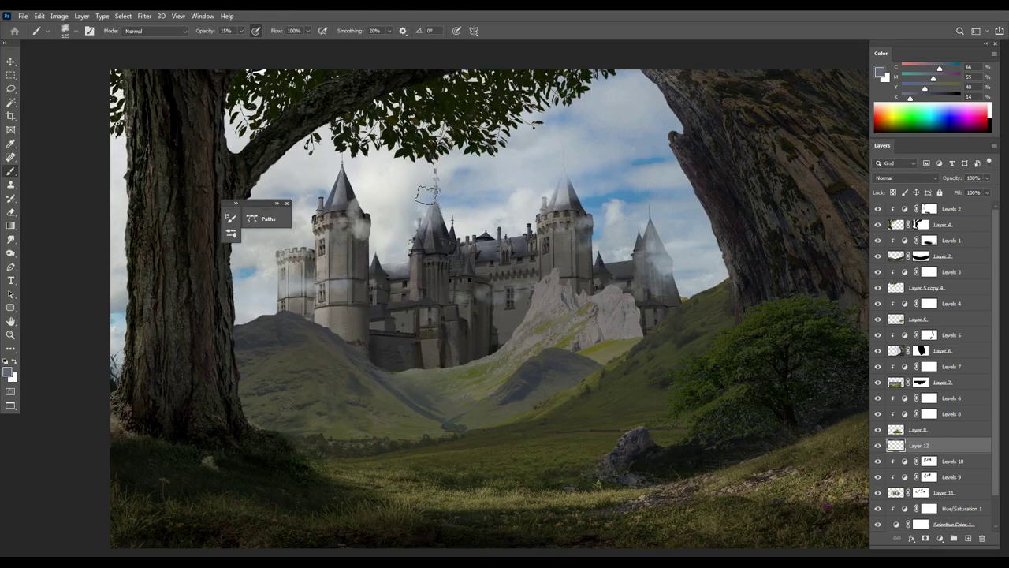
alt+click(315, 355)
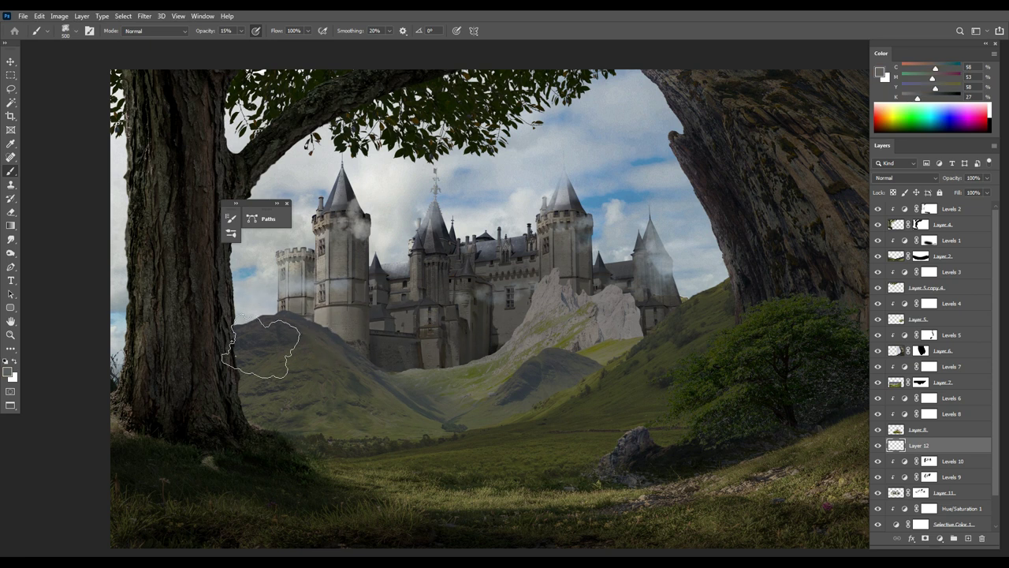
drag(242, 30, 258, 44)
key(bracketleft)
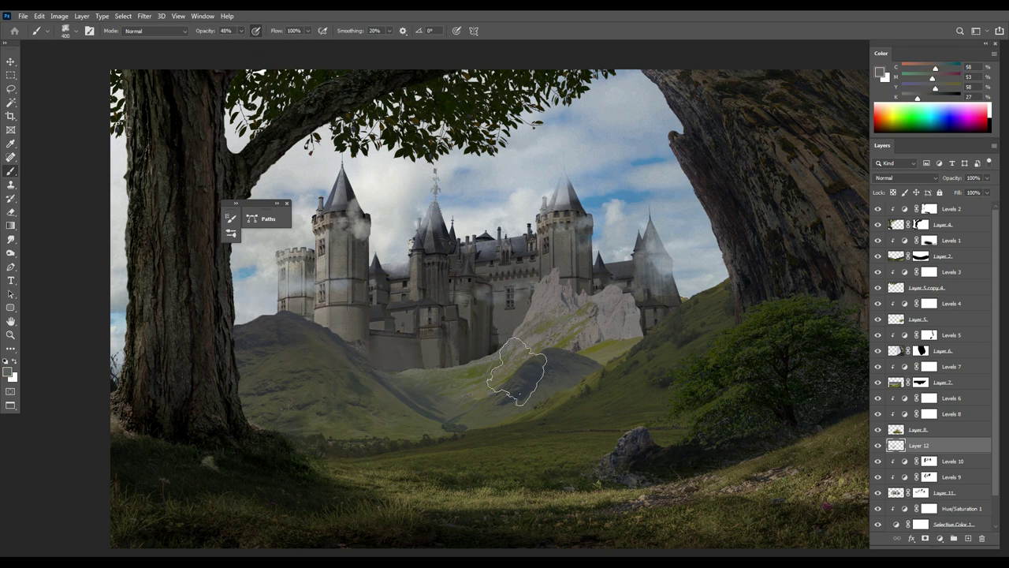
alt+click(654, 232)
key(bracketright)
drag(512, 323, 410, 354)
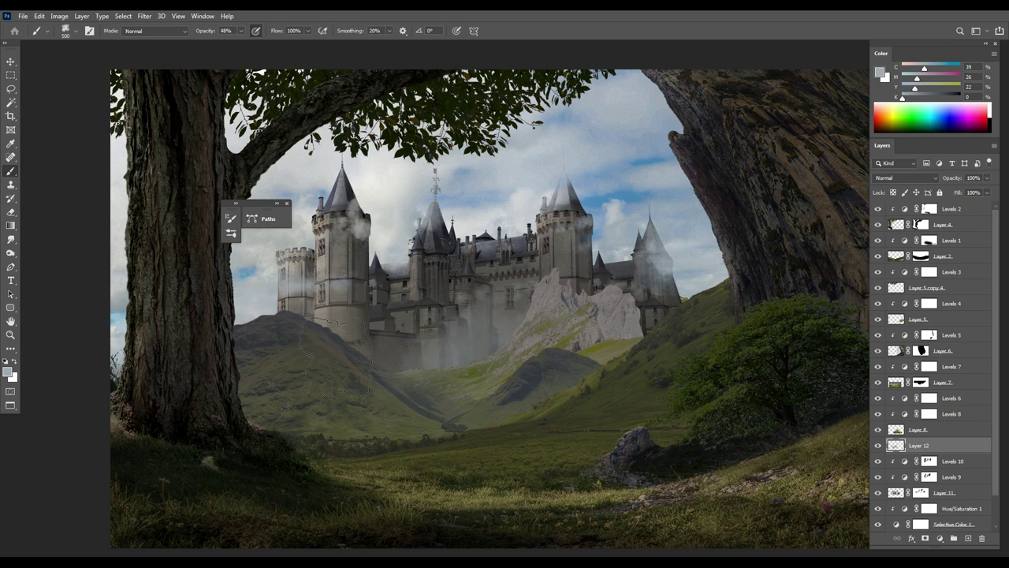
key(ctrl+minus)
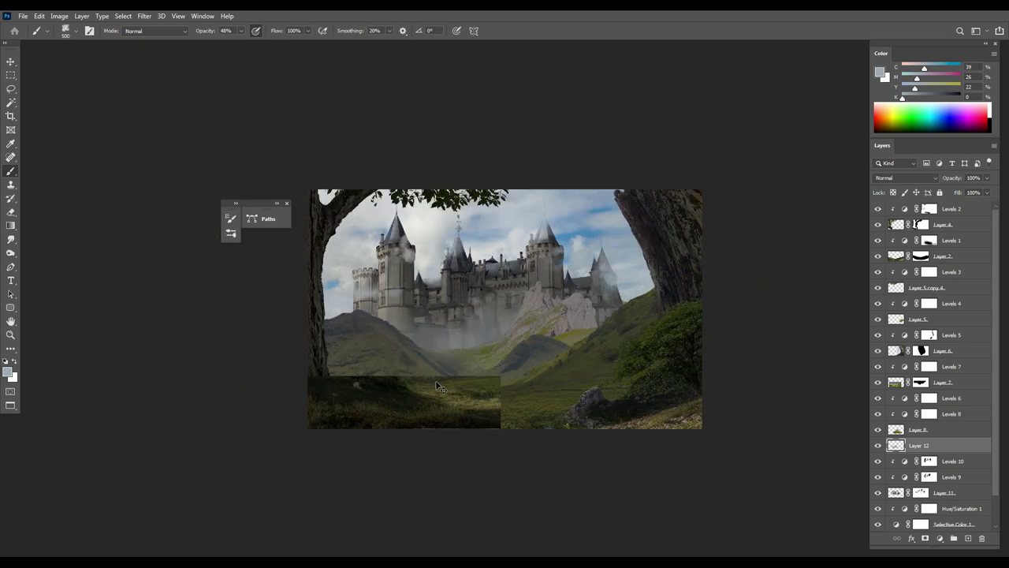
key(ctrl+plus)
Step: Lower the Levels 6 output white to 128 to darken the valley
key(v)
click(905, 400)
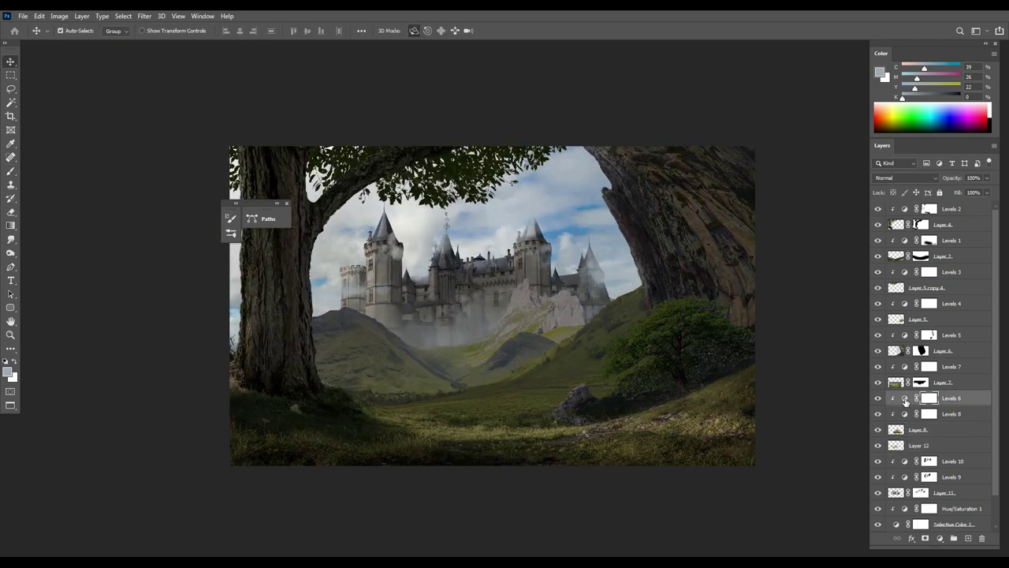
double_click(905, 400)
drag(893, 235, 837, 241)
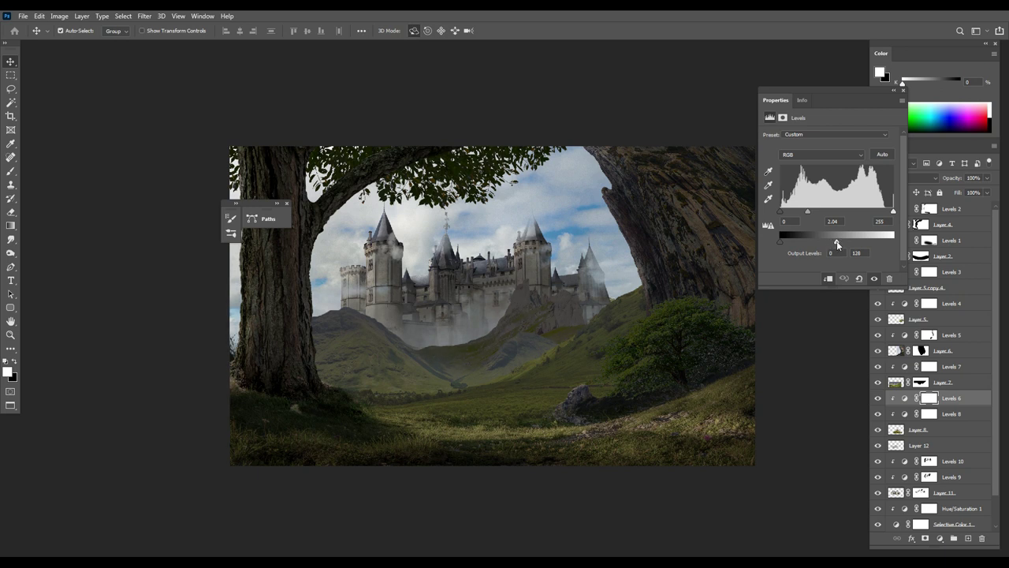
click(904, 90)
Step: Paint the Levels 6 mask over the central slope with a 400 px brush
key(b)
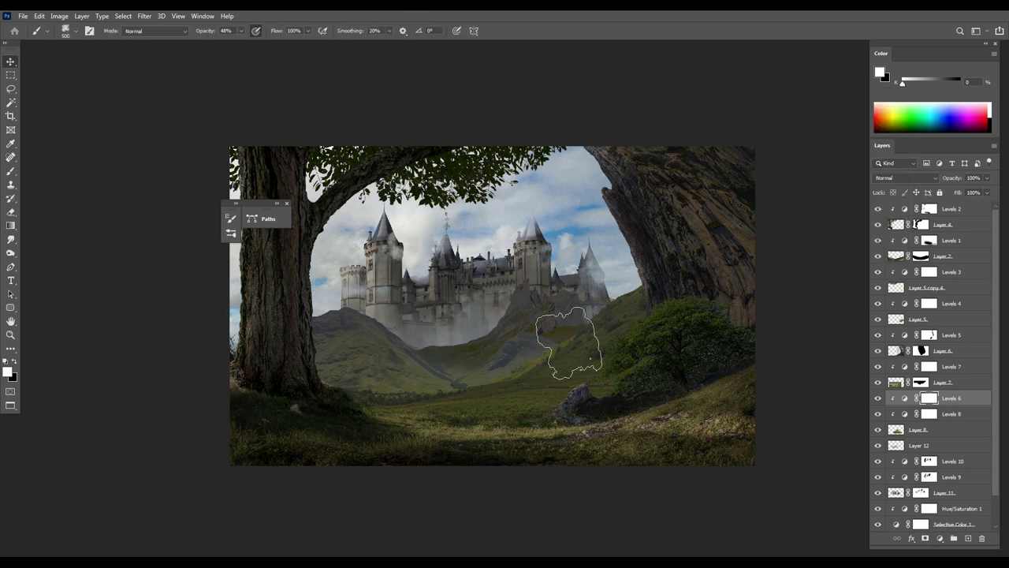
key(bracketleft)
drag(461, 304, 504, 293)
key(bracketleft)
key(bracketleft)
key(bracketleft)
key(x)
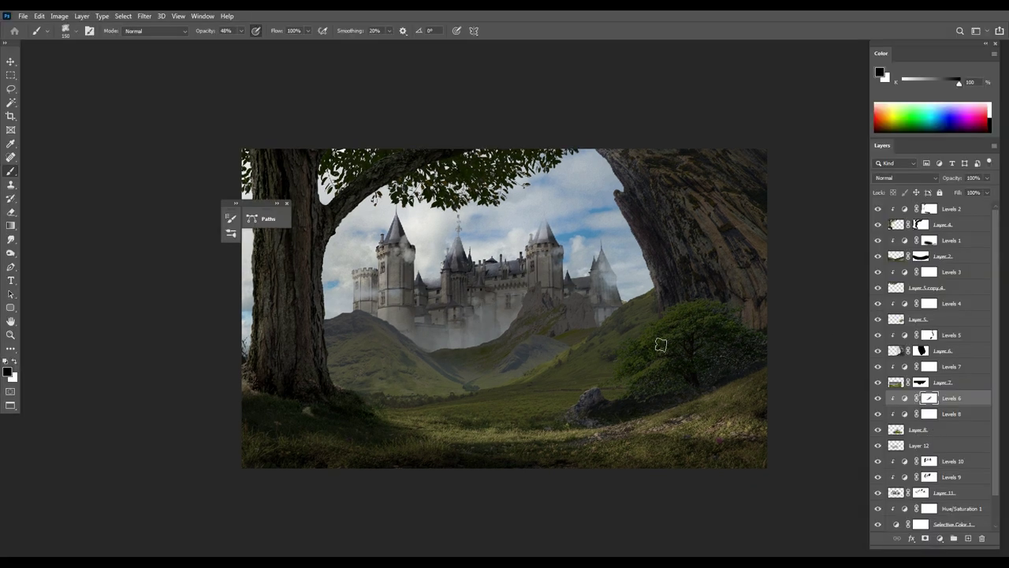
key(ctrl+shift+alt+n)
Step: Delete the empty Layer 13, add a fresh layer and sample greens from the hills and grass
alt+click(461, 341)
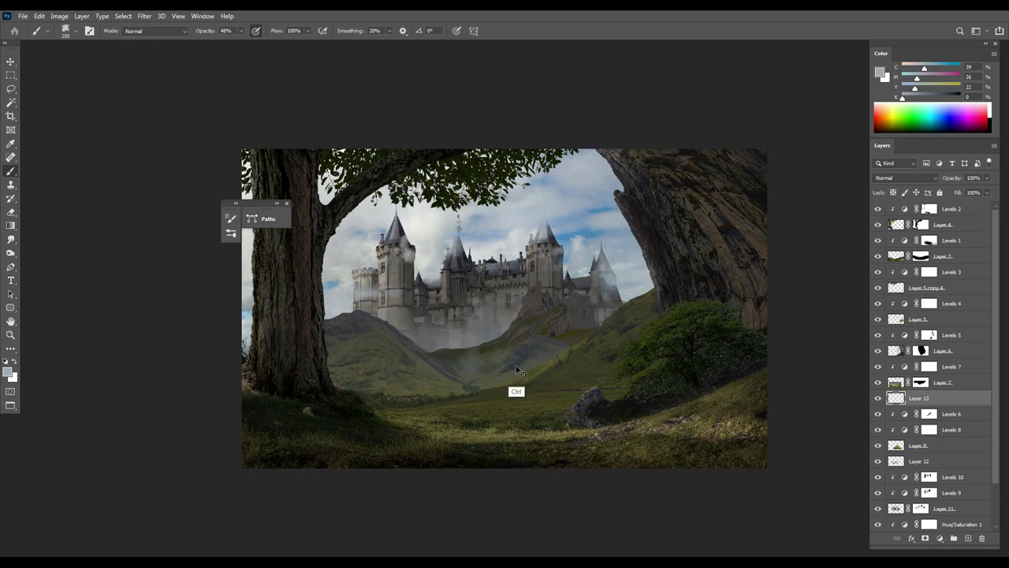
key(Delete)
click(970, 538)
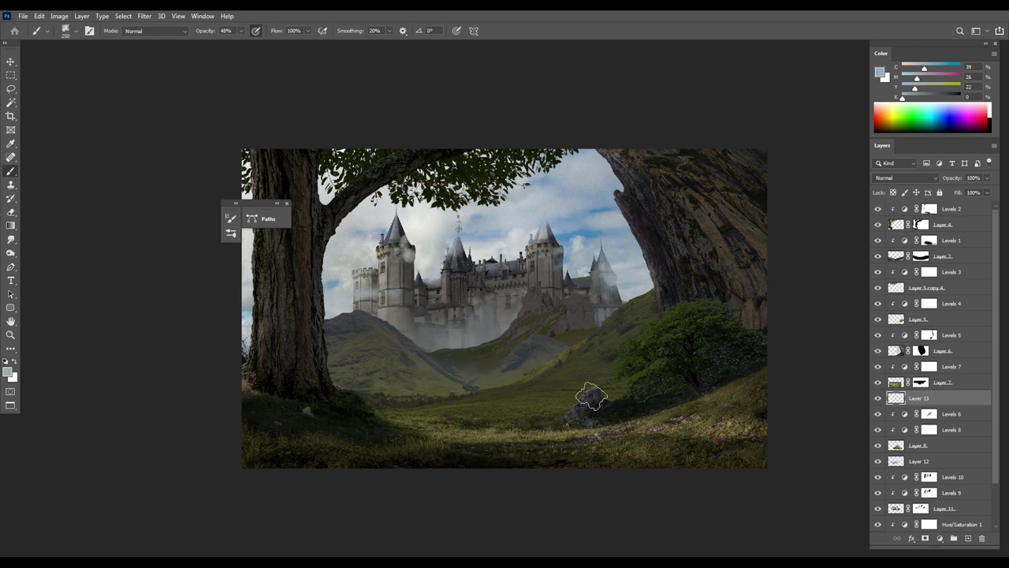
alt+click(451, 398)
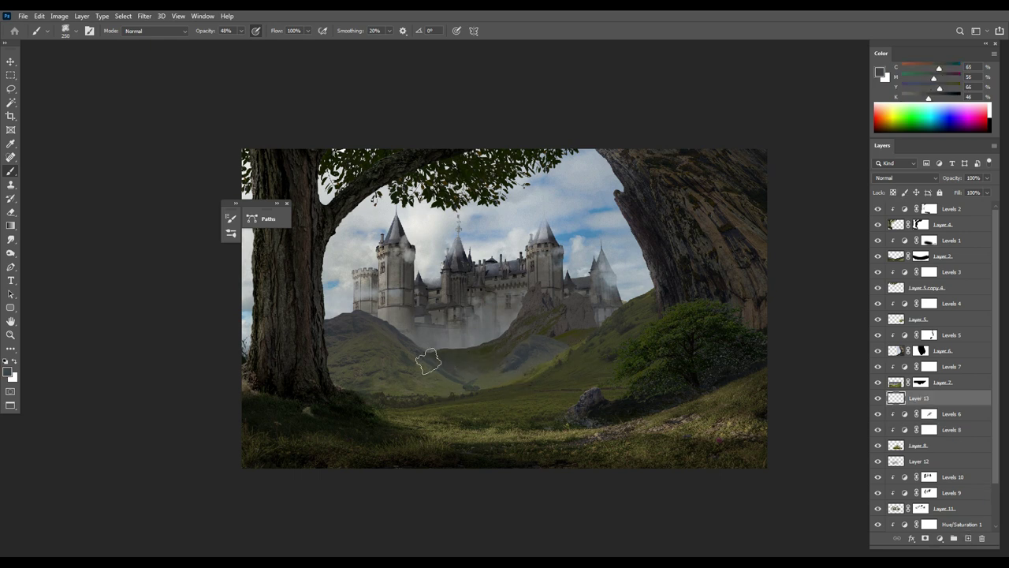
alt+click(516, 386)
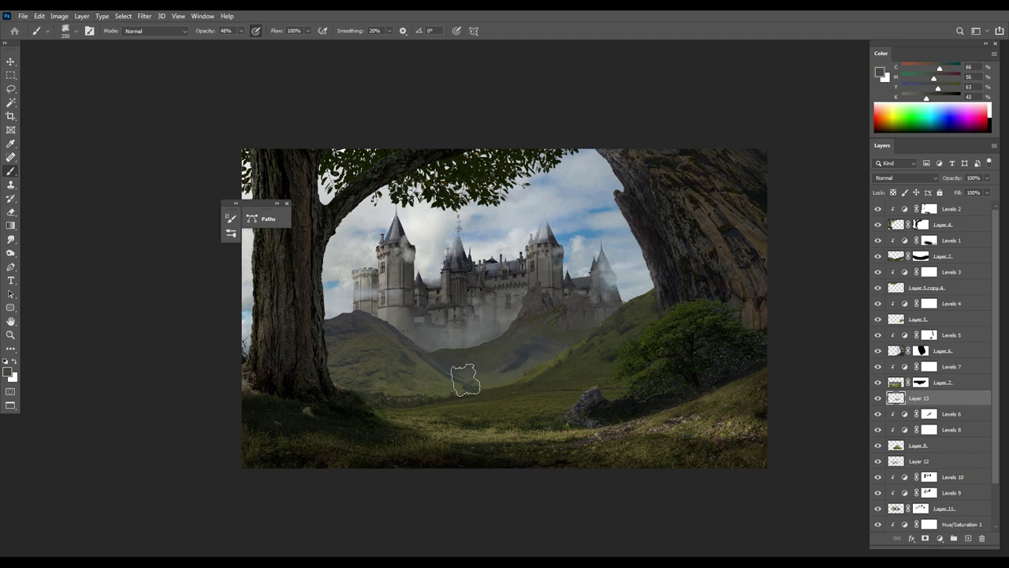
Step: Create a mist layer and paint soft light-grey mist across the lower valley
key(v)
click(597, 331)
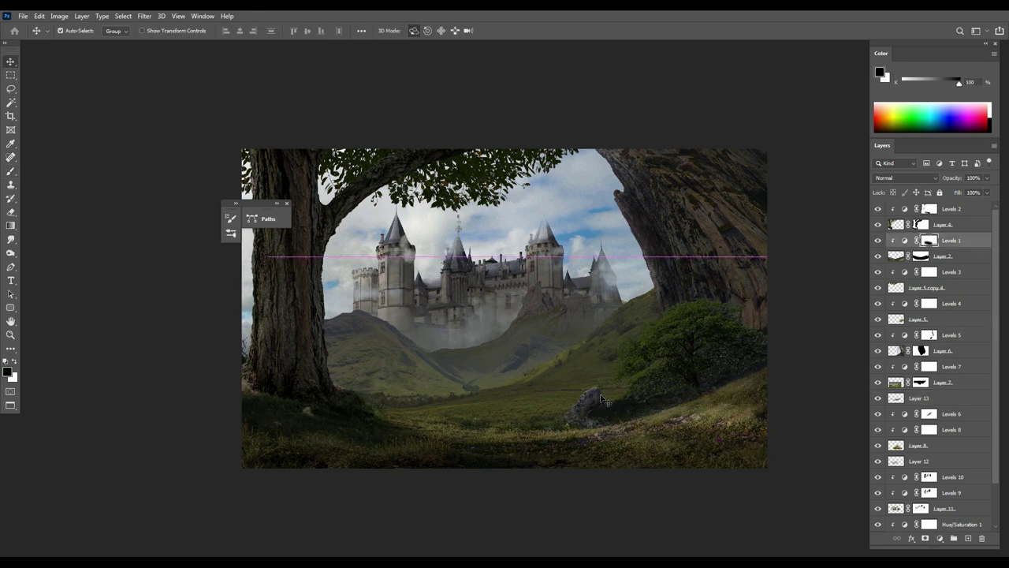
click(960, 366)
key(ctrl+shift+alt+n)
key(b)
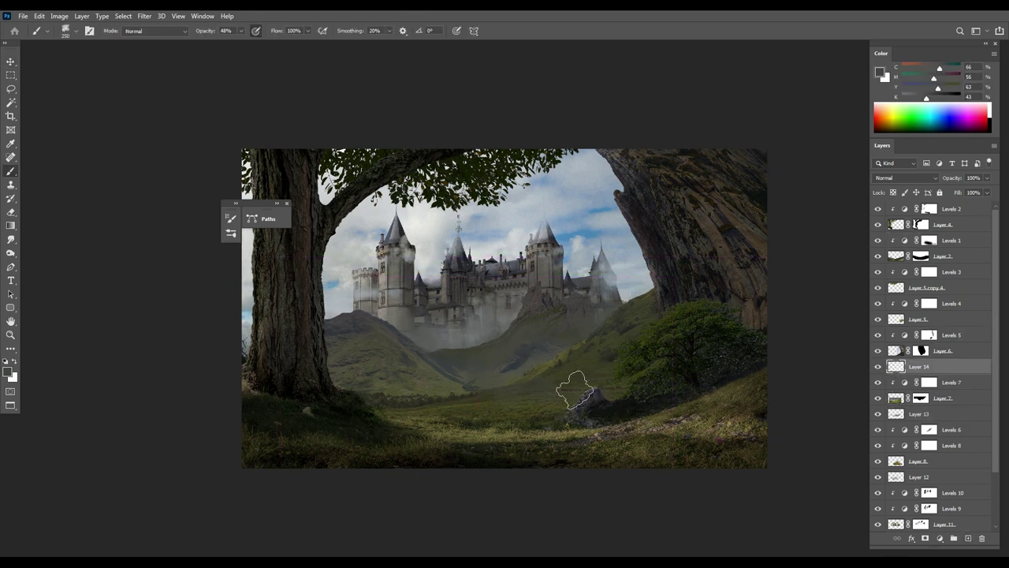
alt+click(572, 199)
key(bracketleft)
key(bracketleft)
mouse_move(281, 424)
mouse_down()
mouse_move(491, 416)
mouse_move(563, 428)
mouse_move(610, 402)
mouse_up()
Step: Move the mist layer below Layer 2 and brush broader mist over the valley floor near the rock
key(ctrl+bracketright)
key(ctrl+bracketright)
key(ctrl+bracketright)
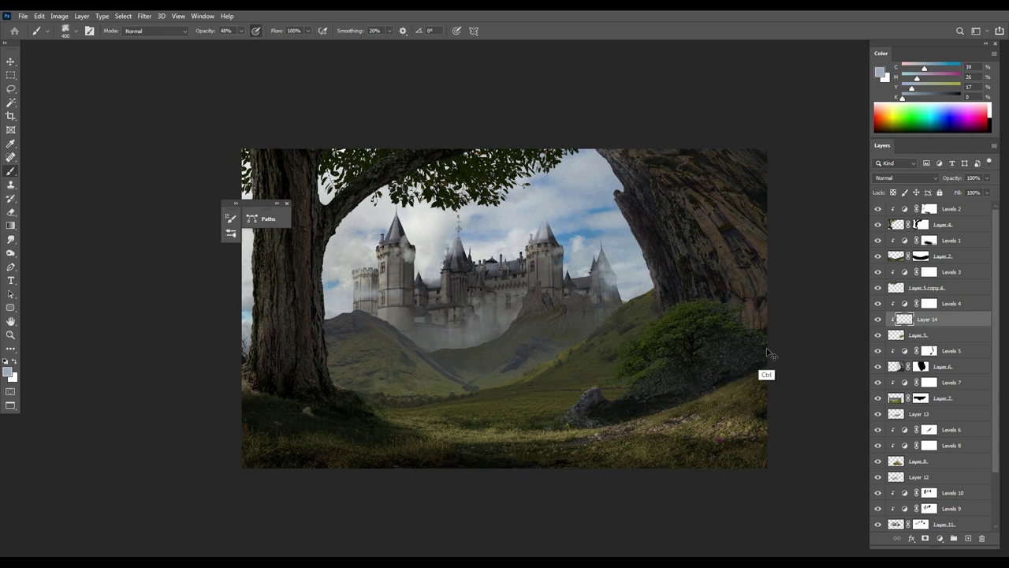
key(ctrl+bracketright)
key(ctrl+bracketright)
key(ctrl+bracketright)
key(ctrl+bracketright)
key(ctrl+bracketright)
key(ctrl+bracketleft)
key(ctrl+bracketleft)
key(bracketright)
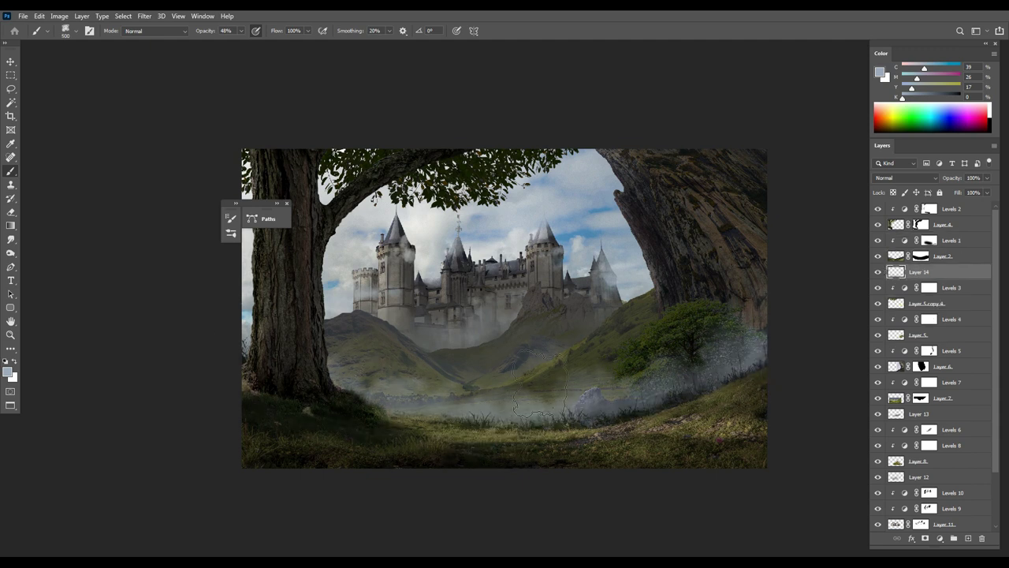
drag(733, 346, 583, 378)
key(e)
right_click(445, 272)
key(Escape)
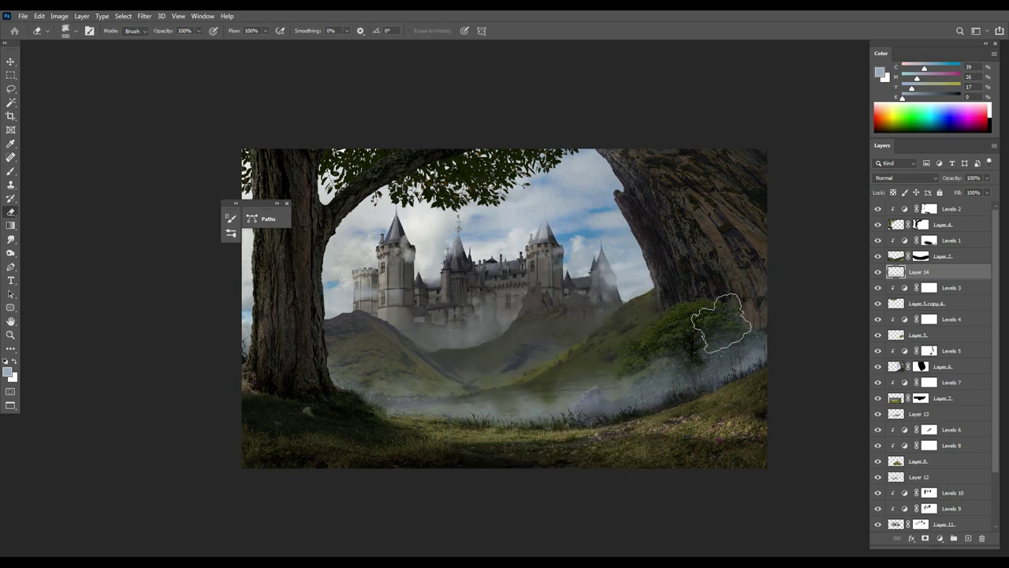
Step: Add a Hue/Saturation adjustment above Layer 5 and compare it and Levels 4 on the tree
key(v)
click(918, 335)
click(939, 538)
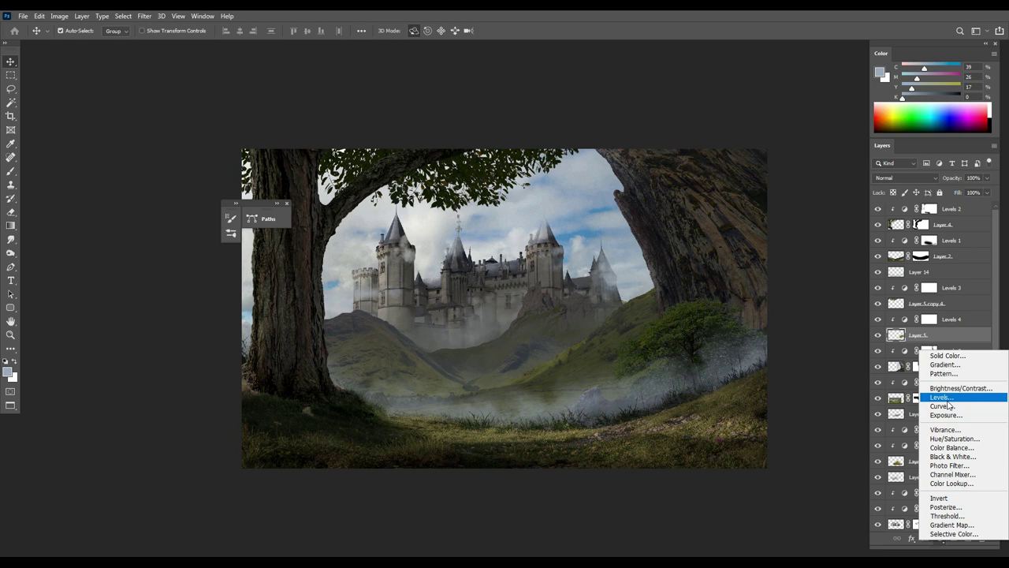
click(950, 443)
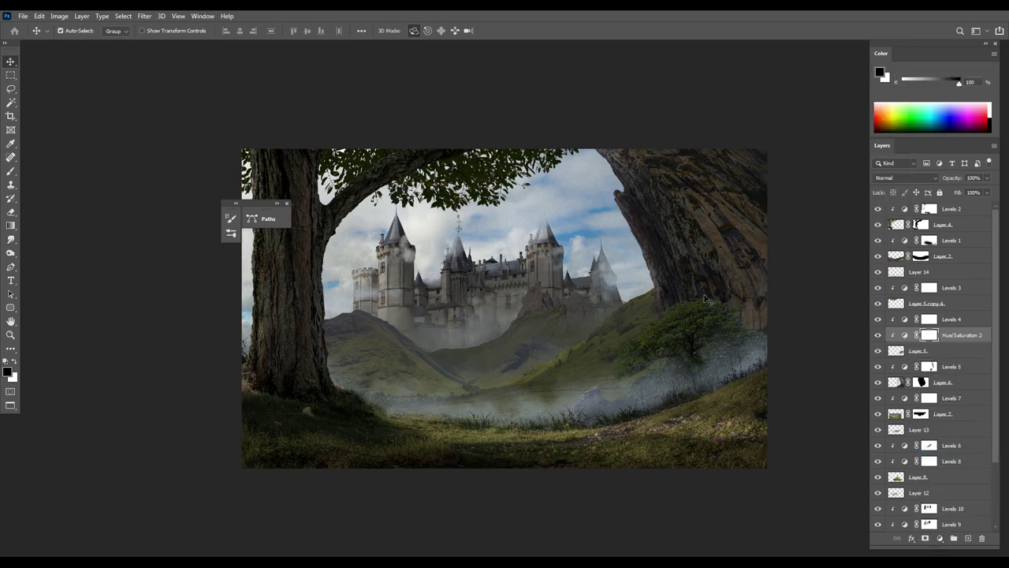
scroll(709, 300, up, 5)
click(879, 334)
click(879, 319)
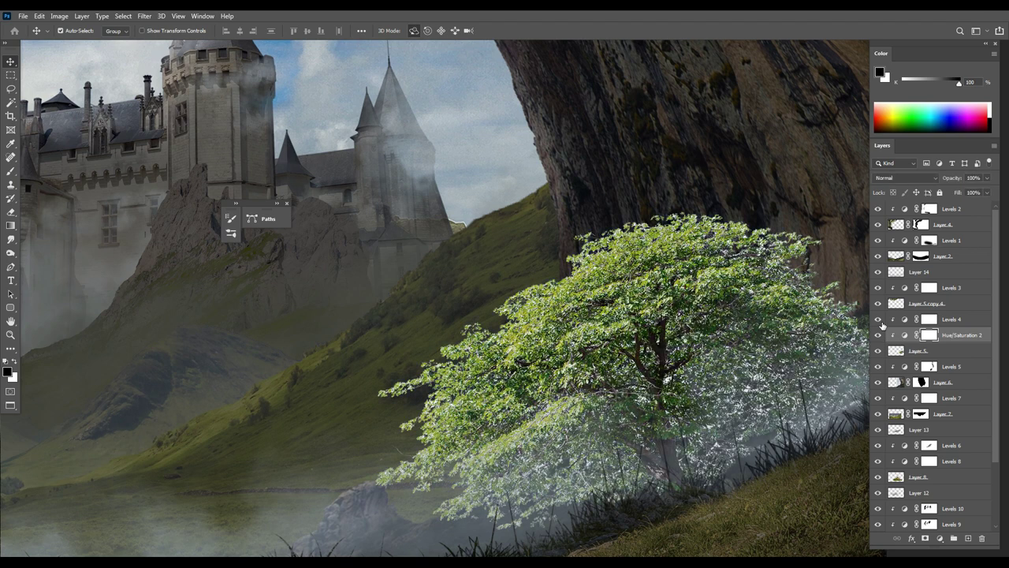
click(879, 319)
Step: Paint the Levels 4 mask with an 80 px brush over the tree's left and upper foliage
click(952, 319)
key(b)
right_click(634, 268)
double_click(684, 326)
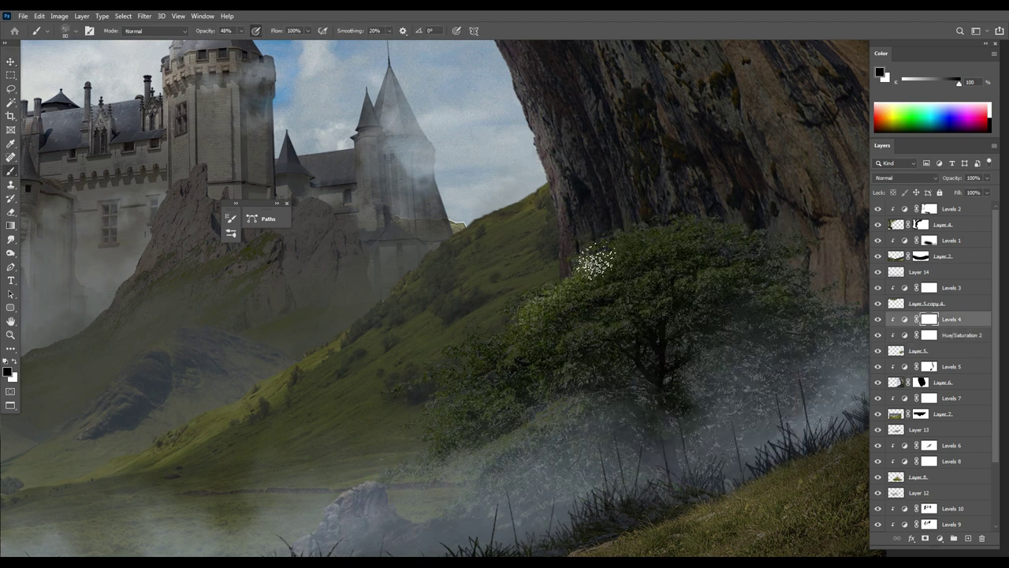
mouse_move(459, 335)
mouse_down()
mouse_move(428, 360)
mouse_move(628, 251)
mouse_up()
mouse_move(757, 229)
mouse_down()
mouse_move(567, 273)
mouse_move(726, 223)
mouse_up()
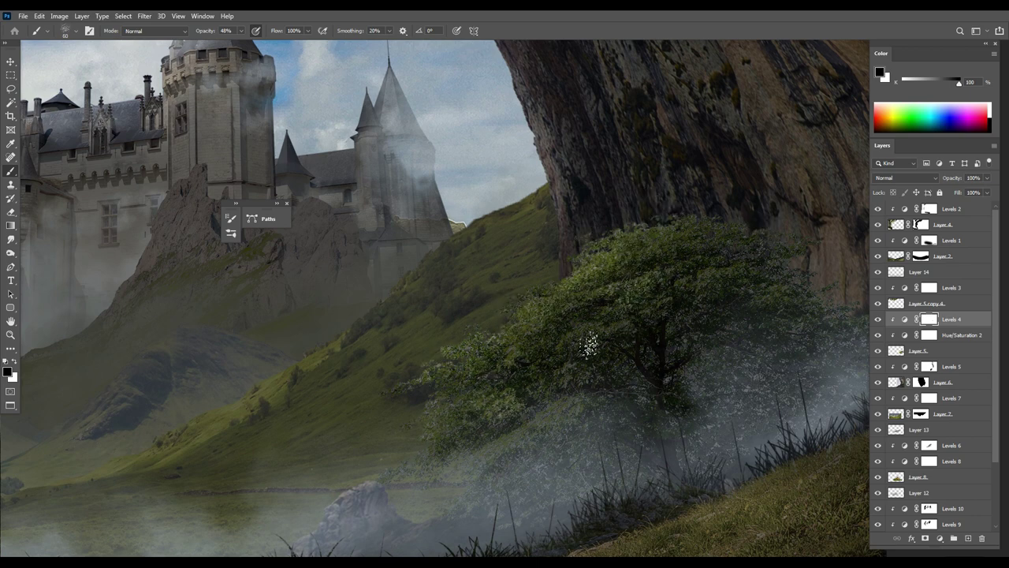
Step: Fit the whole composition on screen and toggle Hue/Saturation 2 to compare
key(ctrl+0)
key(ctrl+minus)
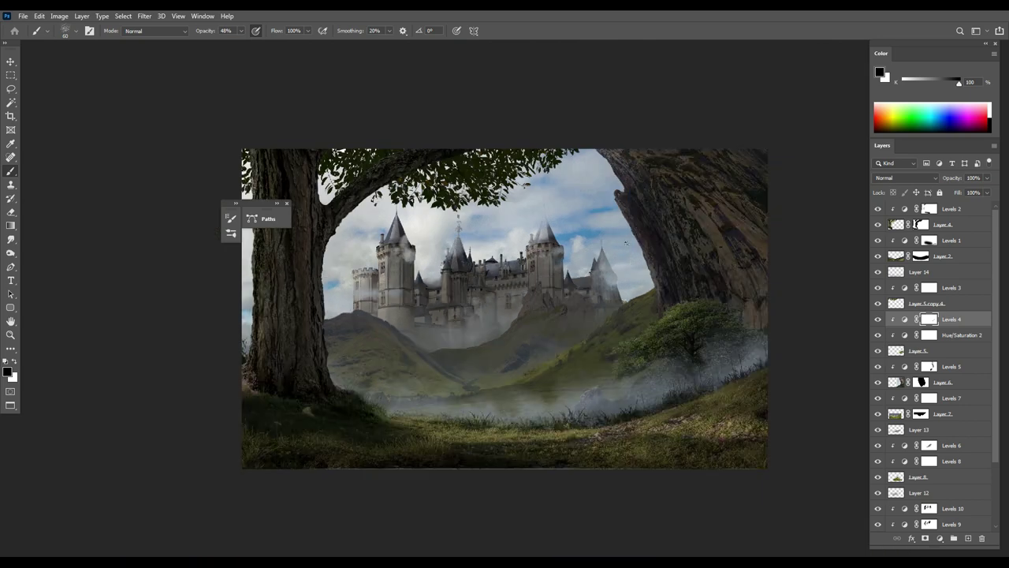
key(ctrl+minus)
key(ctrl+plus)
click(877, 334)
click(877, 334)
scroll(716, 426, down, 1)
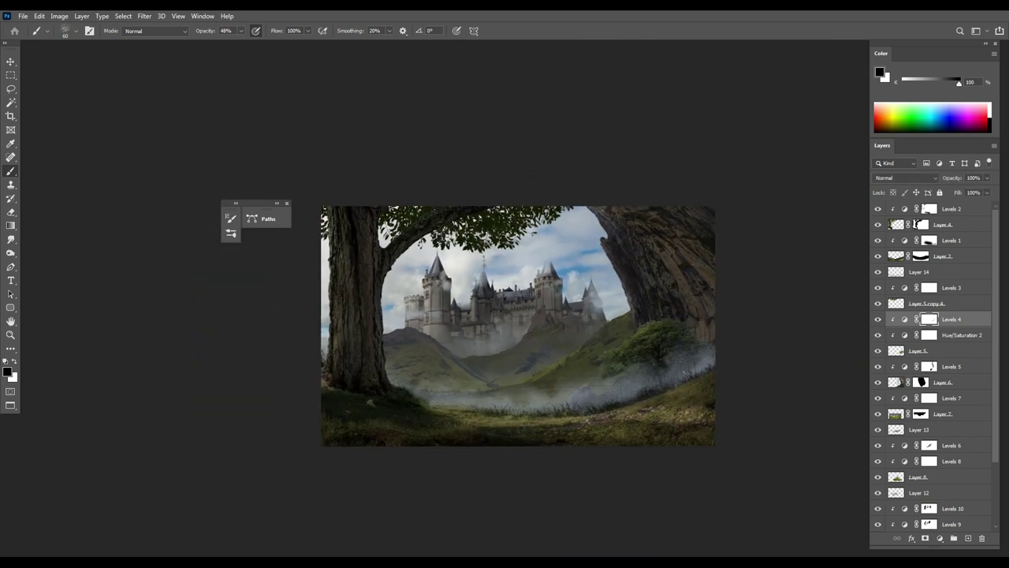
Step: On a new layer above Layer 9, darken the top sky edge with an 800 px cloud brush
alt+click(583, 250)
key(alt+comma)
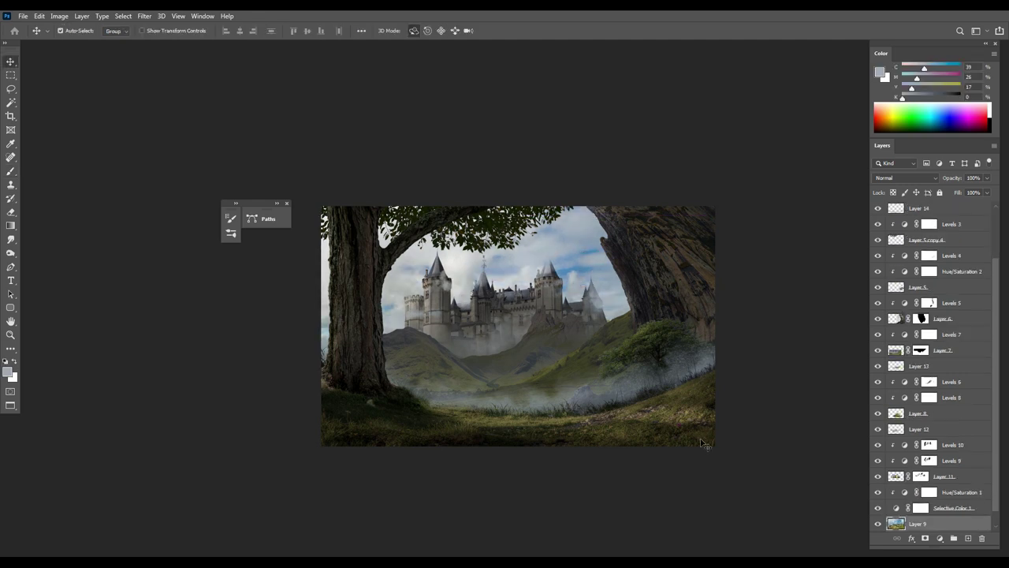
right_click(566, 274)
double_click(672, 378)
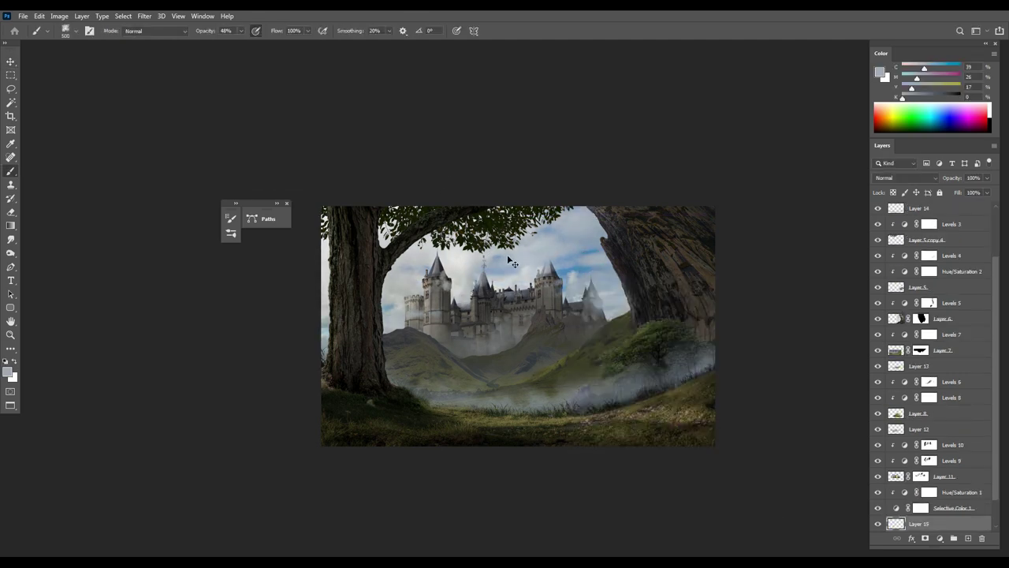
alt+click(580, 260)
key(bracketright)
key(bracketright)
key(bracketright)
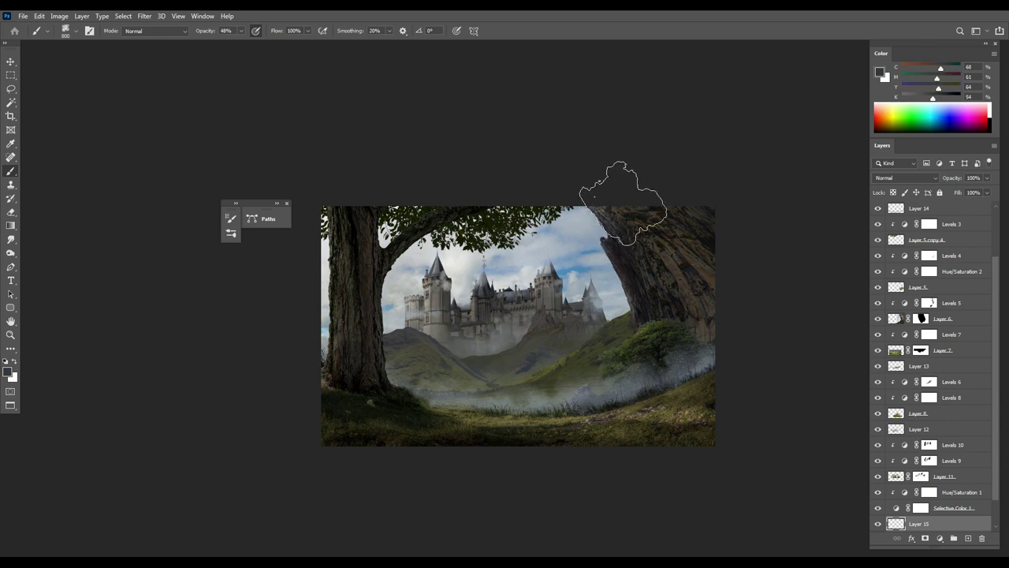
alt+click(623, 203)
drag(623, 203, 395, 203)
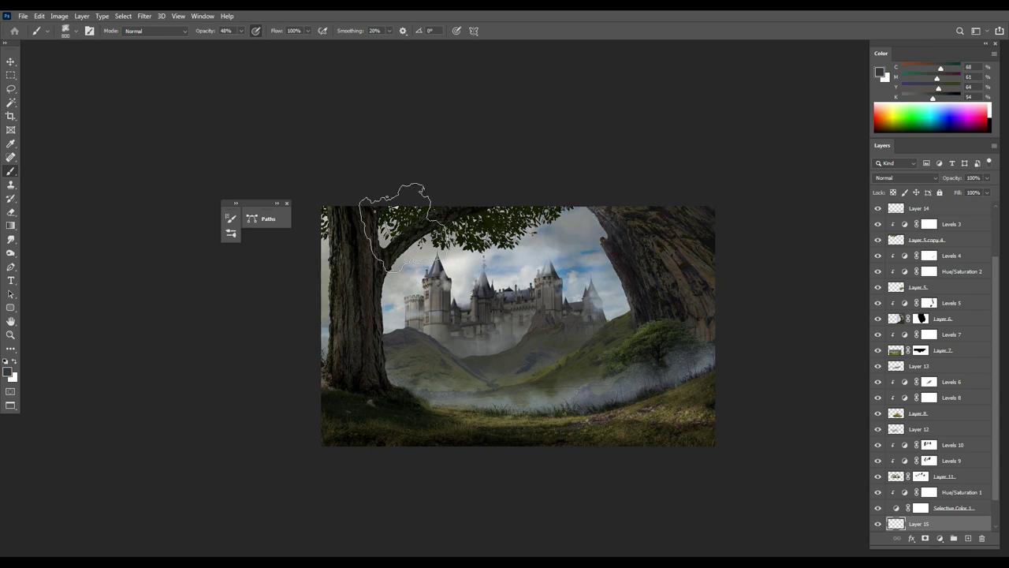
Step: Choose a lighter grey foreground colour in the Color Picker
key(F5)
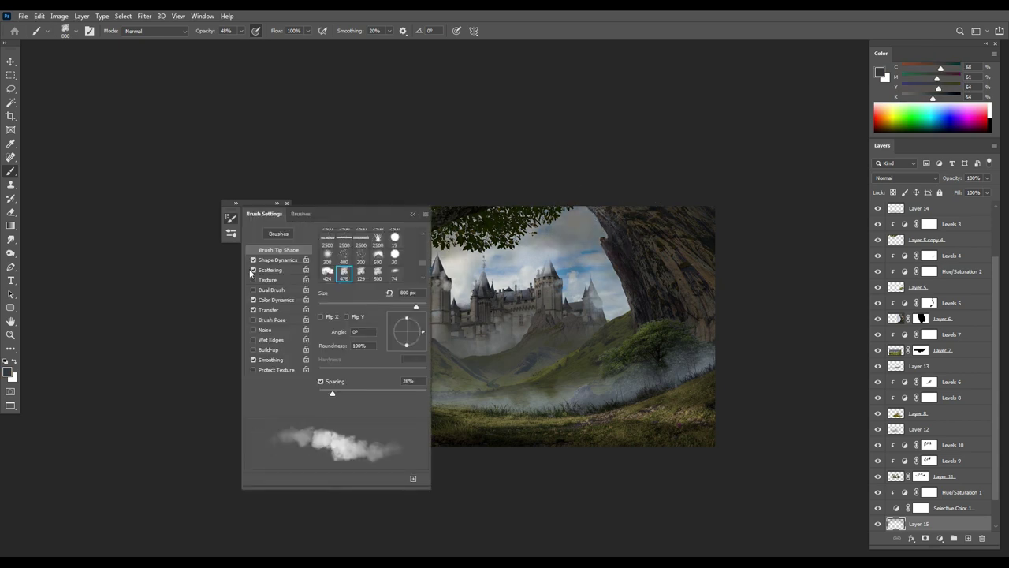
key(Tab)
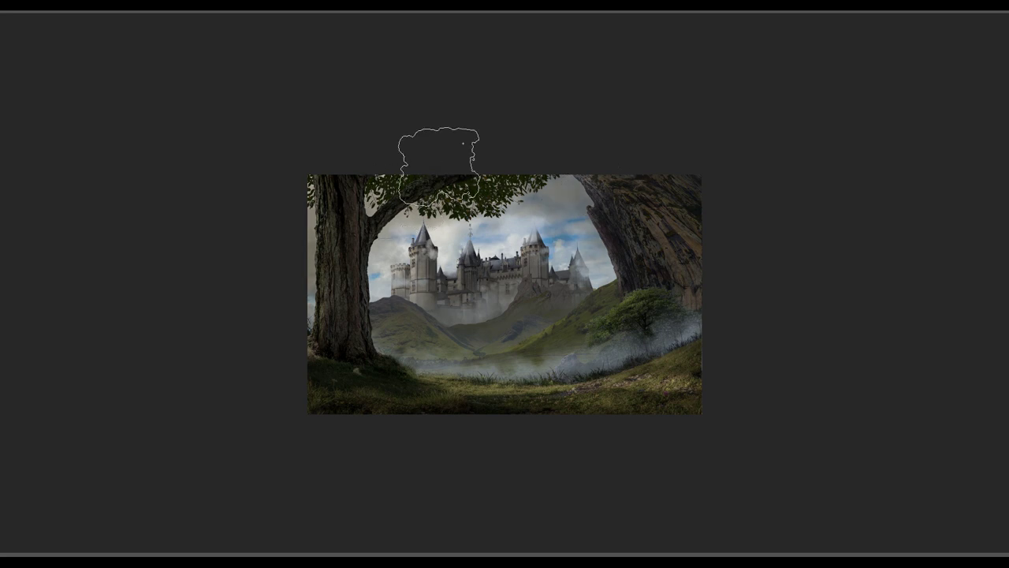
key(F6)
click(880, 73)
click(548, 280)
key(Return)
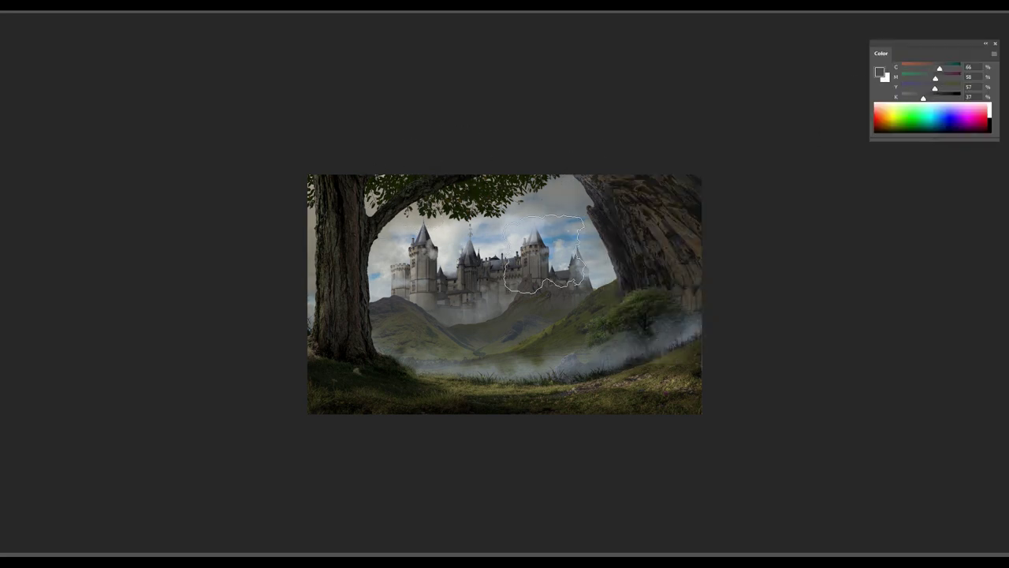
Step: Change the paint colour to a blue-grey and bring back the Layers panel
click(879, 72)
key(Return)
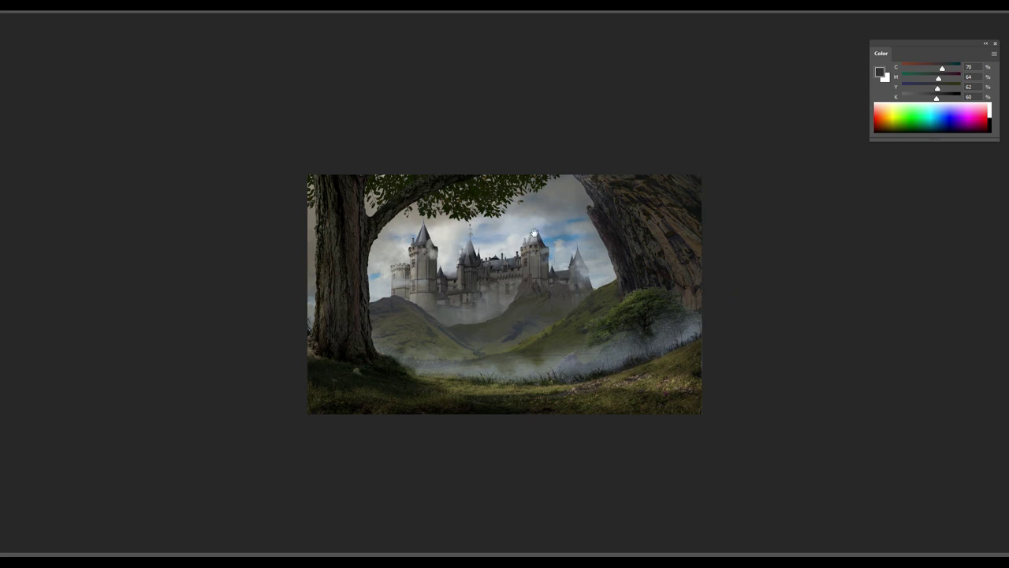
key(ctrl+plus)
click(879, 73)
click(631, 275)
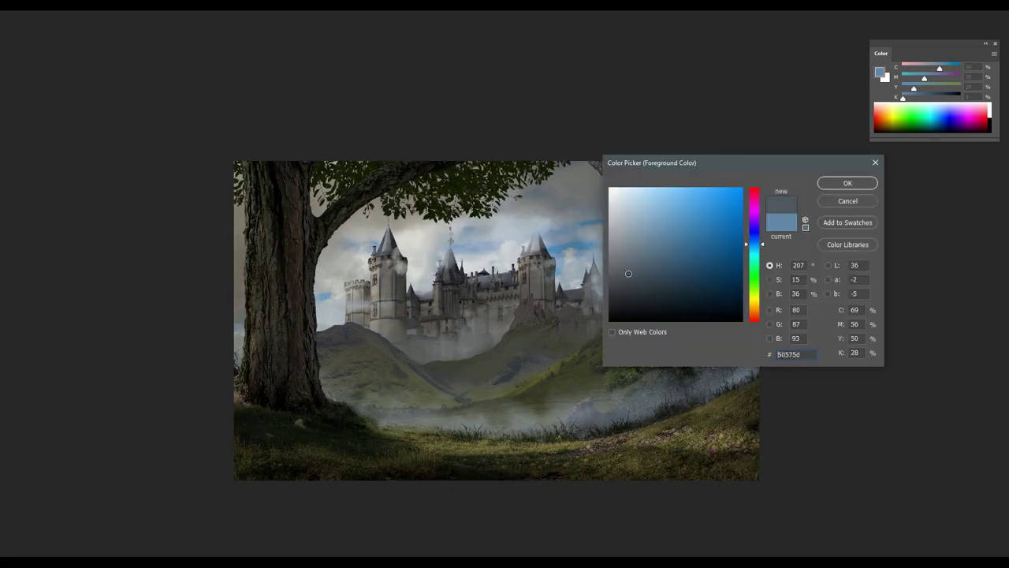
key(Return)
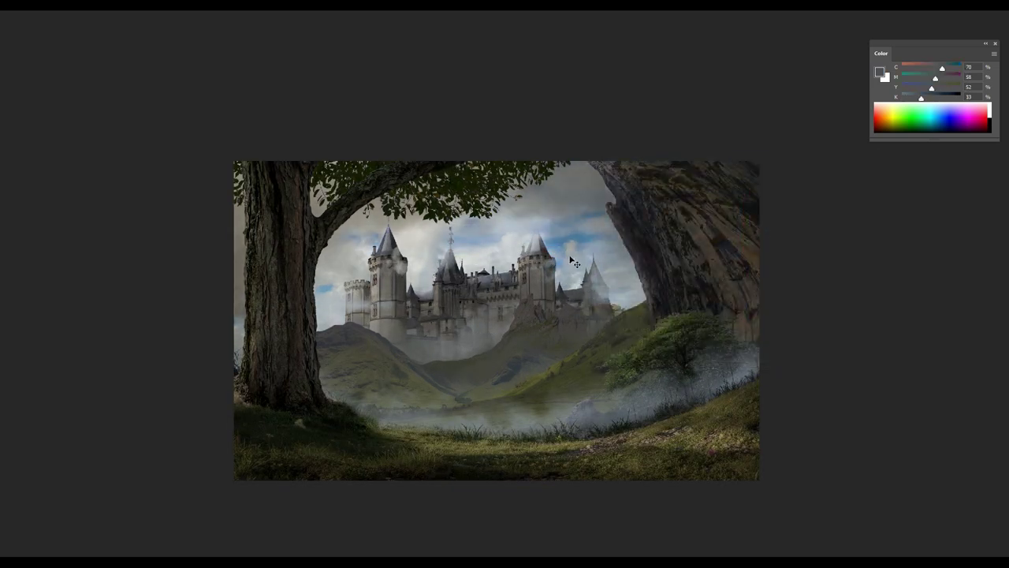
key(F7)
click(939, 538)
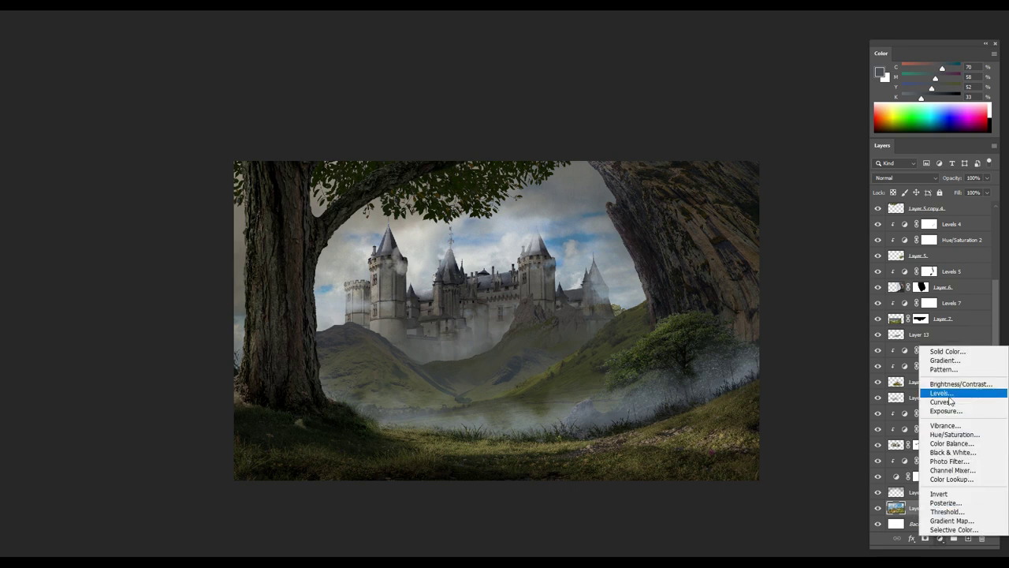
Step: Add a clipped Hue/Saturation adjustment above Layer 9 that desaturates the sky
click(954, 442)
click(828, 279)
drag(828, 195, 790, 196)
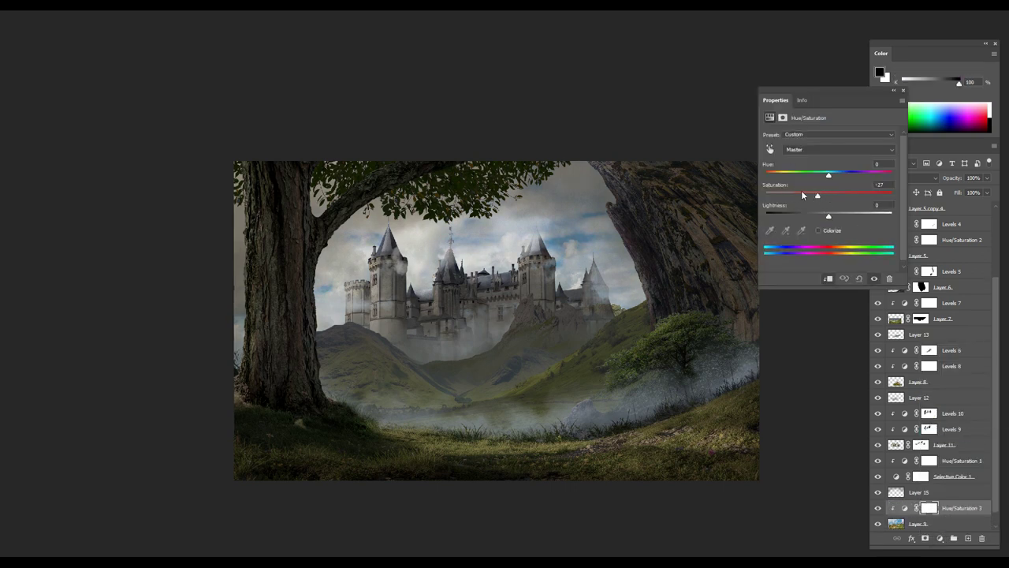
click(903, 90)
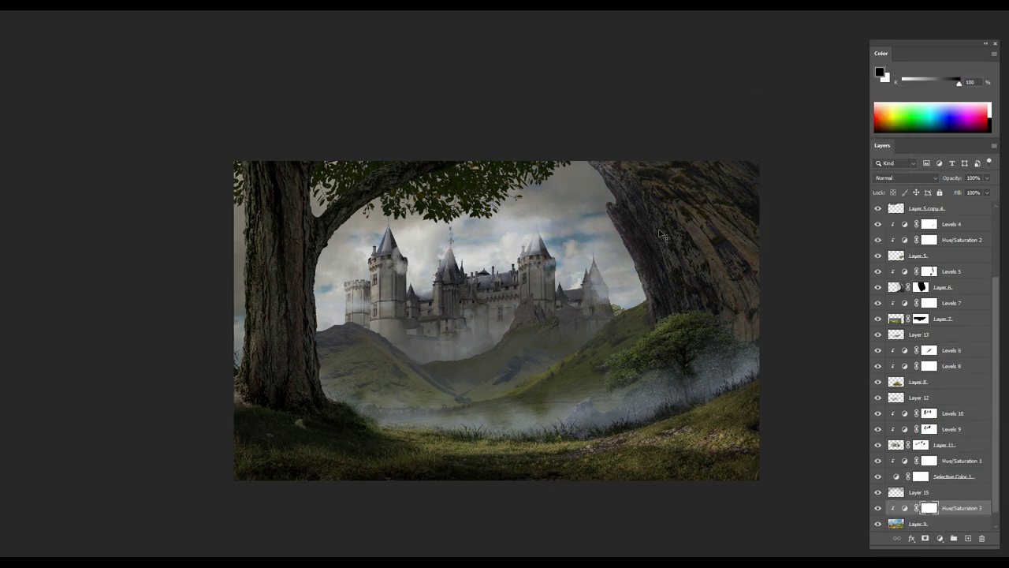
Step: Add a clipped Exposure adjustment darkening the sky and castle, with its mask inverted
click(939, 538)
click(946, 415)
click(828, 277)
drag(828, 161, 797, 160)
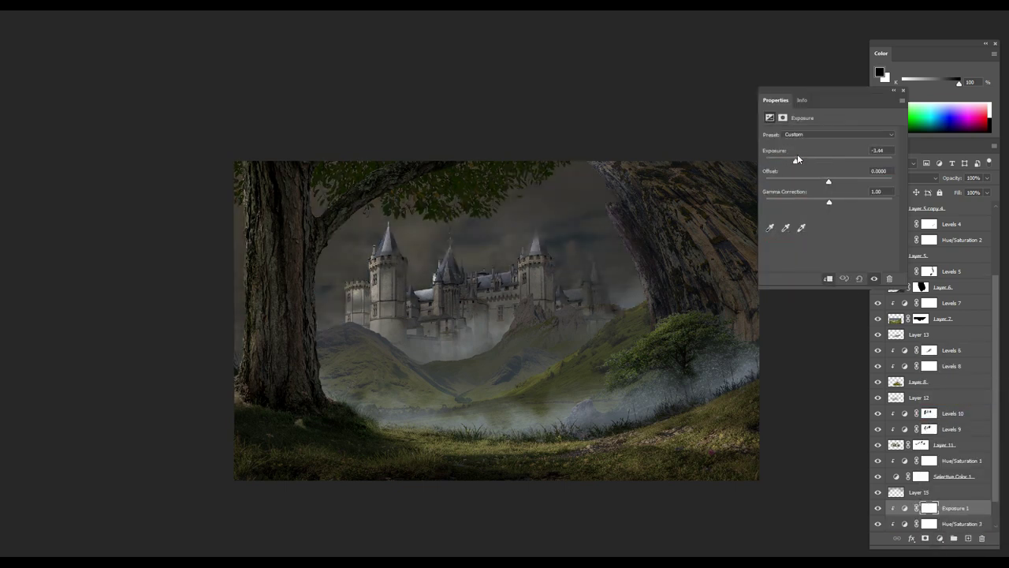
click(903, 91)
key(ctrl+i)
Step: Paint white with a large soft brush on the Exposure mask to darken the sky around the castle
right_click(550, 281)
scroll(734, 473, down, 3)
drag(733, 473, 738, 375)
double_click(604, 394)
key(x)
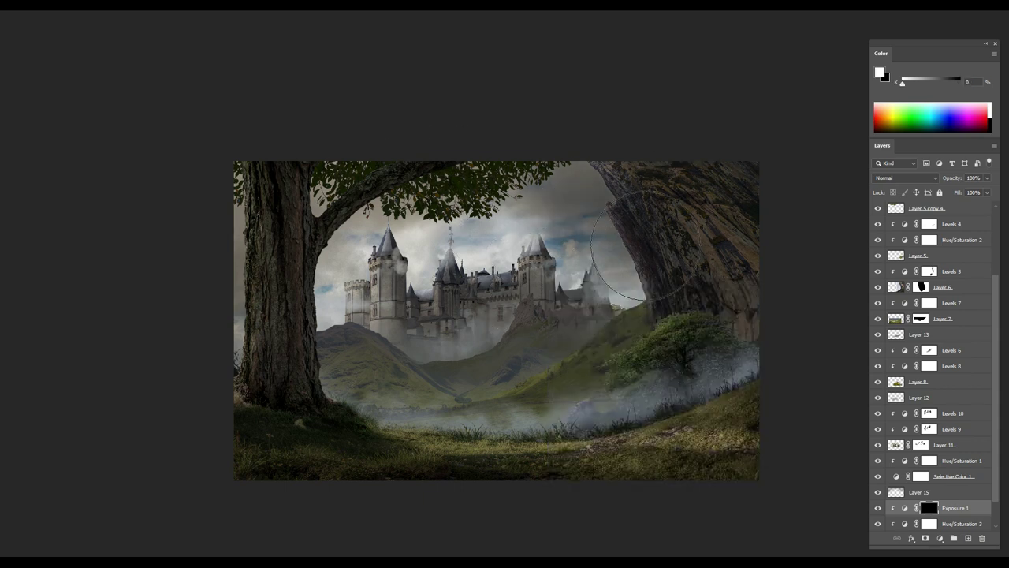
key(ctrl+minus)
key(bracketright)
key(bracketright)
key(bracketright)
key(bracketright)
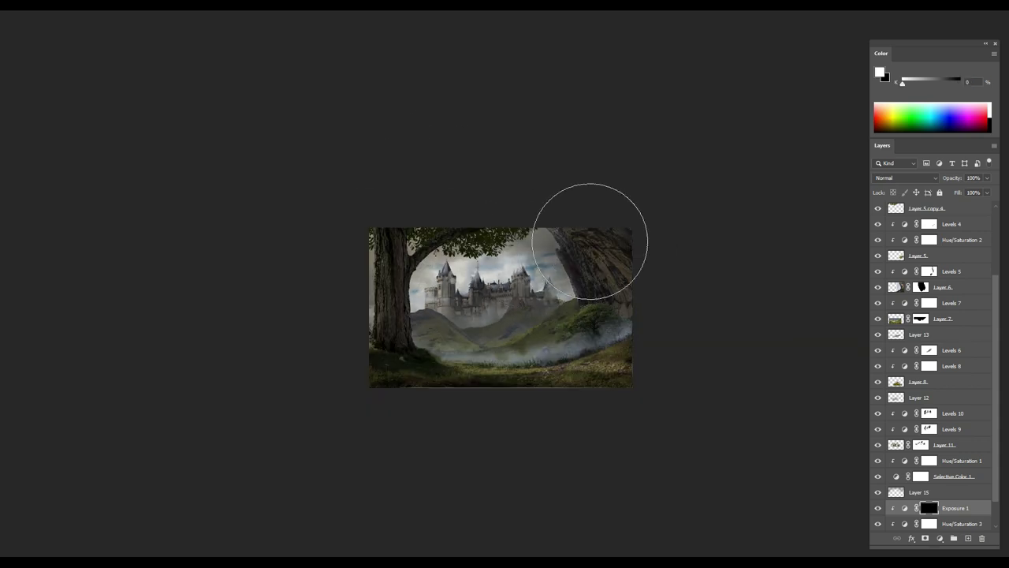
drag(589, 241, 590, 229)
drag(403, 218, 620, 225)
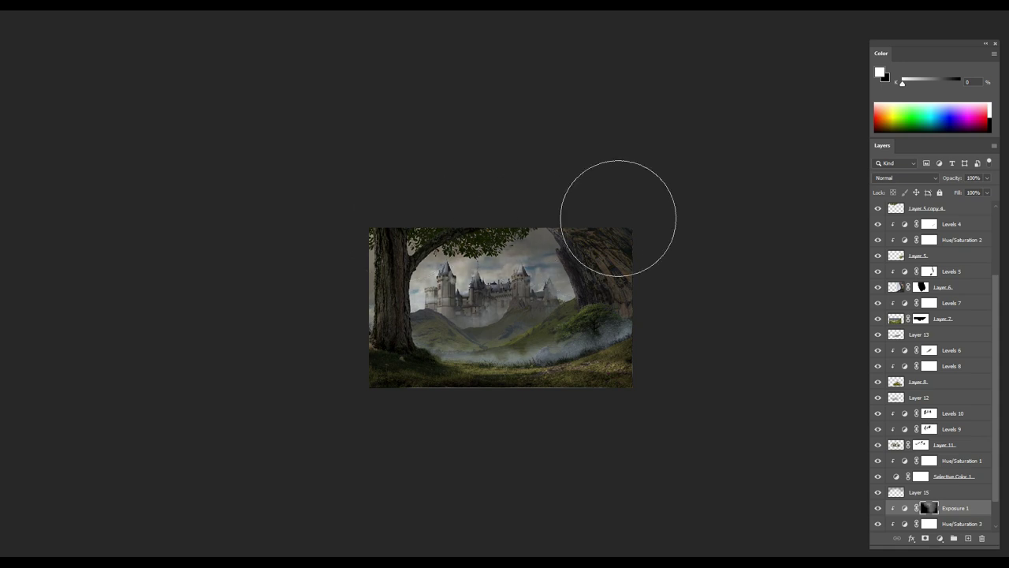
scroll(482, 317, up, 1)
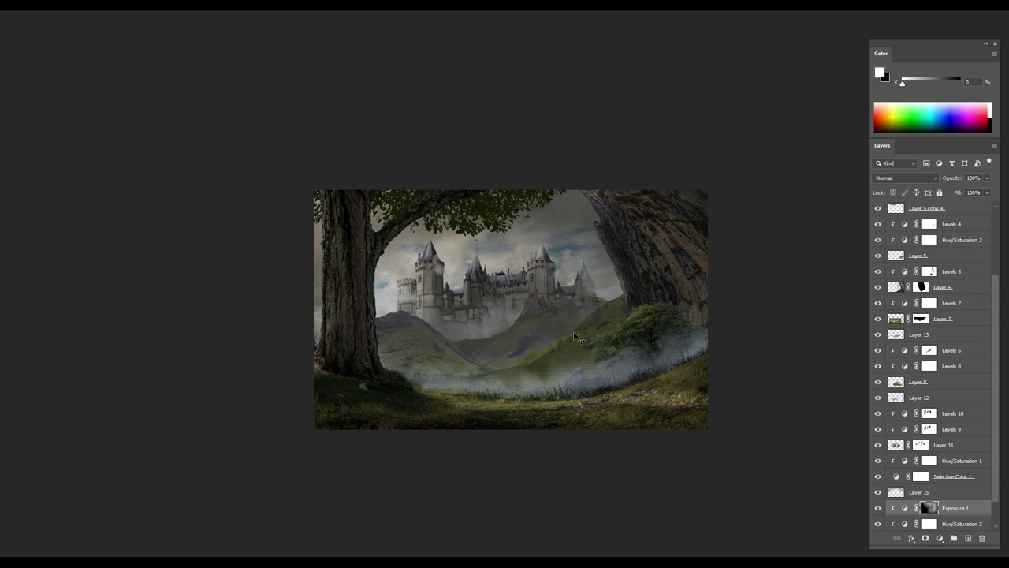
Step: Add a Brightness/Contrast layer at -46, invert its mask and paint in the lower-right grass and tree
ctrl+click(573, 333)
click(940, 538)
click(946, 386)
drag(828, 164, 810, 168)
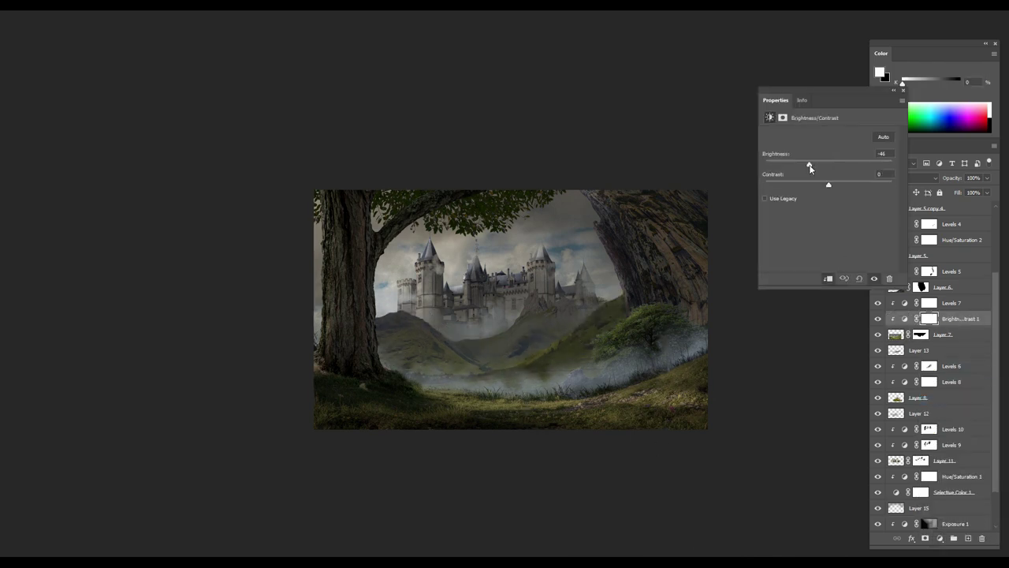
click(902, 93)
key(ctrl+i)
drag(623, 405, 613, 405)
mouse_move(667, 352)
mouse_down()
mouse_move(613, 401)
mouse_move(653, 370)
mouse_up()
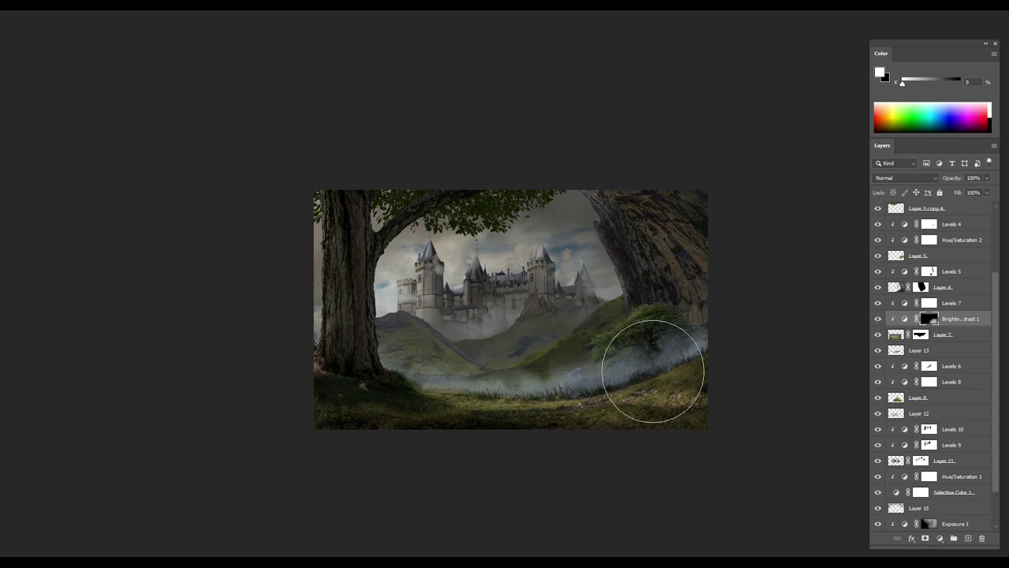
key(bracketleft)
key(bracketleft)
key(bracketleft)
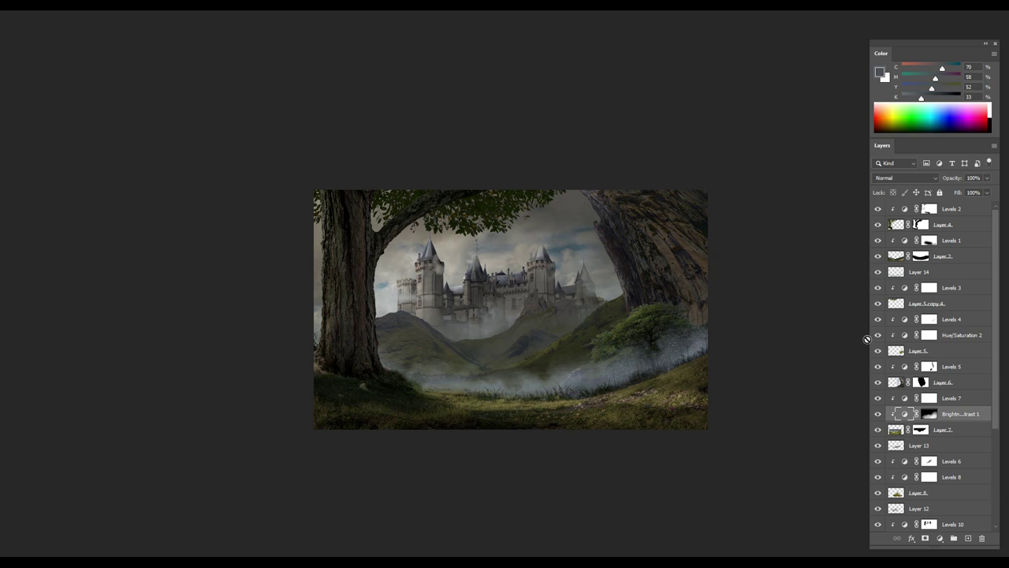
Step: Restore brightness left of the castle on the Brightness/Contrast mask and compare Levels 7
click(928, 413)
drag(370, 303, 374, 288)
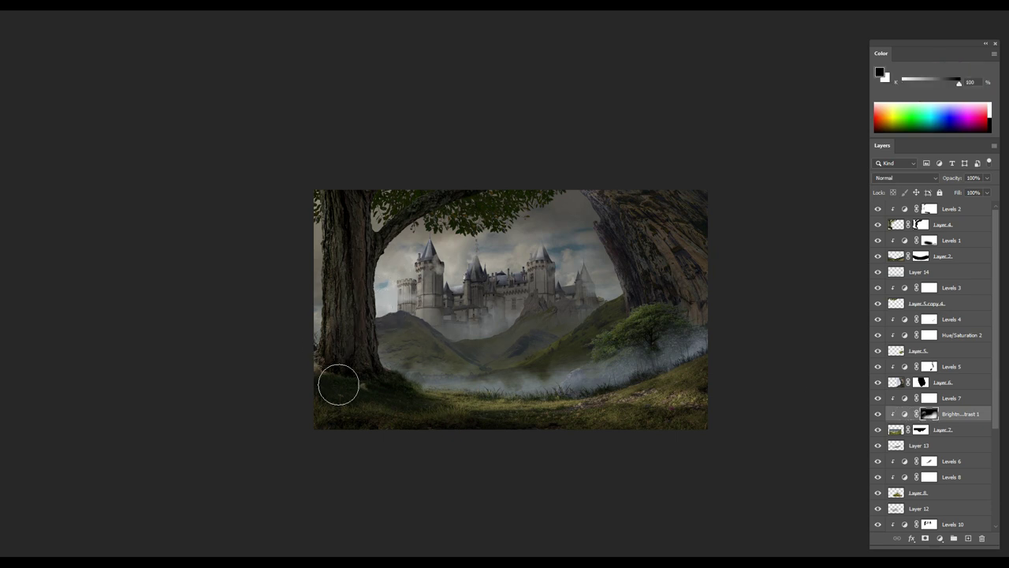
click(878, 398)
click(878, 398)
click(928, 399)
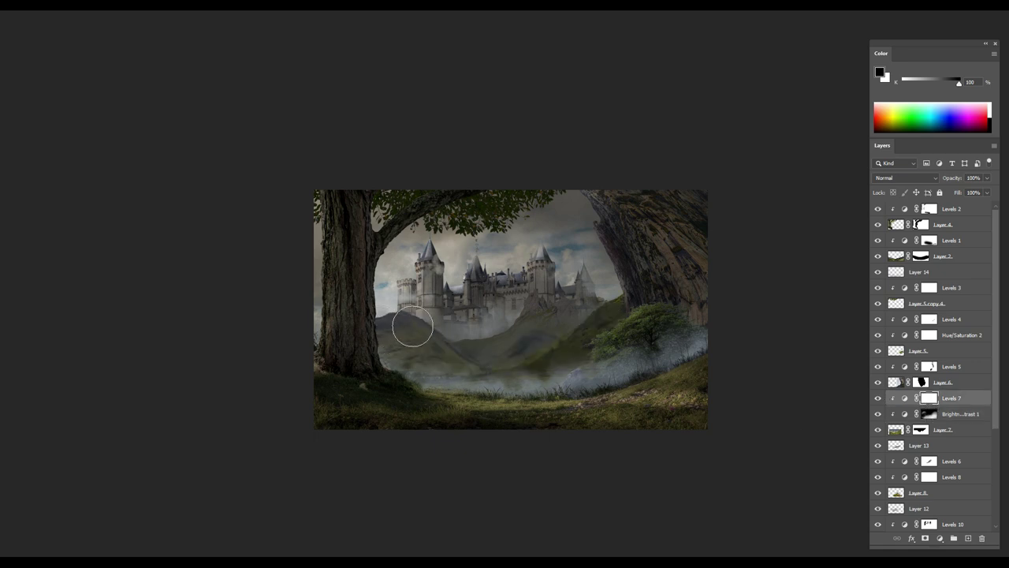
right_click(449, 326)
key(Return)
key(bracketright)
key(bracketright)
key(bracketright)
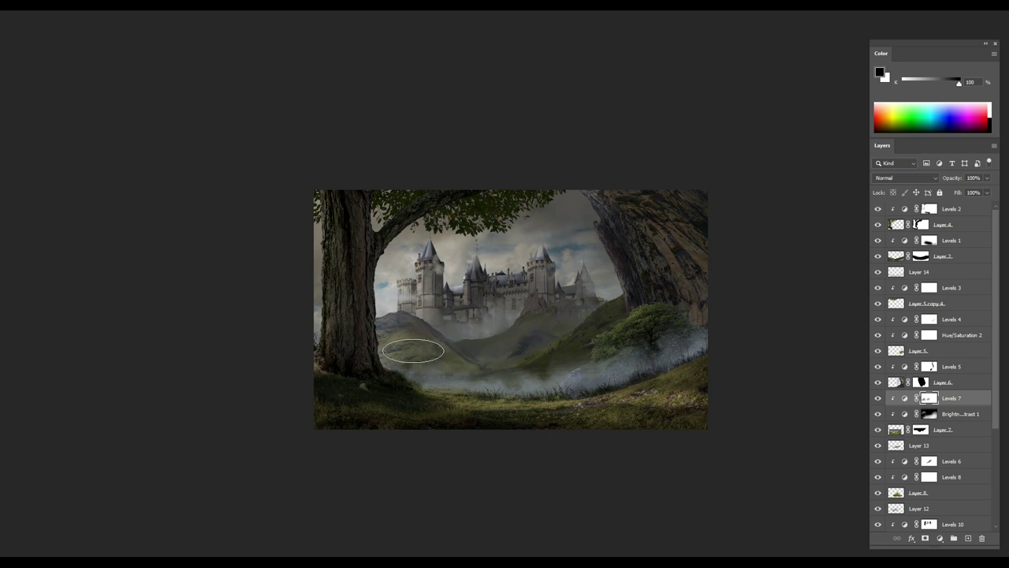
Step: Switch off Levels 6 and paint the Levels 8 mask to brighten the rocks beside the castle
ctrl+click(541, 306)
ctrl+click(539, 306)
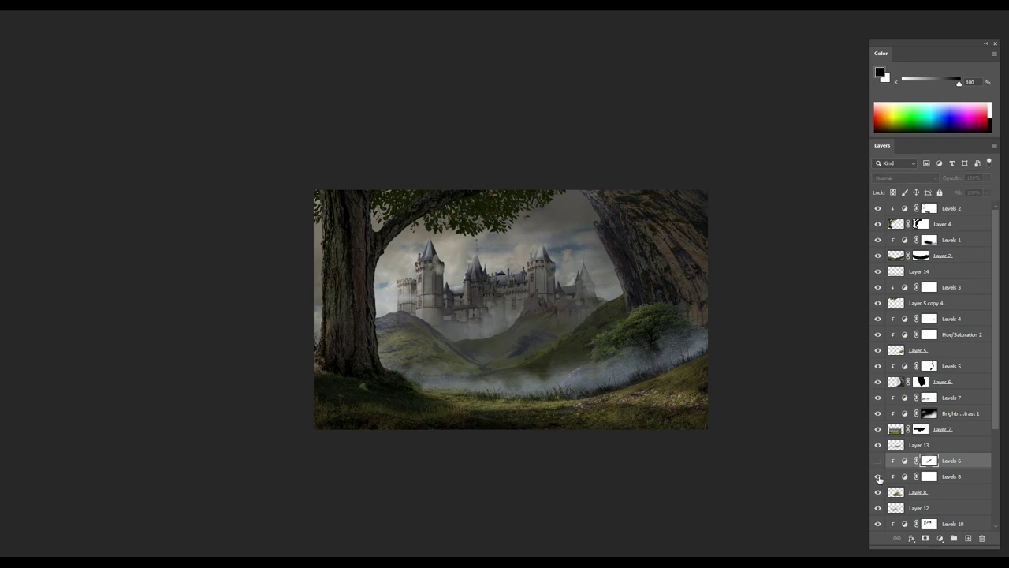
click(929, 476)
scroll(543, 303, up, 2)
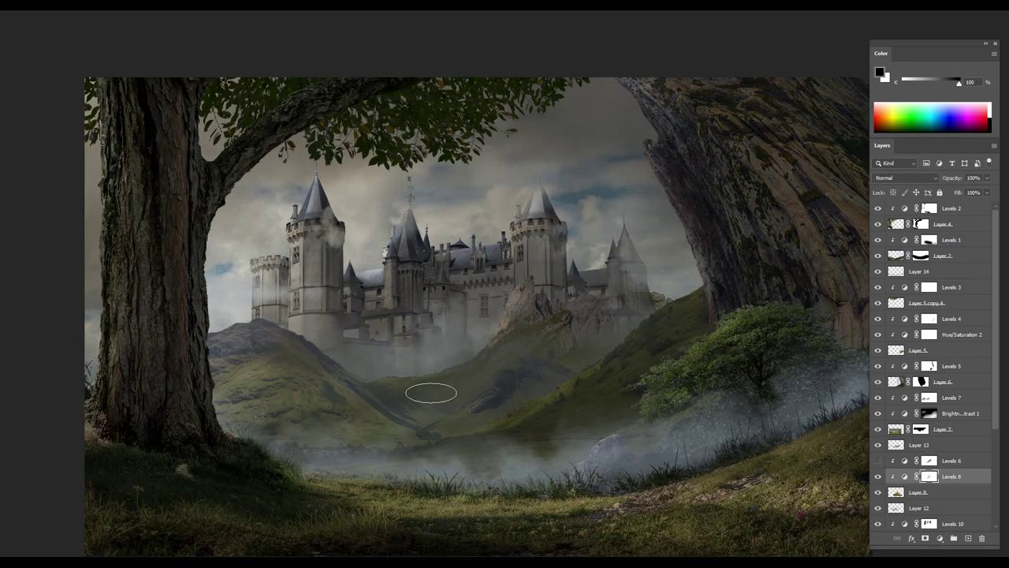
drag(494, 340, 548, 316)
key(x)
Step: Inspect the image up close and select the Levels 1 adjustment
scroll(604, 430, down, 2)
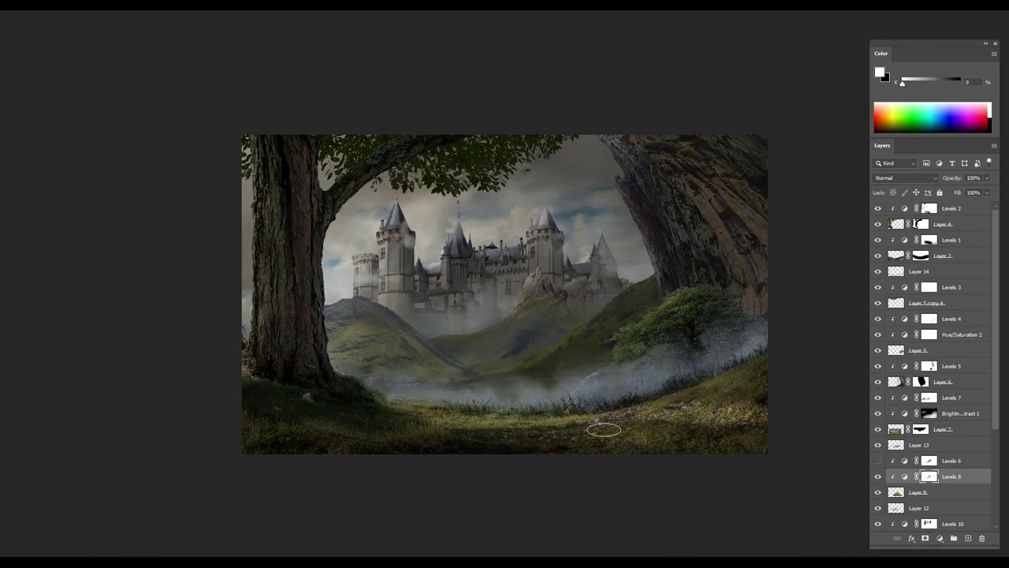
drag(604, 429, 631, 431)
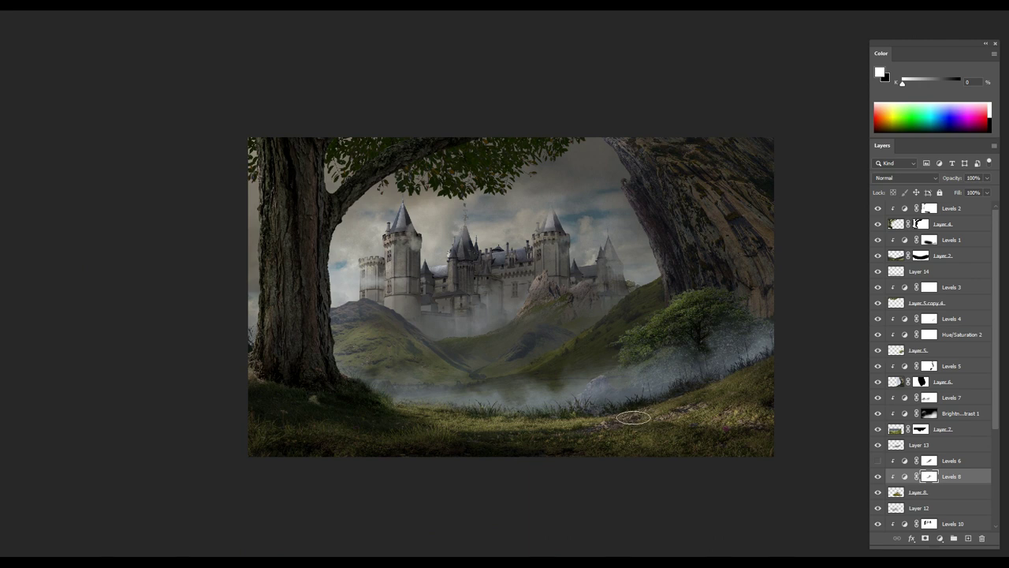
scroll(628, 306, down, 1)
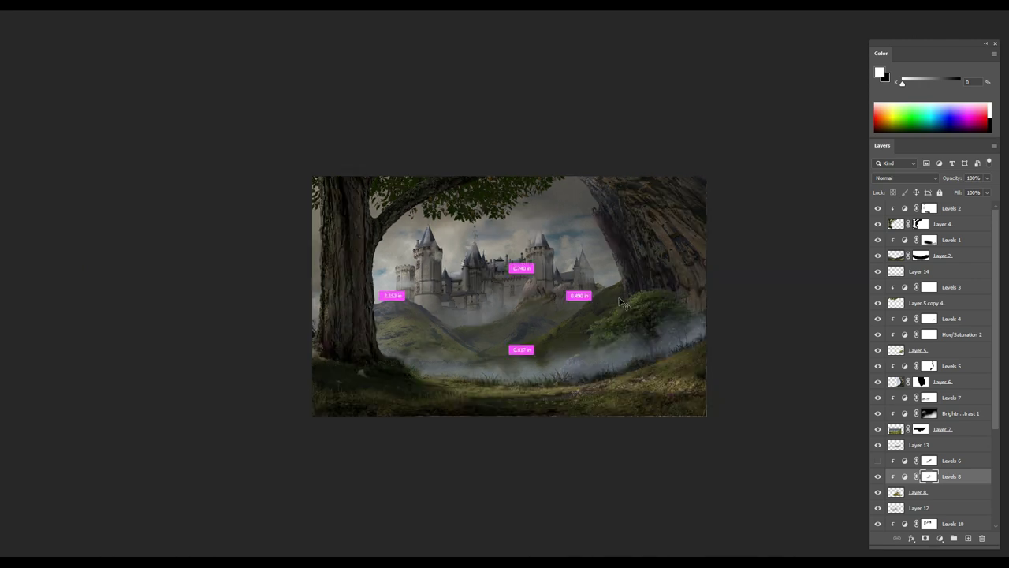
scroll(604, 313, up, 2)
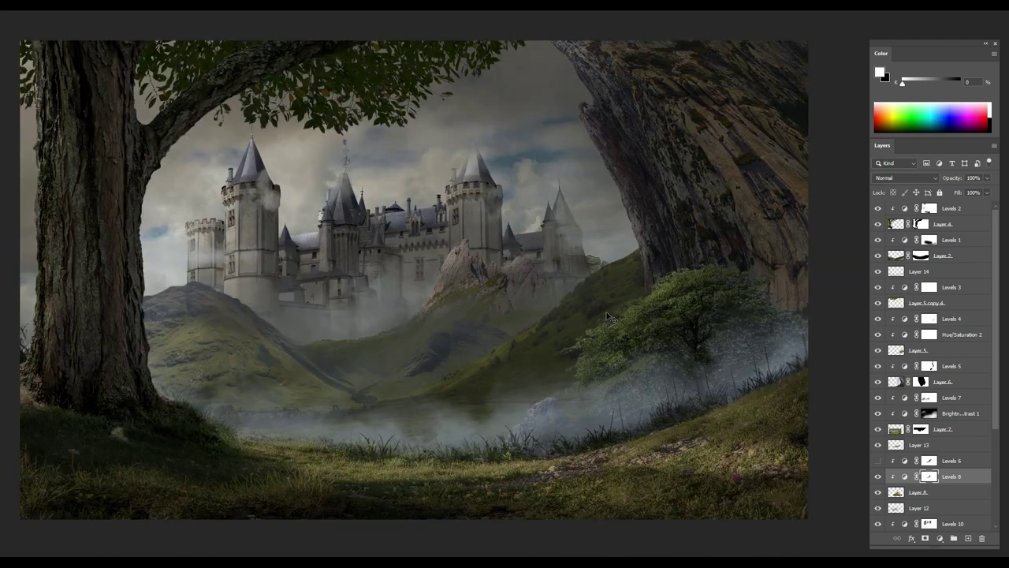
drag(604, 313, 691, 327)
scroll(478, 441, down, 1)
ctrl+click(498, 438)
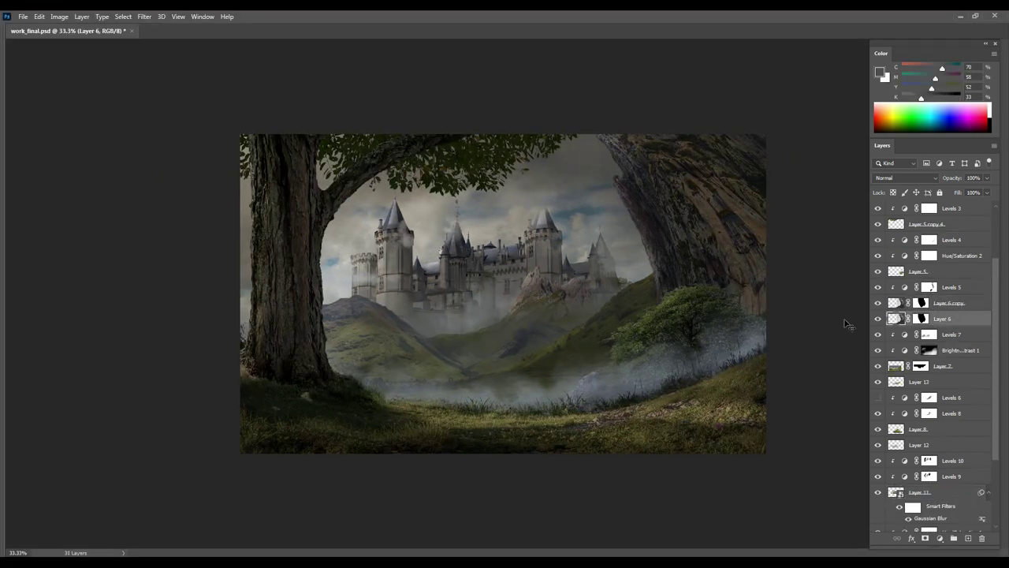
Step: Flip the rock layer horizontally, shrink it and rotate it about 25 degrees
drag(797, 234, 276, 239)
right_click(441, 177)
click(473, 354)
drag(730, 373, 693, 377)
drag(678, 458, 349, 232)
drag(237, 158, 245, 280)
drag(371, 442, 441, 237)
mouse_move(331, 292)
mouse_down()
mouse_move(295, 302)
mouse_move(339, 245)
mouse_move(445, 268)
mouse_move(414, 298)
mouse_up()
key(Return)
Step: Move the rock layer down the stack so it peeks out left of the castle
key(ctrl+shift+bracketleft)
key(ctrl+bracketright)
key(ctrl+bracketright)
key(ctrl+bracketright)
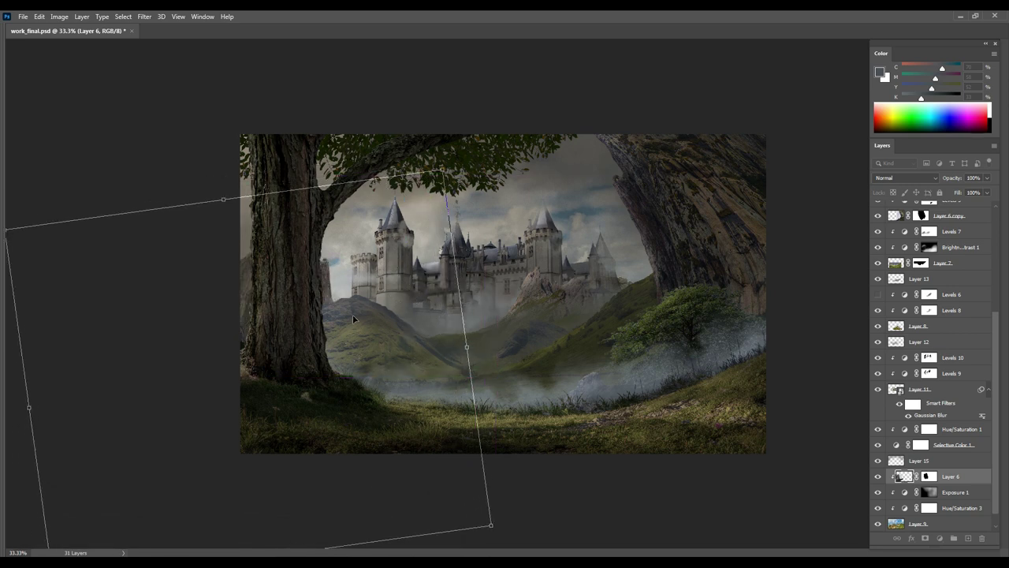
drag(353, 318, 431, 297)
mouse_move(736, 264)
mouse_down()
mouse_move(247, 326)
mouse_move(292, 280)
mouse_up()
key(Return)
Step: Darken the rock layer with Hue/Saturation Lightness -59
key(ctrl+u)
click(712, 220)
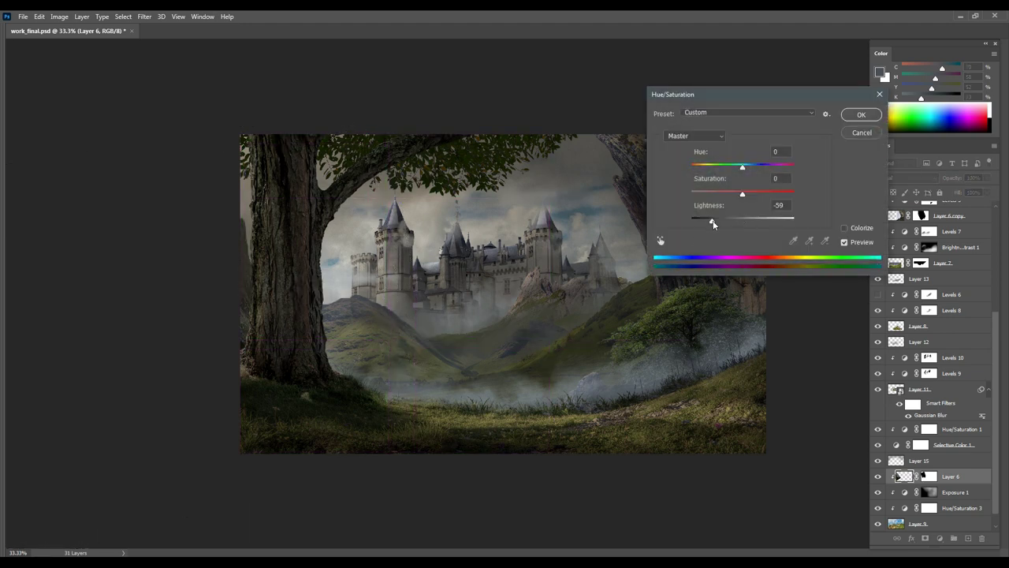
click(861, 116)
key(b)
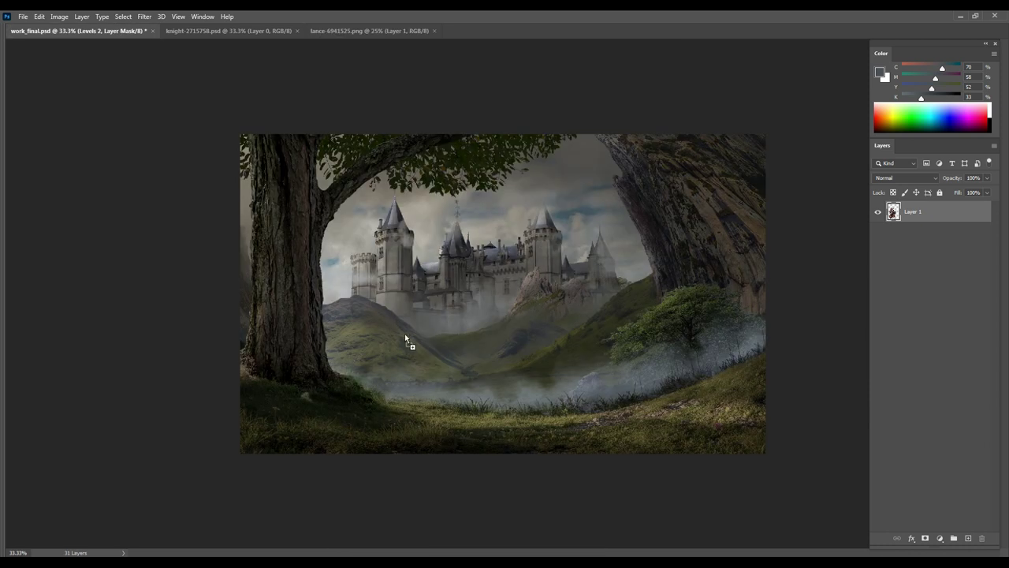
Step: Bring the knight into the composite, scaled down and tilted slightly clockwise on the grass
drag(406, 339, 406, 339)
key(ctrl+t)
mouse_move(547, 63)
mouse_down()
mouse_move(450, 271)
mouse_move(471, 276)
mouse_up()
drag(432, 309, 438, 327)
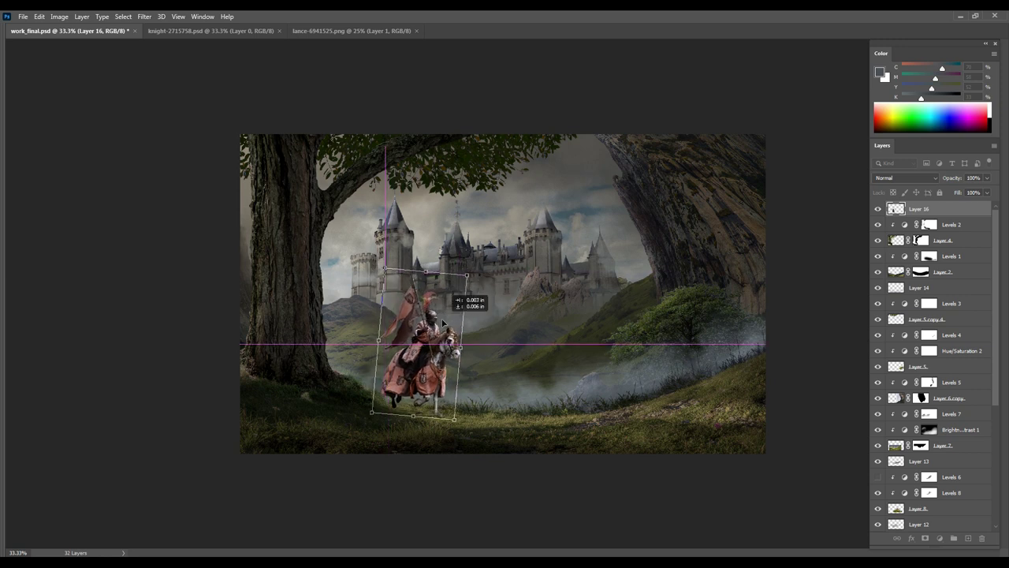
key(Return)
key(ctrl+plus)
key(ctrl+plus)
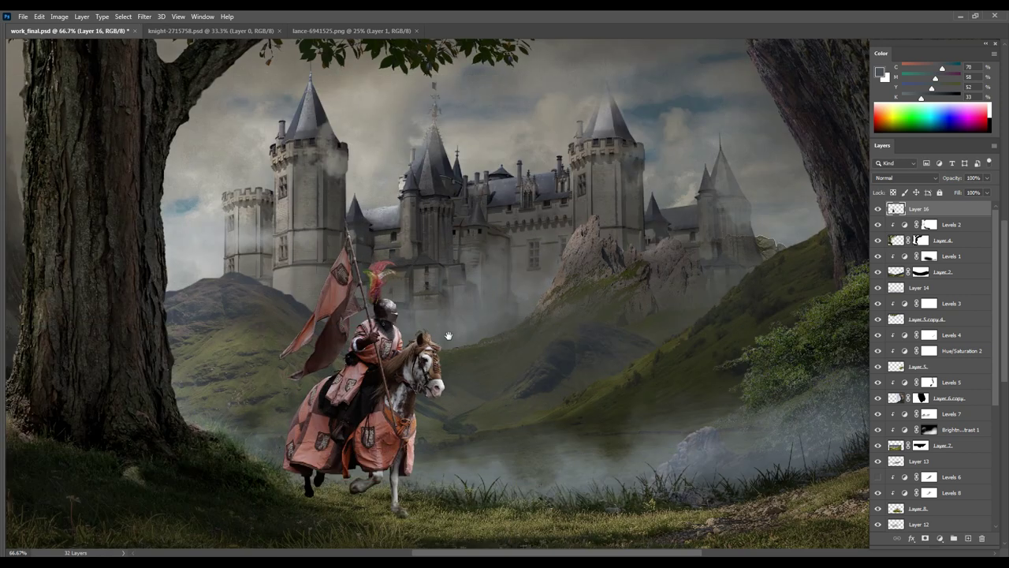
Step: Shift the knight's midtones toward cyan with Color Balance −16, −3, −7
key(ctrl+b)
mouse_move(632, 132)
mouse_down()
mouse_move(626, 144)
mouse_move(643, 154)
mouse_move(628, 155)
mouse_up()
key(Return)
Step: Darken the knight with a Levels adjustment, output white lowered to 139
click(940, 540)
click(950, 422)
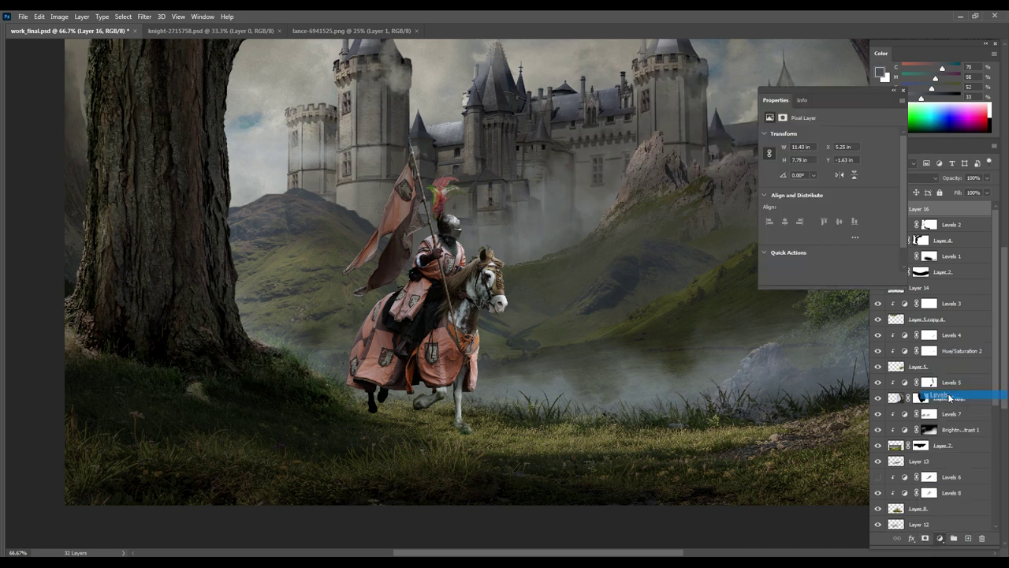
drag(893, 234, 841, 240)
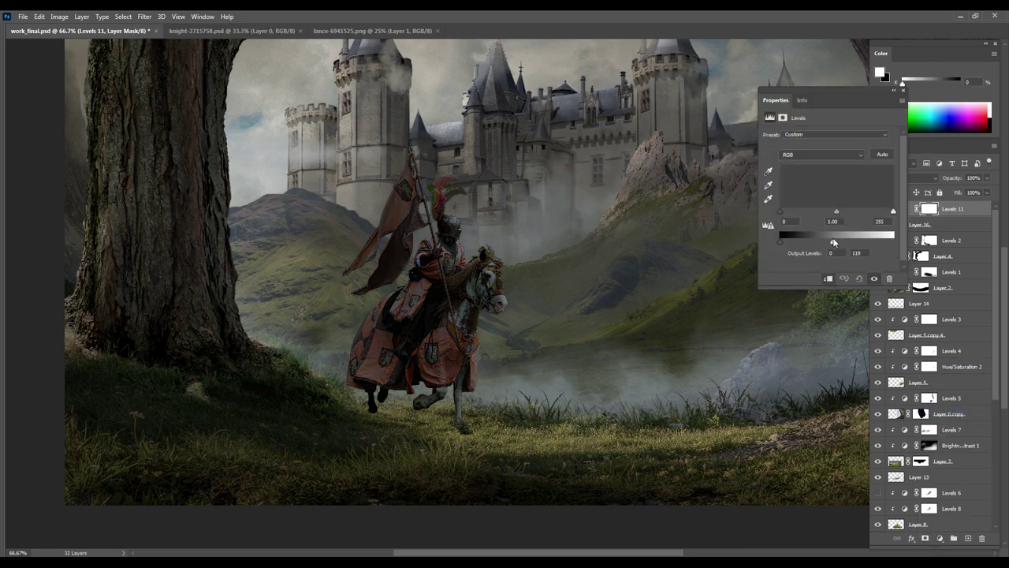
click(509, 432)
scroll(509, 432, up, 1)
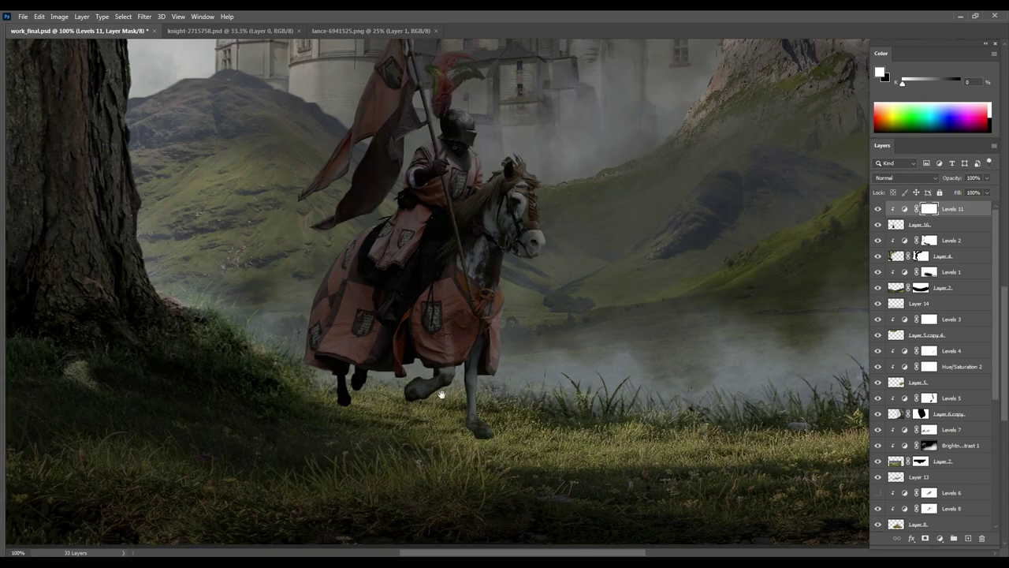
scroll(508, 432, down, 2)
click(957, 272)
Step: Add an Exposure adjustment at -5.00 with gamma slightly raised, its mask inverted to black
click(941, 538)
click(950, 411)
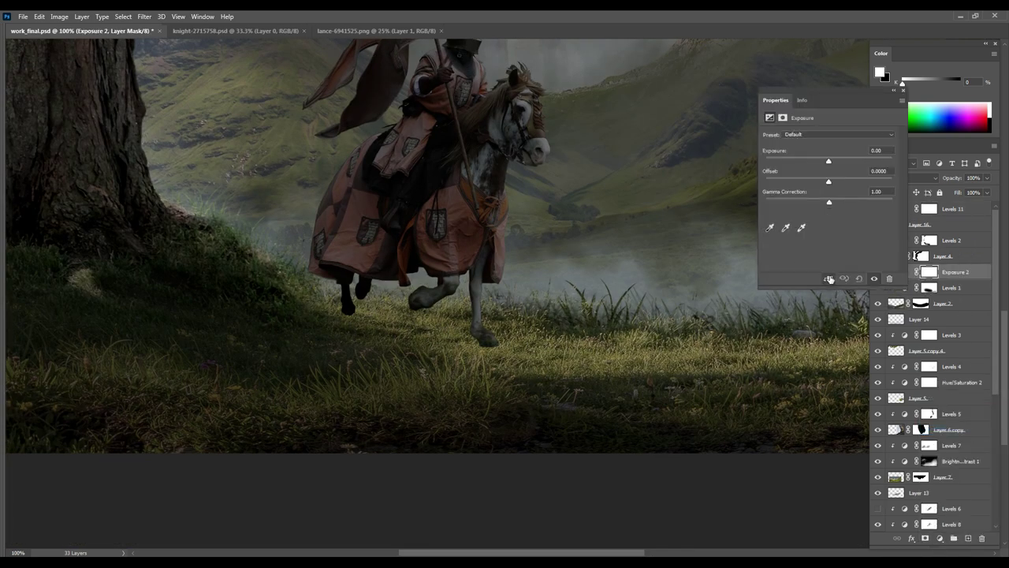
mouse_move(808, 159)
mouse_down()
mouse_move(789, 161)
mouse_move(841, 181)
mouse_move(827, 179)
mouse_up()
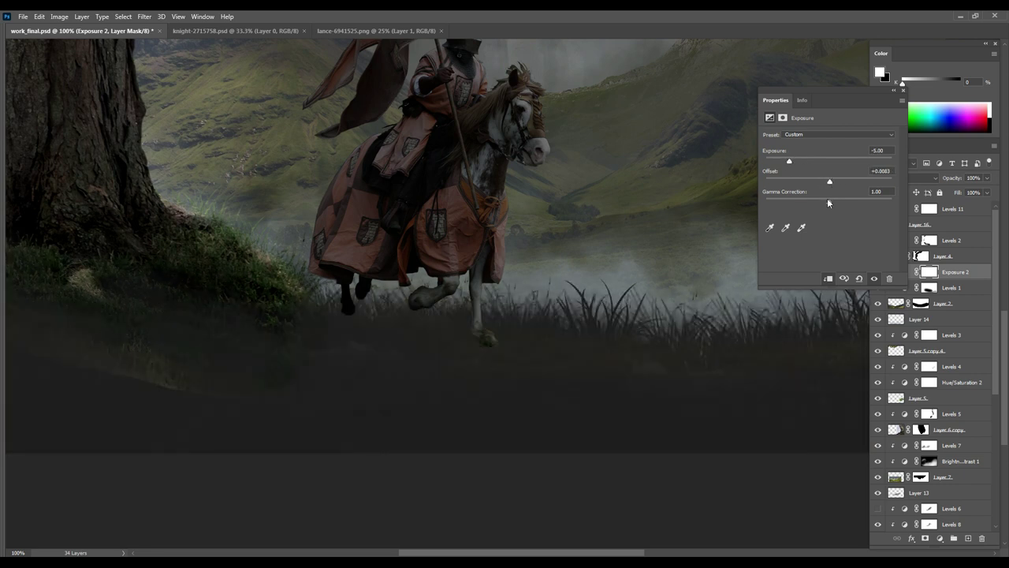
text(0)
drag(828, 202, 824, 203)
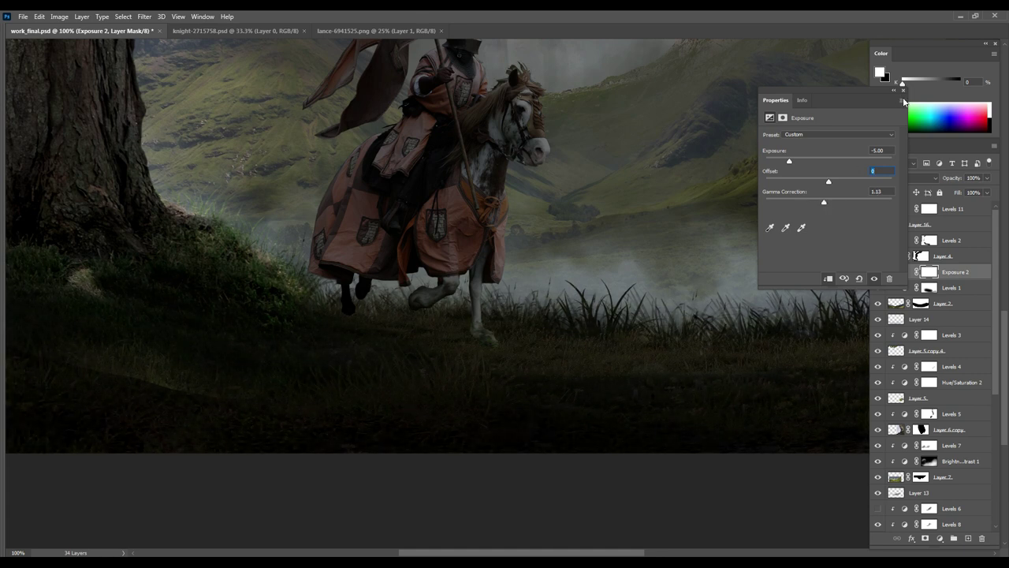
click(928, 271)
key(ctrl+i)
key(ctrl+plus)
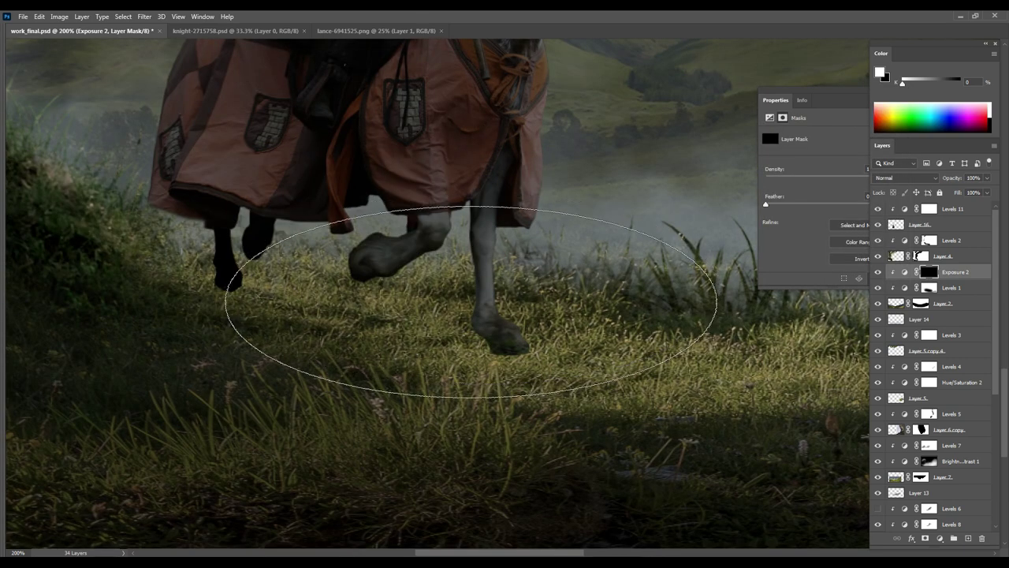
right_click(556, 381)
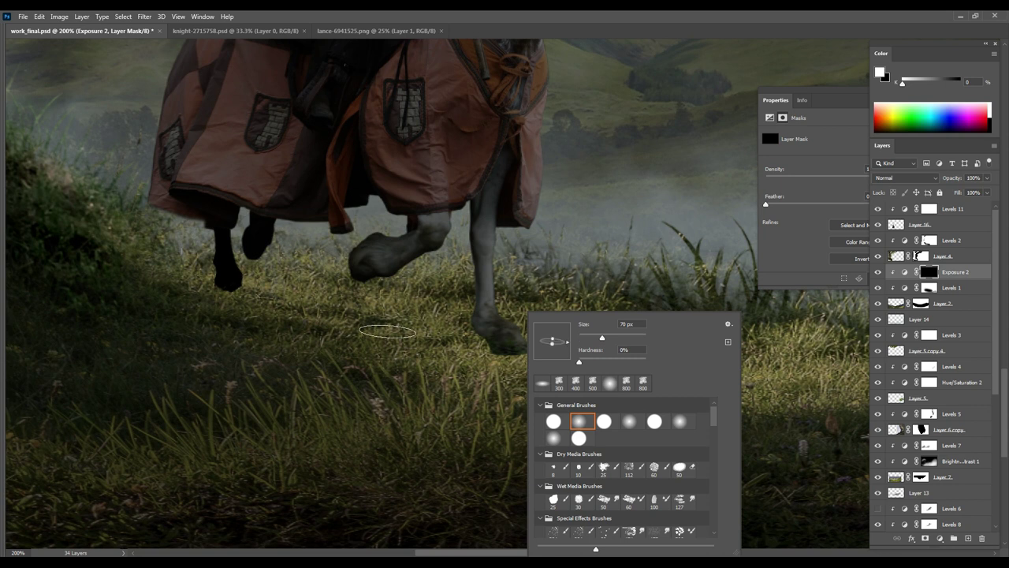
Step: Set the Exposure 2 shadow layer to Multiply blend mode at 91% opacity
key(Escape)
key(ctrl+minus)
key(ctrl+minus)
key(ctrl+minus)
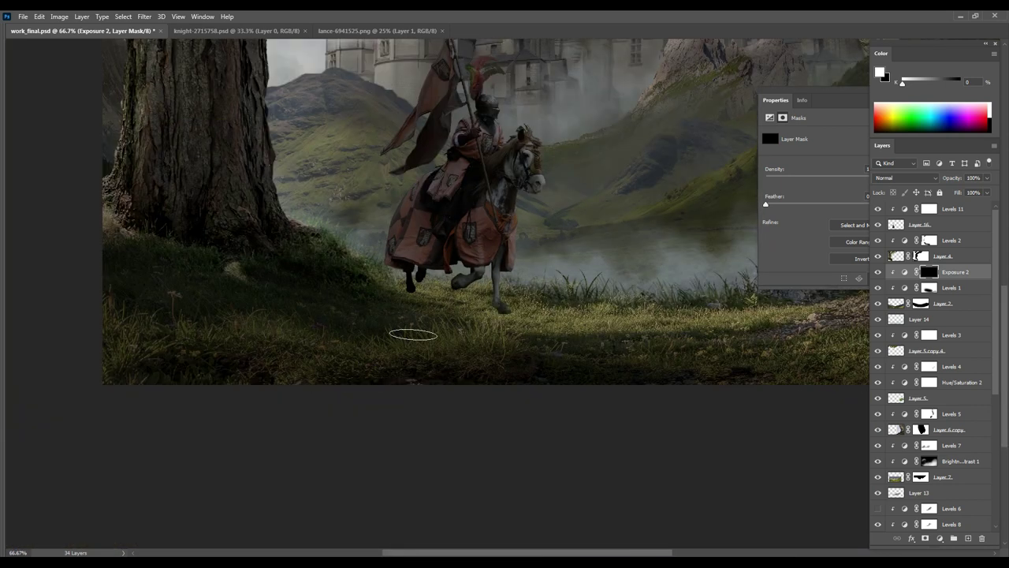
right_click(563, 296)
key(Escape)
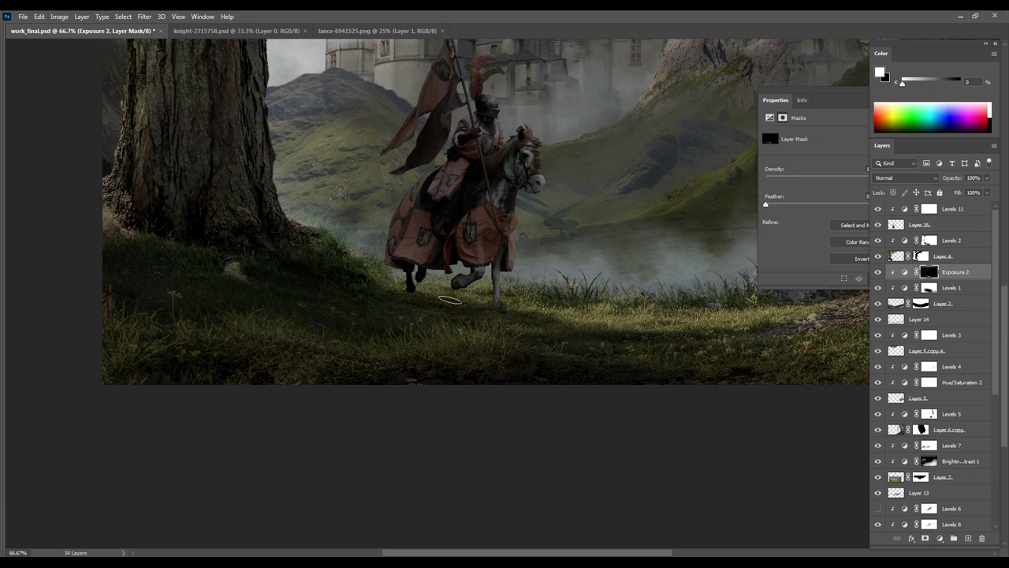
click(905, 177)
click(899, 214)
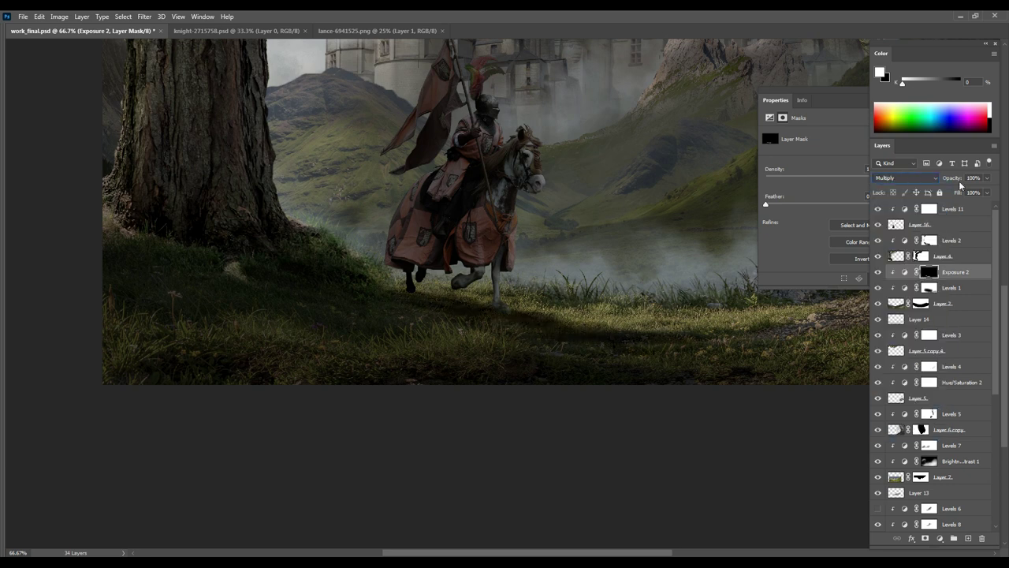
Step: On Layer 16's mask, paint black with a small soft round brush over the dark rear hoof
scroll(544, 300, up, 1)
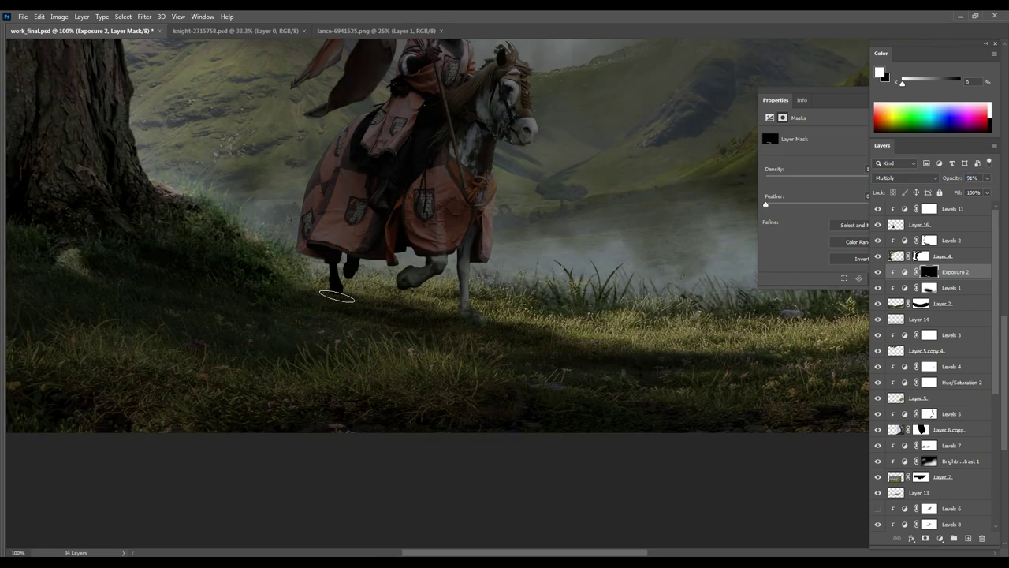
scroll(406, 313, up, 2)
click(930, 225)
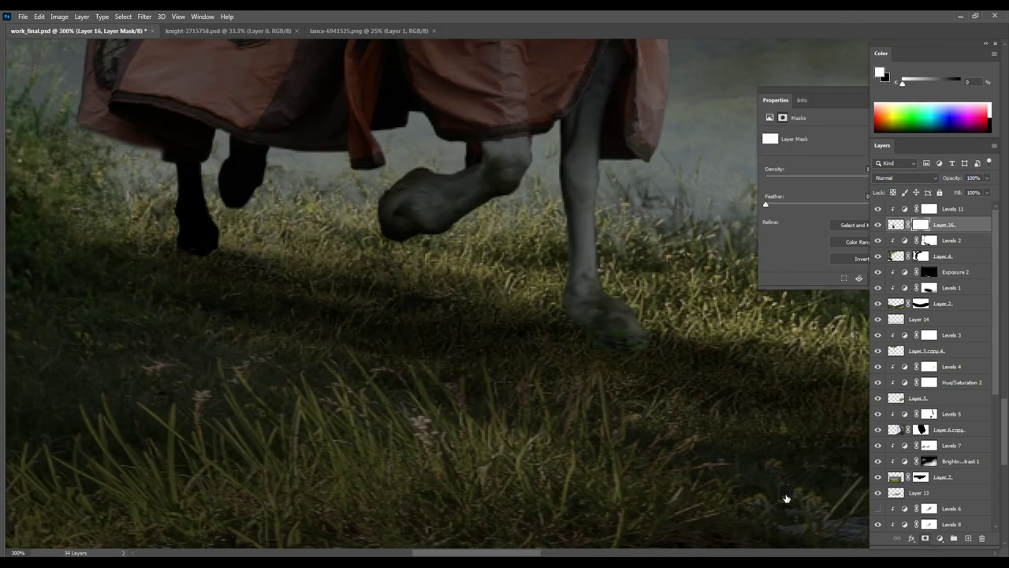
right_click(445, 337)
drag(478, 335, 495, 292)
key(Return)
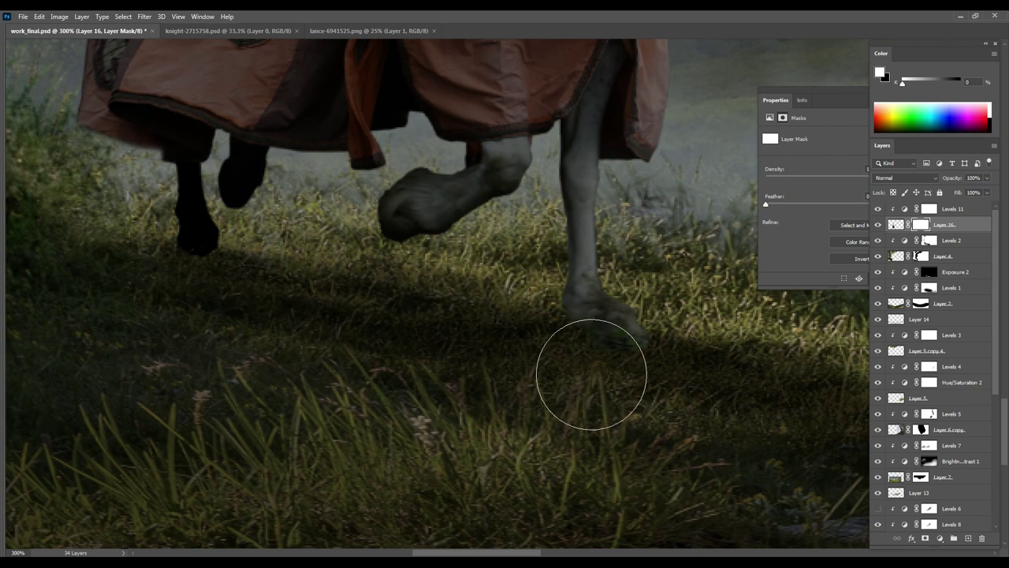
key(bracketleft)
key(bracketleft)
key(bracketleft)
key(x)
drag(246, 282, 300, 297)
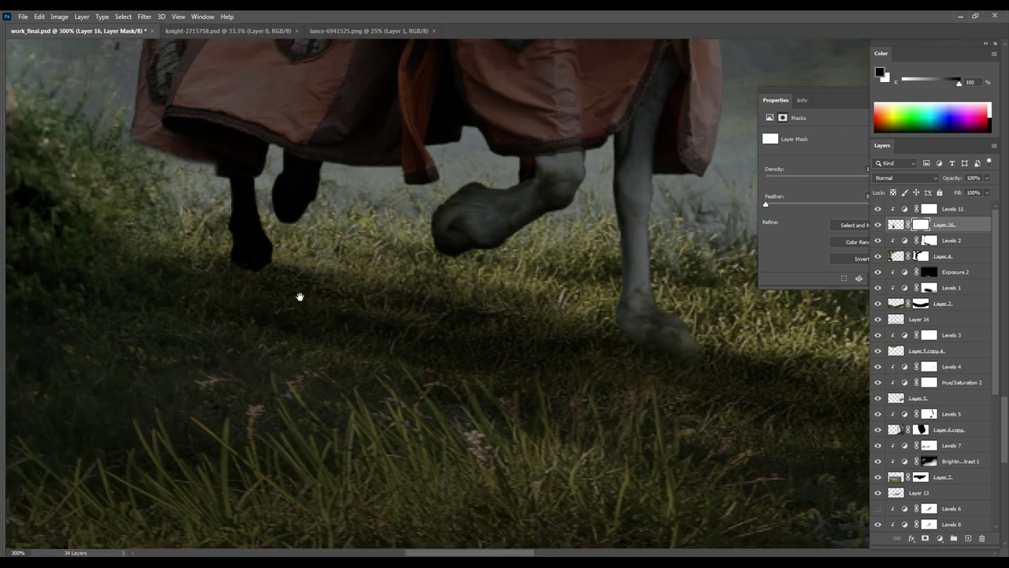
drag(243, 282, 287, 241)
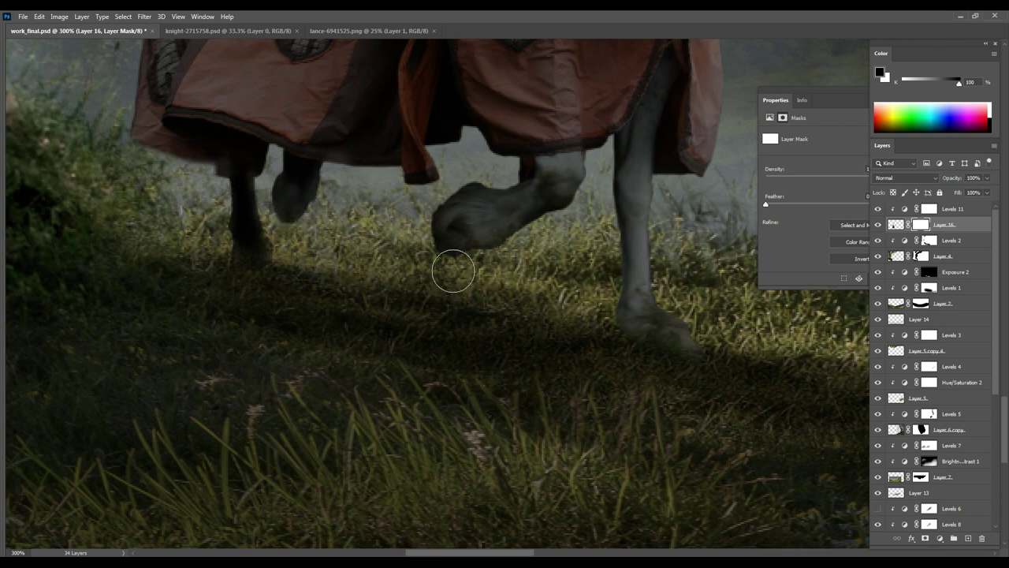
key(ctrl+1)
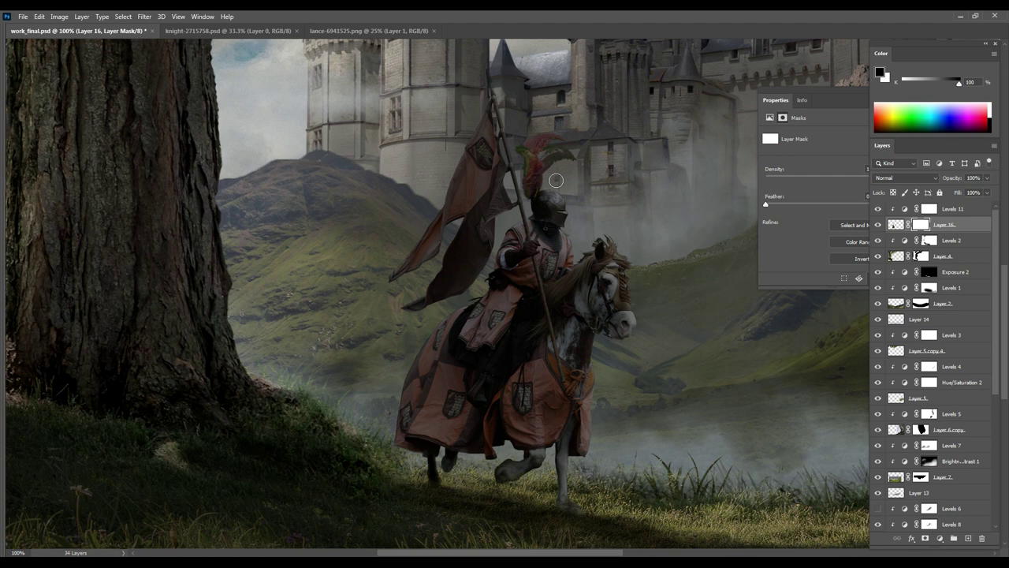
Step: Paint white on the Levels 11 mask along the banner's top and left edges
scroll(437, 182, up, 1)
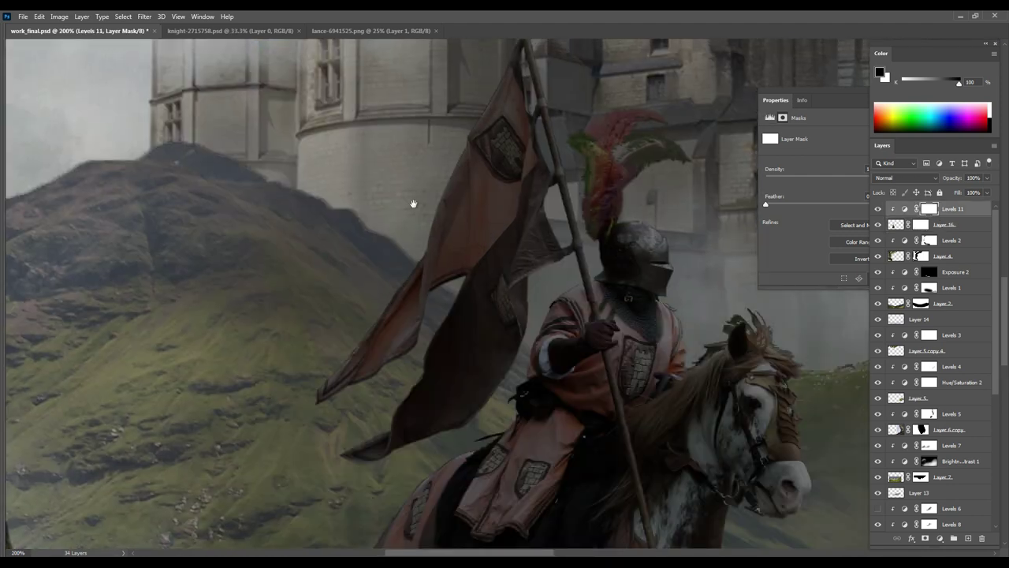
scroll(403, 197, up, 2)
key(Tab)
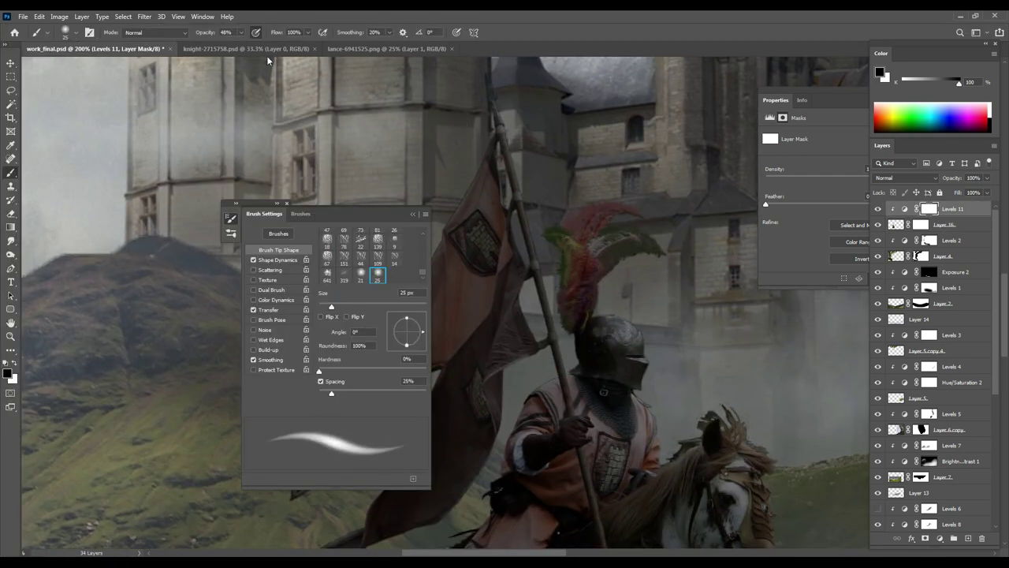
click(414, 214)
right_click(444, 141)
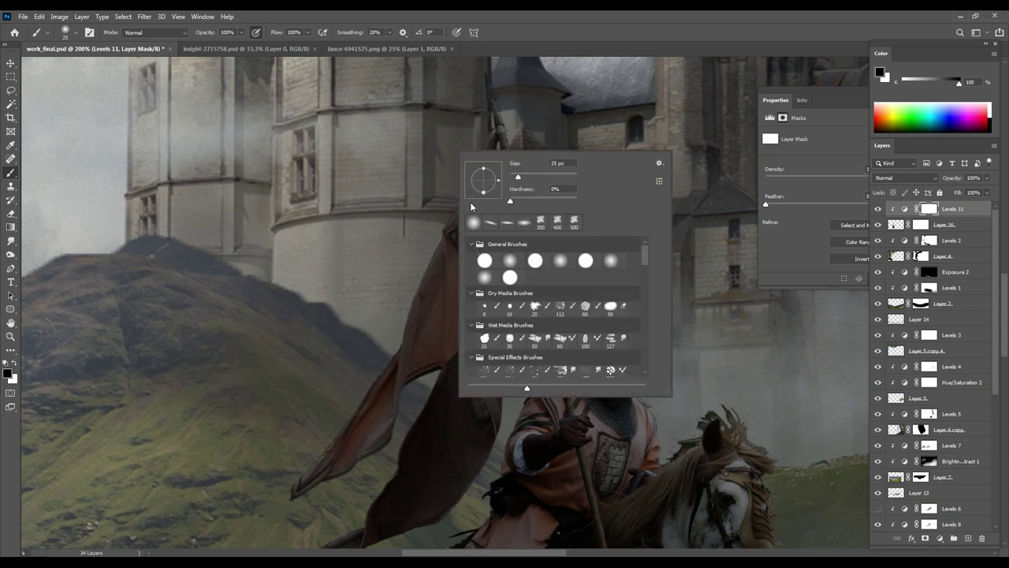
click(482, 118)
drag(478, 98, 469, 167)
mouse_move(429, 221)
mouse_down()
mouse_move(428, 263)
mouse_move(350, 410)
mouse_up()
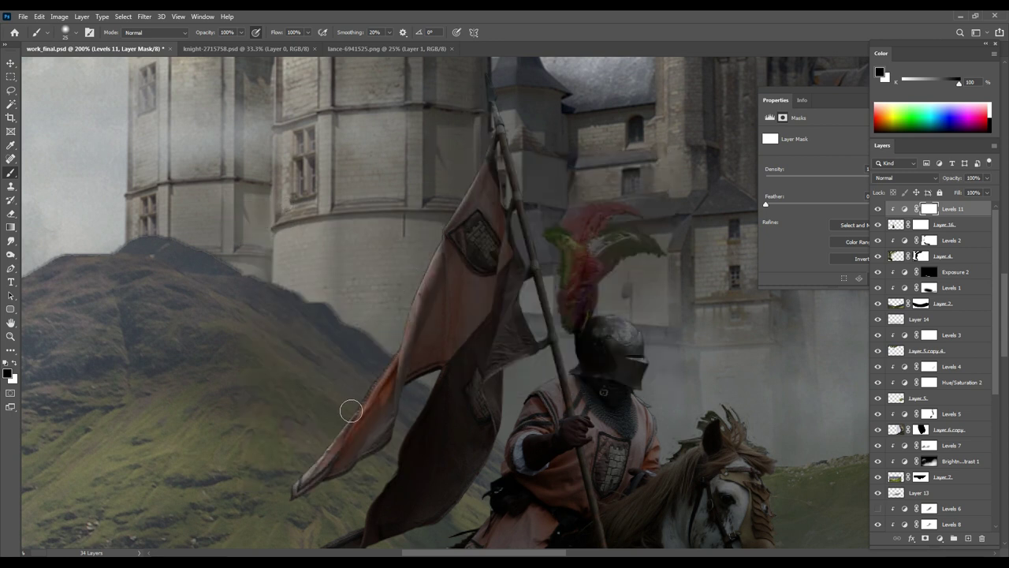
Step: Brighten the flag tip and upper flag, the knight's cloak and arm, and the horse's mane
key(F5)
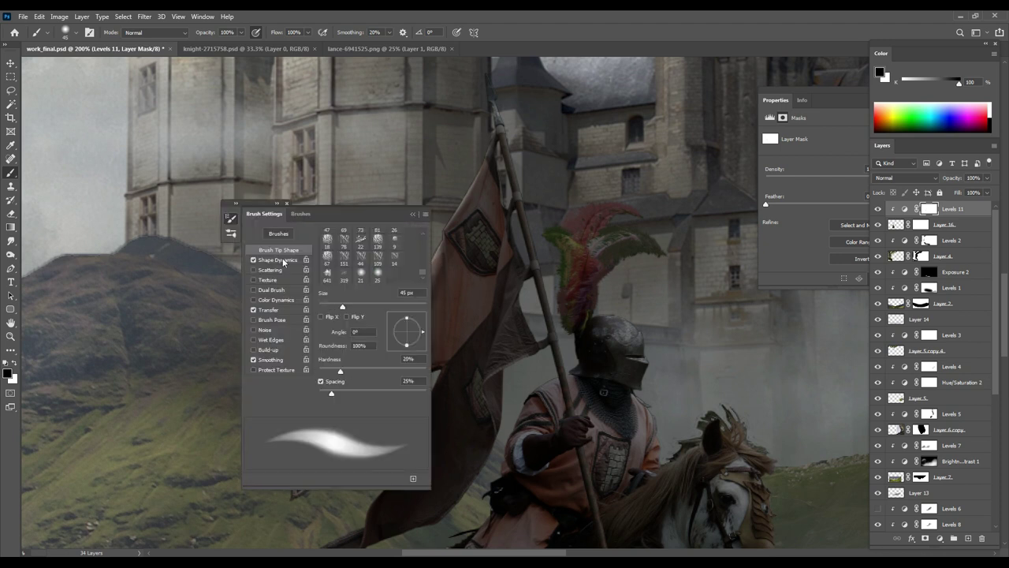
key(Tab)
scroll(370, 308, down, 2)
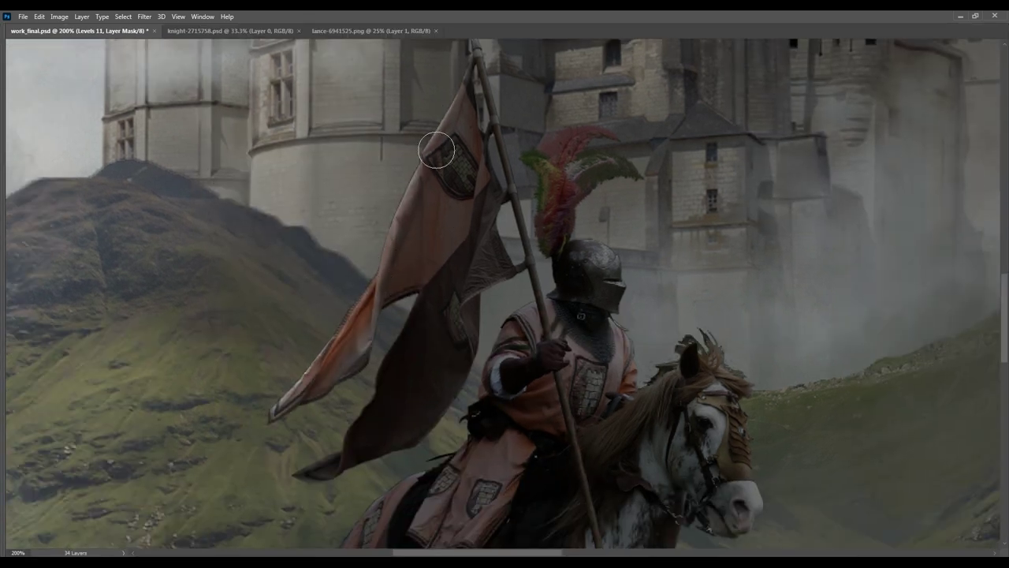
key(ctrl+minus)
drag(421, 355, 402, 445)
mouse_move(439, 396)
mouse_down()
mouse_move(494, 331)
mouse_move(507, 294)
mouse_up()
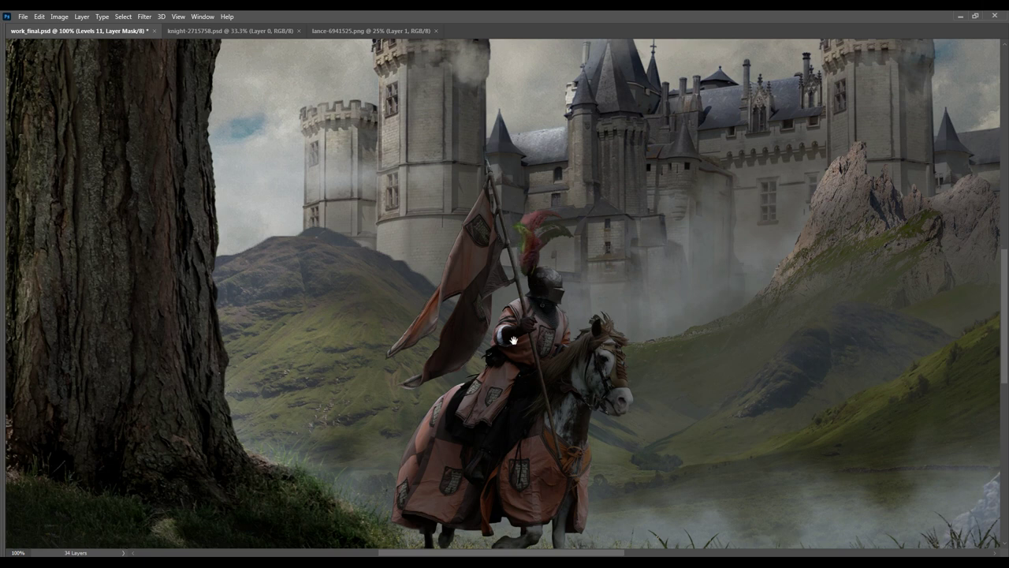
drag(513, 340, 480, 274)
drag(412, 127, 422, 79)
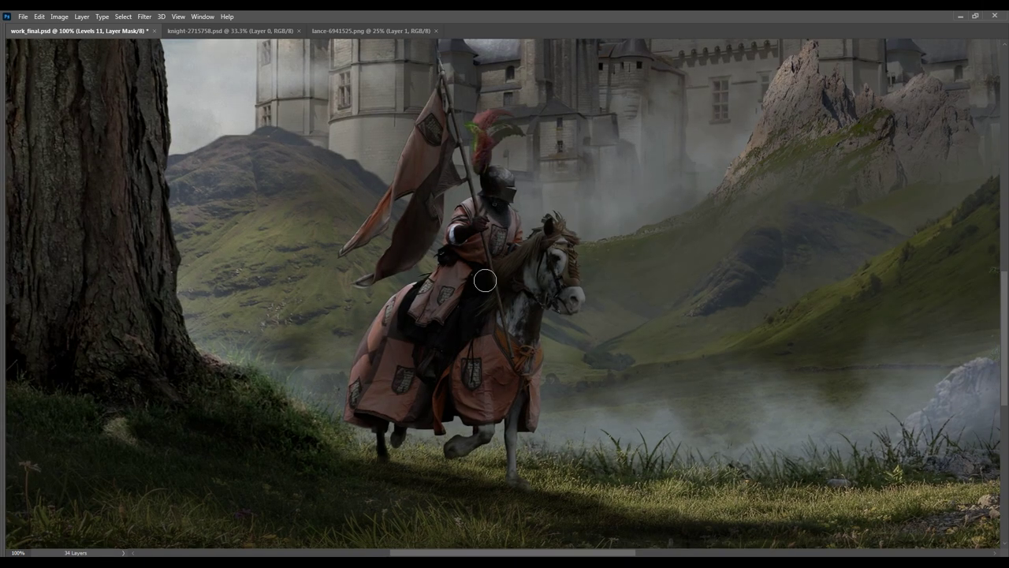
drag(369, 316, 356, 345)
drag(539, 206, 556, 197)
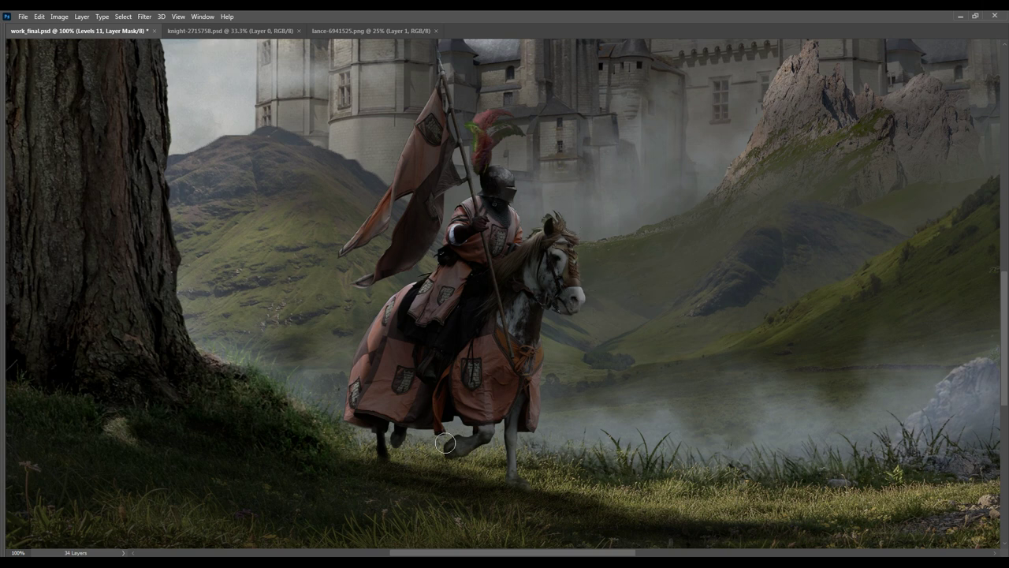
Step: Add a Levels 12 adjustment with output white at 139 and invert its mask to black
click(940, 447)
click(934, 310)
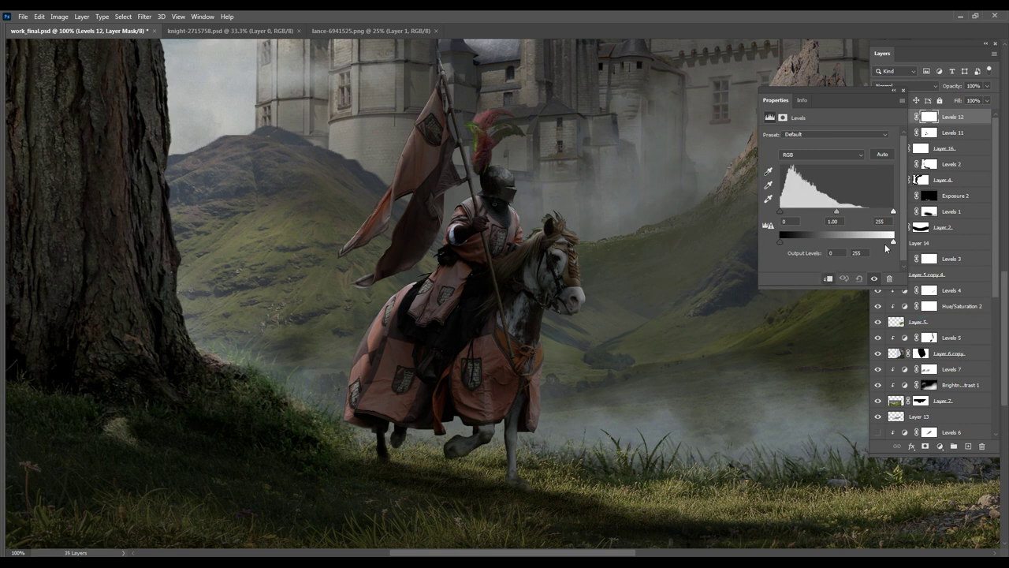
drag(893, 242, 841, 241)
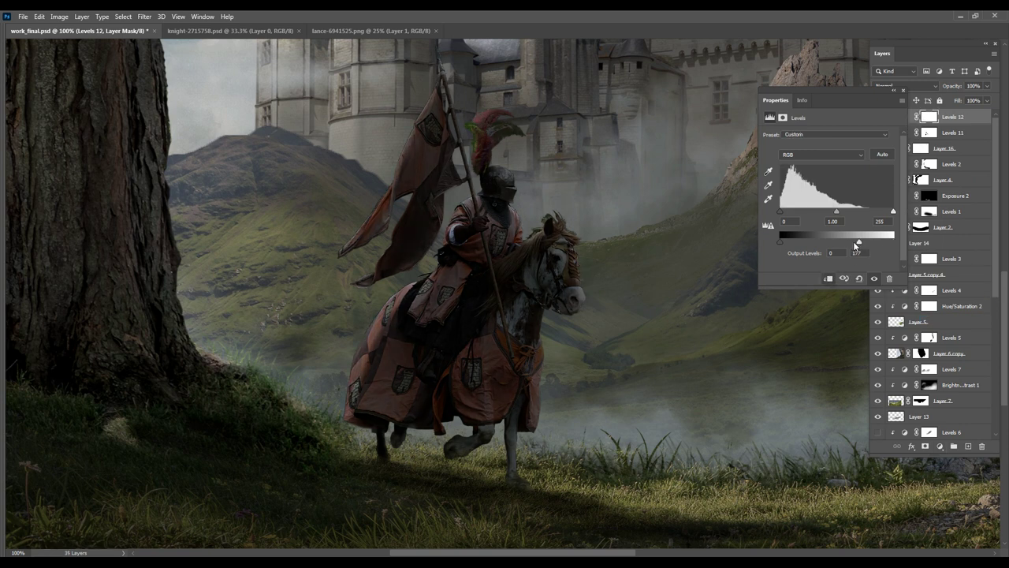
click(903, 91)
key(ctrl+i)
right_click(610, 276)
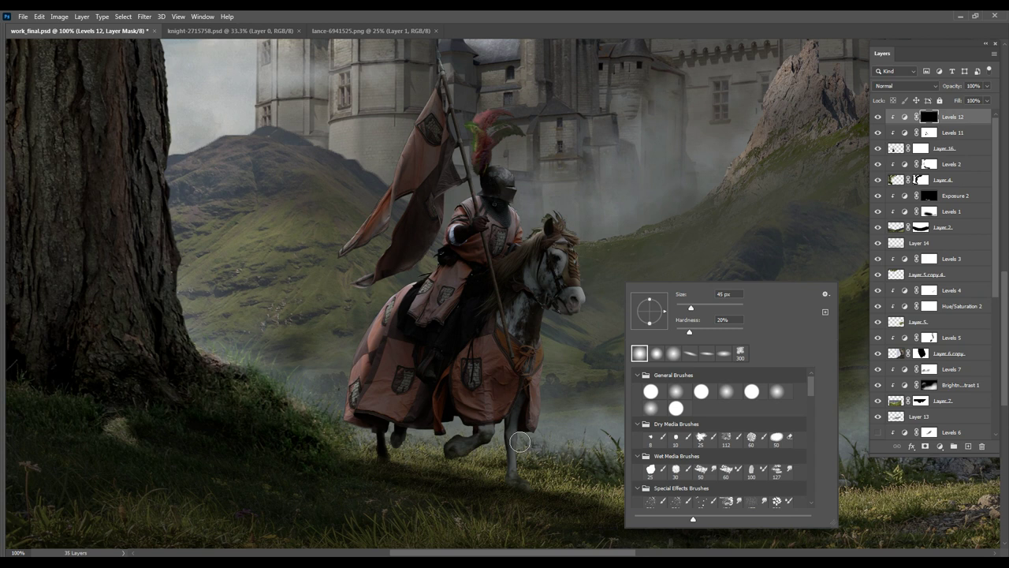
key(F5)
key(F5)
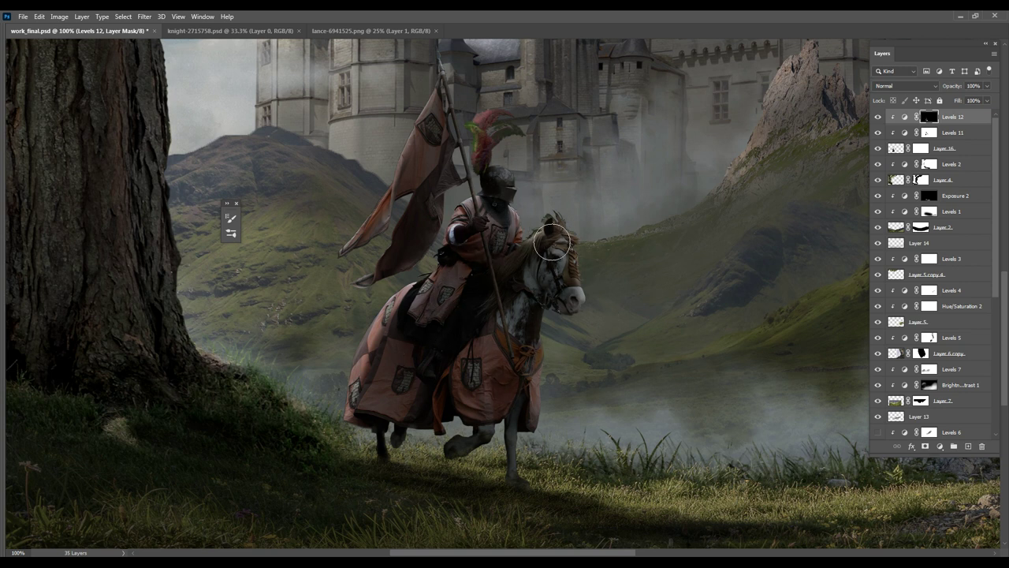
Step: Save the composite and close the lance image
key(ctrl+minus)
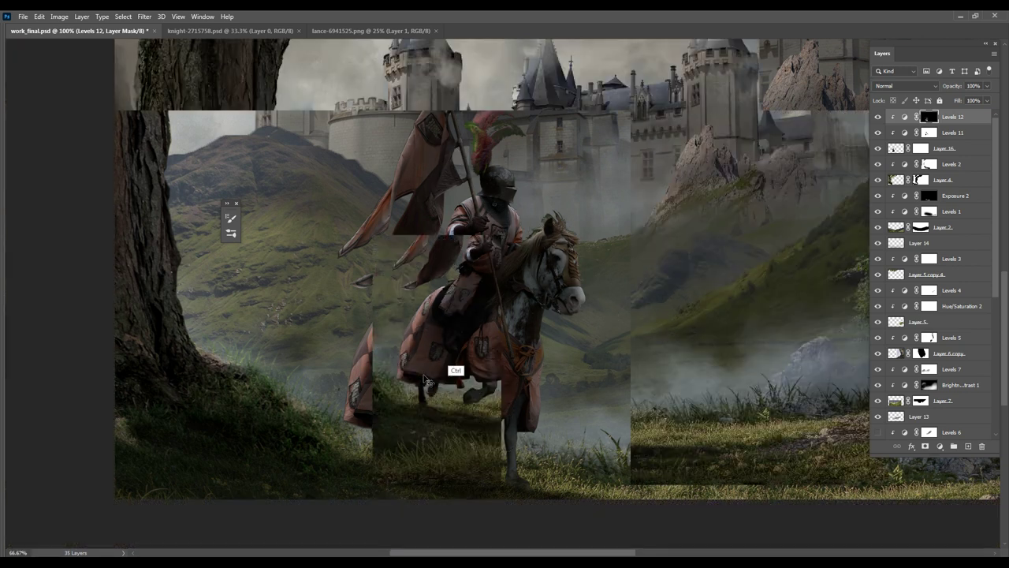
scroll(432, 410, down, 1)
key(ctrl+s)
key(ctrl+shift+Tab)
key(ctrl+w)
Step: Drag the knights layer into the composite as Layer 17, scale it, and move it below Layer 2
key(ctrl+Tab)
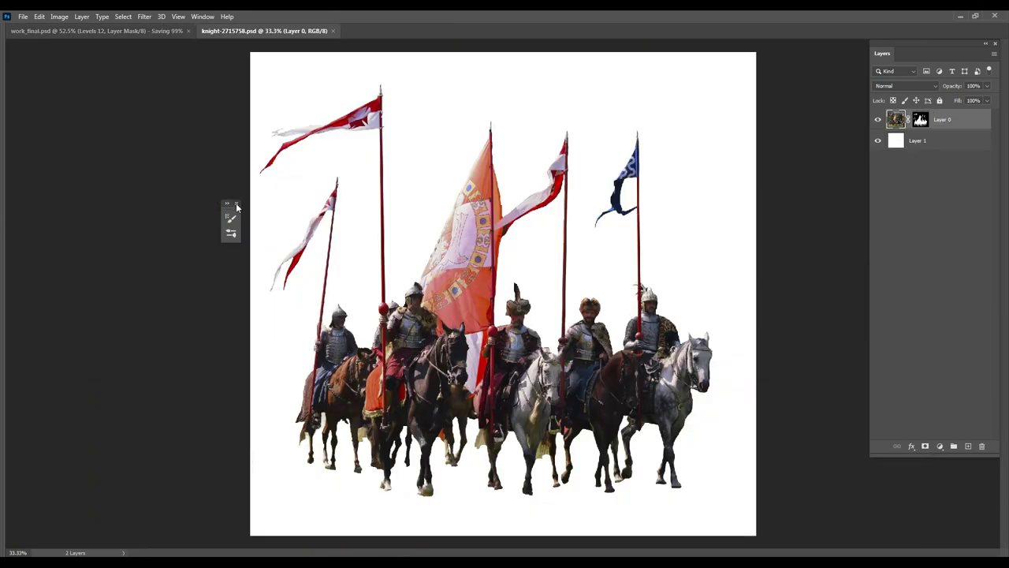
drag(410, 249, 575, 199)
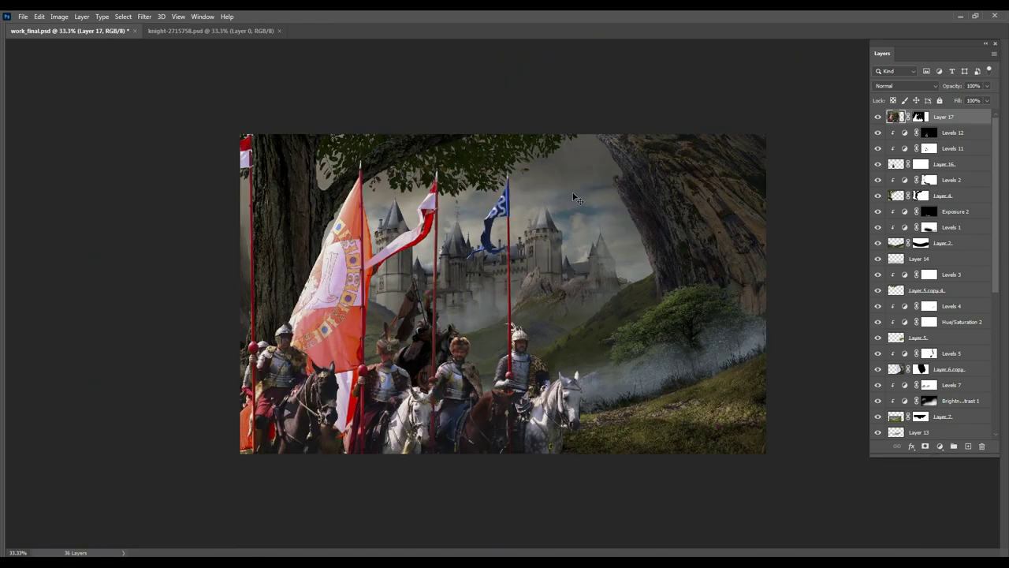
key(ctrl+t)
drag(349, 354, 253, 439)
drag(197, 497, 370, 331)
key(Return)
key(ctrl+bracketleft)
key(ctrl+bracketleft)
key(ctrl+bracketleft)
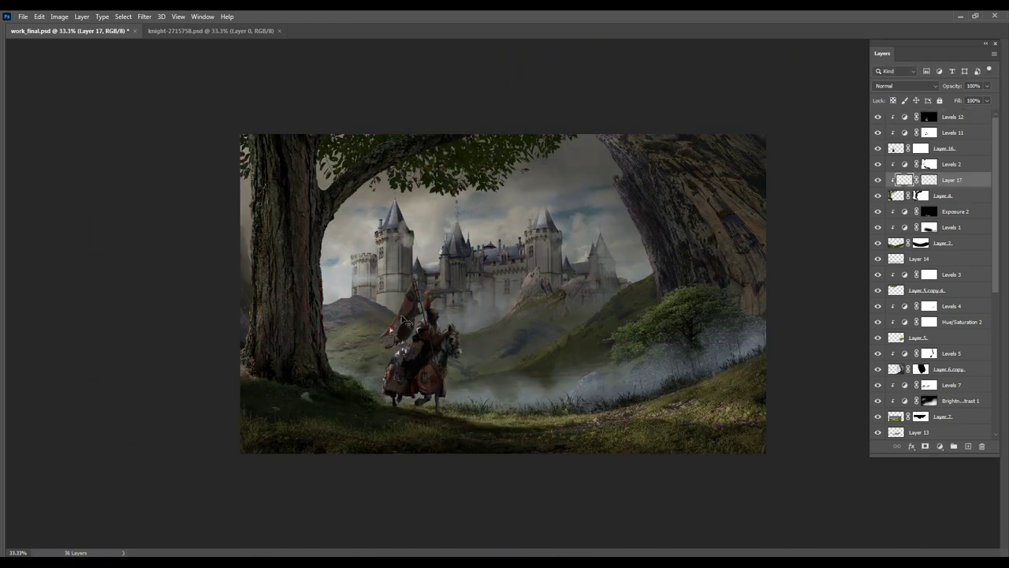
key(ctrl+bracketleft)
key(ctrl+bracketleft)
key(ctrl+bracketleft)
key(ctrl+bracketleft)
Step: Place the riders behind the lead knight and set Color Balance midtones to -11, +9, -3
key(ctrl+plus)
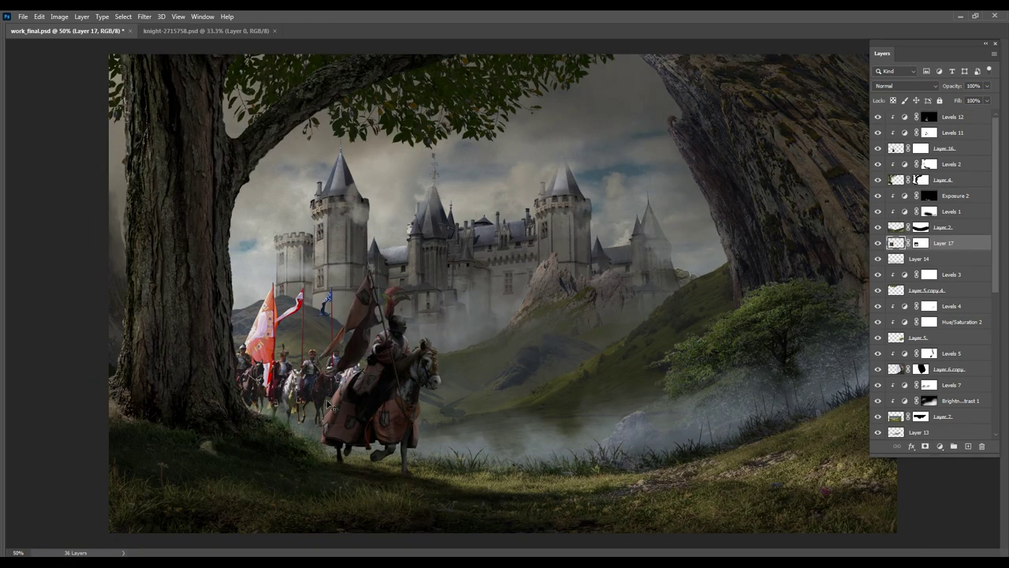
key(ctrl+t)
key(ctrl+plus)
drag(248, 189, 249, 225)
key(Return)
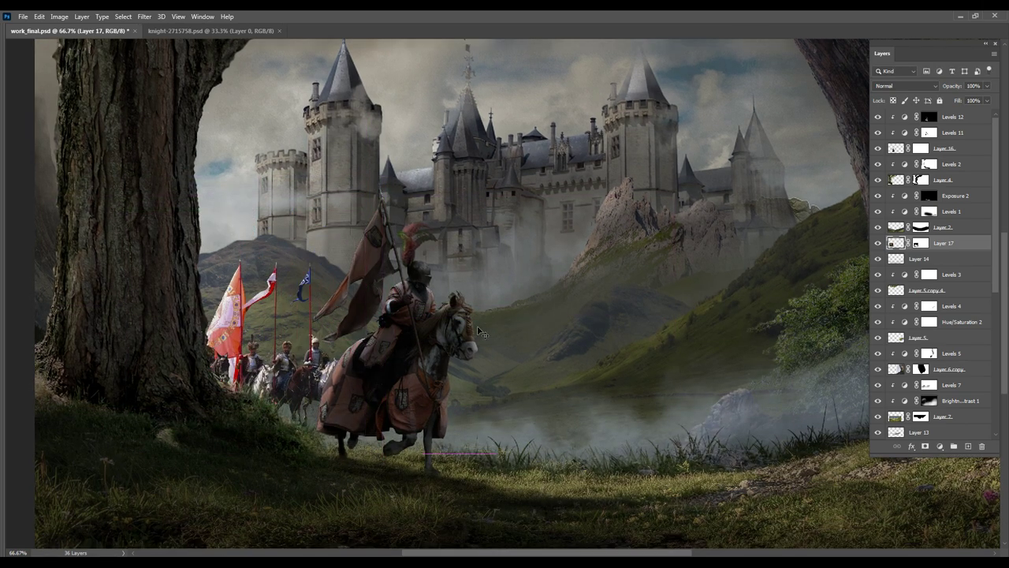
key(ctrl+b)
drag(631, 156, 643, 157)
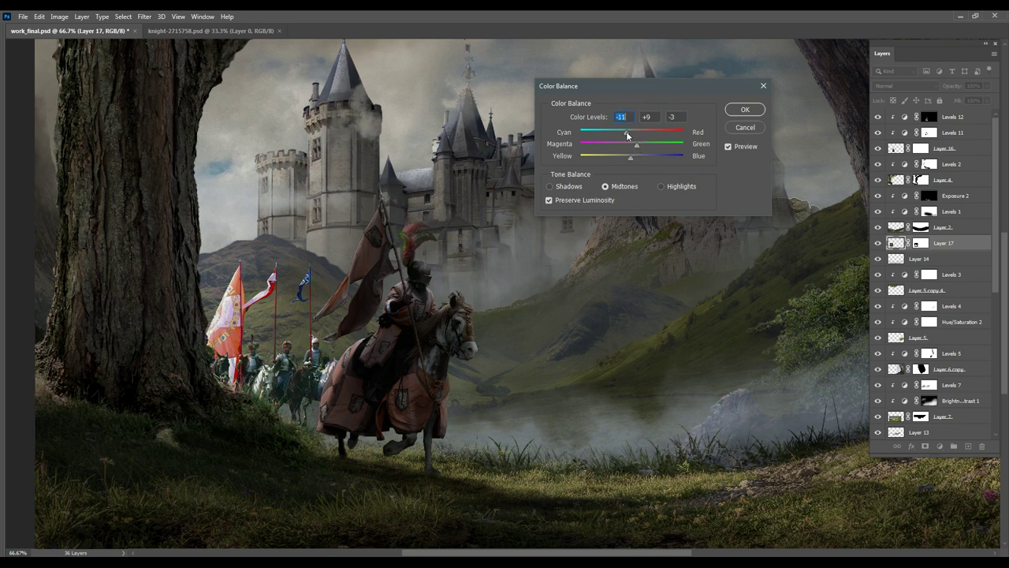
Step: Add a Levels 13 adjustment clipped to Layer 17 with midtones 2.79 and output white 81
click(763, 85)
click(938, 447)
click(914, 292)
click(900, 309)
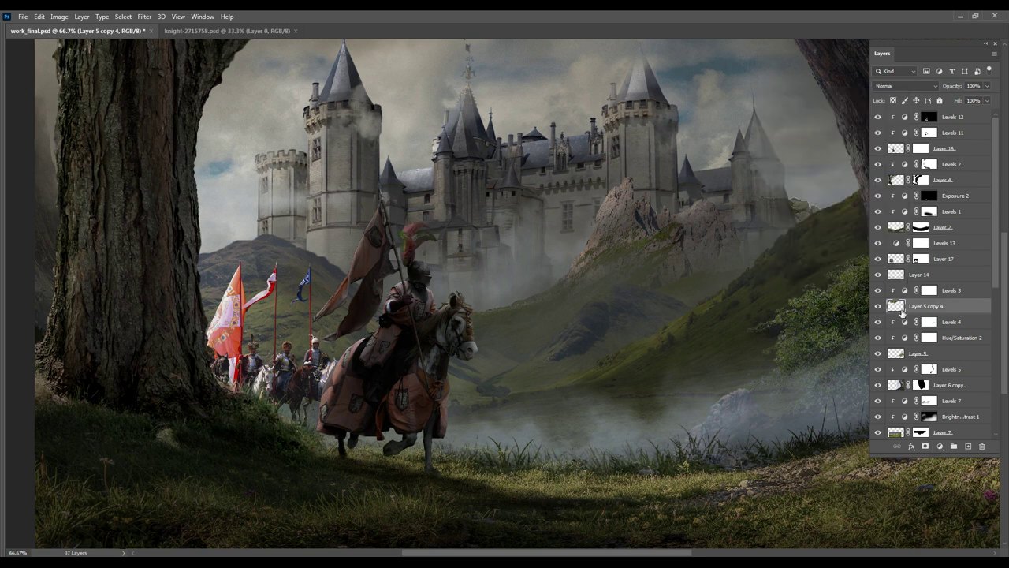
double_click(904, 290)
drag(837, 101, 773, 114)
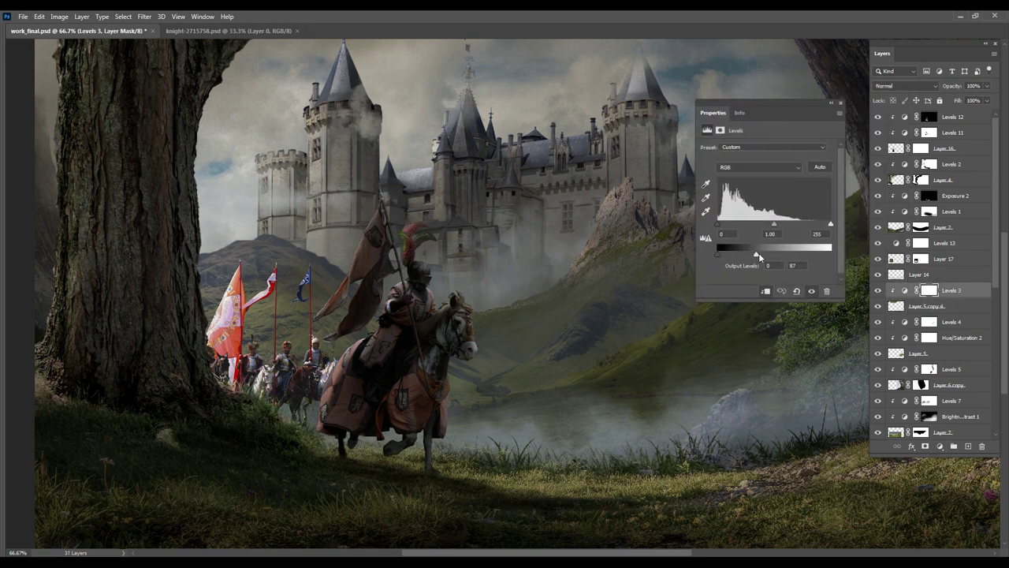
click(776, 356)
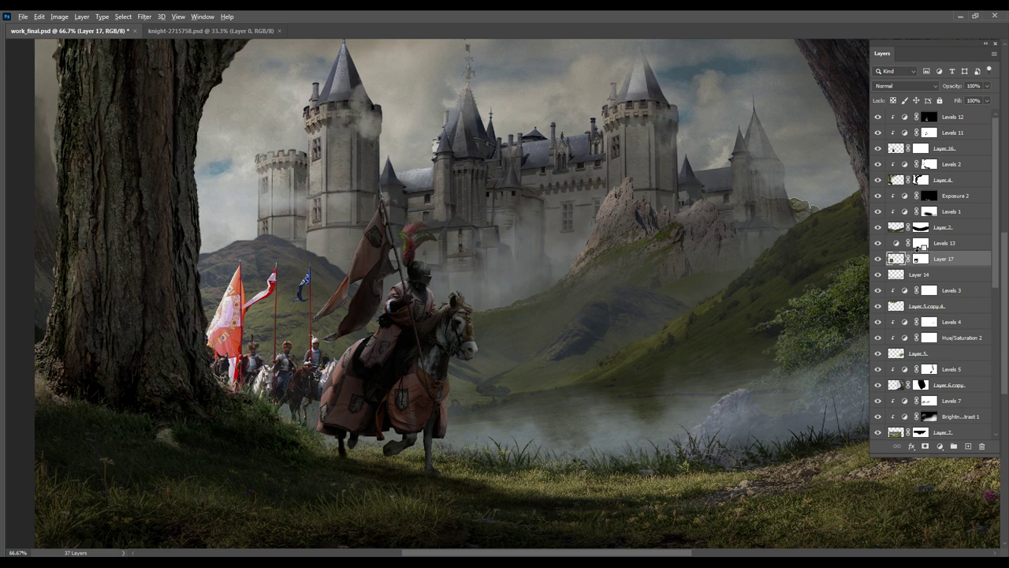
double_click(904, 244)
mouse_move(828, 257)
mouse_down()
mouse_move(760, 254)
mouse_move(746, 228)
mouse_move(751, 256)
mouse_move(735, 227)
mouse_up()
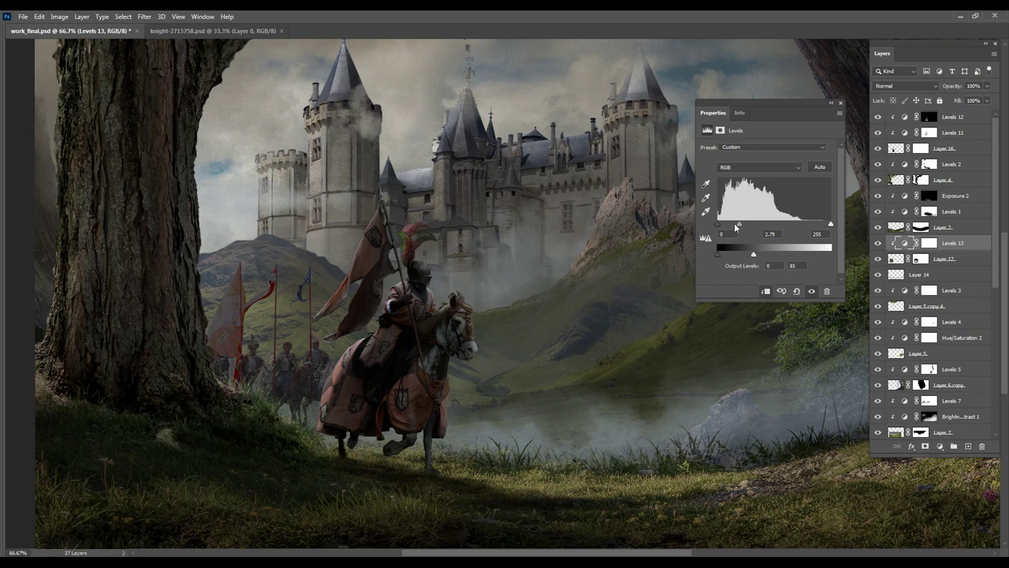
Step: Paint on the Levels 13 mask at 38% brush opacity around the trailing flag-bearers
click(841, 102)
click(929, 243)
scroll(293, 289, up, 1)
scroll(293, 288, up, 1)
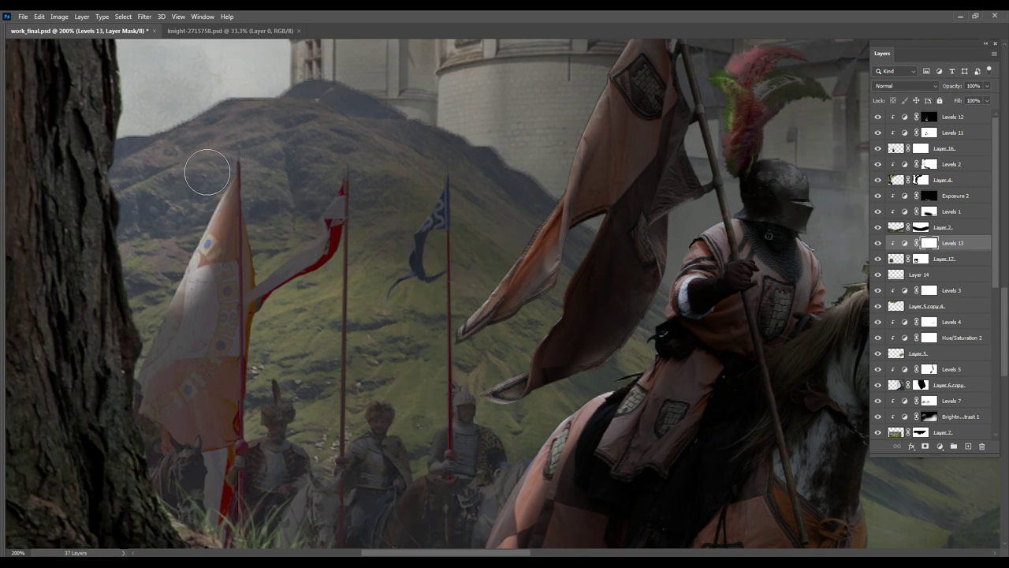
key(Tab)
key(3)
key(8)
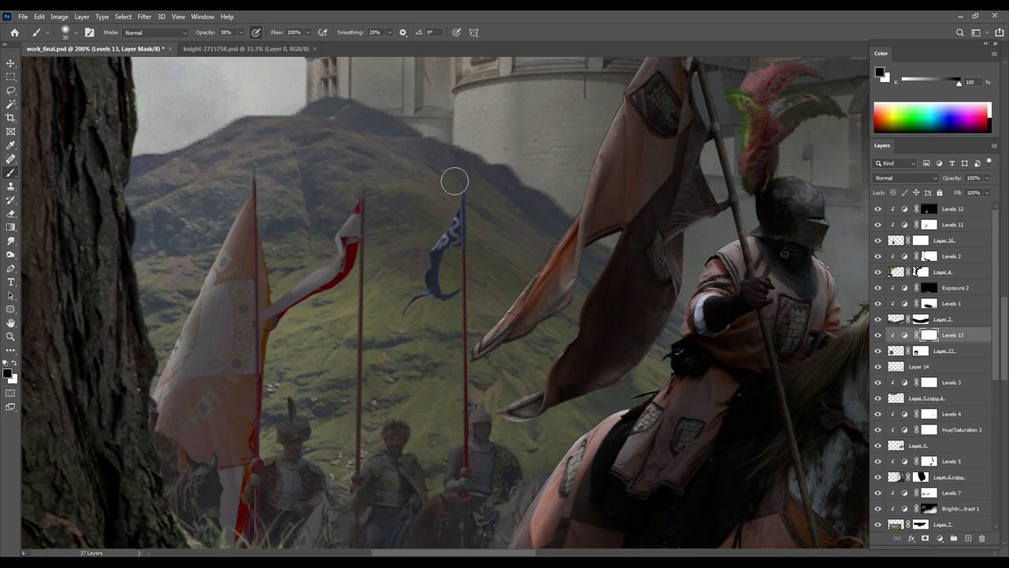
key(Tab)
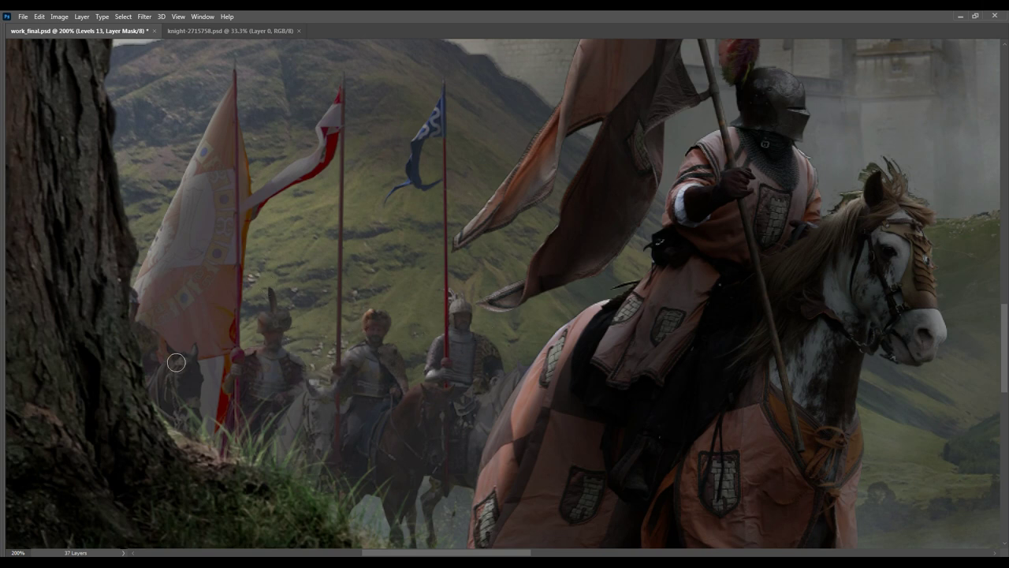
key(ctrl+minus)
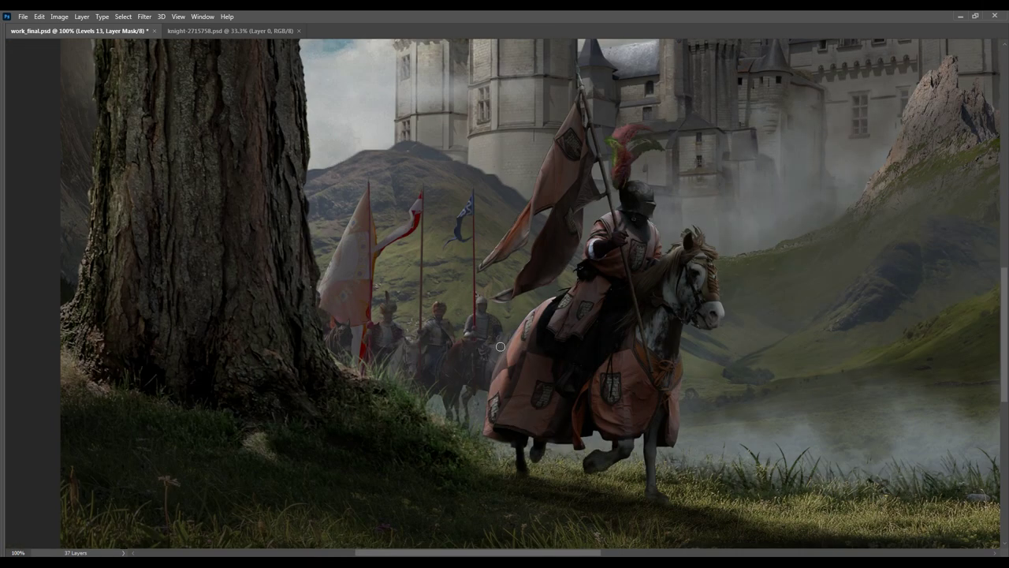
key(ctrl+minus)
key(ctrl+minus)
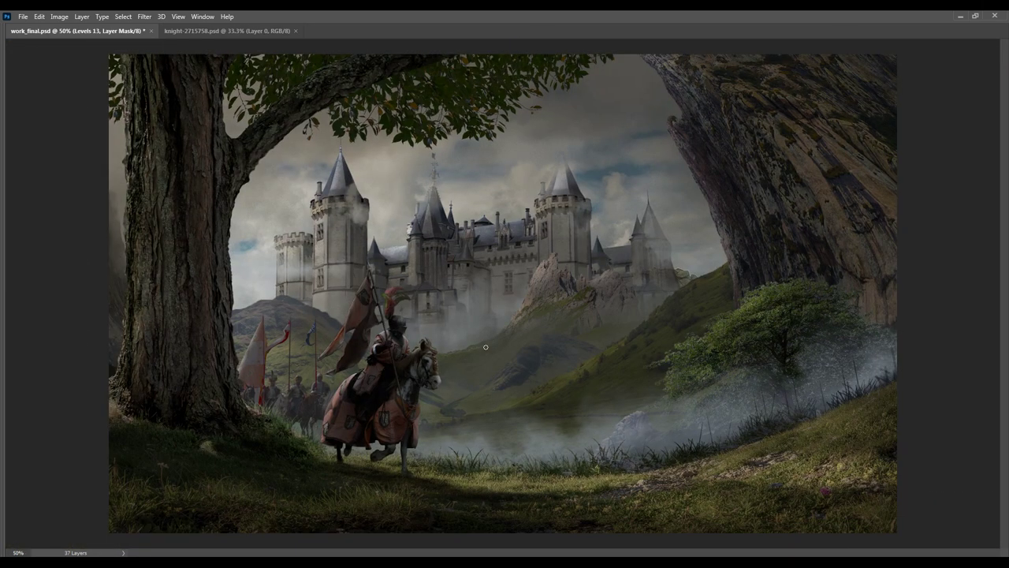
key(ctrl+minus)
key(ctrl+plus)
key(ctrl+plus)
key(F7)
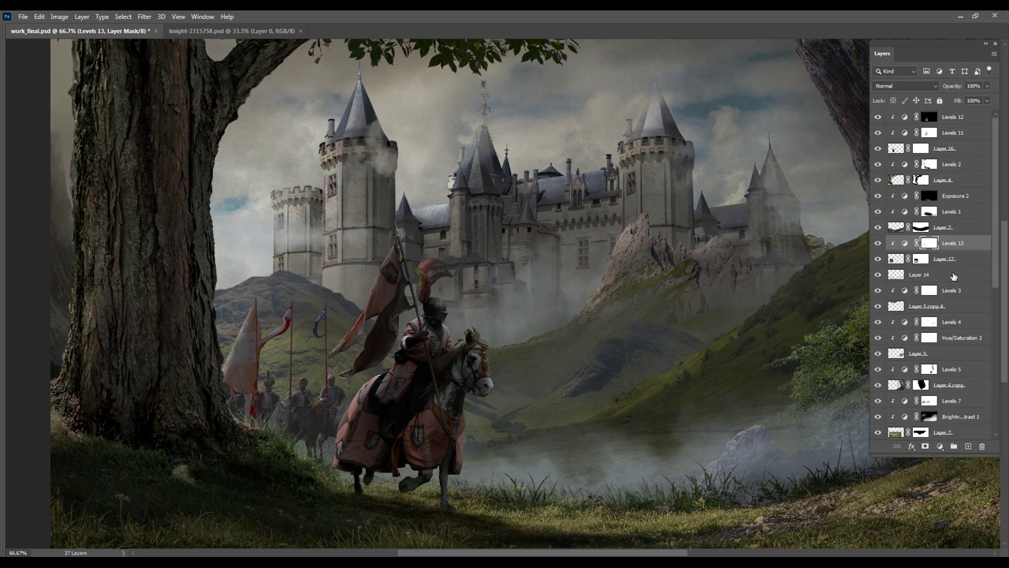
Step: Create an empty Layer 18 above Levels 13 and select a brush
click(969, 447)
right_click(490, 290)
key(Return)
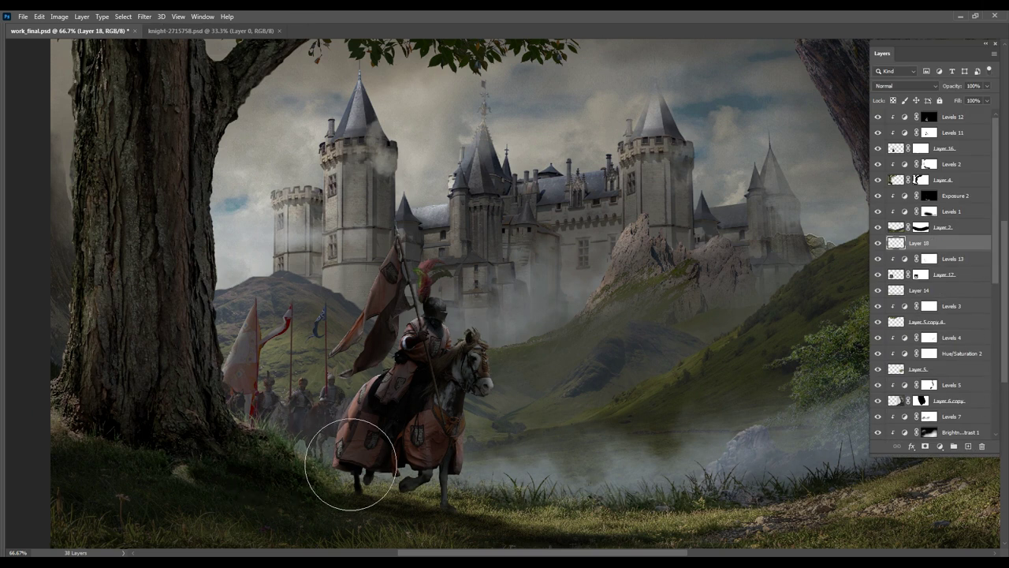
key(F5)
key(F5)
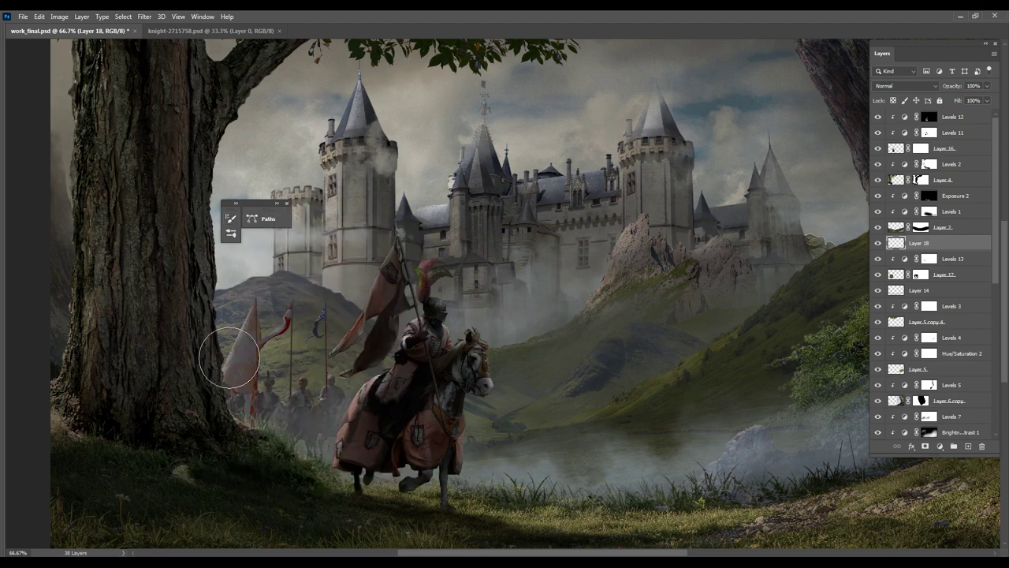
key(ctrl+minus)
key(ctrl+minus)
key(ctrl+minus)
key(ctrl+plus)
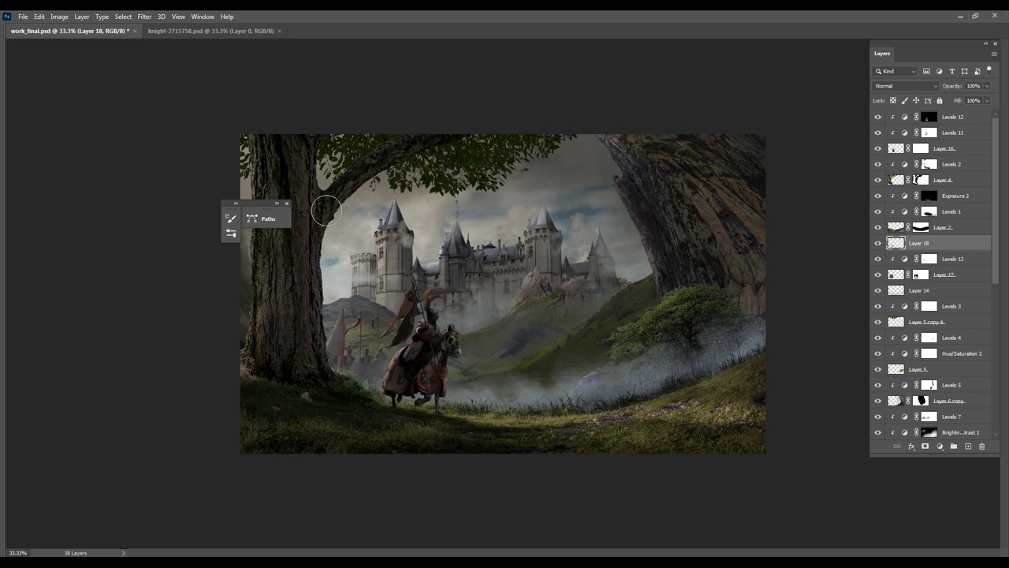
key(Tab)
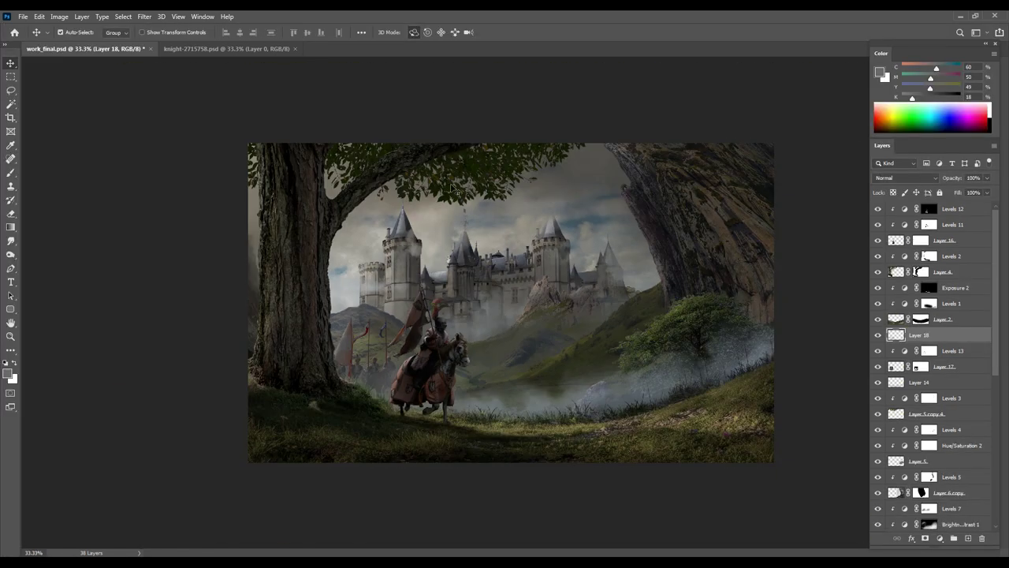
Step: Add a Levels 14 adjustment above Levels 2 with output white 131 and an inverted black mask
key(ctrl+plus)
click(929, 256)
click(939, 537)
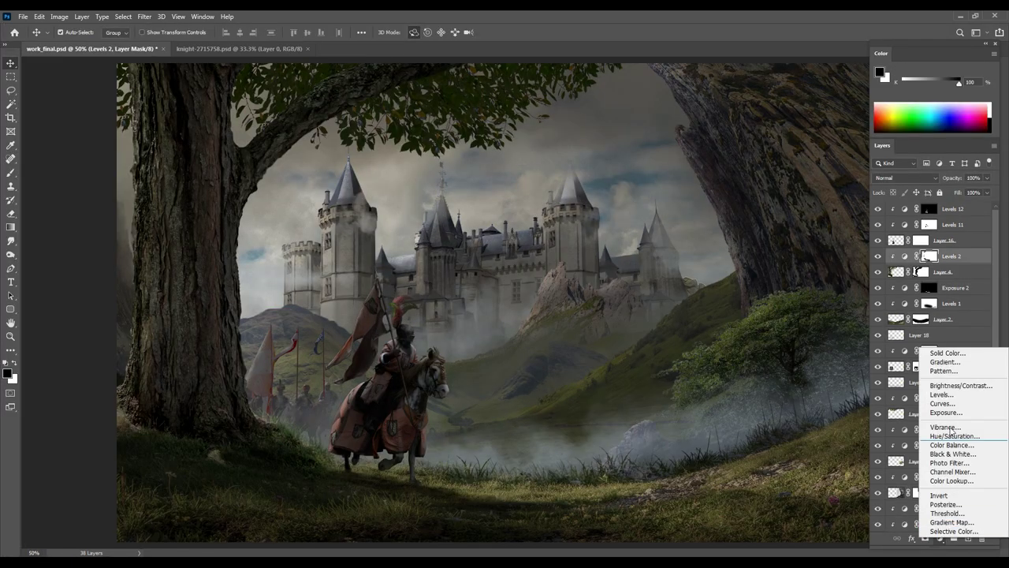
click(934, 399)
drag(830, 254, 776, 254)
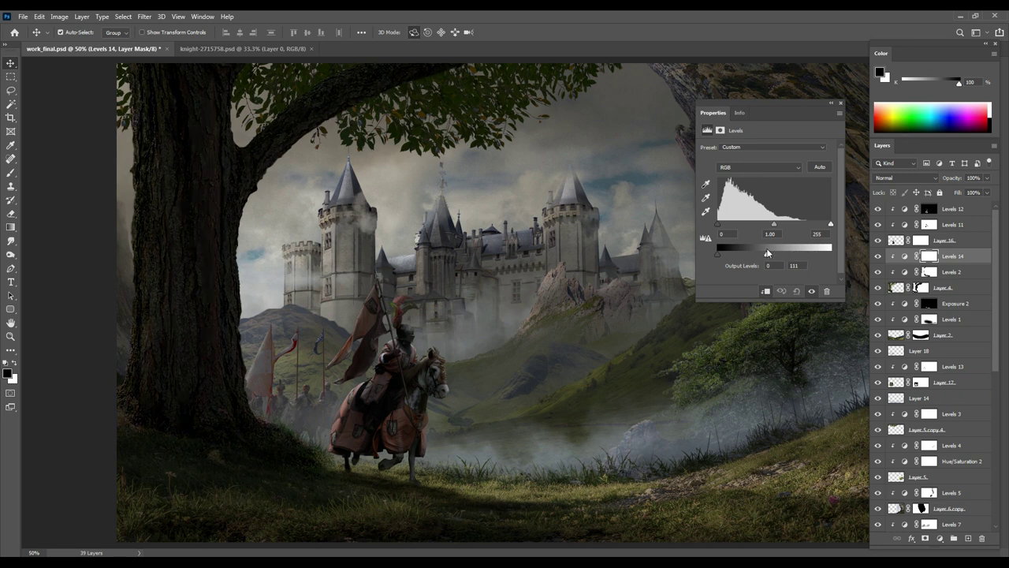
click(840, 102)
key(ctrl+i)
Step: Paint white at 47% opacity with a 150 px soft brush over the big left tree and foliage
drag(317, 173, 378, 229)
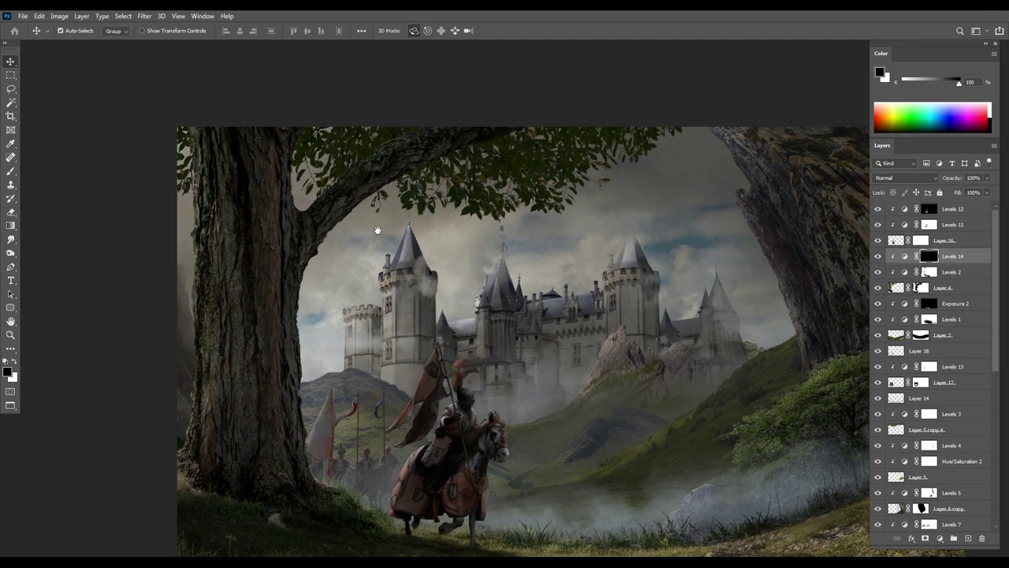
key(b)
right_click(297, 301)
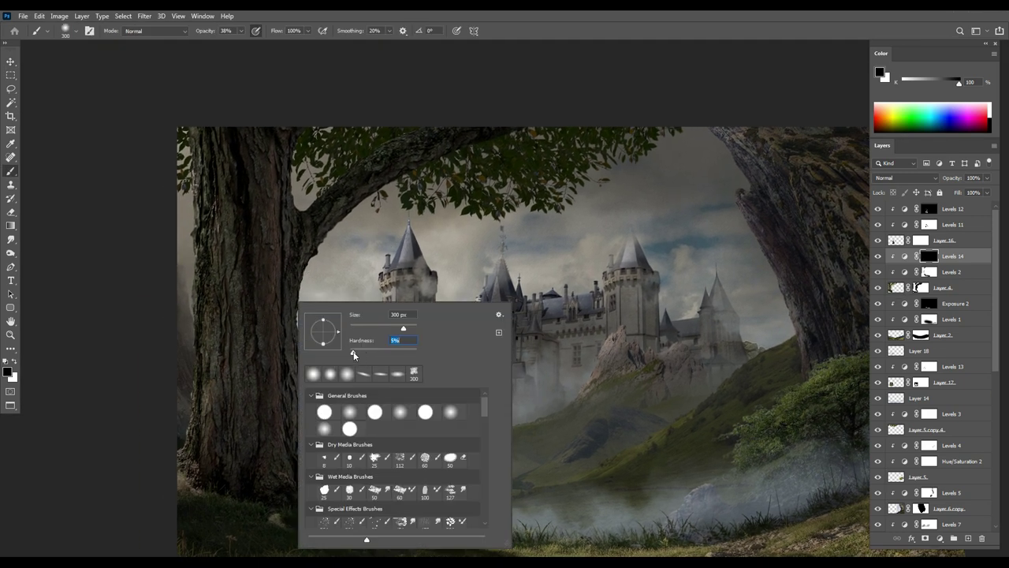
key(Return)
key(x)
key(4)
key(7)
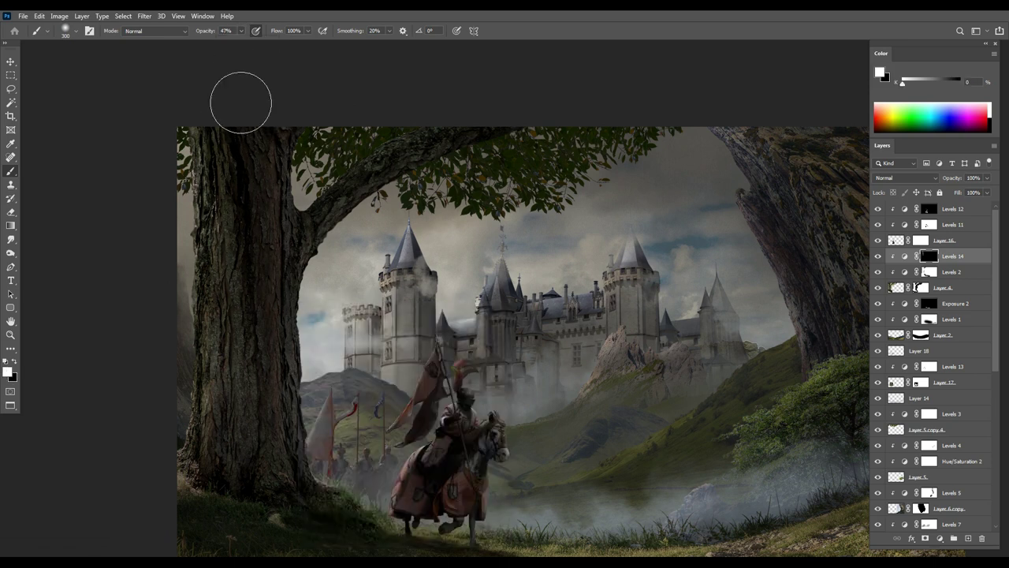
drag(247, 242, 233, 188)
key(bracketleft)
key(bracketleft)
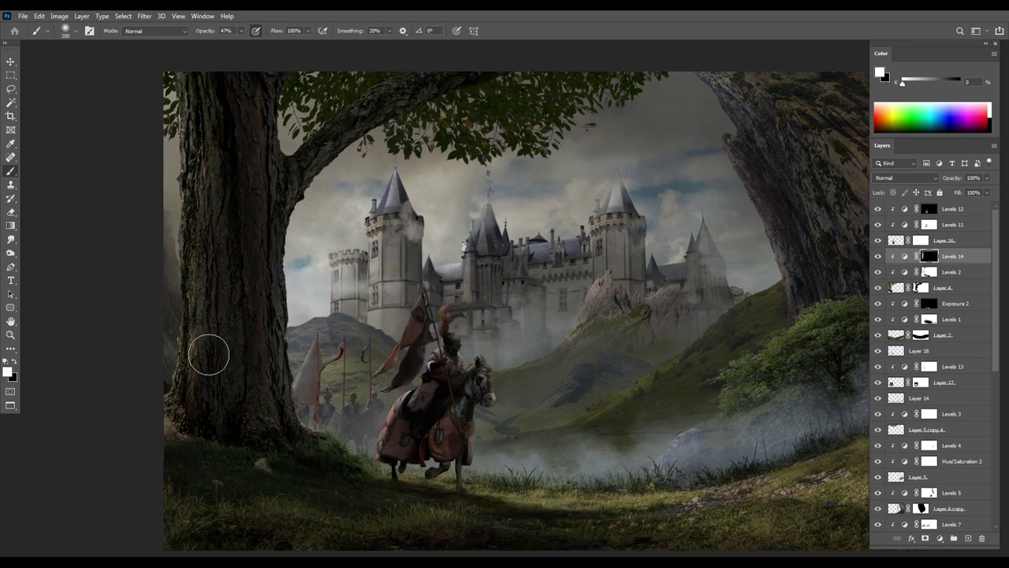
key(bracketleft)
key(bracketleft)
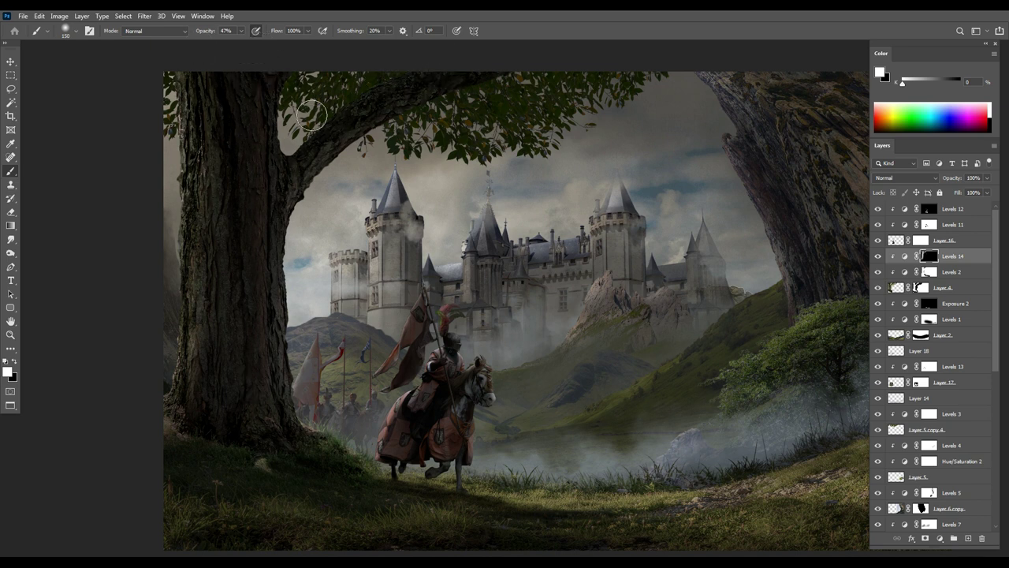
key(ctrl+minus)
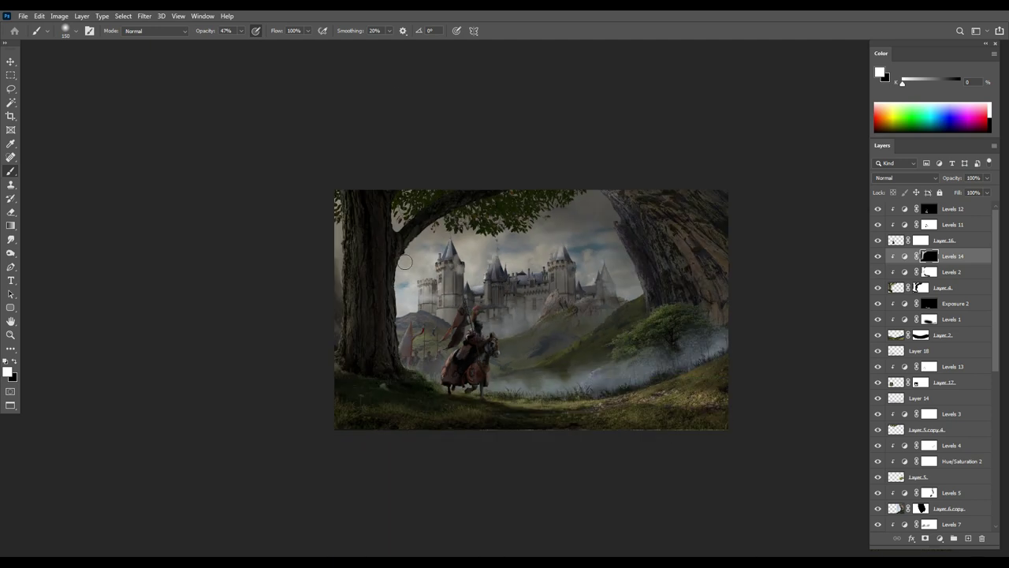
Step: Add a Color Balance adjustment on top, nudging the overall colour slightly toward red
key(ctrl+plus)
key(v)
scroll(938, 394, down, 3)
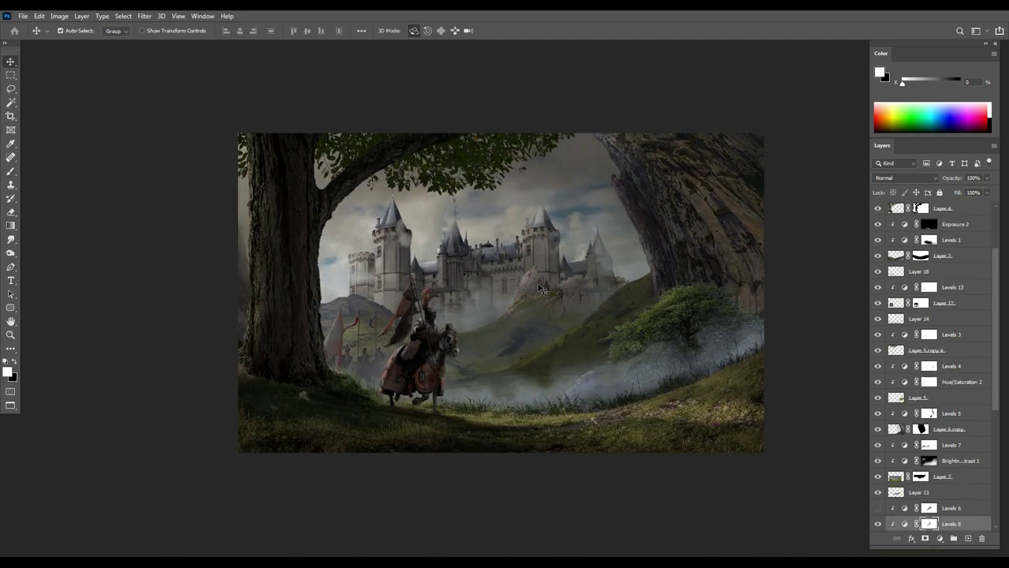
drag(946, 460, 937, 491)
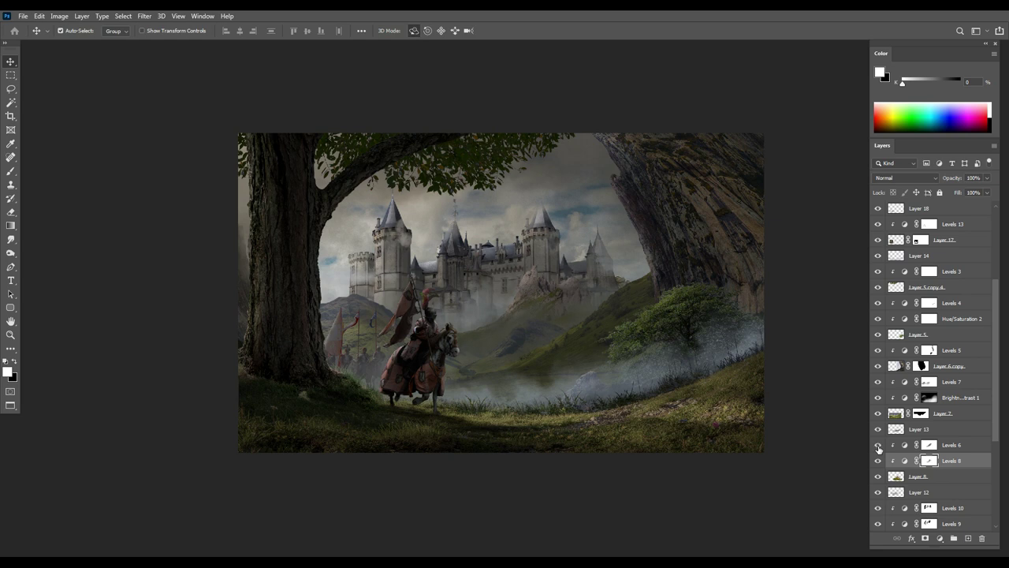
key(ctrl+plus)
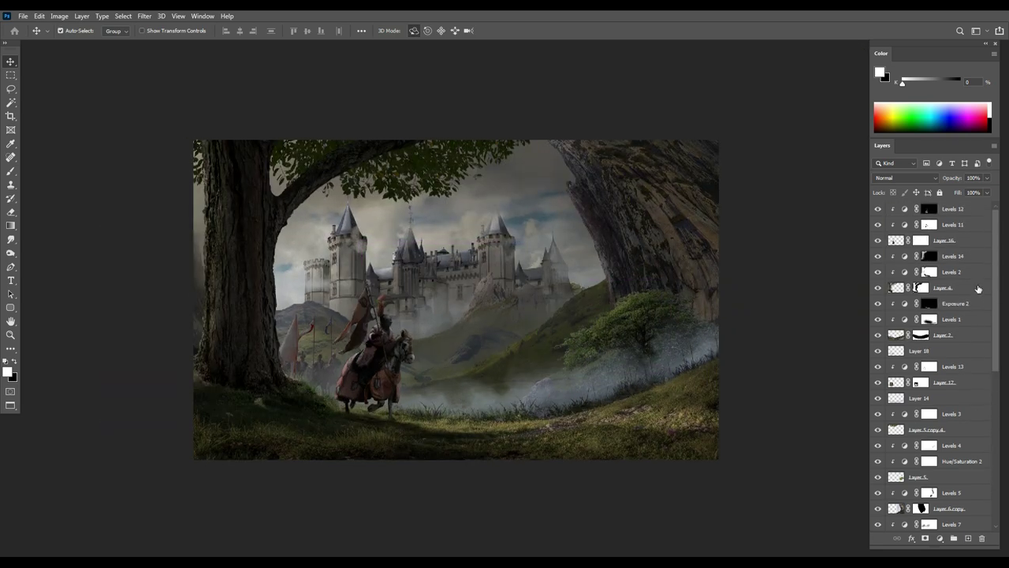
click(939, 537)
click(950, 430)
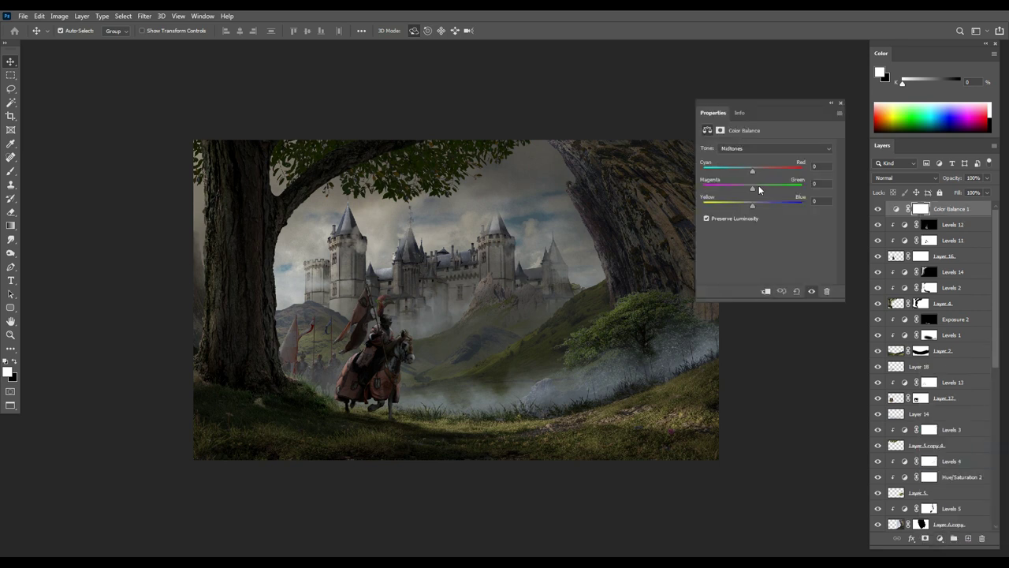
drag(743, 172, 752, 190)
click(841, 103)
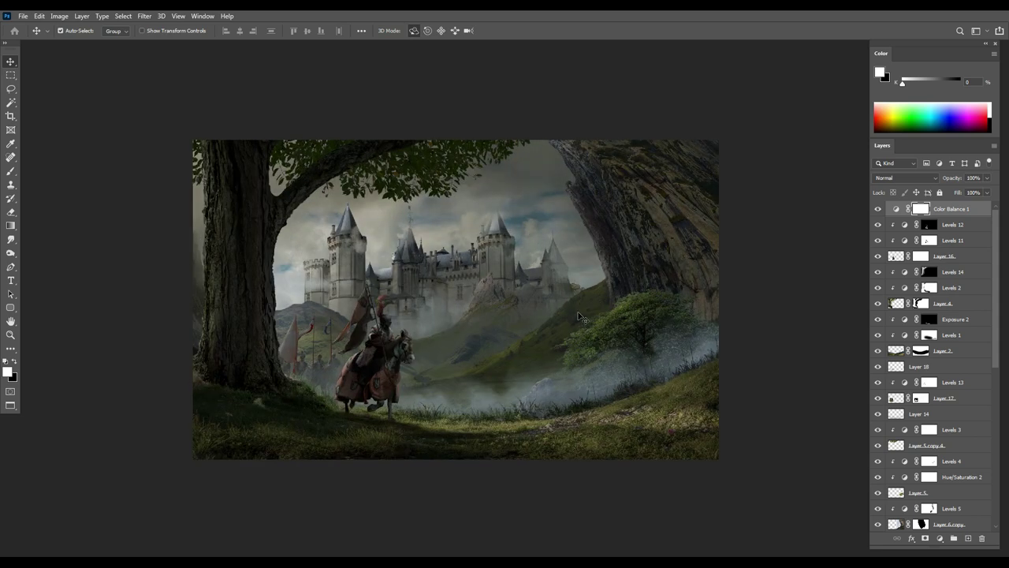
Step: Add a Color Lookup layer using Crisp_Winter.look at about 27% opacity
click(939, 537)
click(954, 485)
click(787, 148)
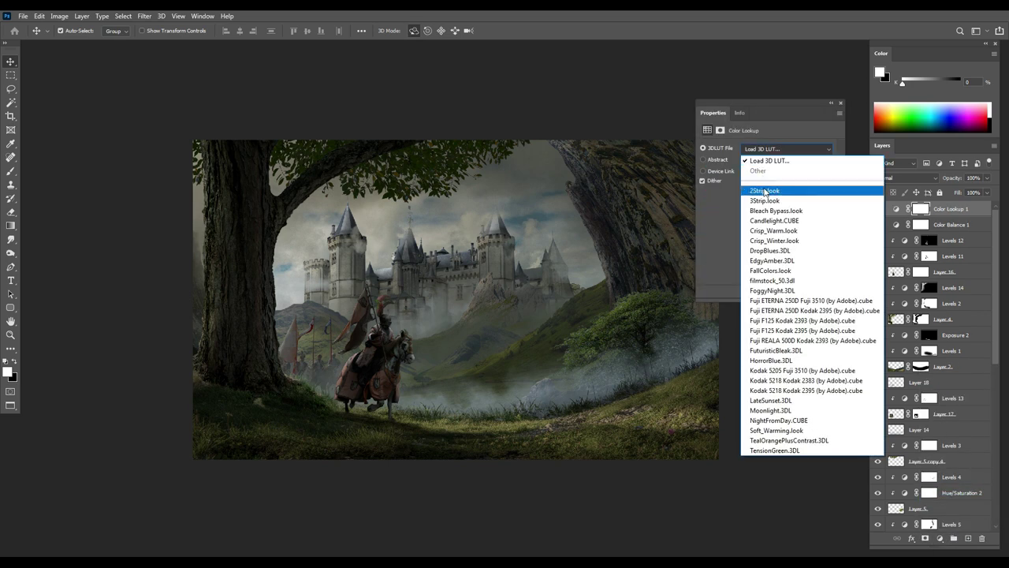
click(762, 187)
key(Down)
key(Down)
key(Down)
key(Down)
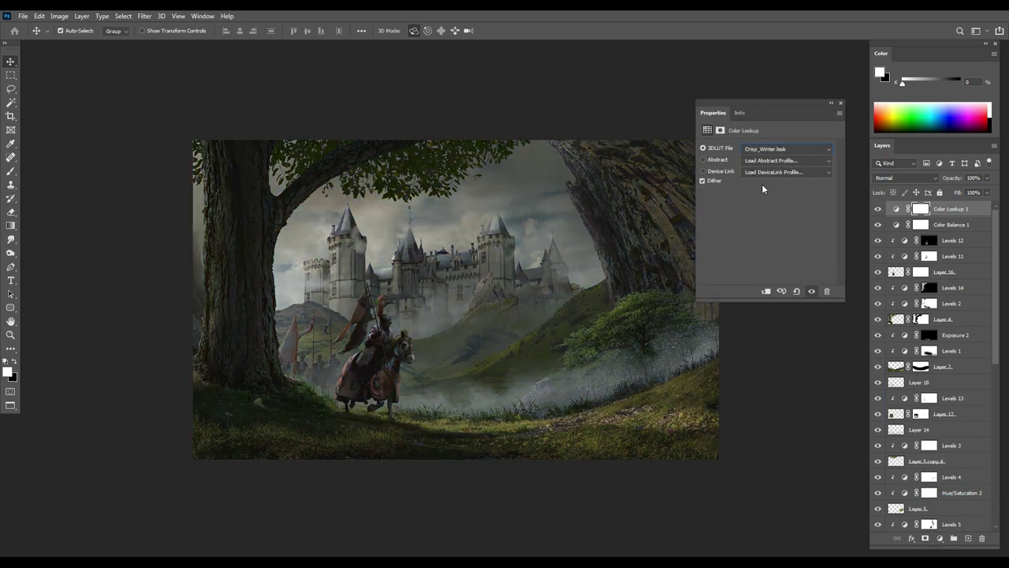
key(Down)
click(840, 104)
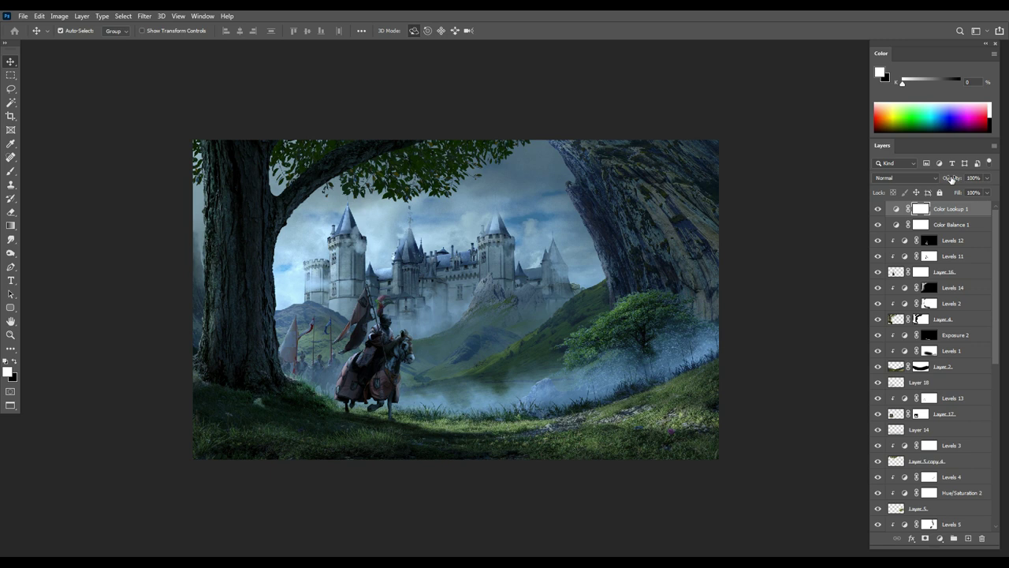
drag(951, 181, 913, 180)
click(877, 209)
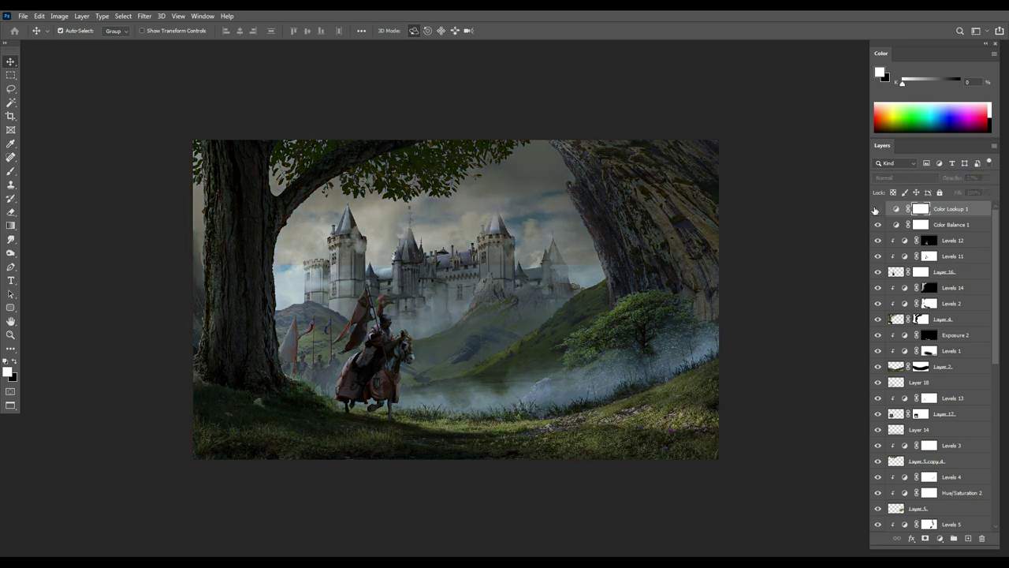
Step: Bring the fern-and-rock image from tropical-4061611.png into the composite
click(690, 422)
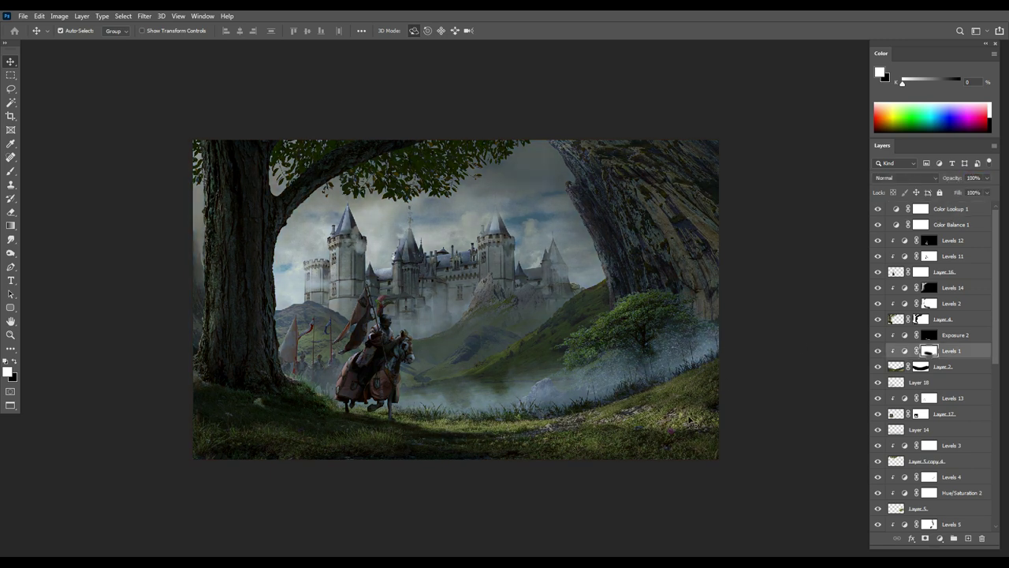
key(b)
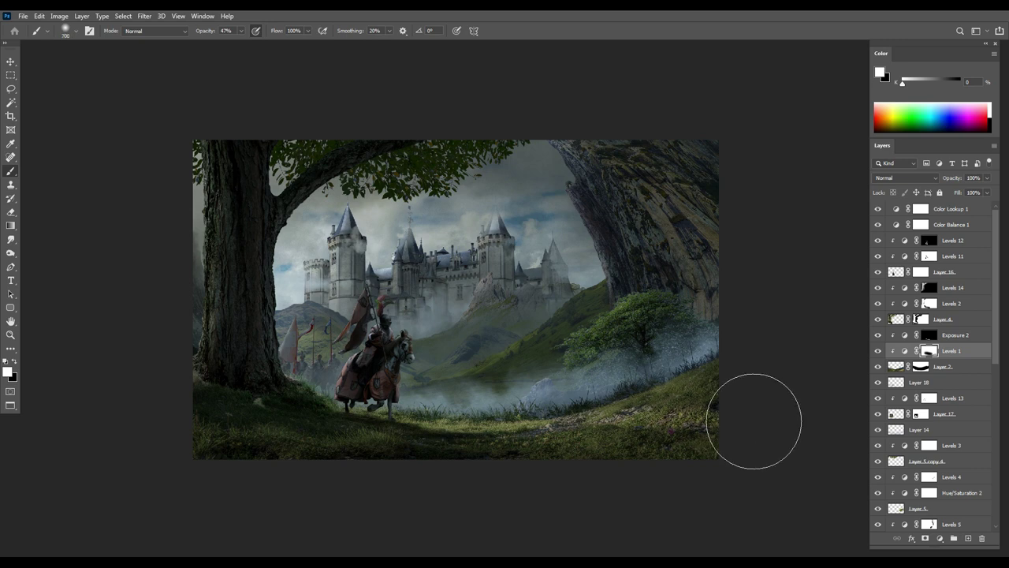
key(bracketleft)
key(bracketleft)
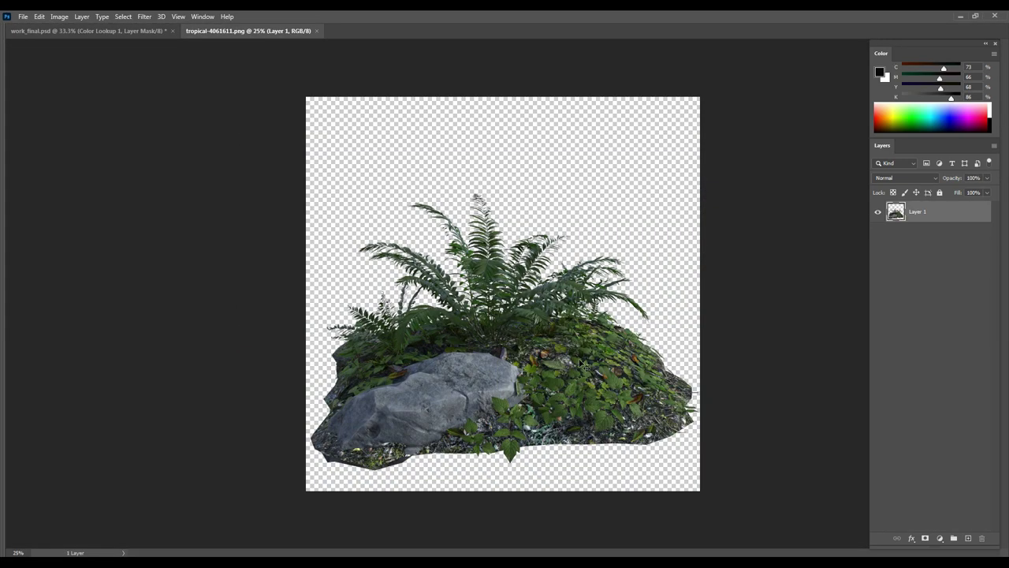
drag(581, 365, 662, 363)
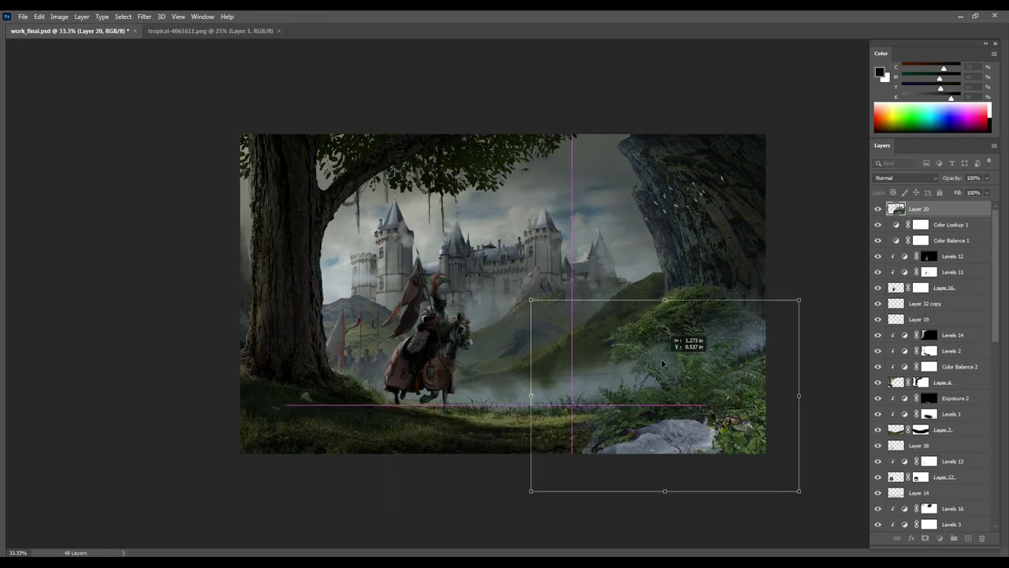
Step: Place the ferns in the lower-right corner and rotate them slightly
drag(662, 364, 733, 375)
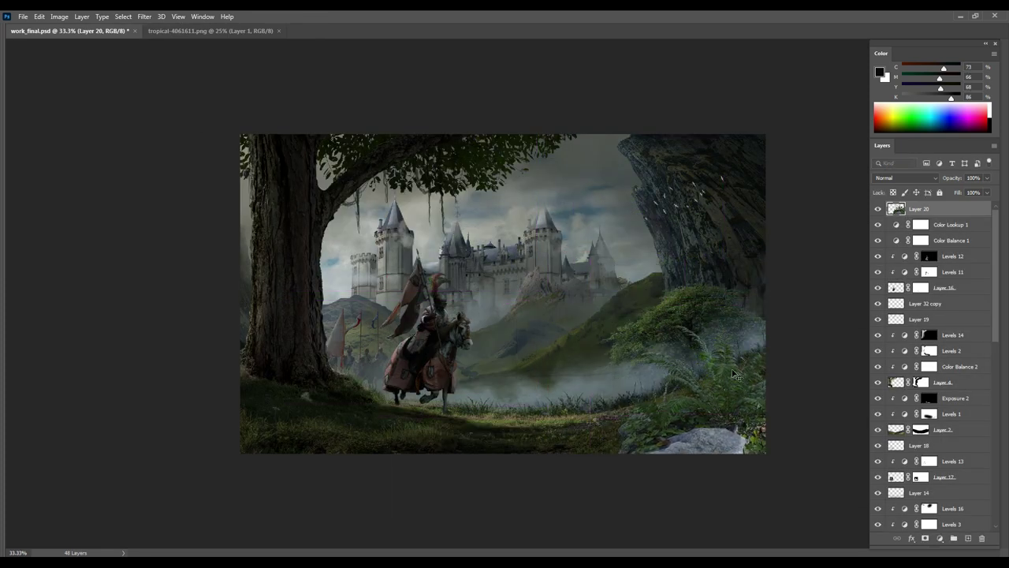
key(ctrl+t)
drag(836, 315, 796, 304)
key(Return)
Step: Add a clipped Levels adjustment that darkens the ferns' brightest output
click(939, 537)
click(942, 397)
drag(887, 235, 852, 241)
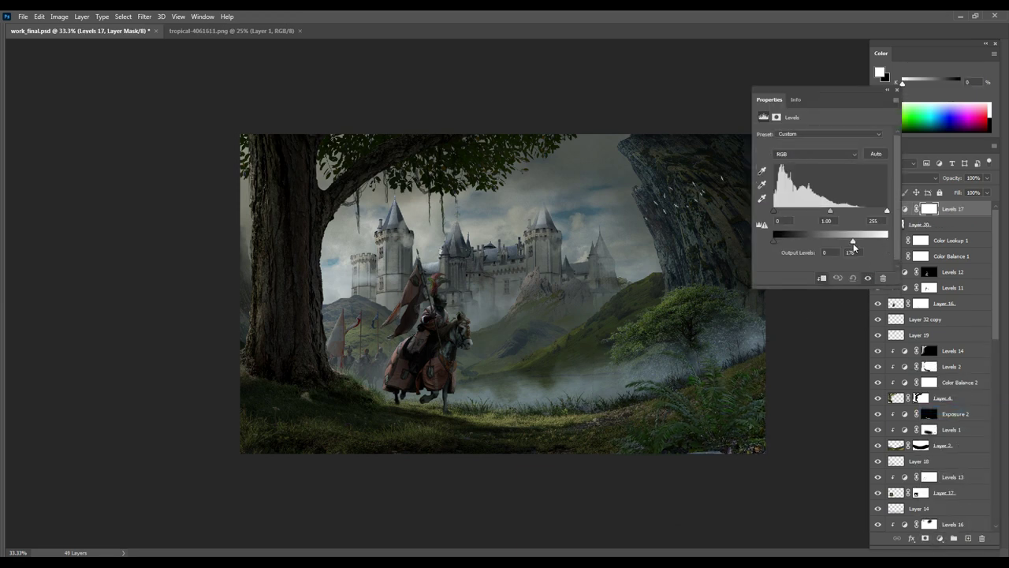
click(896, 90)
click(921, 225)
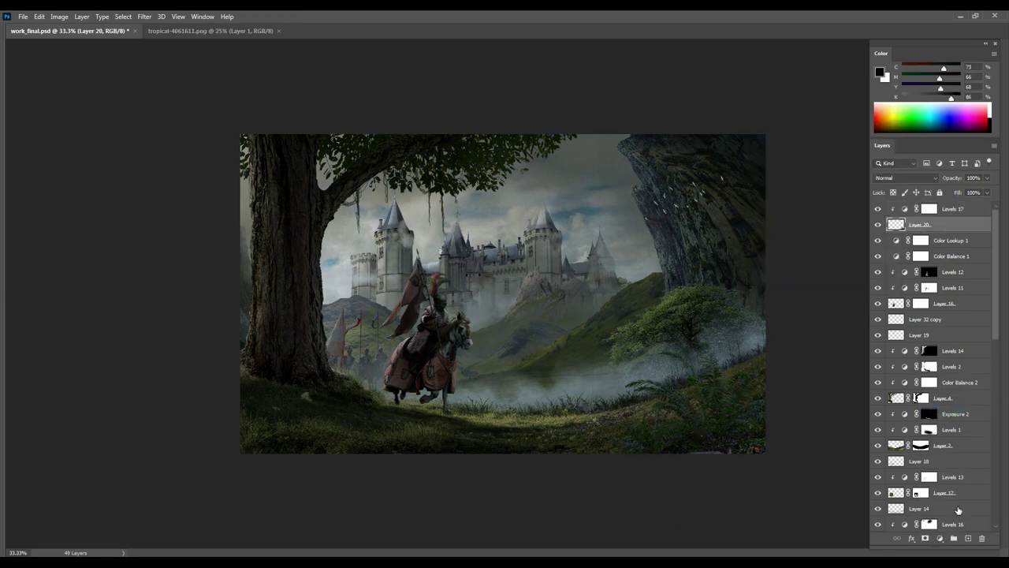
Step: Add a Color Balance adjustment to the ferns and paint a subtle stroke into the Levels 17 mask
click(938, 538)
click(946, 448)
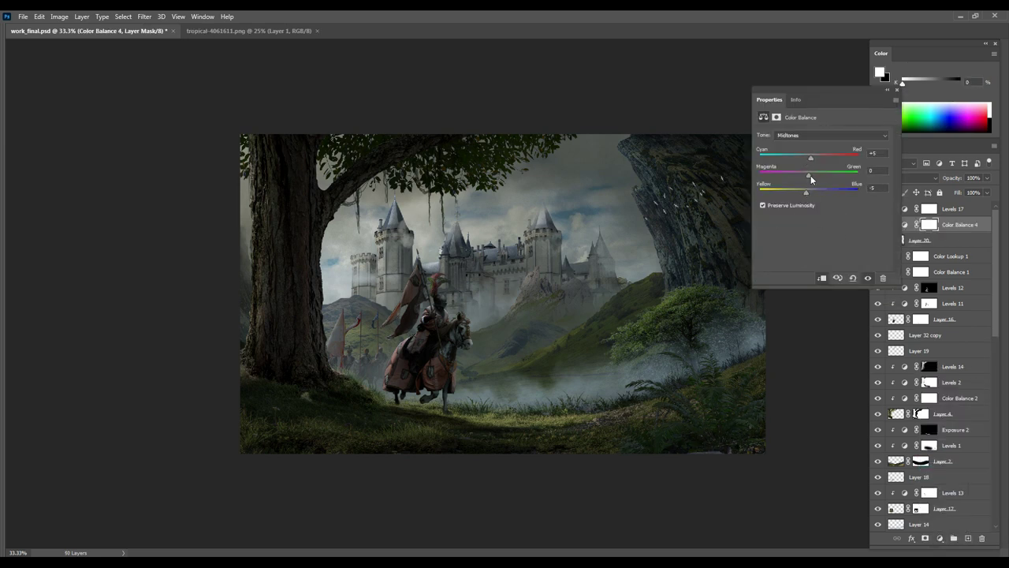
click(896, 90)
click(929, 209)
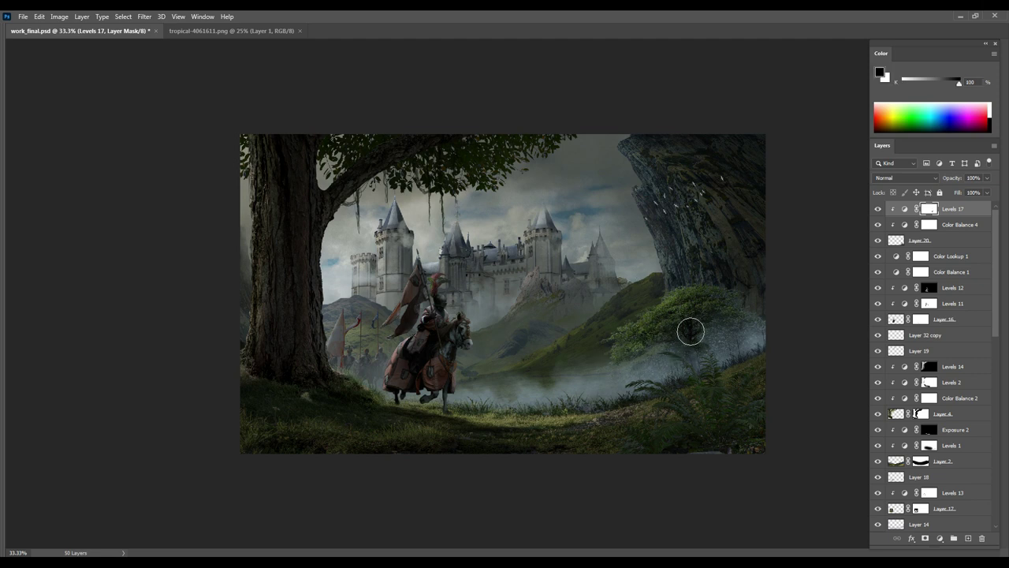
drag(615, 430, 638, 402)
Step: Create the empty Layer 21 above the ferns and adjust the brush size
key(ctrl+shift+alt+n)
key(bracketright)
key(bracketright)
key(bracketright)
key(bracketleft)
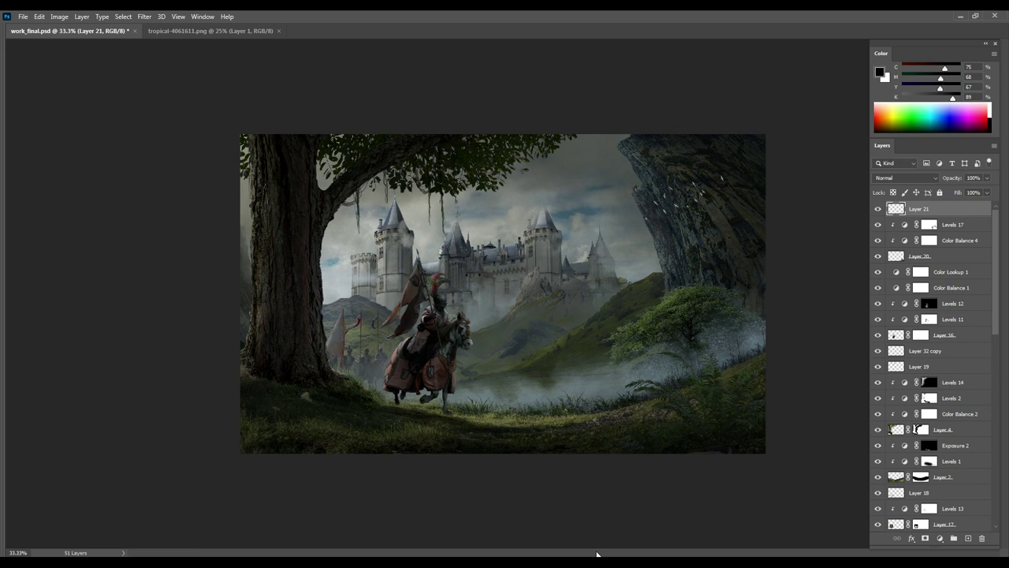
Step: Convert fern Layer 20 to a smart object and apply a Gaussian Blur
click(922, 256)
right_click(922, 256)
click(867, 258)
click(145, 16)
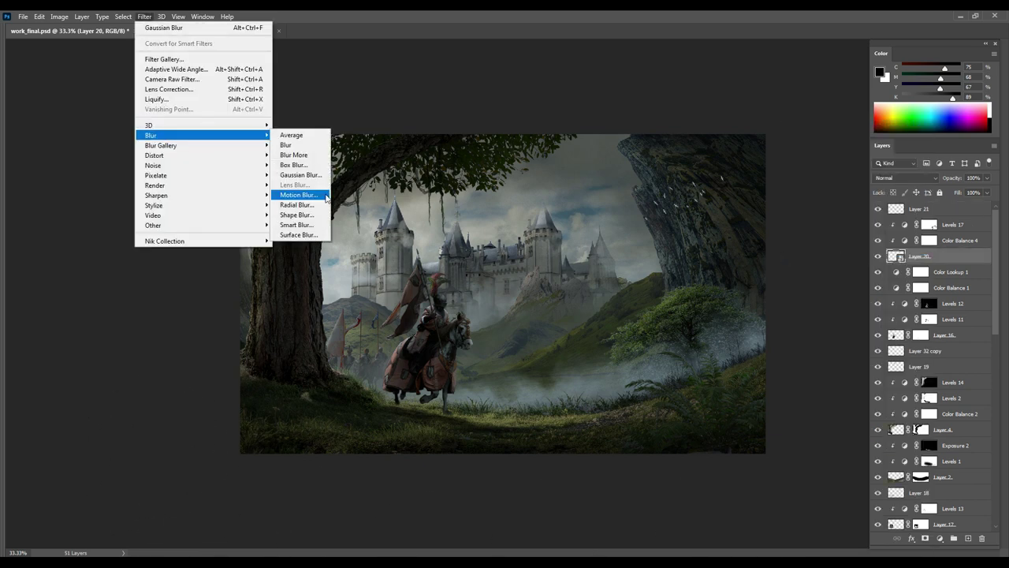
click(296, 175)
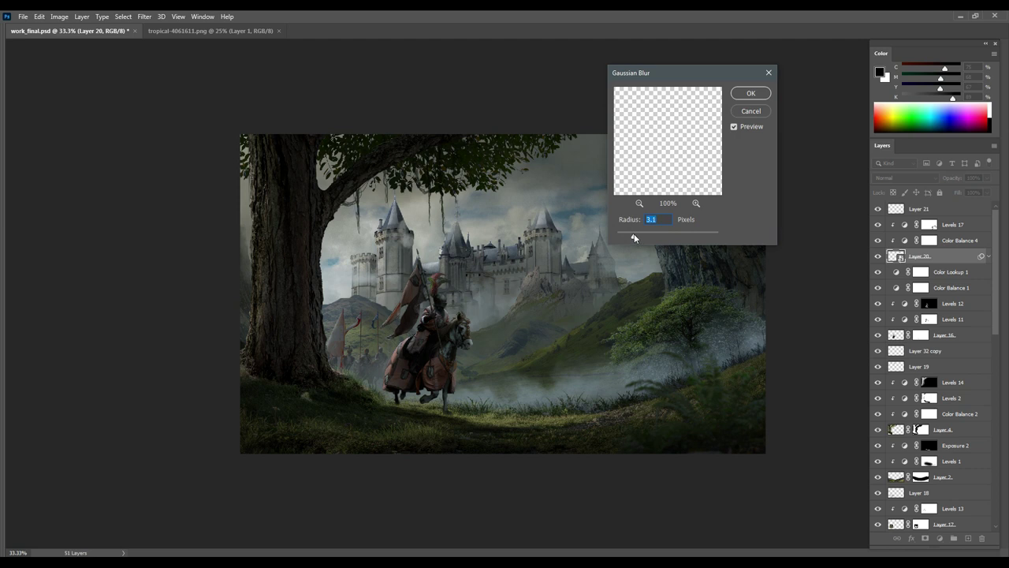
click(750, 93)
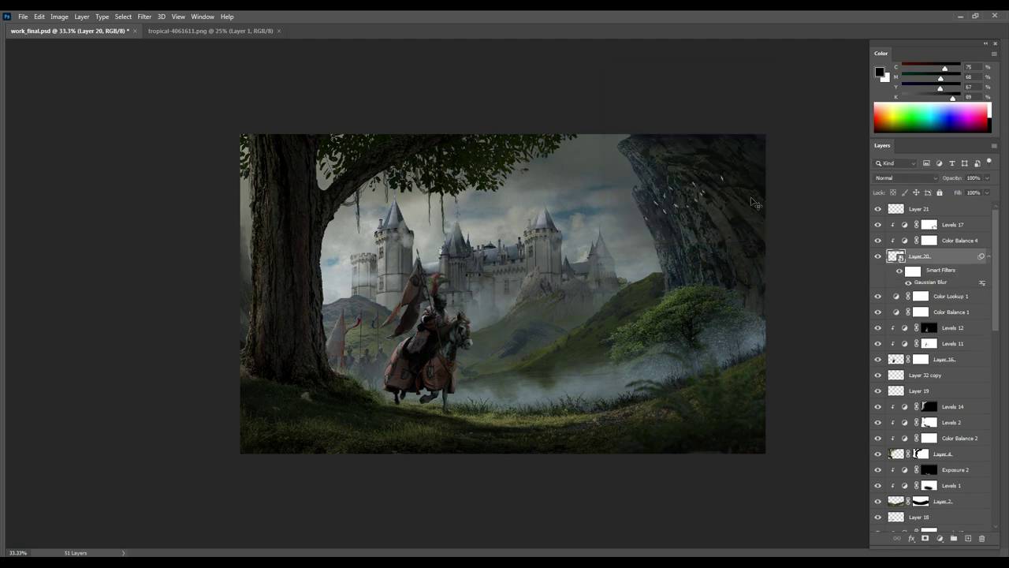
Step: Add a Brightness/Contrast adjustment layer and raise the scene's brightness
click(944, 540)
click(907, 384)
mouse_move(822, 163)
mouse_down()
mouse_move(845, 165)
mouse_move(844, 185)
mouse_move(840, 164)
mouse_up()
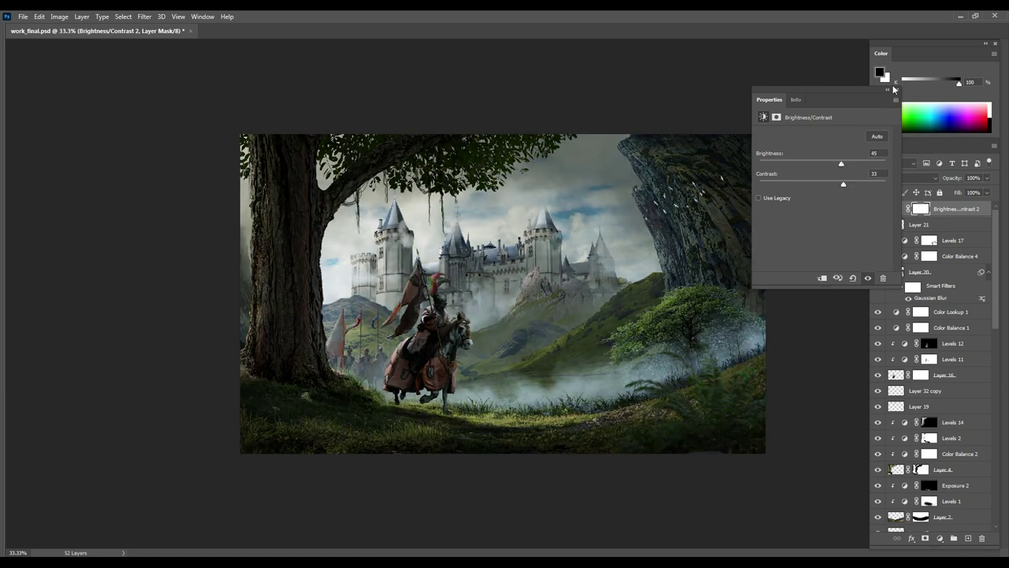
Step: Invert the Brightness/Contrast mask and paint brightening back into the midground around the castle
click(893, 89)
key(ctrl+i)
key(bracketleft)
key(bracketleft)
key(bracketleft)
key(x)
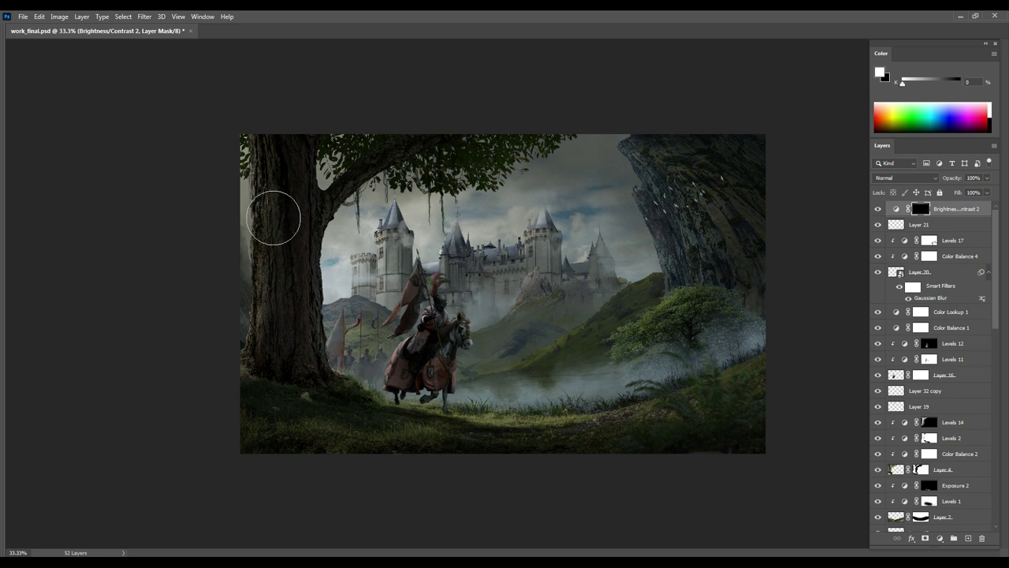
drag(355, 237, 421, 256)
drag(331, 252, 520, 313)
Step: Switch the screen view, set painting back to white, and resize the brush to 200
key(x)
key(Tab)
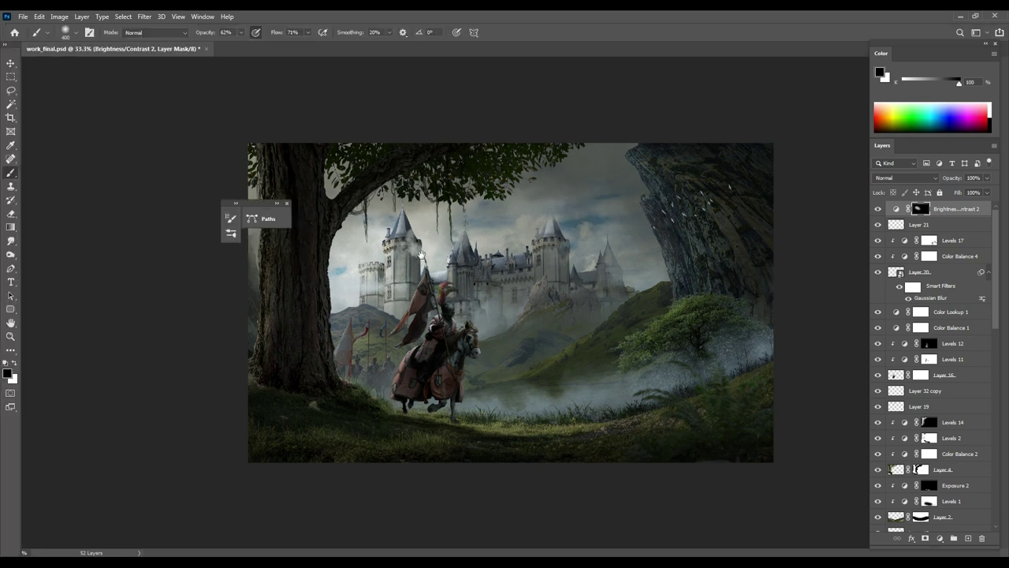
key(f)
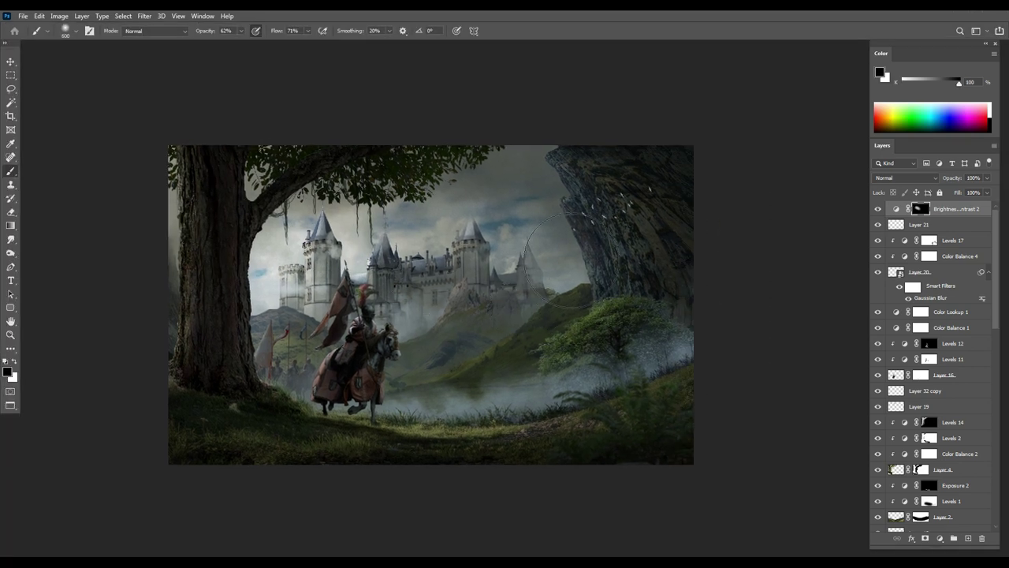
key(x)
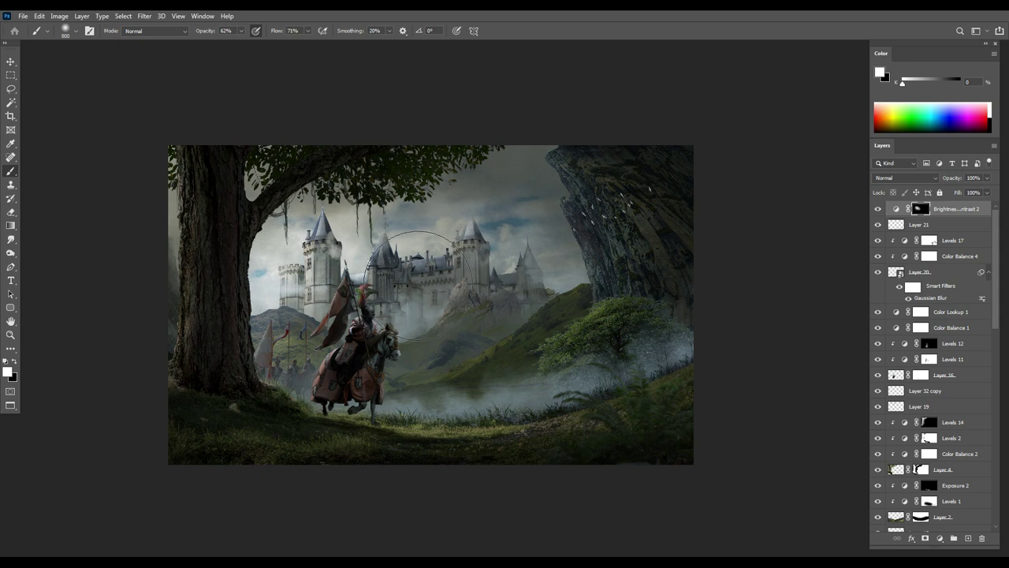
key(bracketleft)
key(bracketleft)
key(bracketleft)
key(bracketright)
key(bracketright)
key(bracketright)
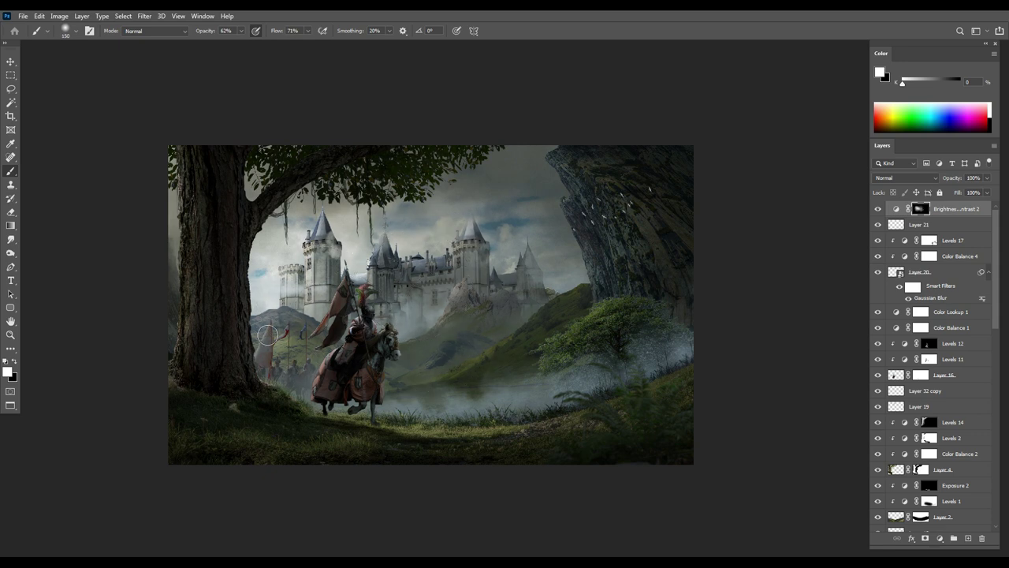
key(bracketright)
Step: Add a Selective Color layer shifting Greens: Cyan -6, Magenta +28, Yellow -7, Black +52
click(940, 543)
click(950, 532)
click(812, 145)
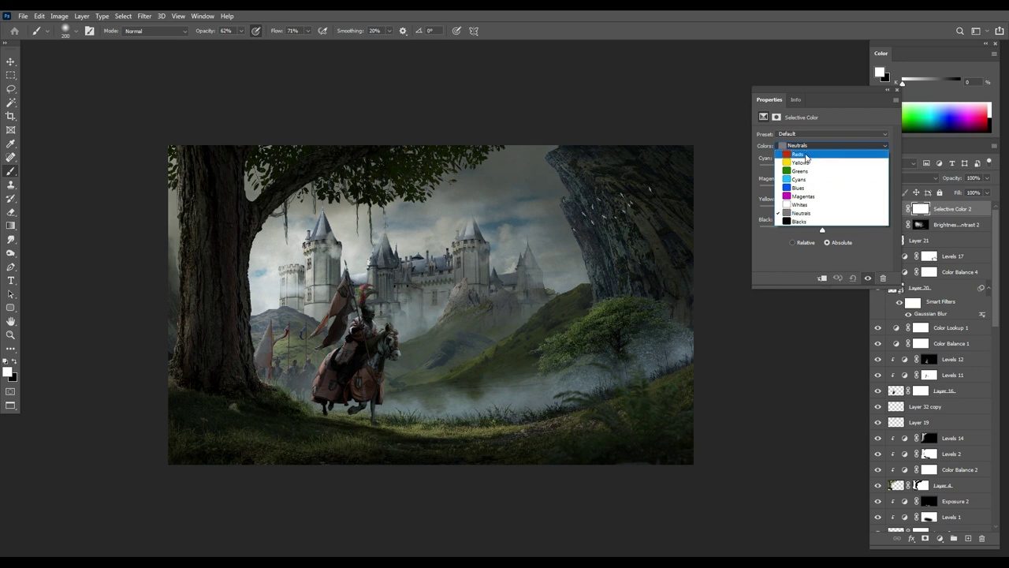
click(802, 171)
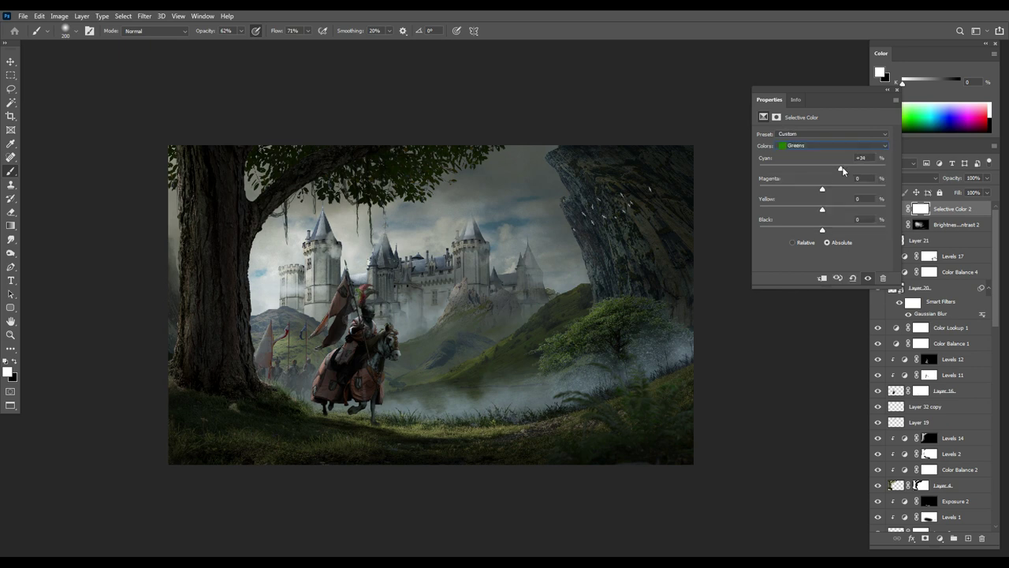
mouse_move(860, 171)
mouse_down()
mouse_move(796, 169)
mouse_move(859, 190)
mouse_up()
mouse_move(867, 209)
mouse_down()
mouse_move(817, 209)
mouse_move(806, 229)
mouse_move(789, 225)
mouse_up()
Step: Adjust the Neutrals range, nudging Cyan to +1
click(832, 146)
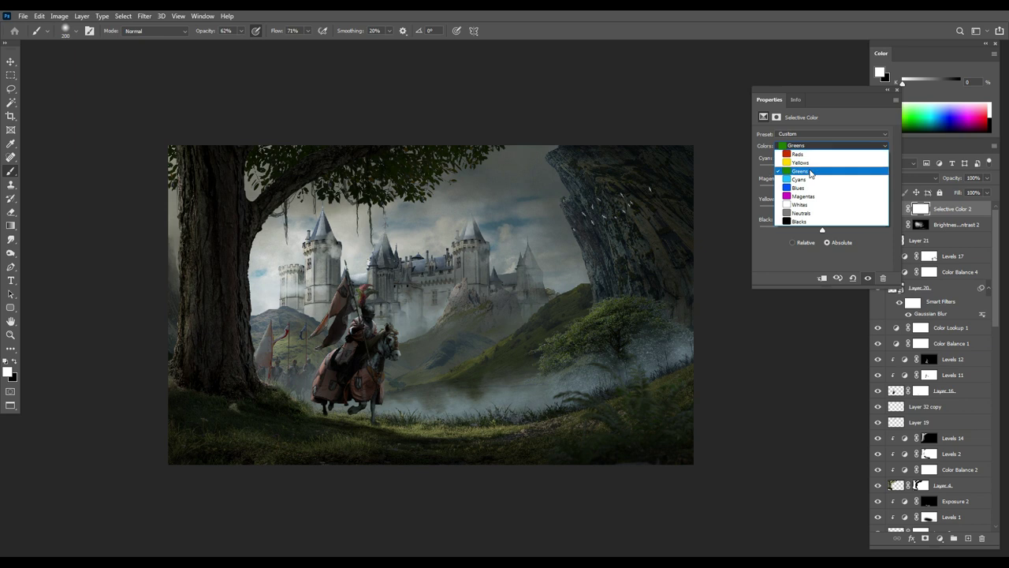
click(800, 218)
drag(822, 168, 820, 190)
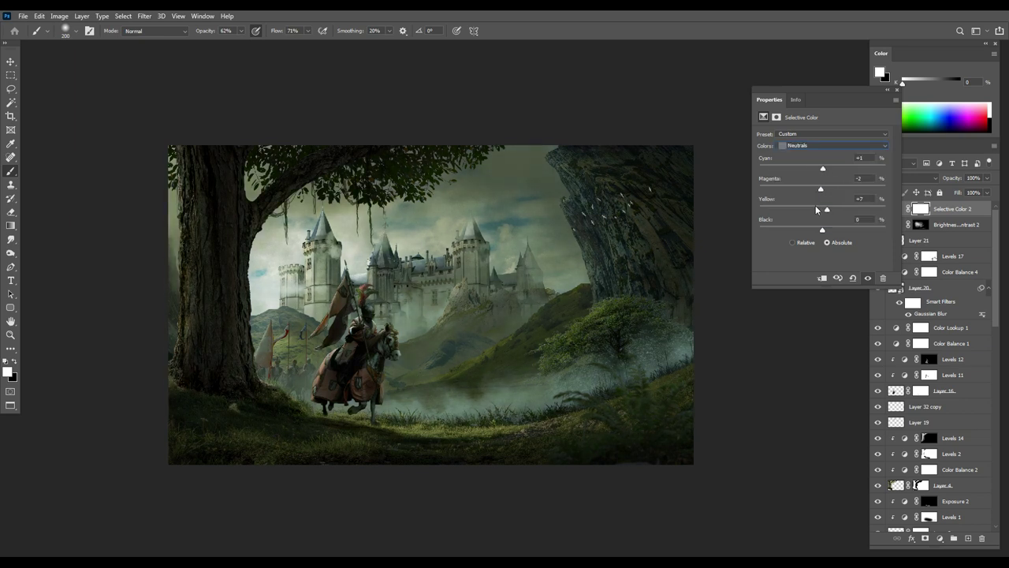